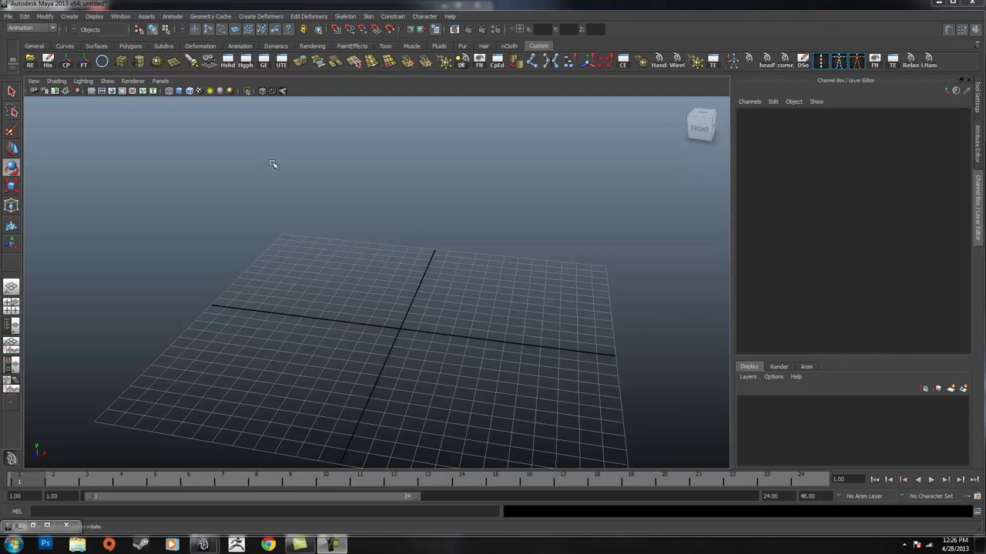
left_click_drag(593, 301, 495, 275, "alt")
middle_click_drag(496, 276, 480, 305, "alt")
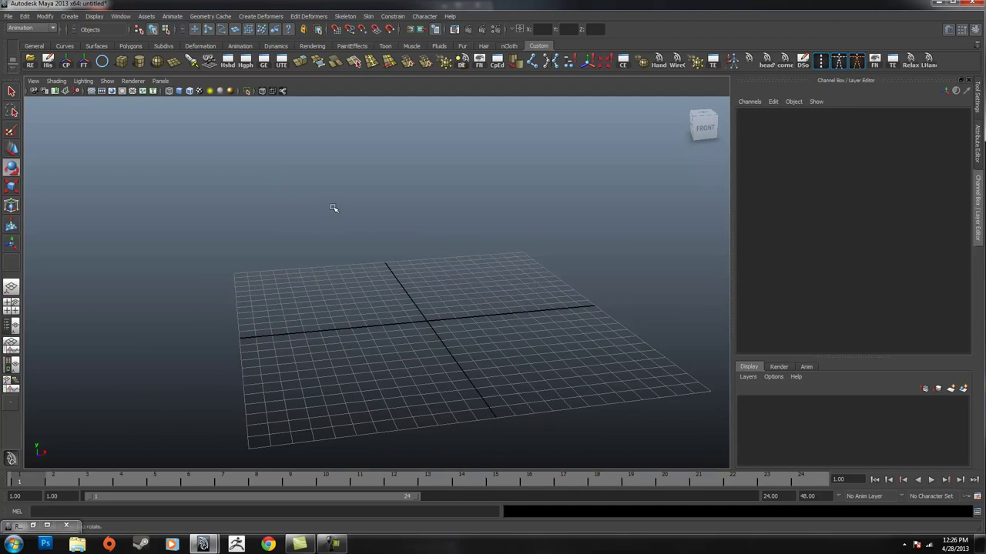
left_click_drag(350, 212, 450, 236, "alt")
middle_click_drag(324, 243, 419, 236, "alt")
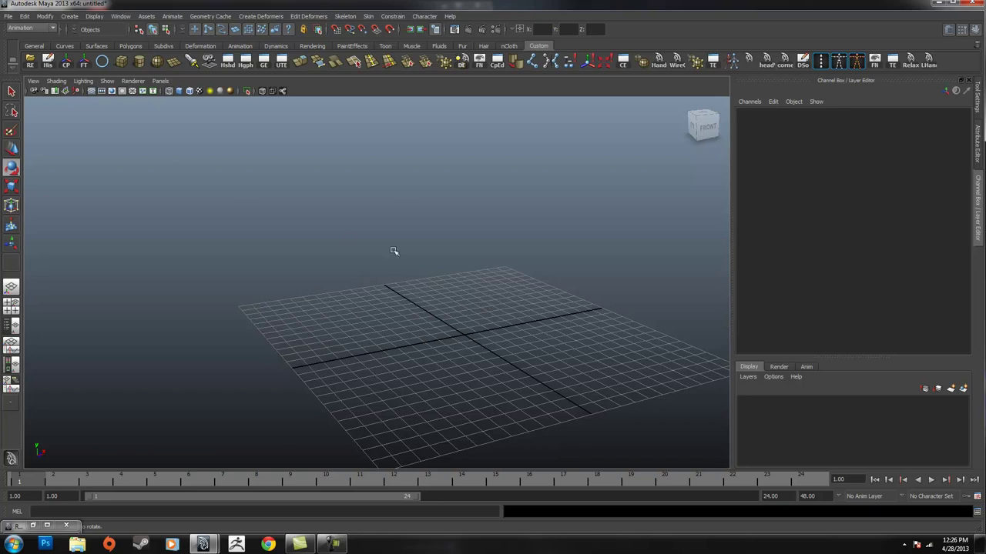
middle_click_drag(511, 270, 473, 273, "alt")
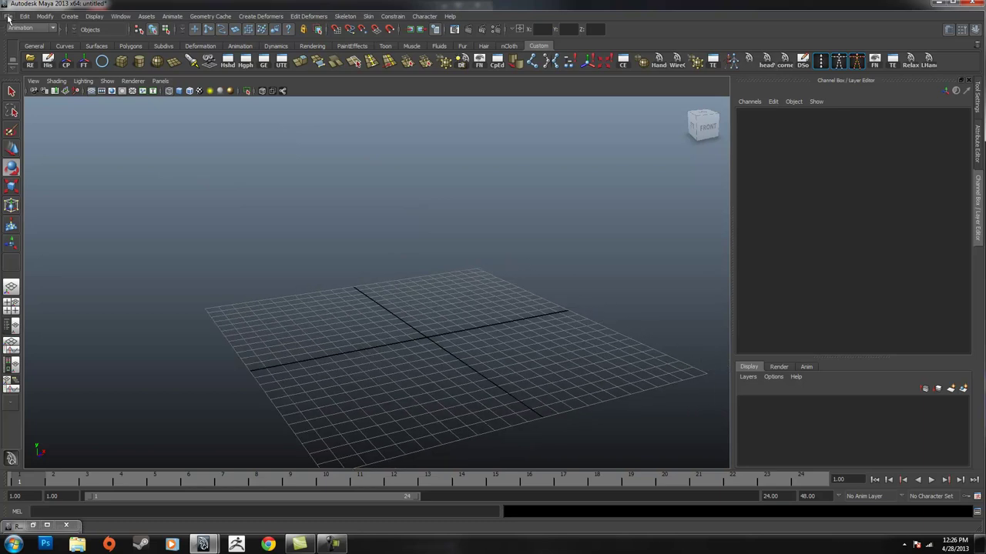
Open the scene file PlayerAssault.ma from the Point_of_Attack project's scenes folder.
left_click(8, 16)
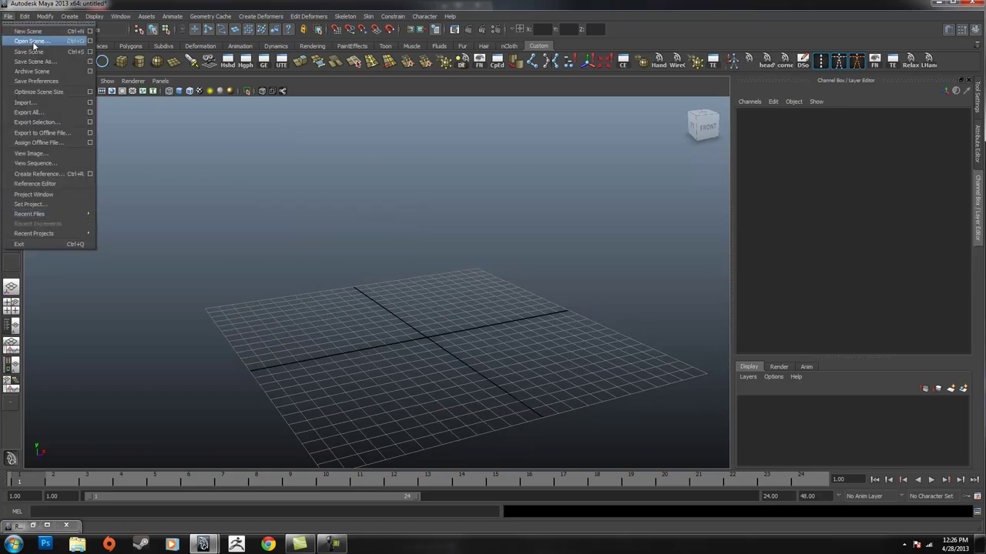
left_click(29, 41)
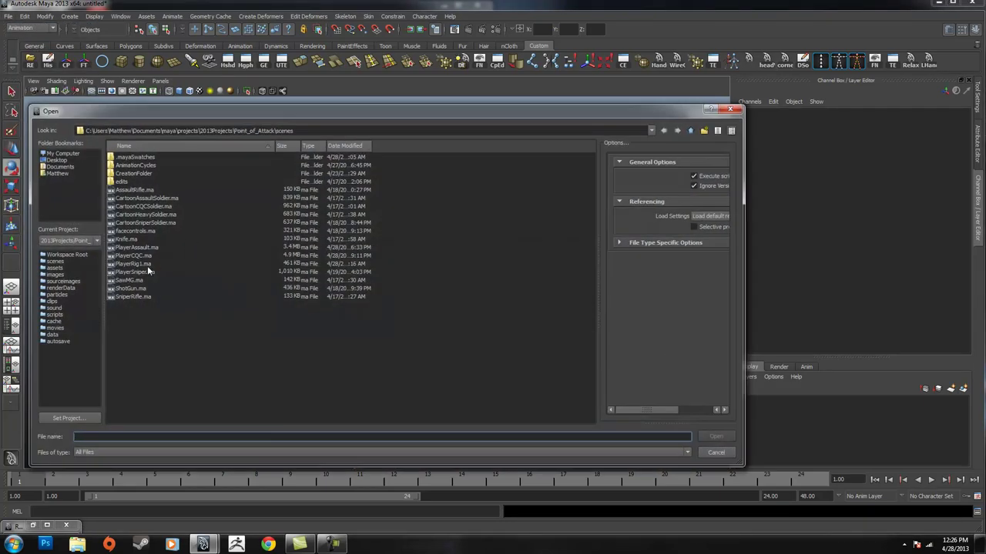
left_click(136, 248)
left_click(715, 436)
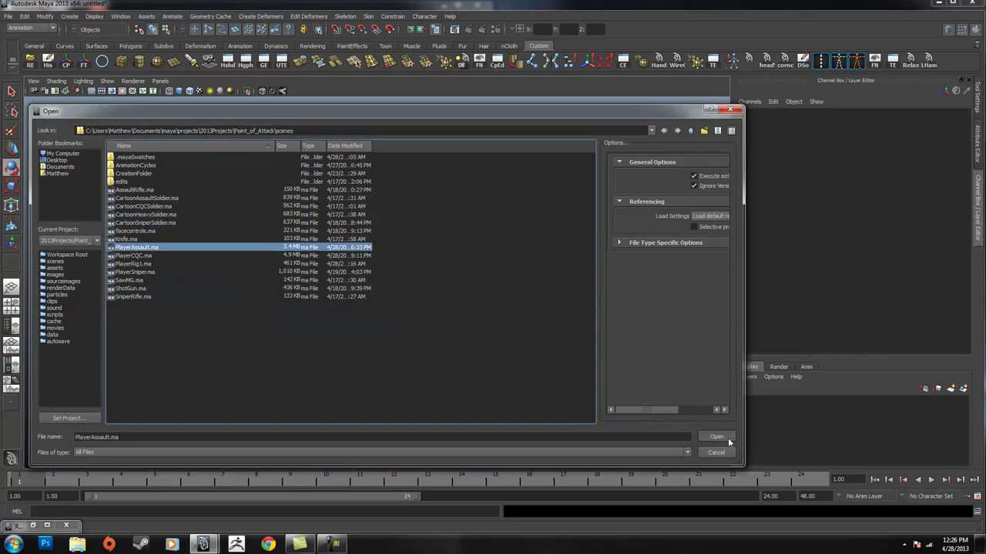
left_click(487, 272)
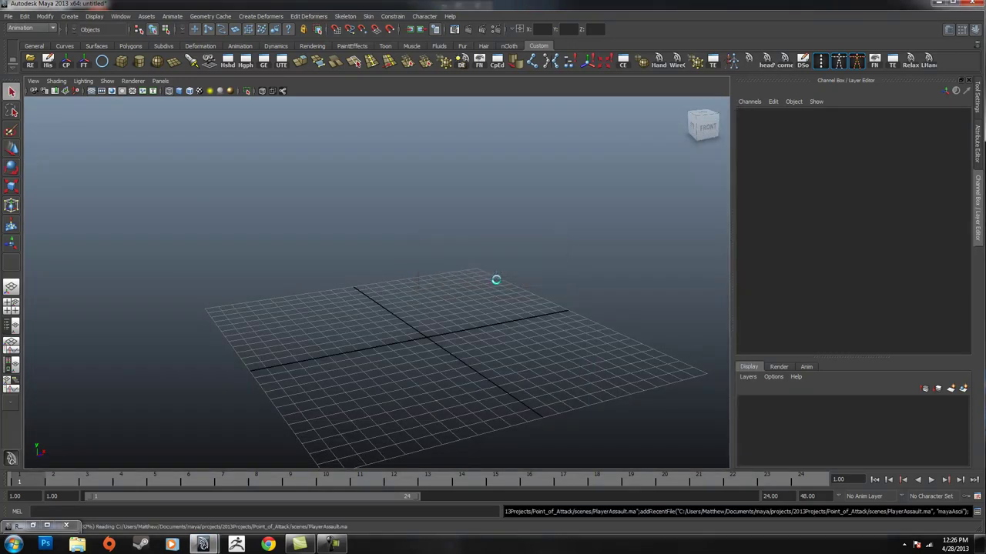
Try rotating the soldier's upper spine control SpineC_Ctrl, and undo the rotation.
left_click_drag(543, 288, 578, 325, "alt")
left_click(401, 241)
left_click_drag(401, 241, 443, 263, "alt")
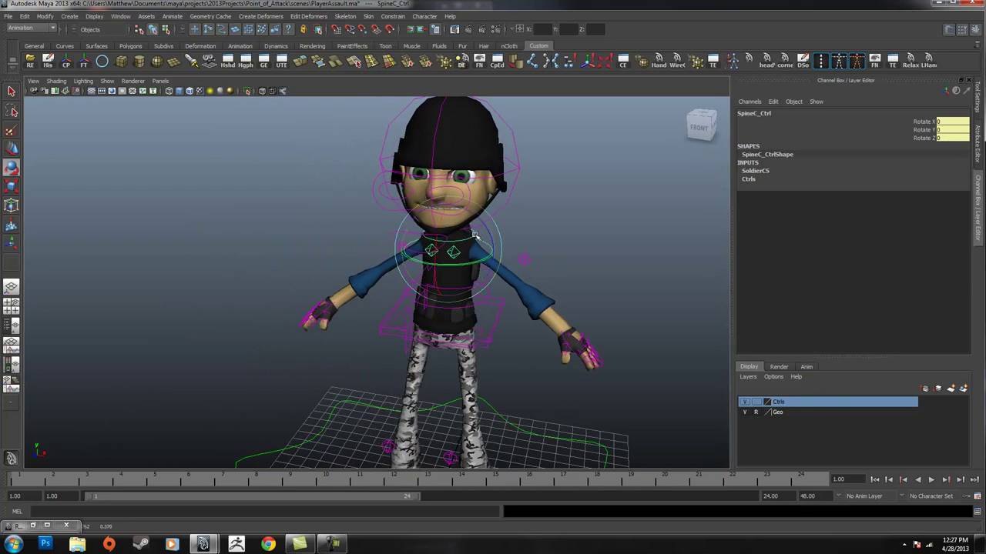
key("ctrl+z")
key("ctrl+z")
Check the list of available character sets, and inspect the soldier rig and its COG_CTRL from several angles.
left_click(944, 499)
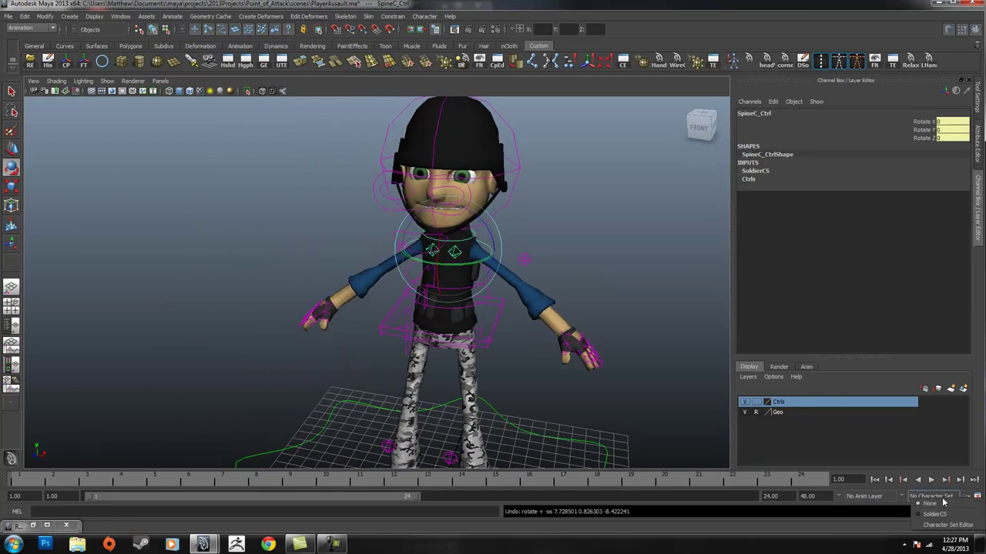
left_click(660, 330)
left_click_drag(654, 327, 500, 266, "alt")
left_click_drag(447, 249, 532, 316, "alt")
left_click(531, 356)
left_click_drag(530, 356, 518, 275, "alt")
left_click(491, 290)
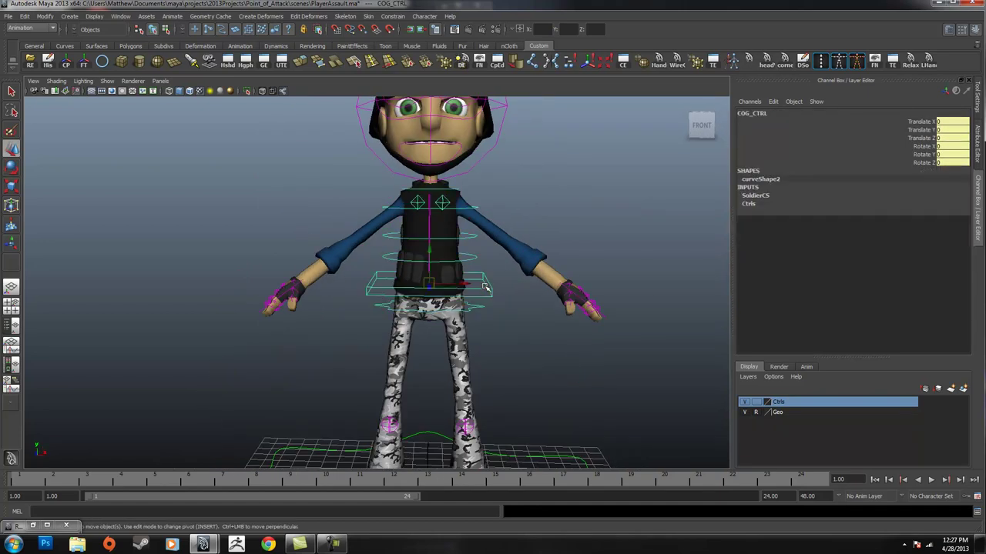
middle_click_drag(634, 326, 603, 363, "alt")
left_click_drag(589, 362, 639, 352, "alt")
left_click(638, 352)
right_click_drag(639, 352, 393, 368, "alt")
left_click_drag(393, 367, 578, 330, "alt")
scroll(608, 330, "up", 3)
scroll(445, 194, "up", 2)
Try rotating the soldier's head control and one of the facial controls, undoing each rotation.
left_click(451, 181)
key("e")
left_click_drag(412, 224, 425, 240)
key("ctrl+z")
scroll(562, 246, "up", 3)
middle_click_drag(562, 246, 542, 300, "alt")
left_click_drag(501, 297, 548, 284, "alt")
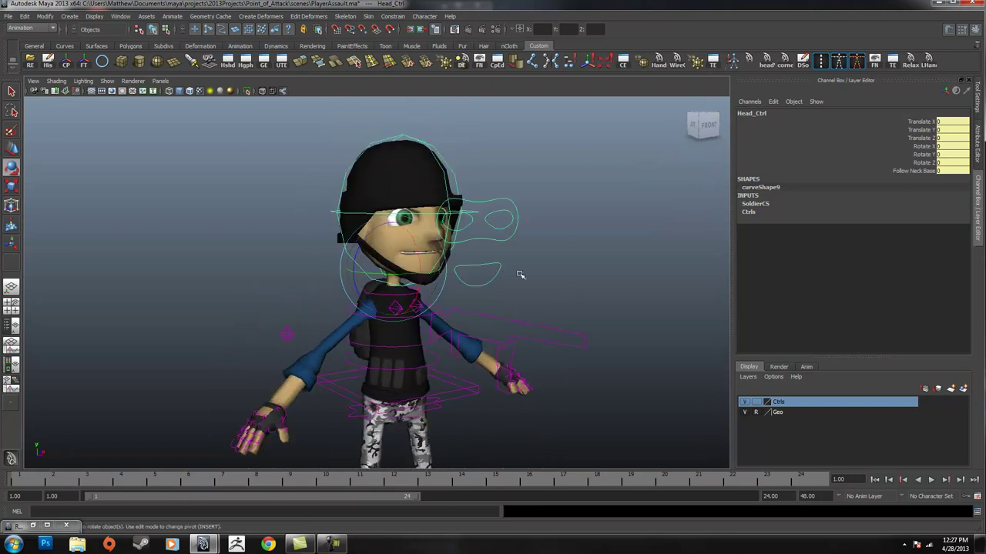
left_click(491, 268)
left_click_drag(427, 237, 430, 260)
key("ctrl+z")
Deselect the rig controls, make Animation the active module, and open the Trax Editor.
left_click(616, 282)
right_click_drag(616, 282, 555, 301, "alt")
left_click_drag(554, 301, 537, 289, "alt")
middle_click_drag(579, 317, 574, 260, "alt")
left_click_drag(599, 387, 627, 334, "alt")
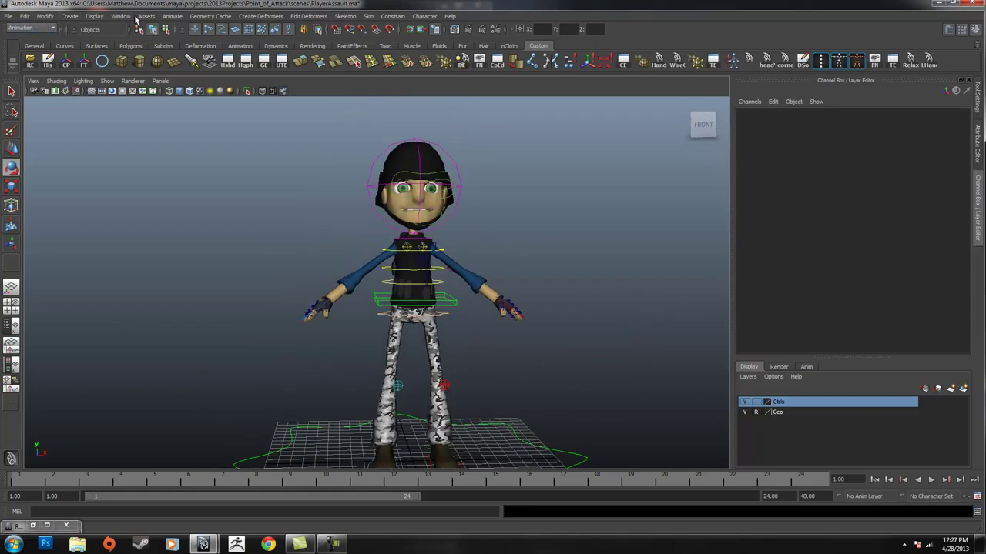
left_click(31, 28)
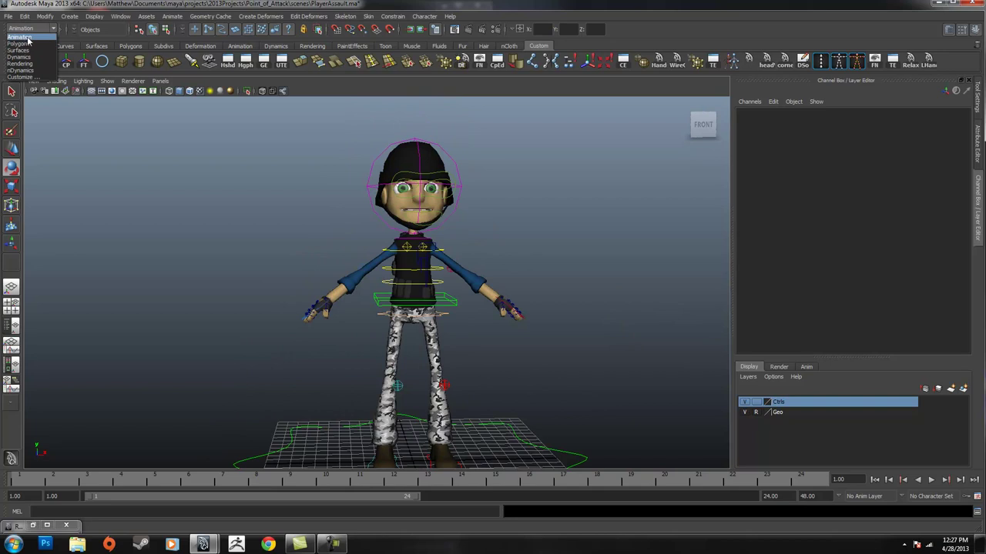
left_click(32, 38)
left_click(97, 17)
mouse_move(130, 19)
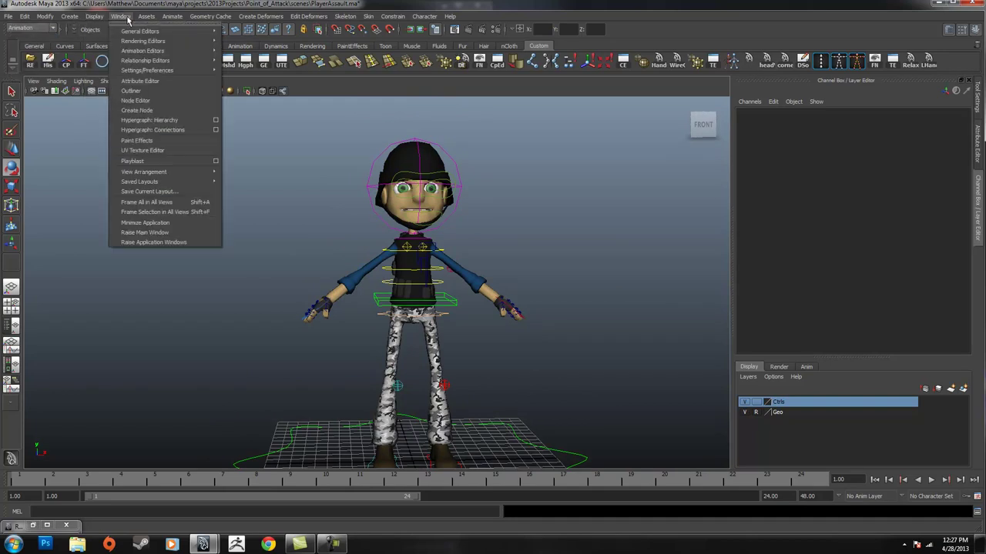
mouse_move(138, 51)
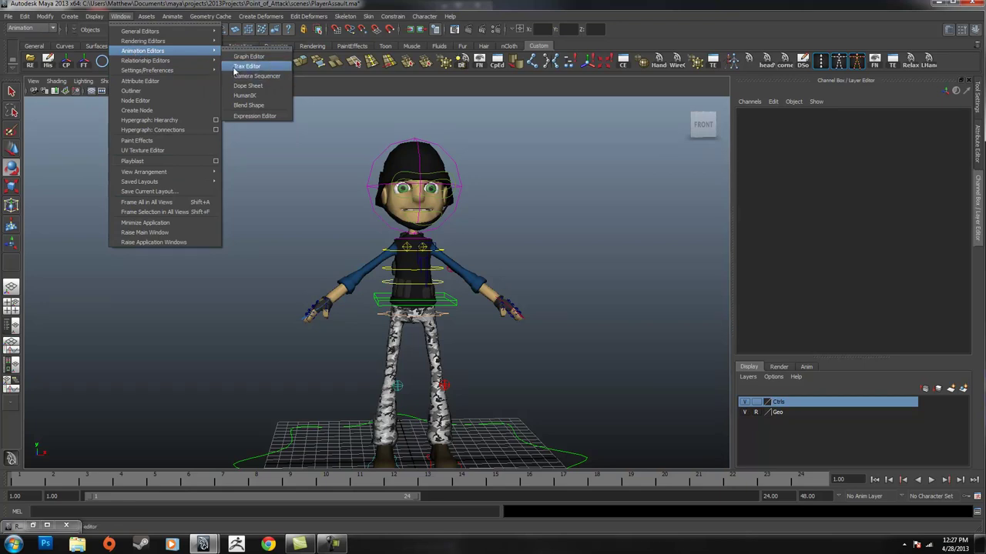
left_click(248, 68)
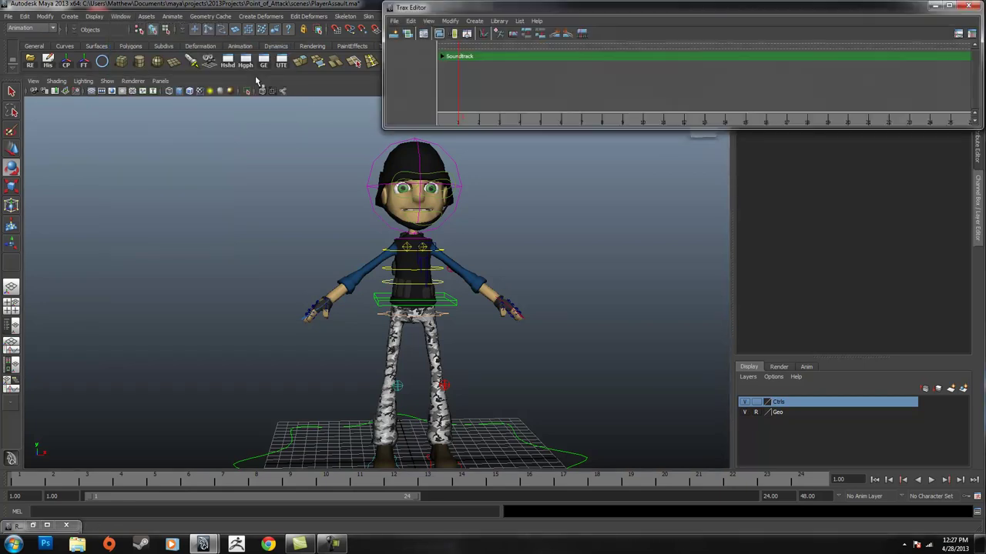
Examine the soldier rig and its controls from the front and sides.
right_click_drag(645, 214, 427, 235, "alt")
left_click_drag(427, 235, 621, 272, "alt")
right_click_drag(508, 279, 610, 285, "alt")
left_click_drag(609, 286, 524, 278, "alt")
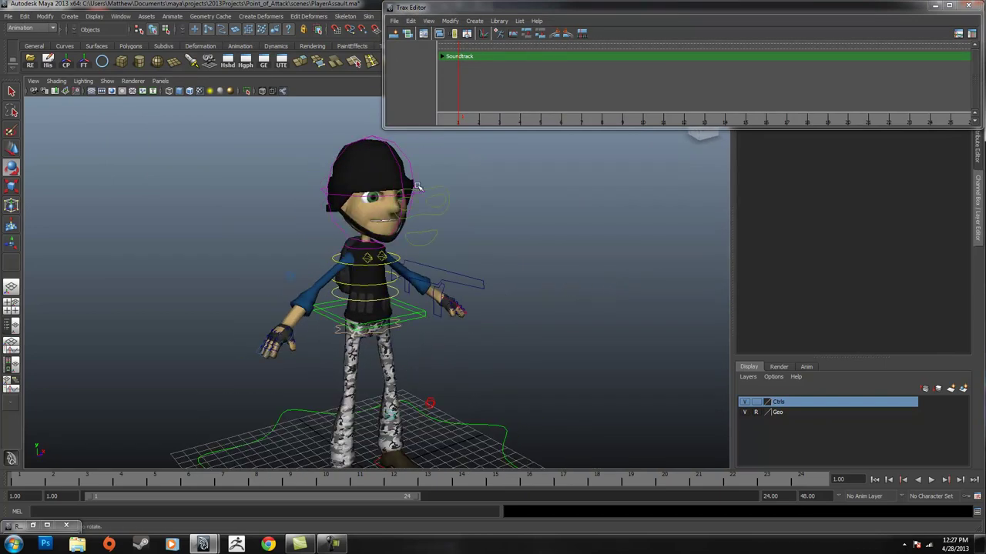
right_click_drag(603, 193, 454, 206, "alt")
left_click_drag(454, 207, 334, 218, "alt")
right_click_drag(334, 218, 528, 239, "alt")
left_click_drag(528, 240, 473, 231, "alt")
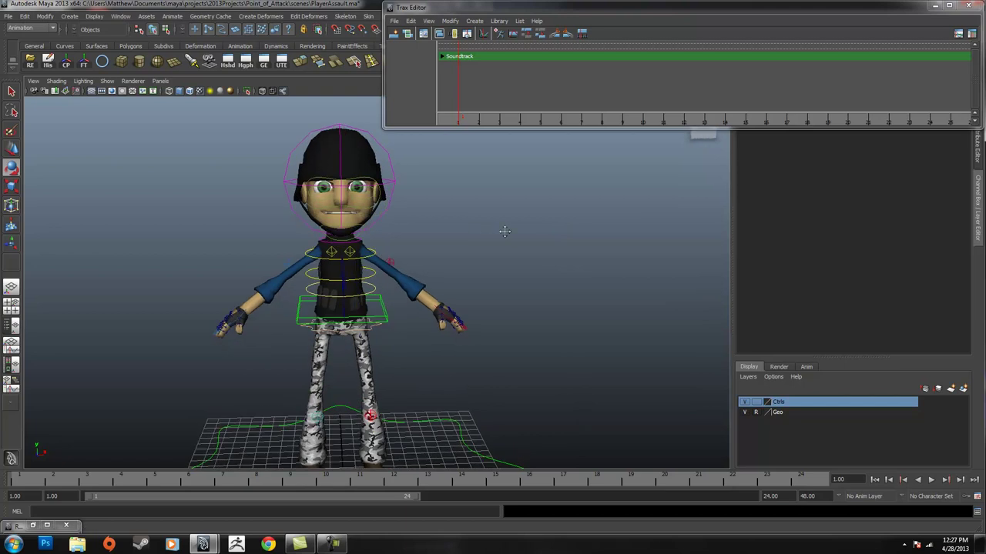
middle_click_drag(473, 231, 531, 241, "alt")
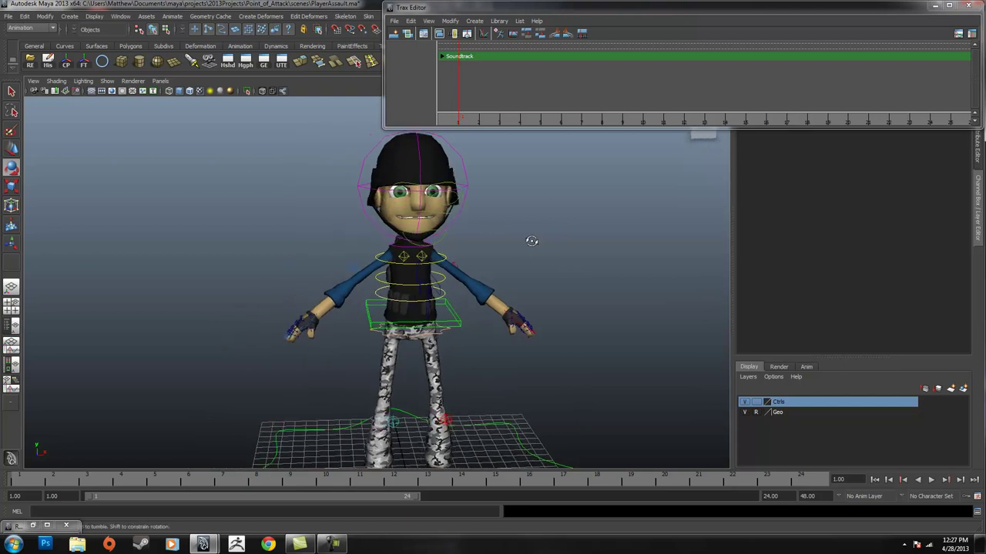
left_click_drag(532, 241, 462, 204, "alt")
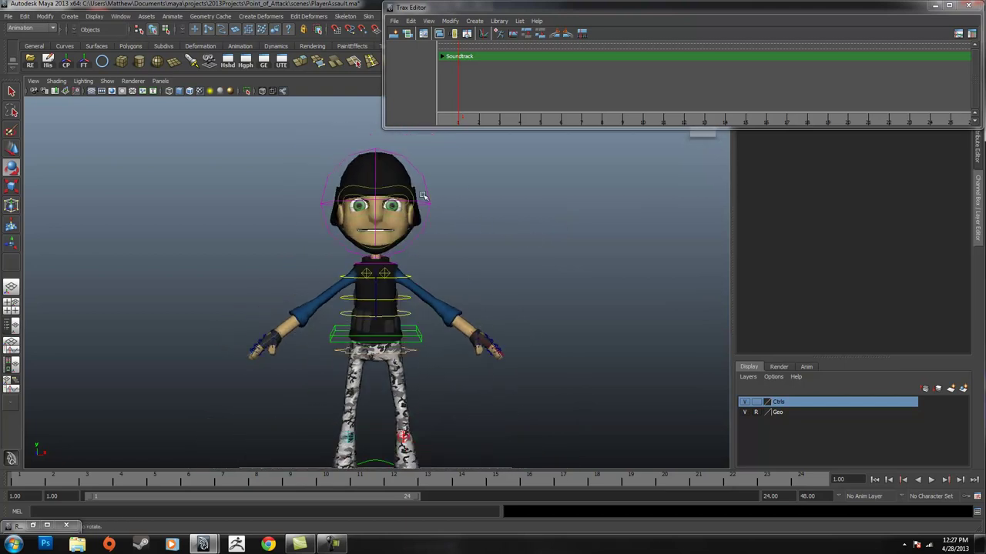
left_click_drag(568, 251, 526, 258, "alt")
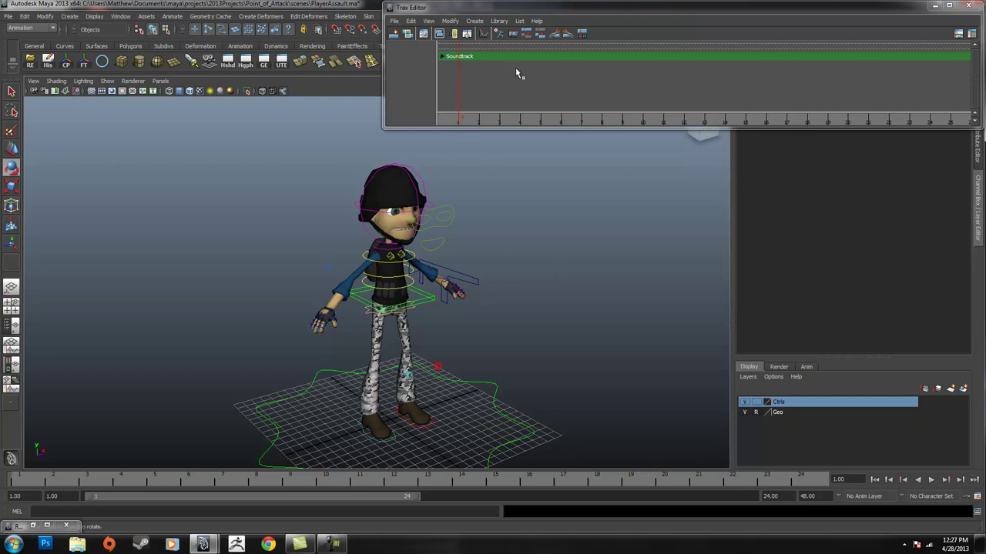
Select all of the soldier's rig controls, leaving out the MainMover control on the ground.
left_click_drag(513, 246, 628, 289, "alt")
right_click_drag(628, 289, 488, 341, "alt")
left_click_drag(488, 341, 125, 175, "alt")
left_click_drag(191, 154, 576, 487)
right_click_drag(556, 464, 719, 461, "alt")
left_click_drag(719, 461, 656, 370, "alt")
right_click_drag(655, 369, 597, 347, "alt")
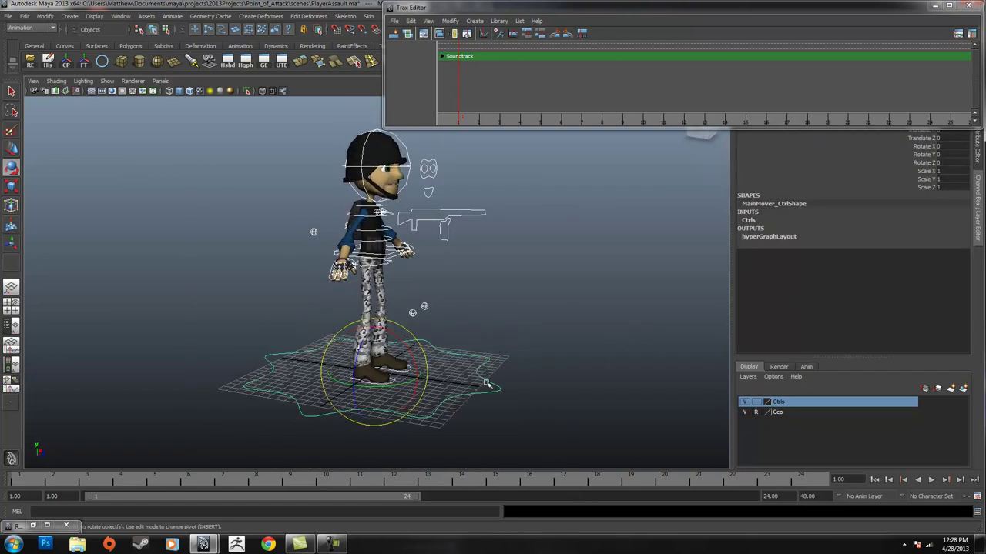
left_click_drag(551, 312, 473, 433)
left_click_drag(566, 310, 464, 297, "alt")
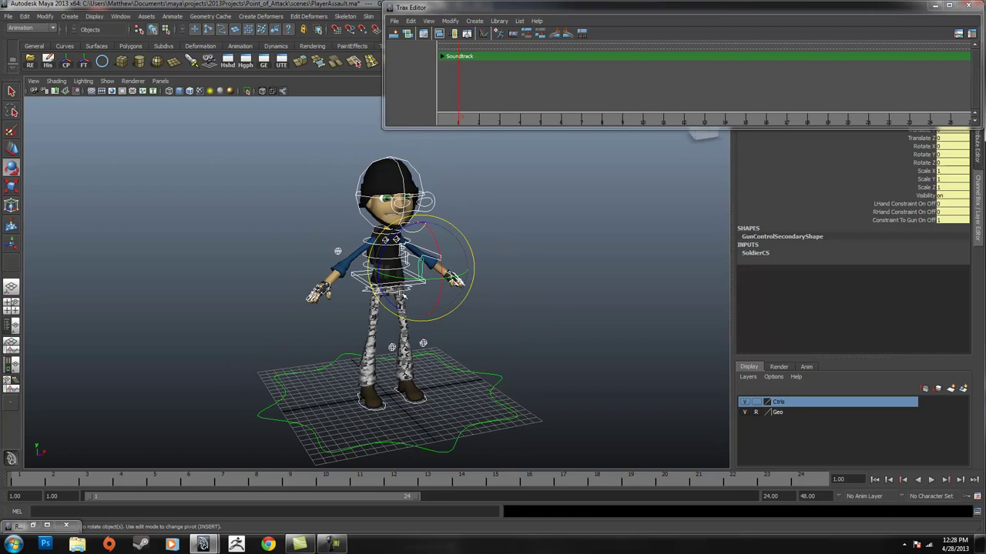
left_click_drag(381, 295, 351, 225, "alt")
left_click_drag(365, 375, 432, 183, "alt")
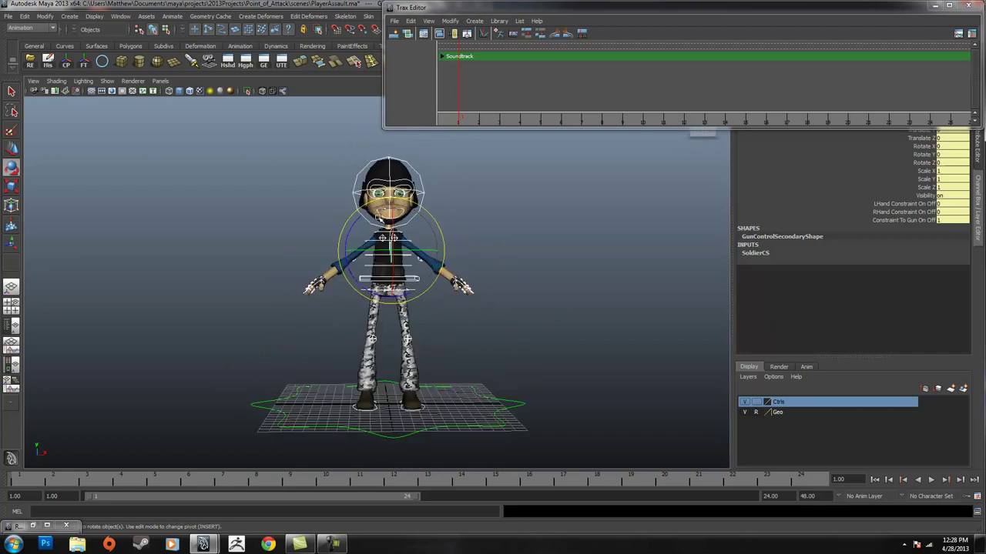
left_click_drag(433, 219, 477, 238, "alt")
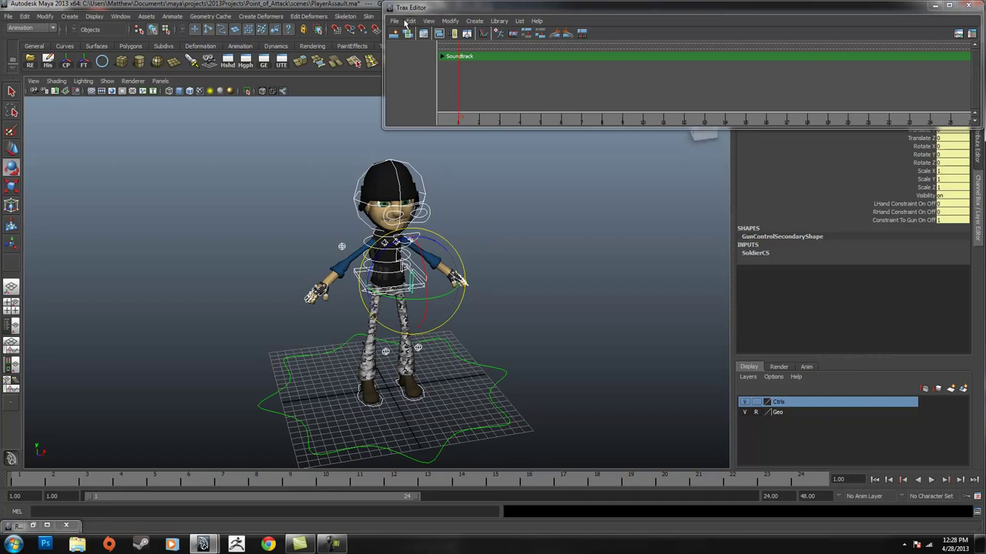
Bring up the character set creation options, review the name, attribute and redirection settings, and close them without creating a set.
left_click_drag(406, 9, 393, 26)
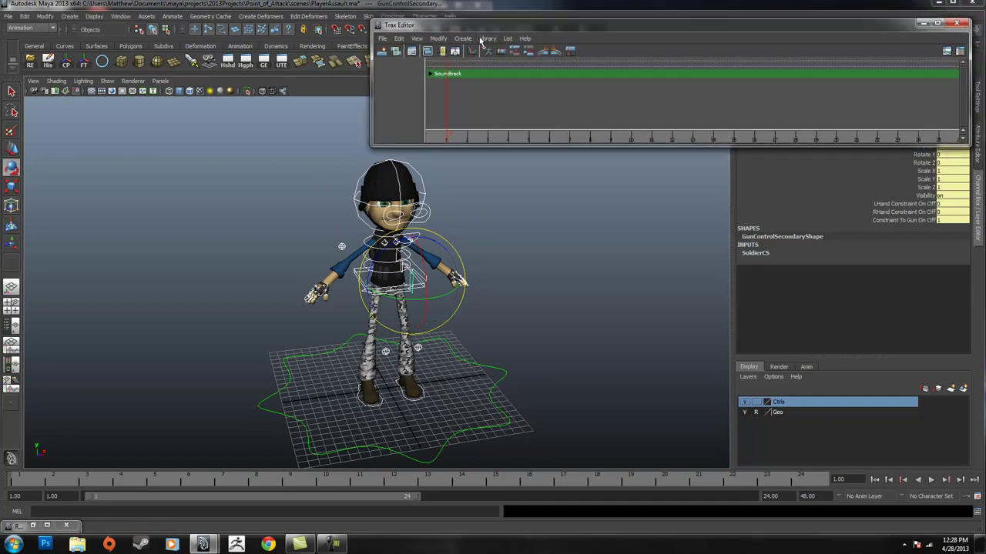
left_click(471, 40)
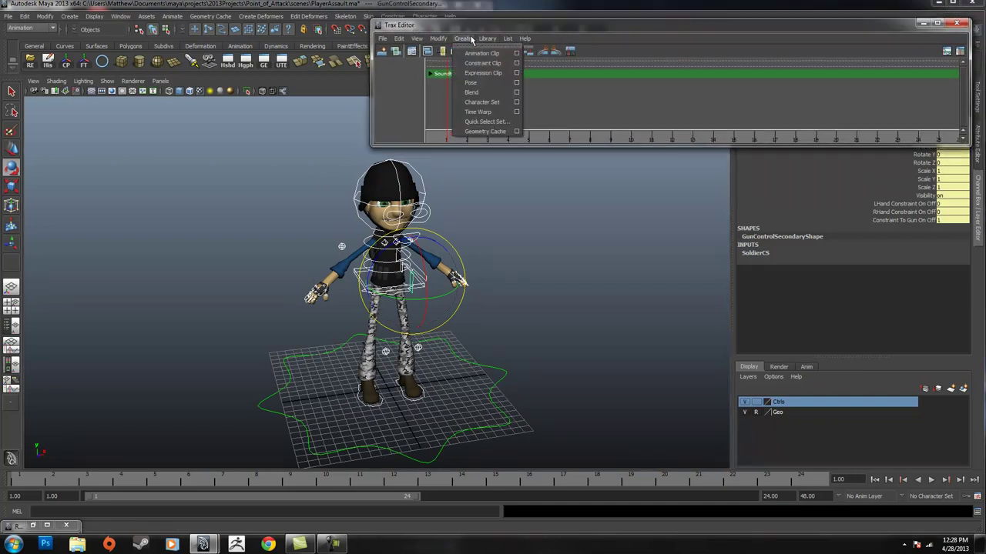
left_click(516, 102)
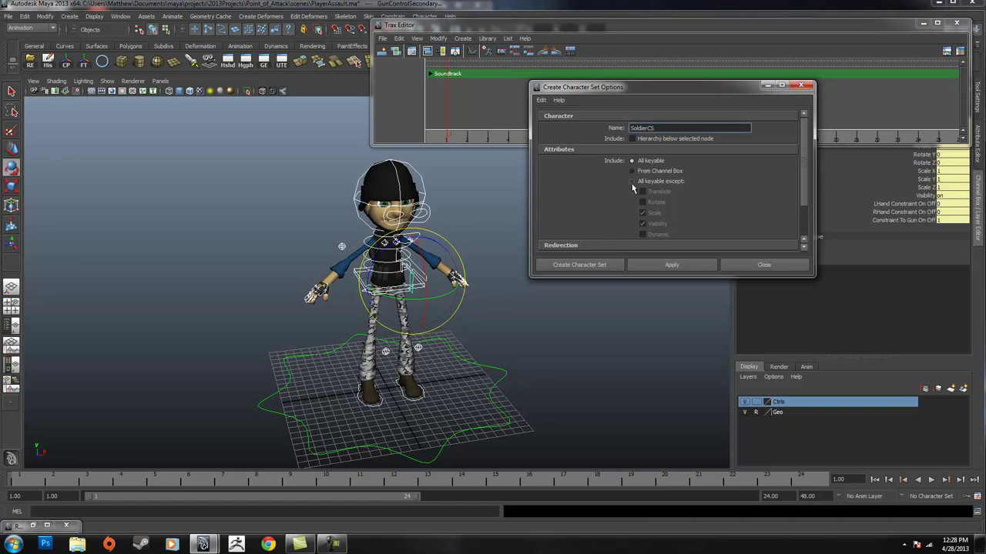
scroll(803, 175, "down", 2)
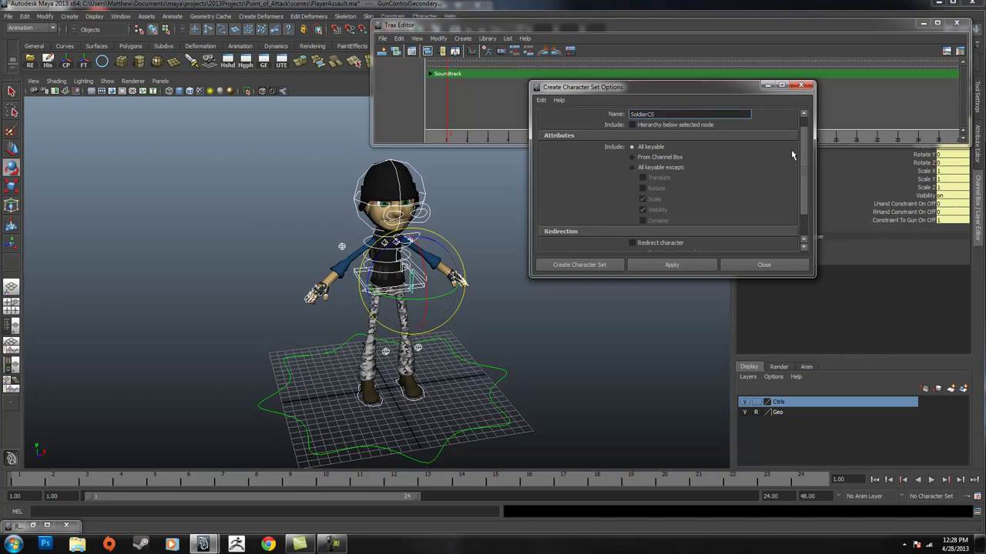
scroll(807, 156, "down", 4)
scroll(805, 205, "up", 6)
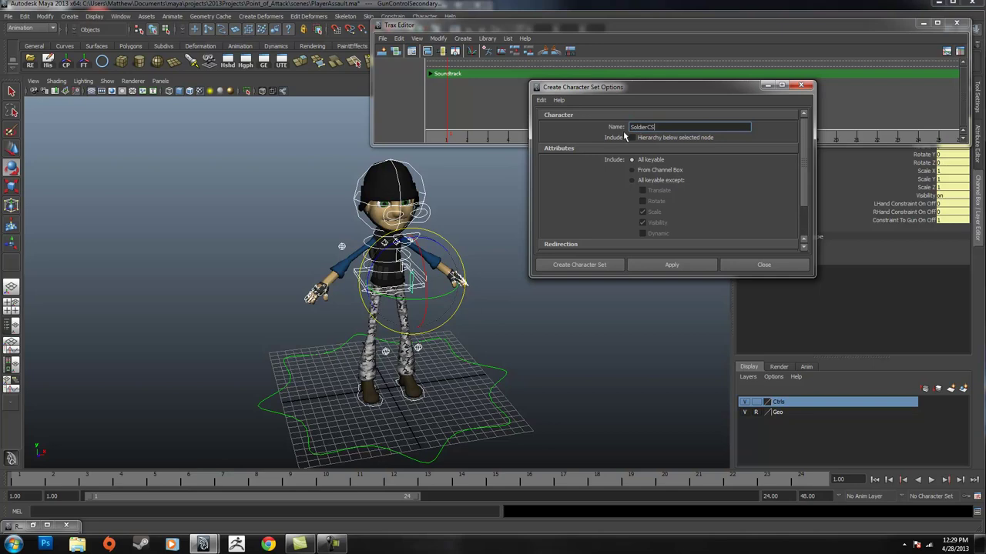
left_click_drag(434, 198, 541, 160, "alt")
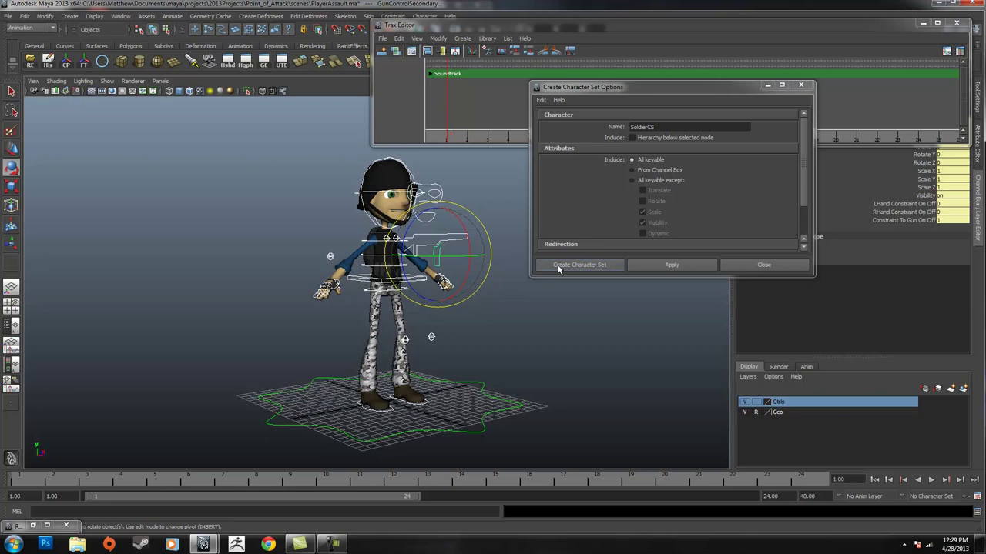
left_click(598, 266)
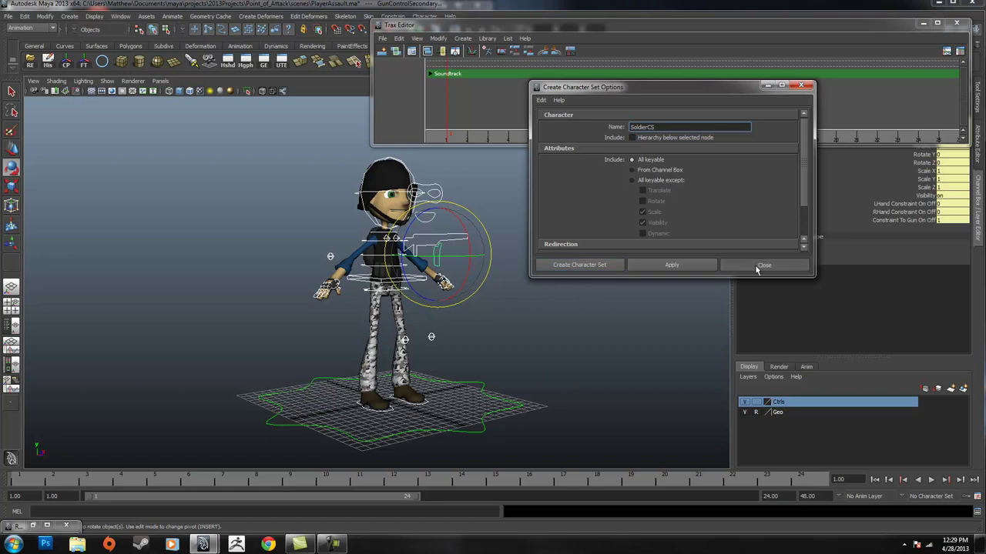
left_click(757, 265)
Clear the selection of the soldier's rig controls.
left_click(639, 206)
left_click_drag(524, 203, 523, 221, "alt")
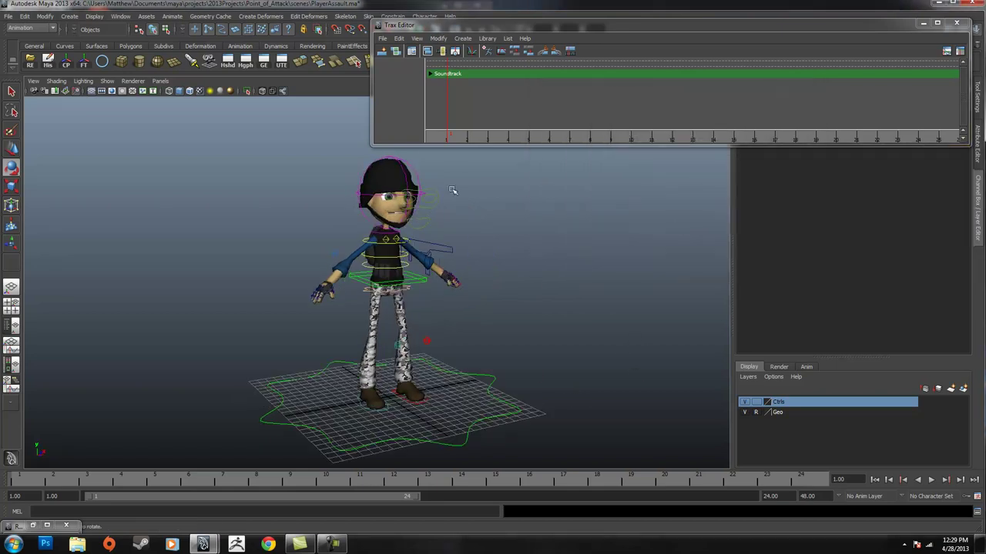
left_click_drag(602, 244, 587, 311, "alt")
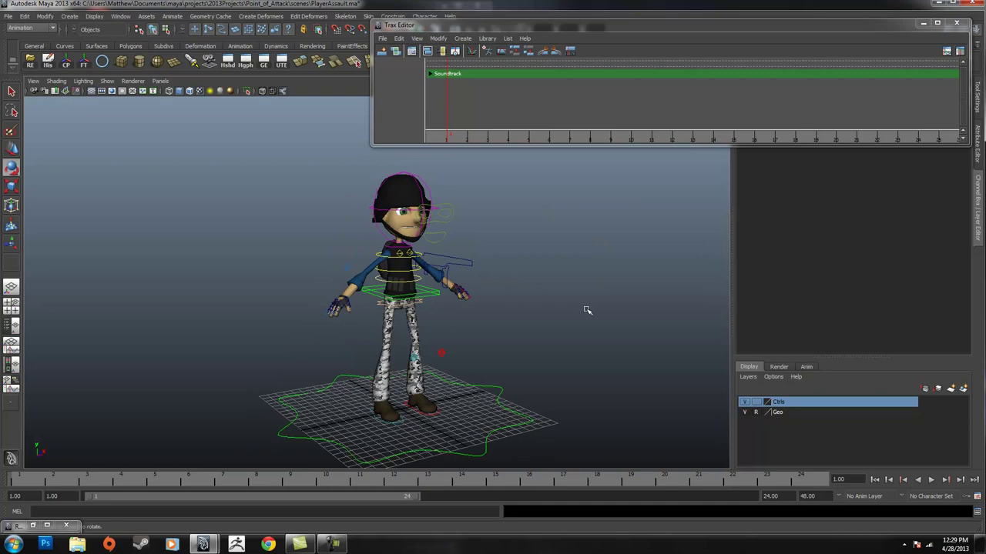
mouse_move(460, 217)
left_mouse_down("alt")
mouse_move(414, 213)
mouse_move(464, 224)
left_mouse_up("alt")
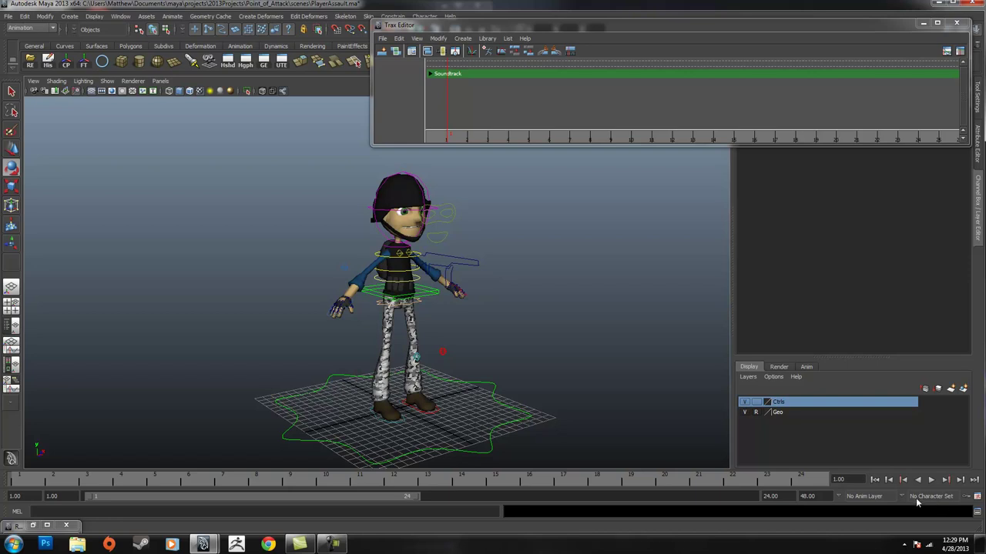
Check the scene's character set list for SoldierCS and look over the soldier rig from the front and sides.
left_click(930, 497)
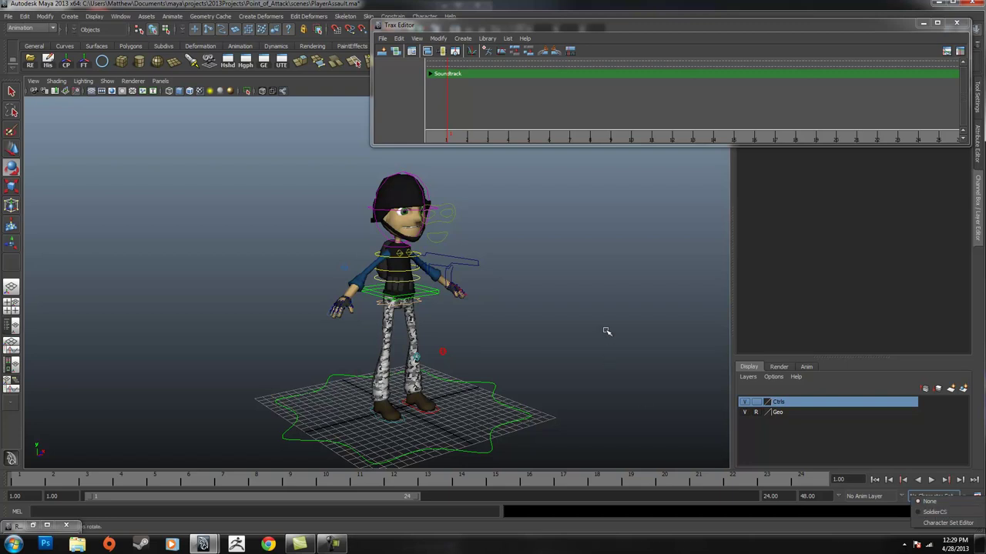
left_click_drag(625, 326, 376, 169, "alt")
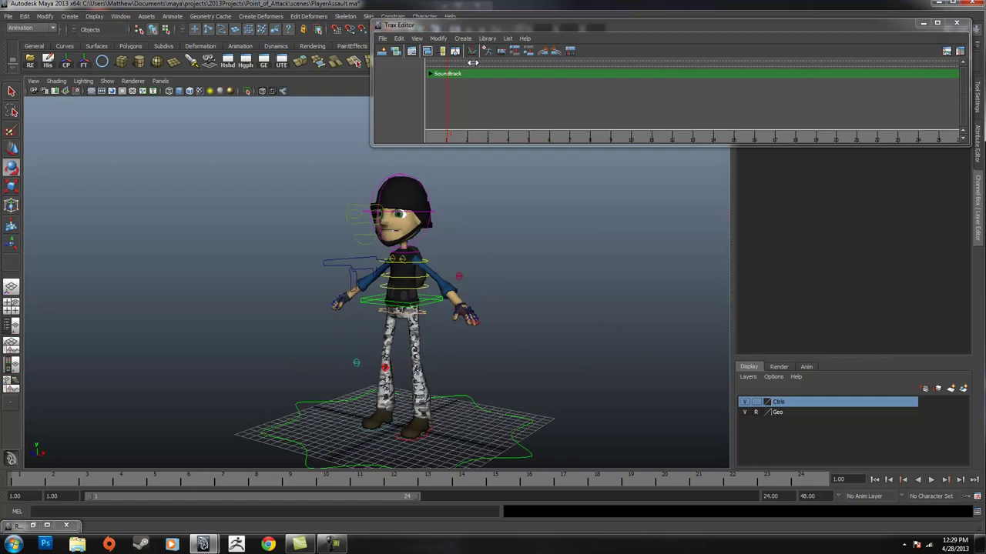
left_click_drag(587, 372, 635, 362, "alt")
left_click(929, 497)
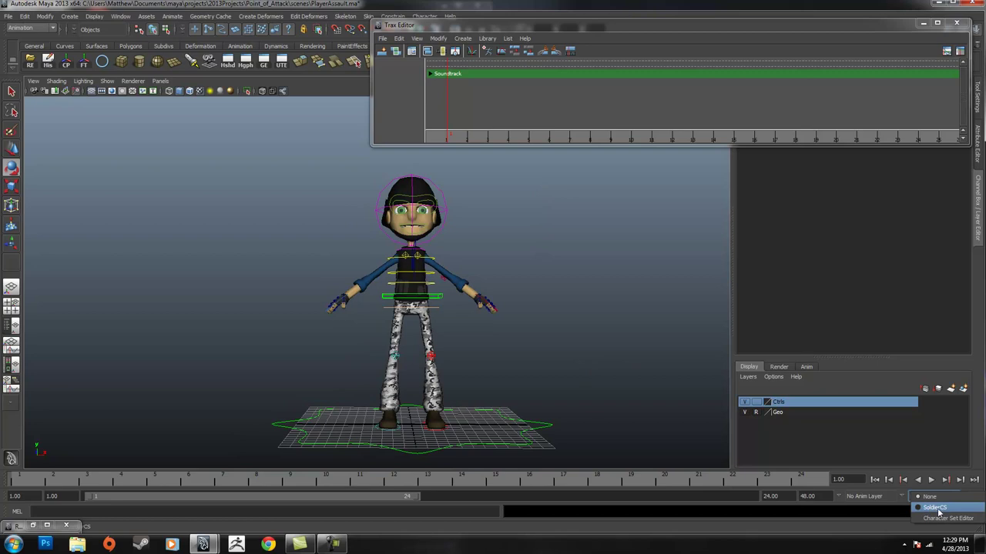
left_click_drag(627, 304, 653, 277, "alt")
middle_click_drag(652, 277, 624, 324, "alt")
left_click_drag(624, 323, 550, 338, "alt")
left_click_drag(503, 235, 557, 245, "alt")
left_click_drag(455, 165, 506, 251, "alt")
left_click(477, 216)
key("w")
left_click_drag(453, 209, 461, 221)
key("ctrl+z")
left_click(564, 261)
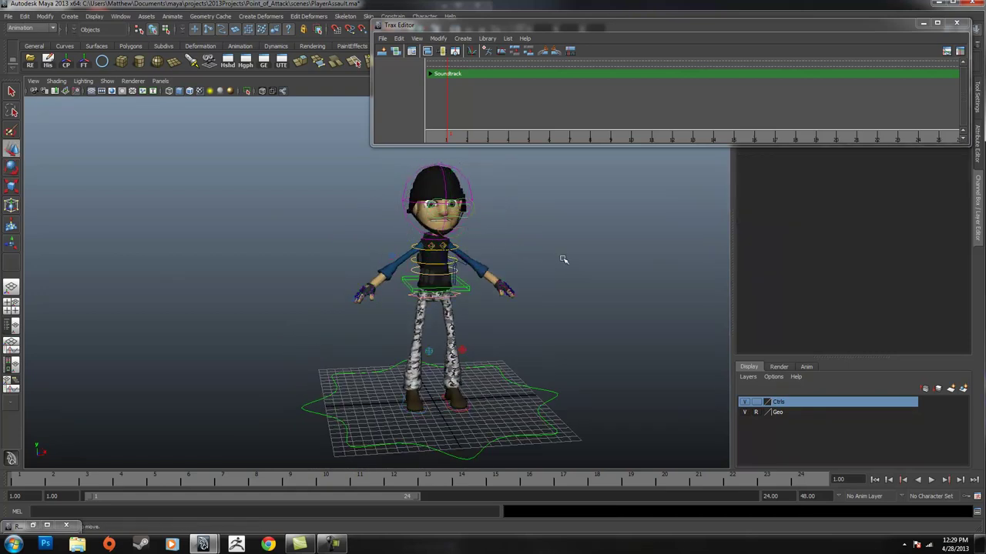
Start a new scene without saving the changes to PlayerAssault.ma and close the Trax Editor.
left_click(8, 15)
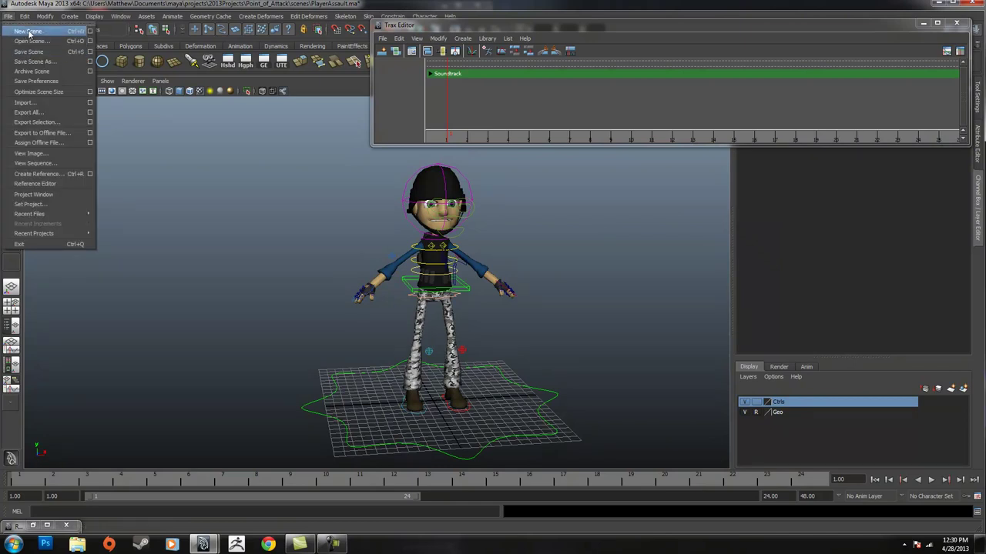
left_click(28, 32)
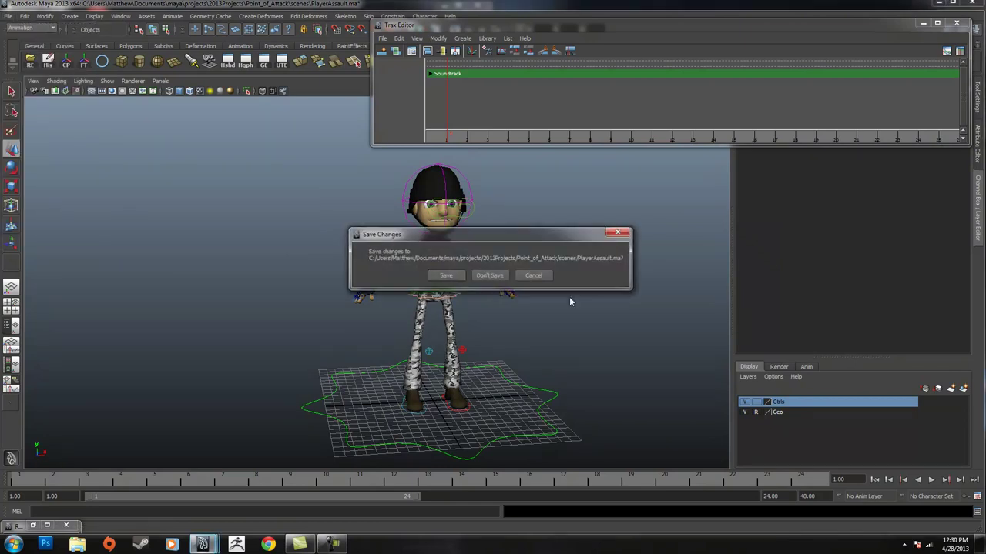
left_click(491, 276)
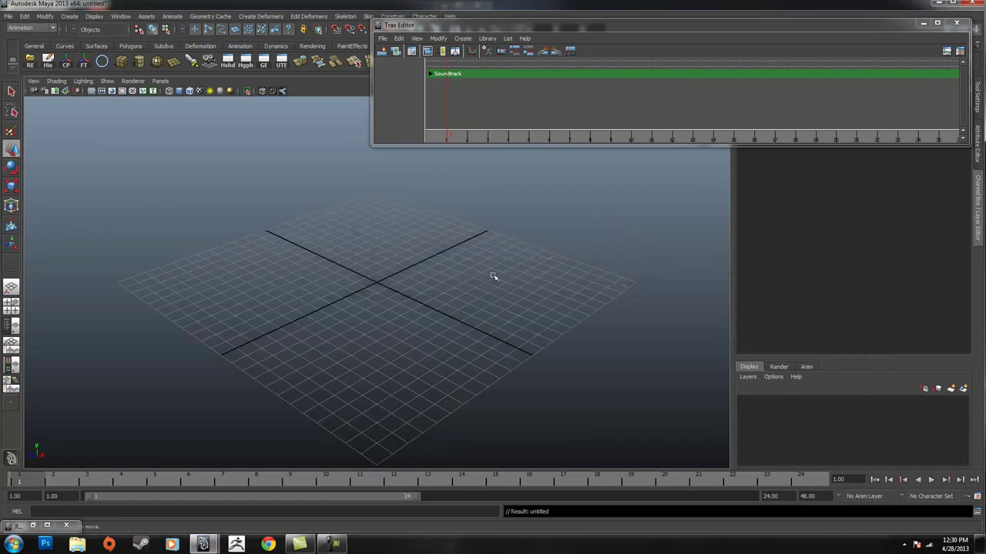
left_click_drag(532, 255, 400, 291, "alt")
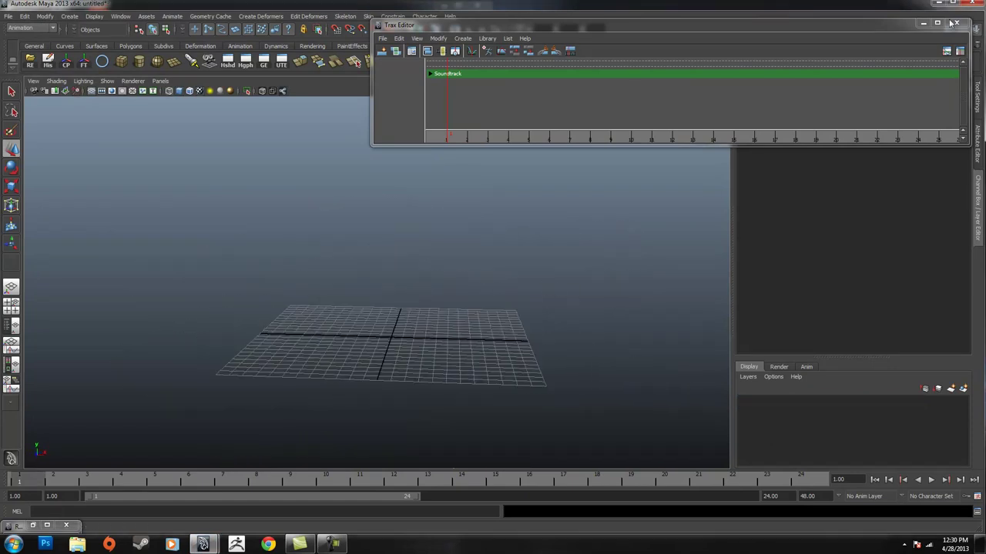
left_click(957, 23)
left_click_drag(443, 219, 509, 238, "alt")
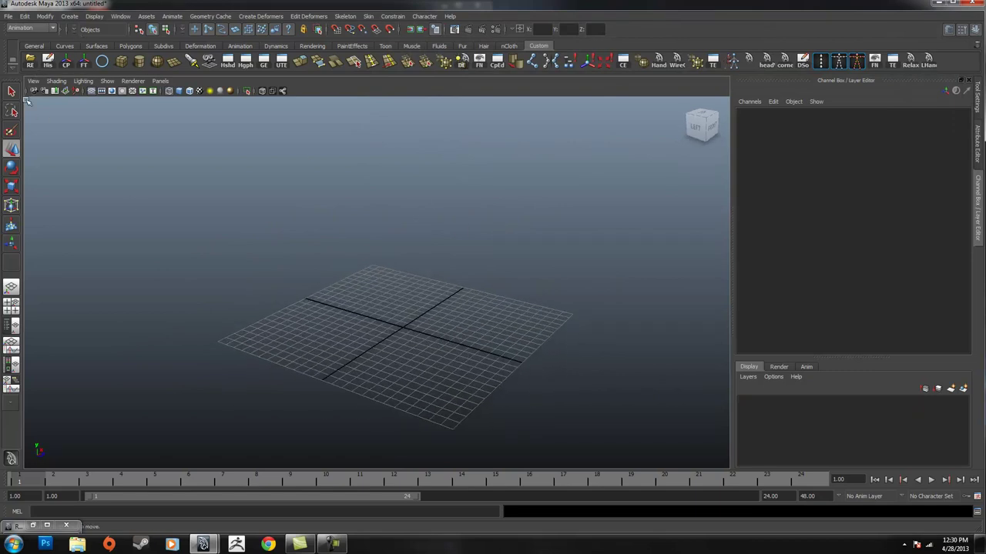
Reference PlayerAssault.ma into the empty scene through the Reference Editor and show the soldier textured.
left_click(30, 62)
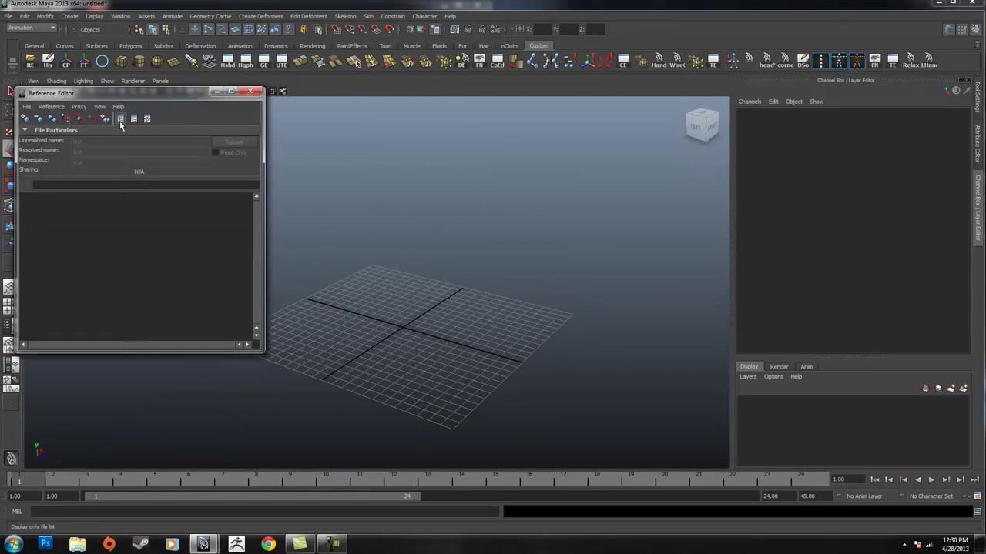
left_click(28, 107)
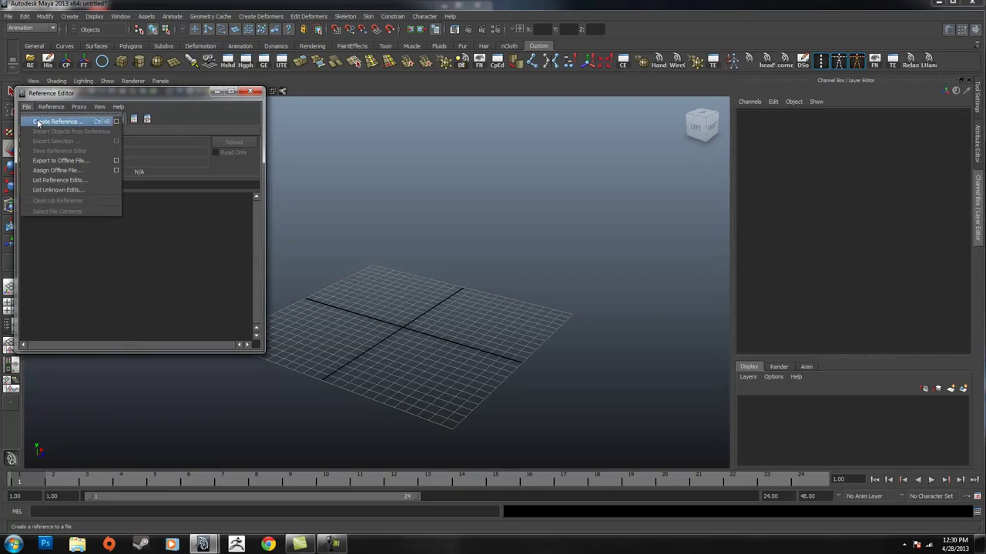
left_click(40, 121)
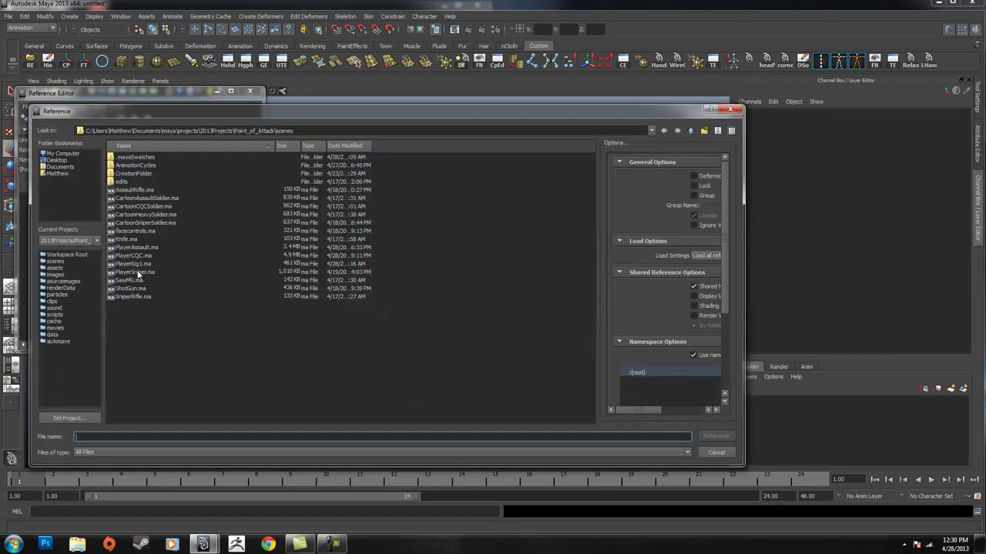
left_click(131, 247)
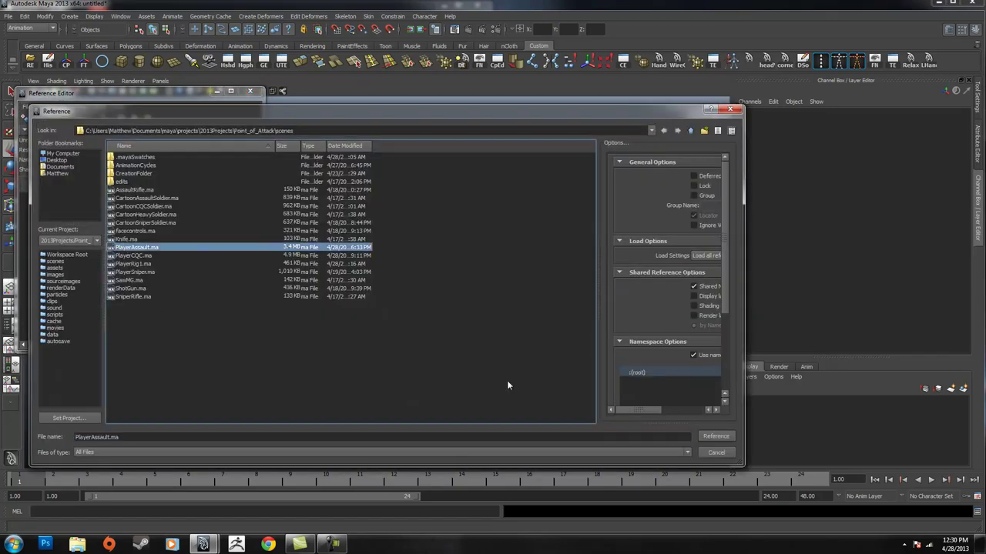
left_click(715, 436)
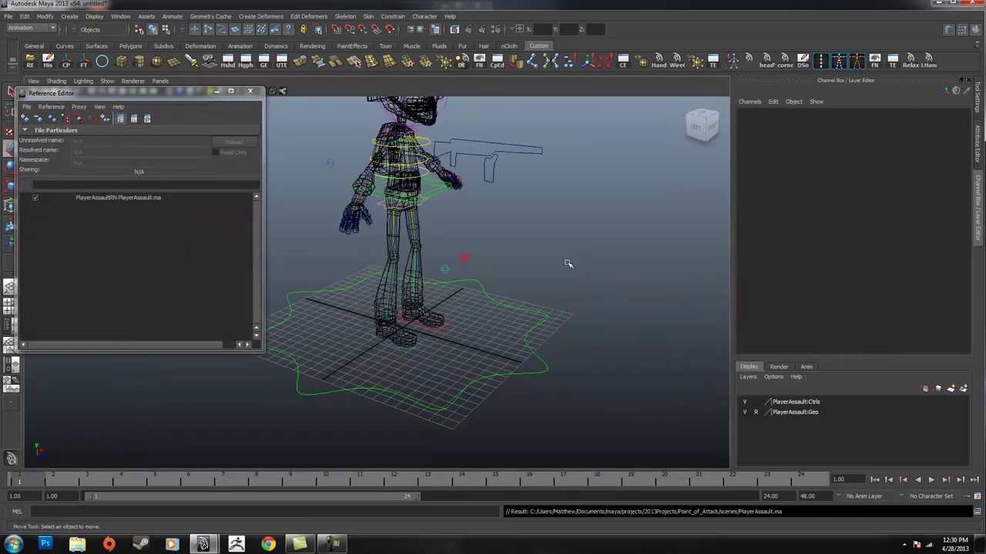
key("6")
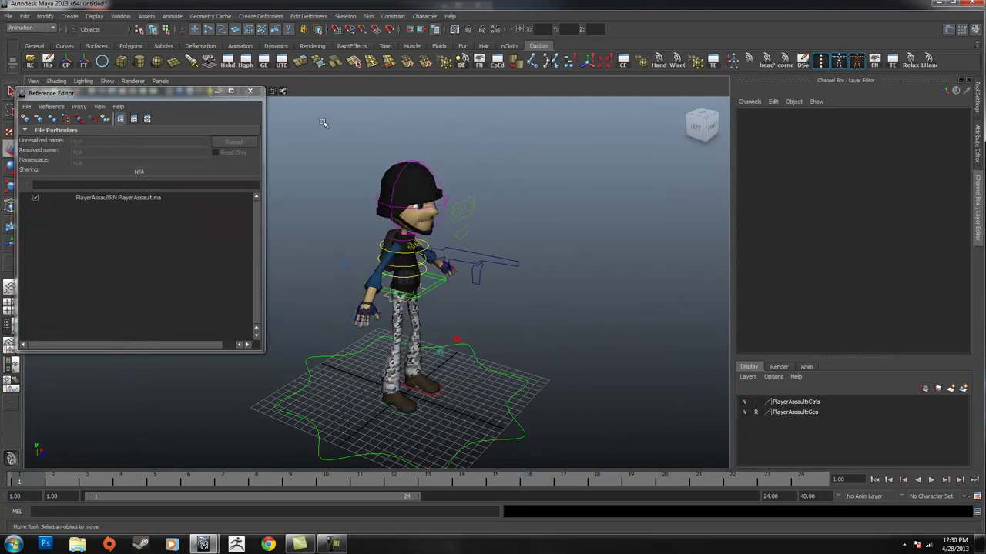
left_click(250, 91)
Try lowering the soldier's COG control and undo the move.
left_click_drag(638, 288, 412, 273, "alt")
right_click_drag(349, 293, 480, 282, "alt")
left_click(380, 246)
right_click_drag(409, 279, 301, 305, "alt")
mouse_move(337, 256)
left_mouse_down()
mouse_move(310, 265)
mouse_move(336, 272)
left_mouse_up()
key("ctrl+z")
left_click_drag(468, 279, 341, 274, "alt")
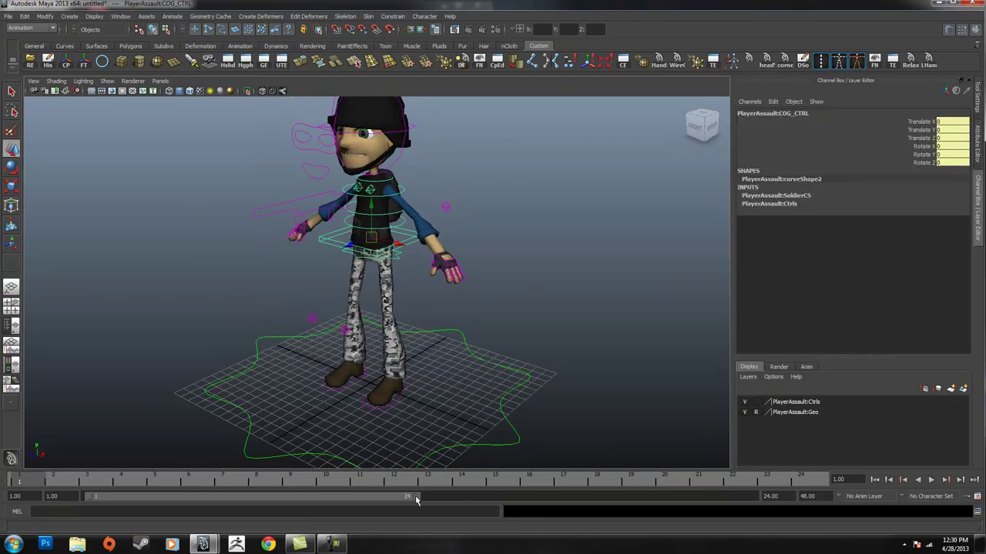
Extend the playback range to 48 frames and frame the soldier from the side.
left_click_drag(416, 500, 743, 496)
left_click_drag(497, 455, 445, 384, "alt")
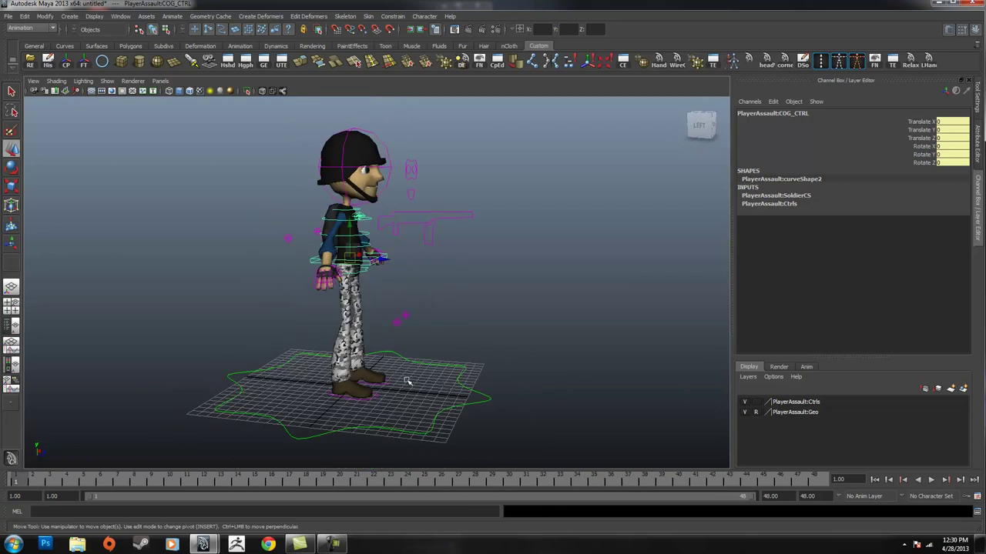
right_click_drag(406, 291, 467, 311, "alt")
middle_click_drag(468, 310, 505, 320, "alt")
left_click_drag(40, 478, 21, 477)
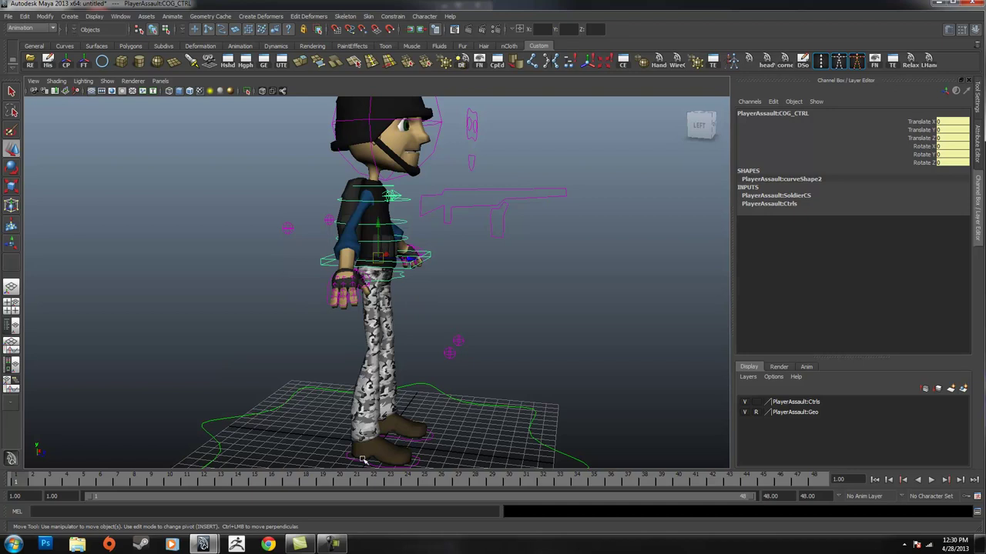
Spread the soldier's feet into a stride by moving the right foot control backward and the left foot control forward.
left_click(407, 456)
left_click(392, 432)
key("ctrl+z")
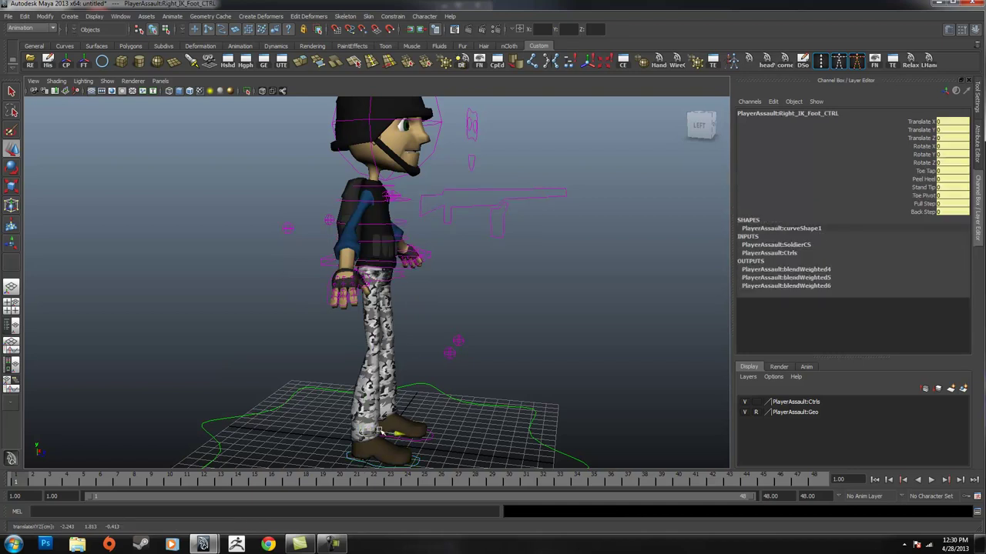
left_click_drag(399, 435, 357, 429)
left_click(408, 439)
left_click_drag(416, 416, 460, 416)
Lower the soldier's body slightly with the COG control so the knees bend, and clear the selection.
left_click(415, 260)
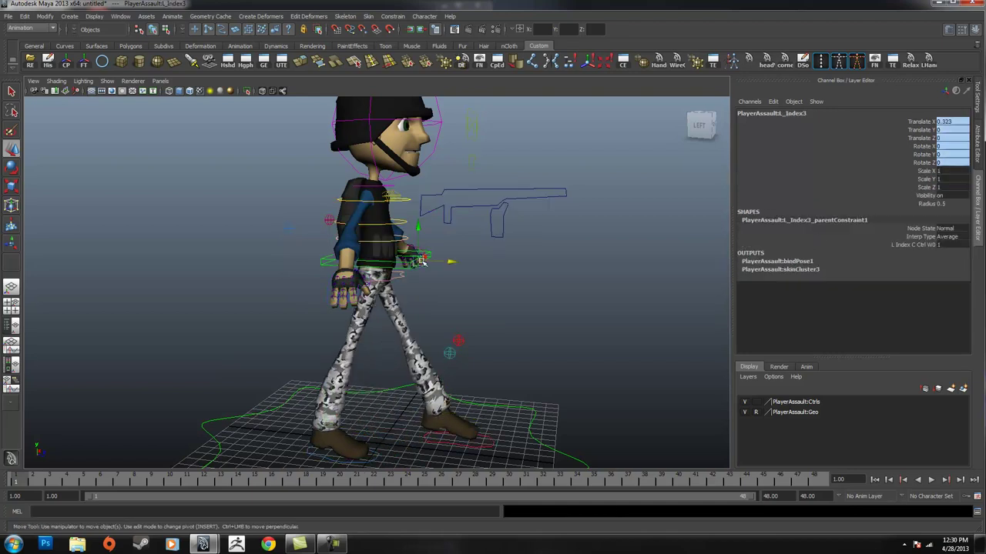
left_click(395, 267)
left_click_drag(378, 225, 379, 244)
left_click(504, 296)
left_click_drag(505, 296, 454, 315, "alt")
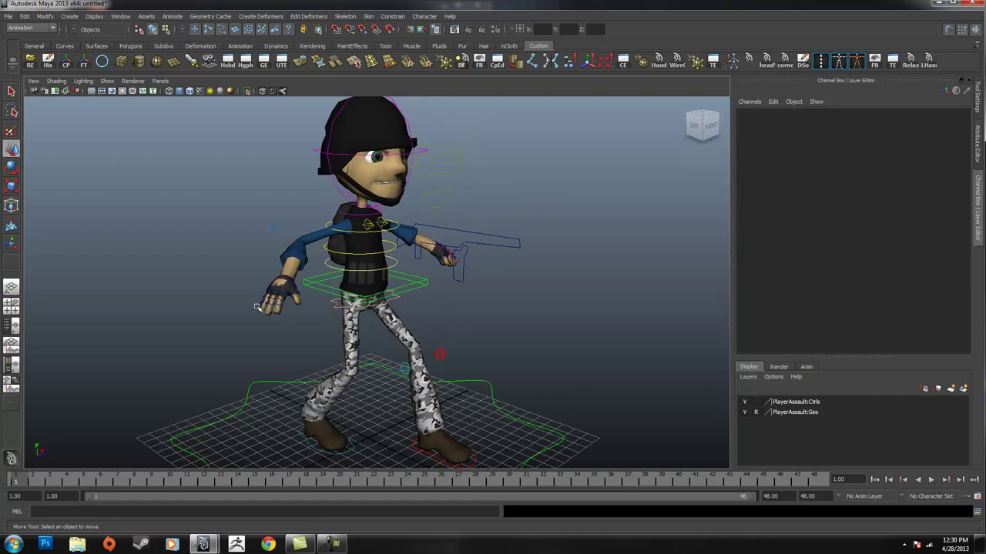
Rotate the soldier's right hand control and position the hand forward in front of the chest.
left_click(259, 306)
key("e")
left_click_drag(317, 298, 311, 273)
key("w")
right_click_drag(310, 273, 427, 295, "alt")
left_click_drag(427, 295, 624, 304, "alt")
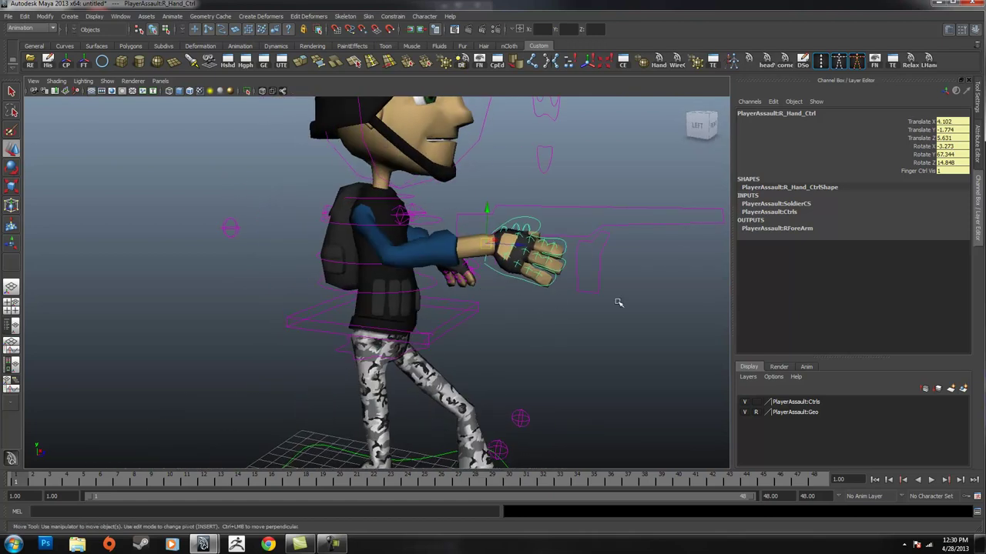
left_click_drag(492, 245, 463, 244)
Examine the arm and gun controls, and check the character set list for the referenced PlayerAssault:SoldierCS.
left_click_drag(660, 197, 563, 356)
left_click(465, 309)
left_click_drag(480, 312, 543, 250, "alt")
left_click_drag(481, 242, 599, 215)
left_click(600, 213)
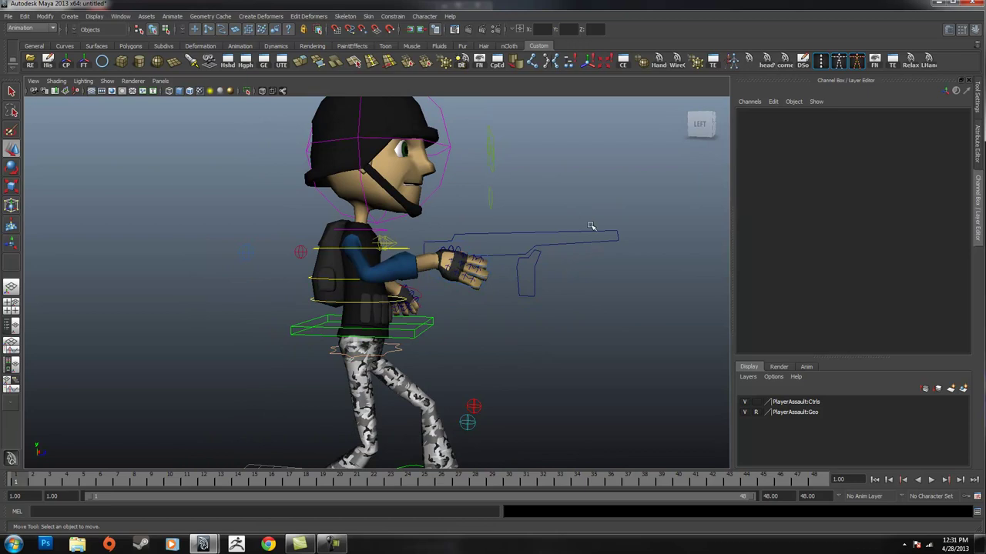
left_click_drag(569, 231, 596, 268, "alt")
left_click_drag(513, 290, 546, 270, "alt")
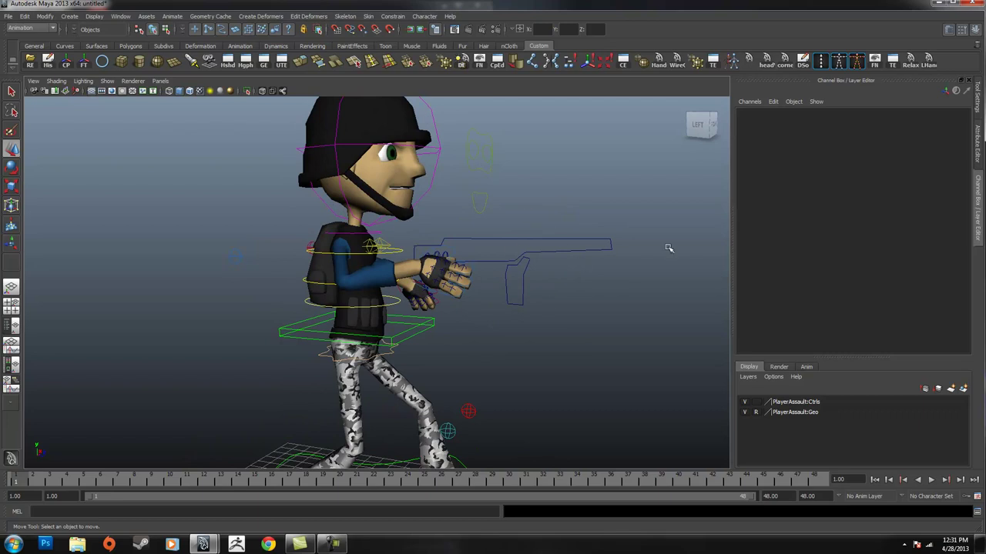
left_click(930, 495)
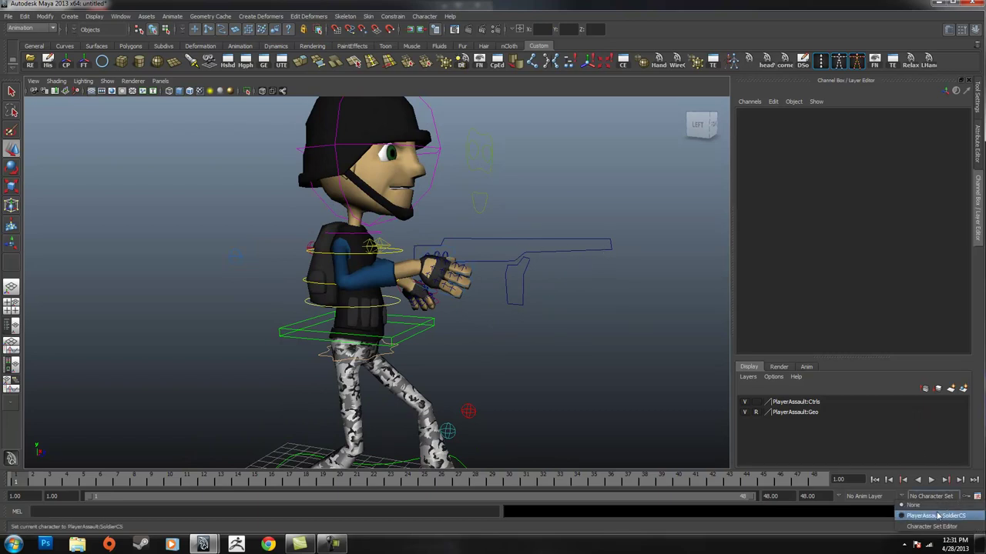
left_click_drag(614, 343, 604, 364, "alt")
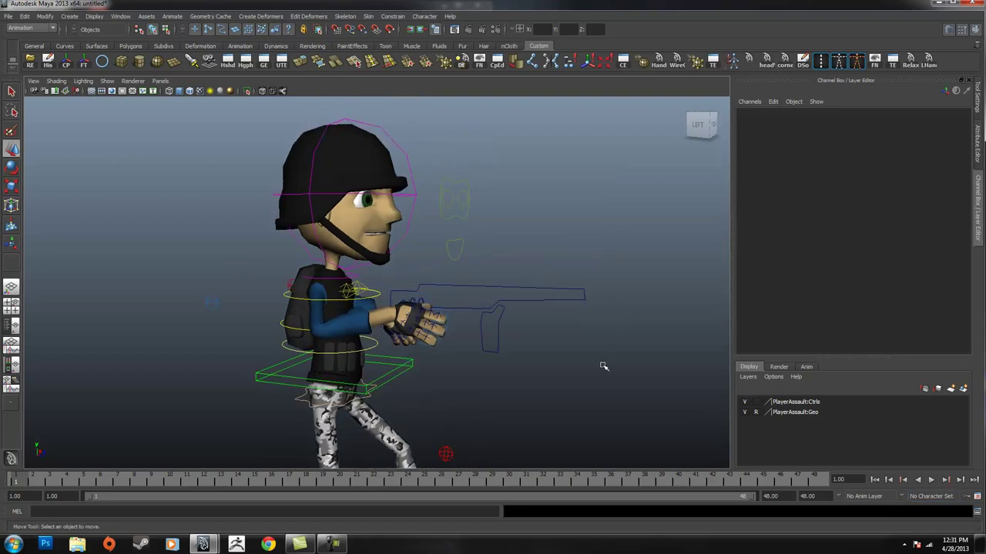
Select the main gun control and review its channels, including the hand and COG constraint attributes.
left_click_drag(593, 274, 554, 337)
right_click_drag(556, 338, 590, 359, "alt")
mouse_move(589, 359)
left_mouse_down("alt")
mouse_move(529, 339)
mouse_move(593, 342)
left_mouse_up("alt")
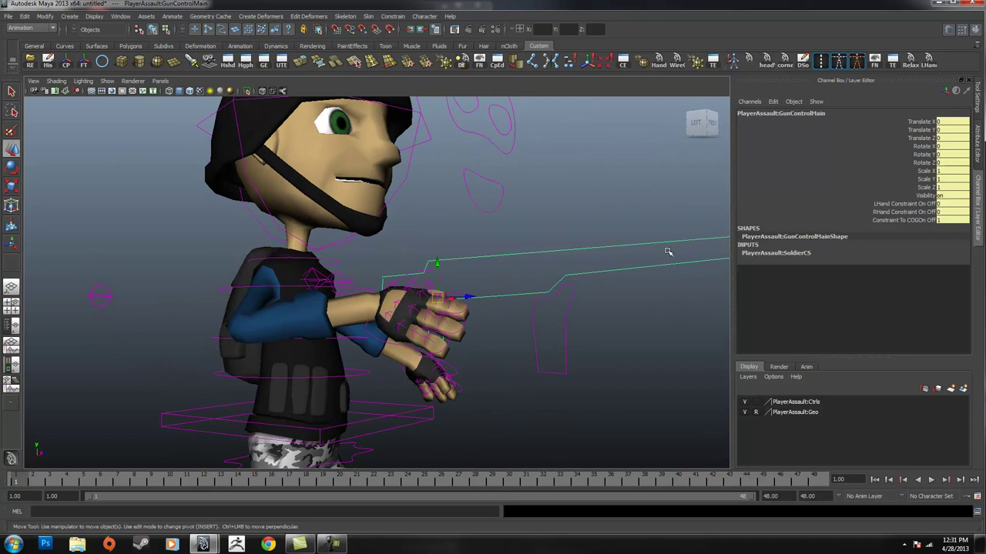
left_click(652, 223)
left_click(509, 255)
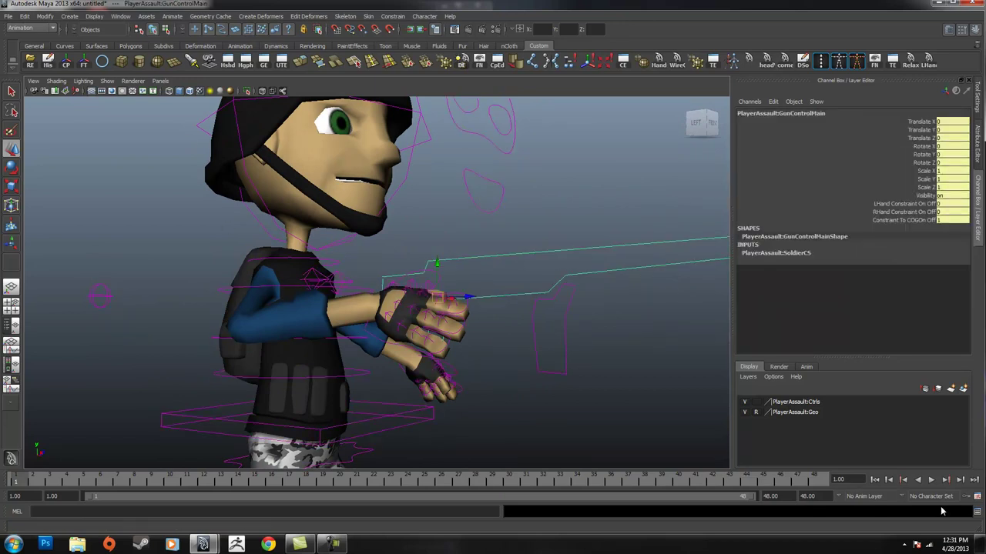
right_click_drag(658, 350, 439, 358, "alt")
mouse_move(440, 359)
left_mouse_down("alt")
mouse_move(473, 355)
mouse_move(429, 347)
left_mouse_up("alt")
right_click_drag(428, 347, 493, 357, "alt")
left_click_drag(493, 357, 416, 310, "alt")
key("e")
key("ctrl+z")
left_click_drag(491, 334, 541, 316, "alt")
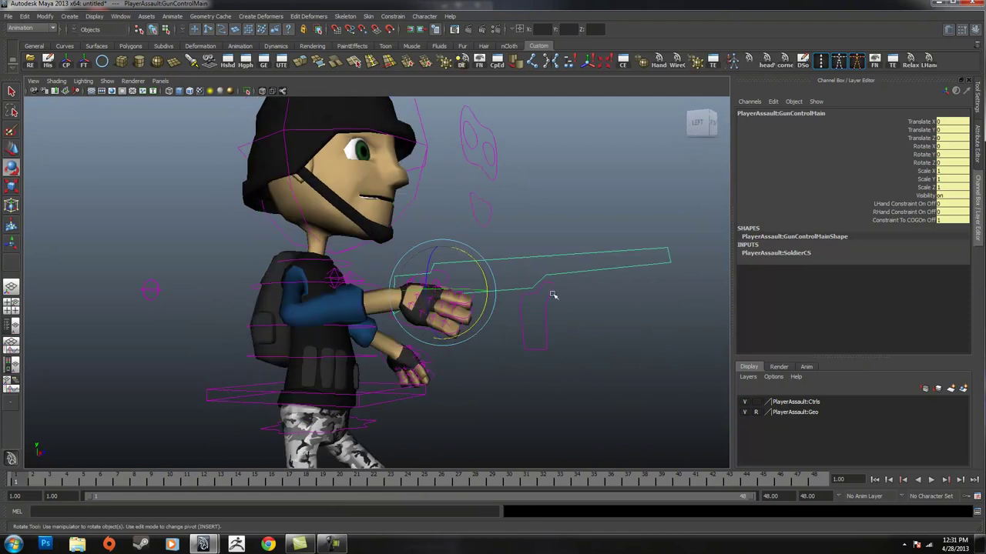
Select the soldier's right hand control with the Move tool.
left_click(558, 310)
left_click(444, 272)
key("w")
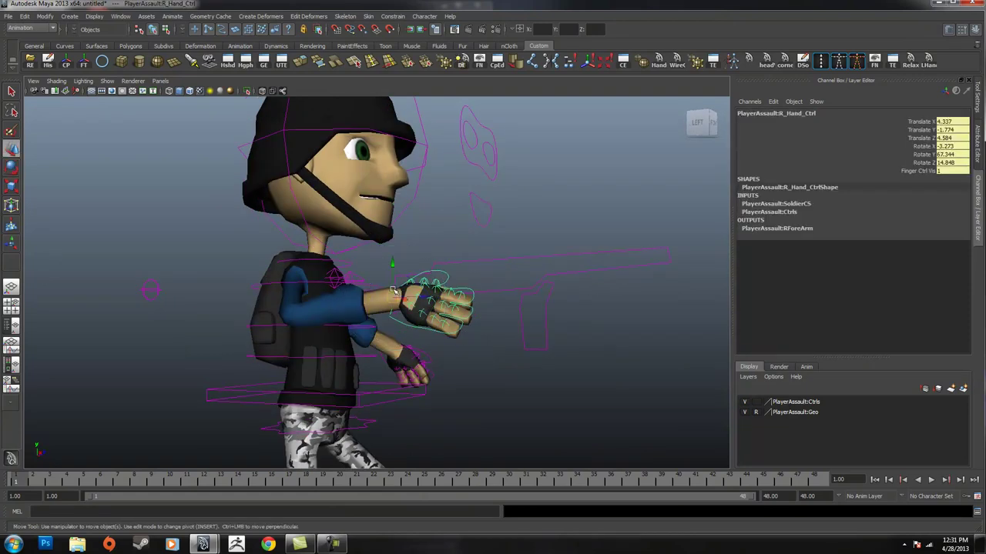
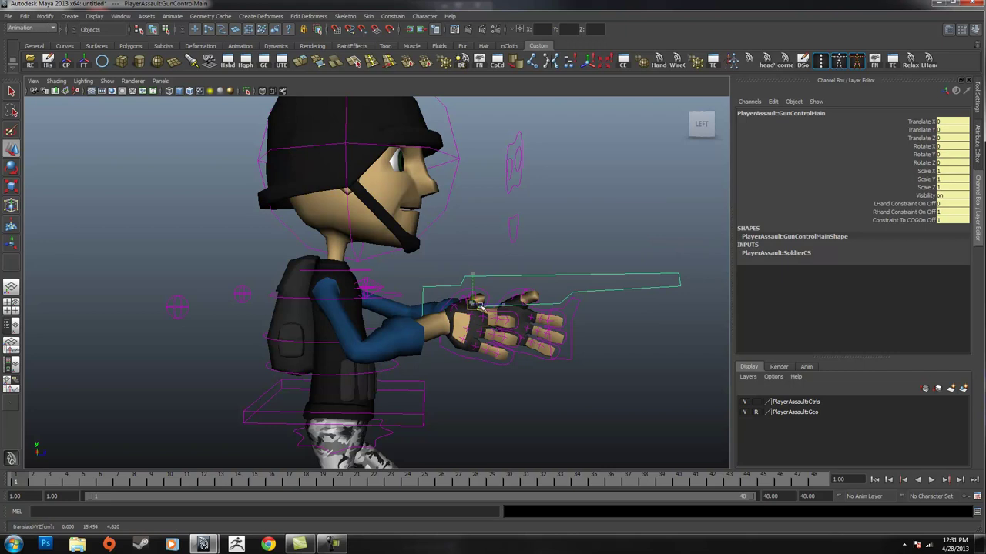
Undo the main gun control's last move and set LHand Constraint On Off to 1 on the secondary gun control.
key("ctrl+z")
left_click_drag(581, 328, 535, 360, "alt")
left_click(516, 317)
left_click_drag(514, 317, 782, 292, "alt")
double_click(955, 205)
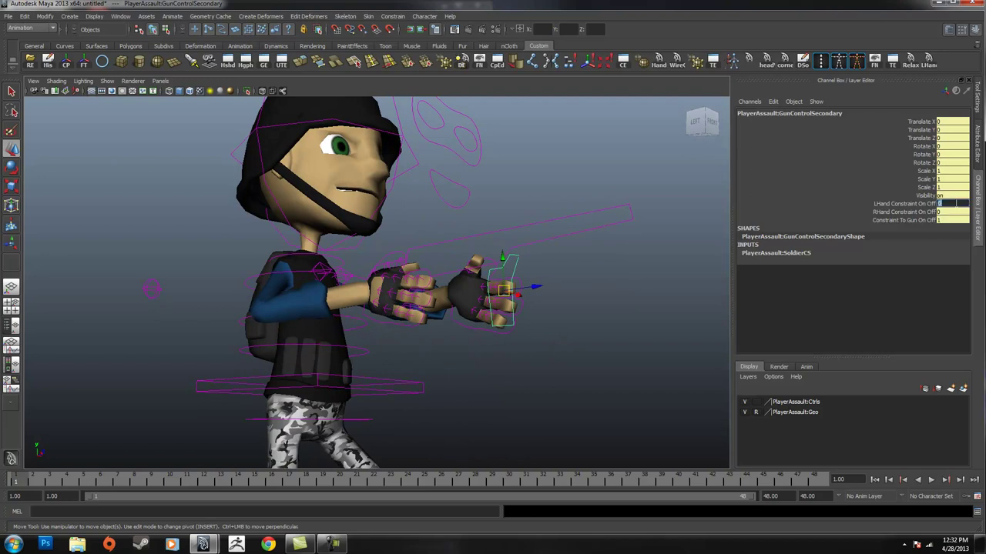
type("1")
key("Return")
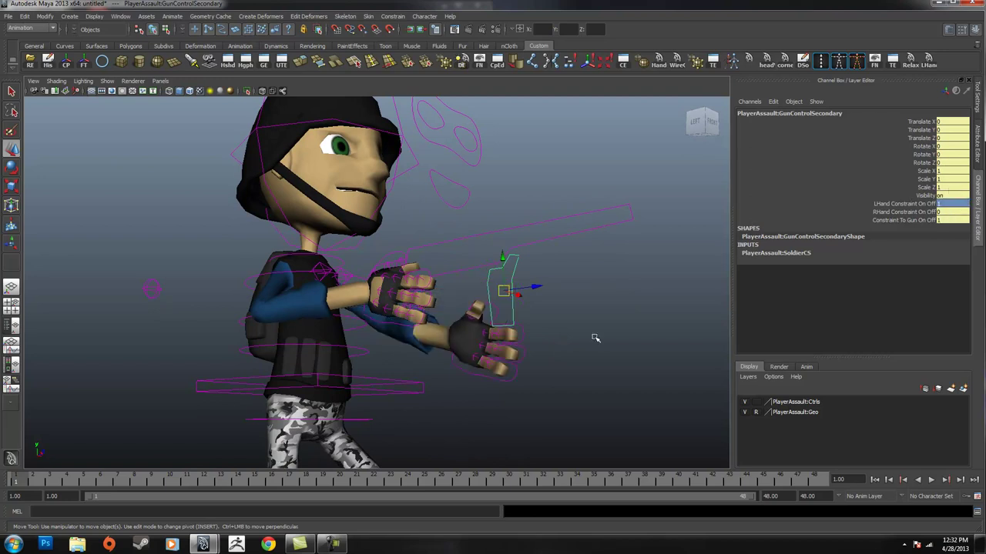
Select the soldier's left hand control and reposition the hand at the gun's secondary grip.
left_click(594, 338)
left_click(473, 374)
left_click_drag(452, 336, 331, 342)
left_click_drag(255, 343, 326, 429)
Hide the joints in the viewport so that only the soldier's controls can be selected.
scroll(498, 378, "down", 4)
left_click_drag(234, 159, 460, 403)
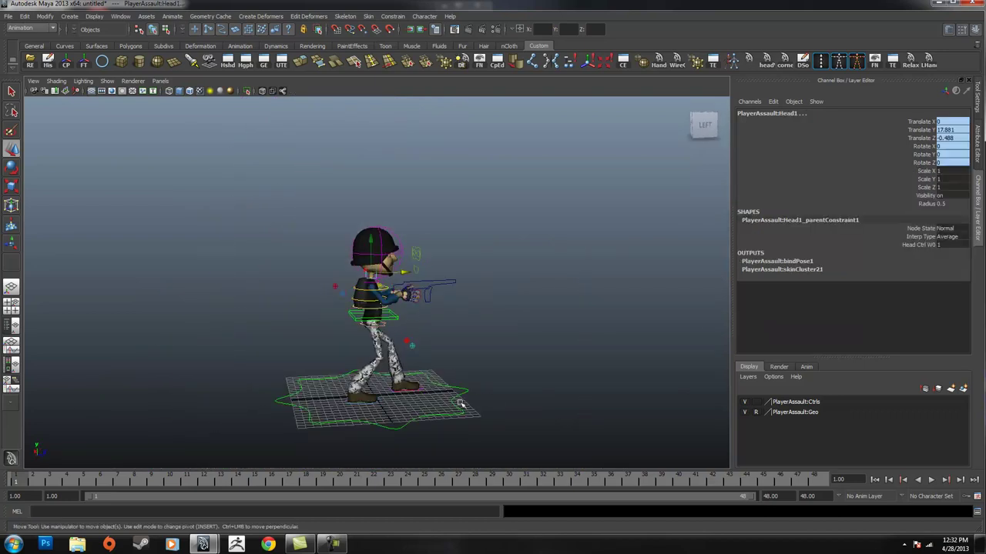
left_click_drag(541, 401, 703, 381, "alt")
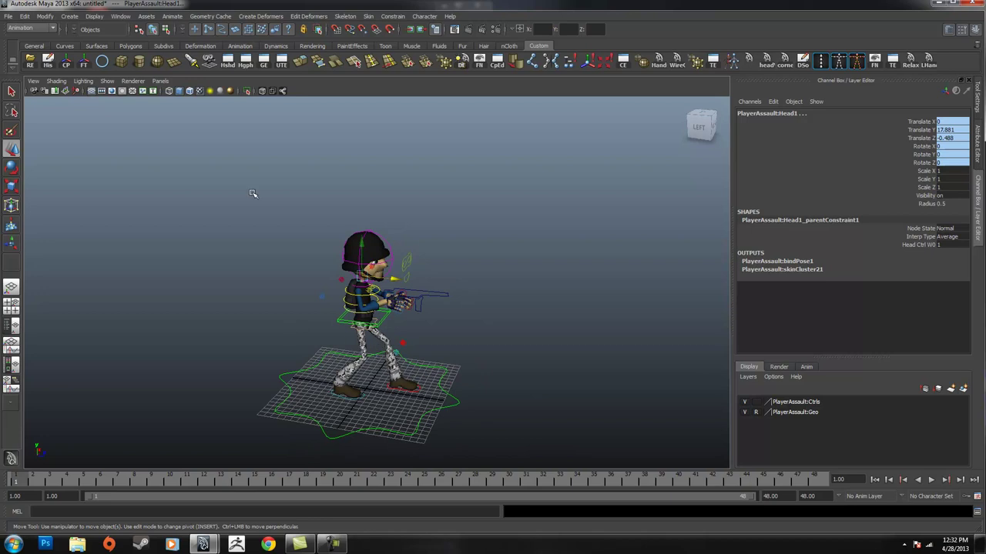
left_click(107, 81)
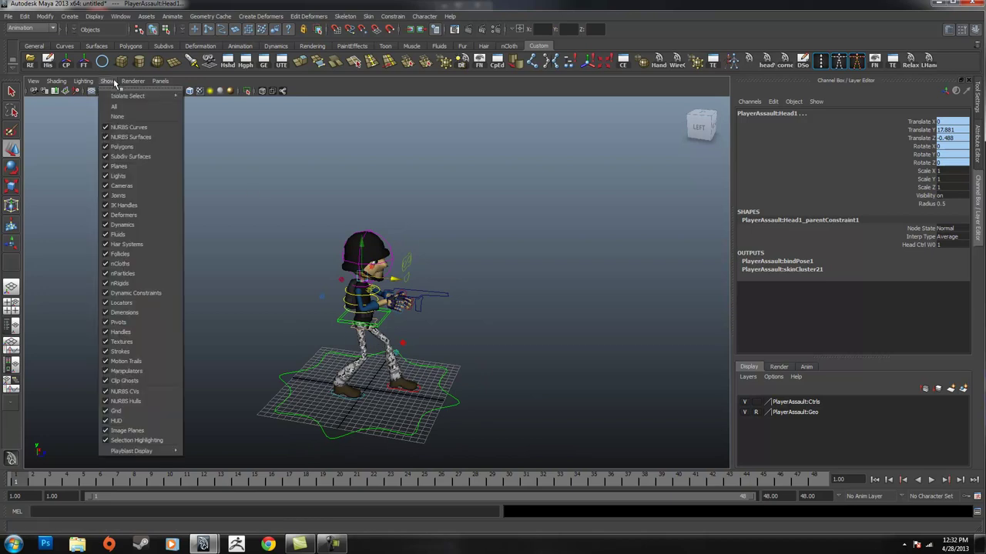
left_click(131, 189)
Select all the soldier controls, including the secondary gun control, and key the same pose at frames 1 and 48.
left_click_drag(198, 171, 544, 467)
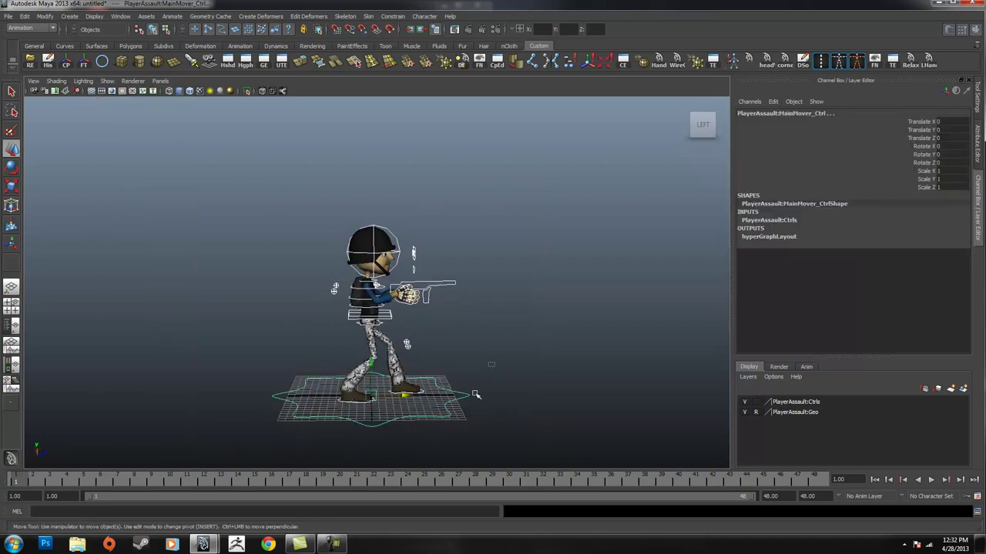
left_click(426, 295)
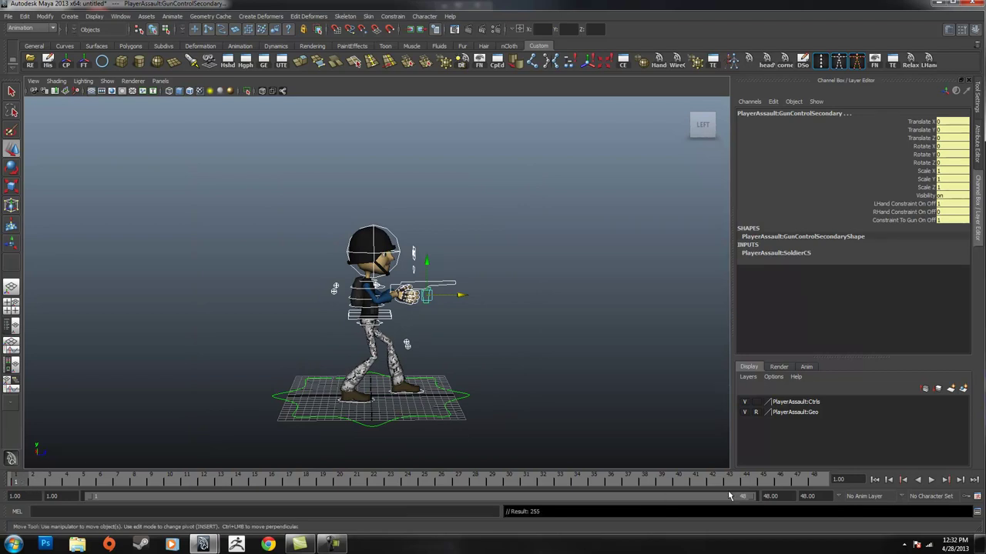
left_click_drag(17, 483, 815, 481)
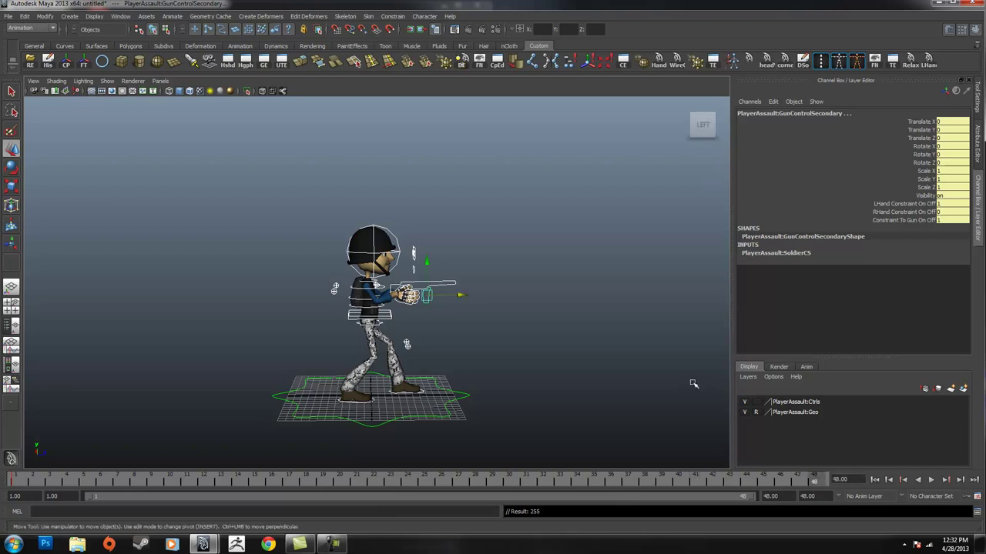
At frame 23, move the foot controls so the soldier's front and back feet swap places, and select the COG control.
right_click_drag(359, 351, 560, 367, "alt")
middle_click_drag(565, 406, 568, 337, "alt")
left_click_drag(568, 337, 517, 333, "alt")
middle_click_drag(584, 308, 604, 350, "alt")
mouse_move(604, 350)
left_mouse_down("alt")
mouse_move(583, 351)
mouse_move(613, 346)
left_mouse_up("alt")
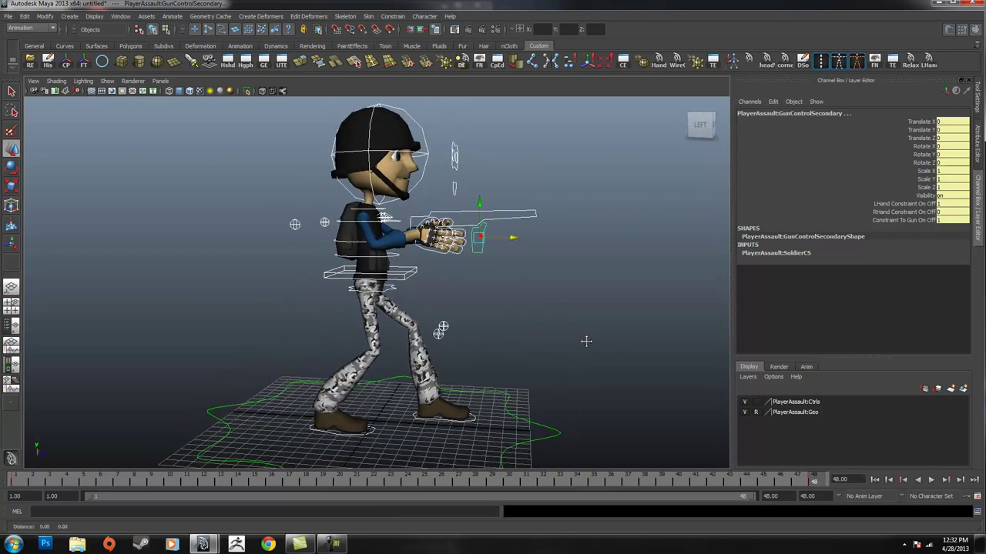
left_click_drag(359, 479, 390, 478)
left_click(619, 365)
left_click(379, 418)
mouse_move(367, 409)
left_mouse_down()
mouse_move(447, 409)
mouse_move(325, 395)
mouse_move(361, 395)
left_mouse_up()
left_click(478, 423)
left_click(411, 273)
right_click_drag(652, 359, 431, 277, "alt")
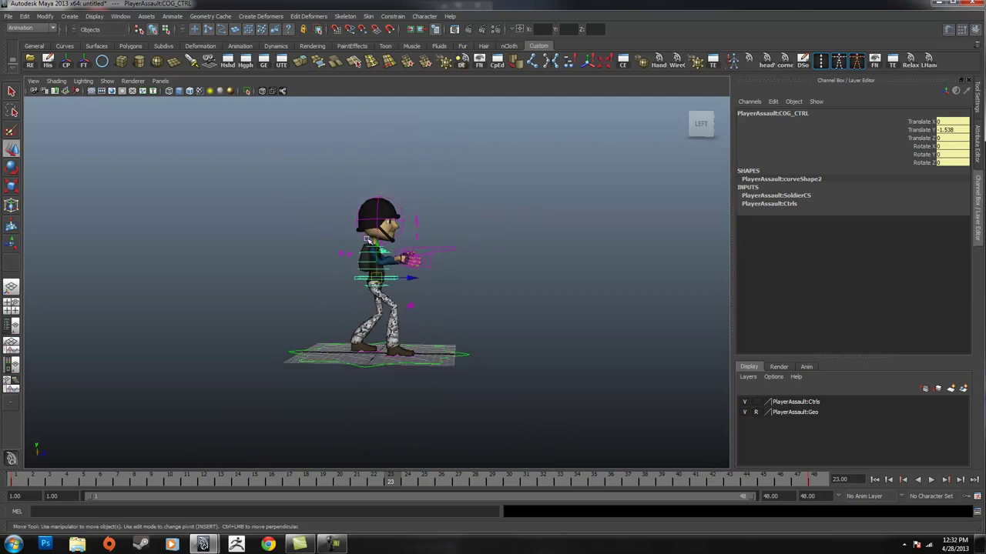
Select all the soldier controls, key them at frame 23, and play back the walk.
left_click_drag(296, 189, 564, 461)
left_click_drag(386, 359, 419, 385, "alt")
left_click_drag(474, 314, 458, 376, "shift")
right_click_drag(459, 377, 502, 414, "alt")
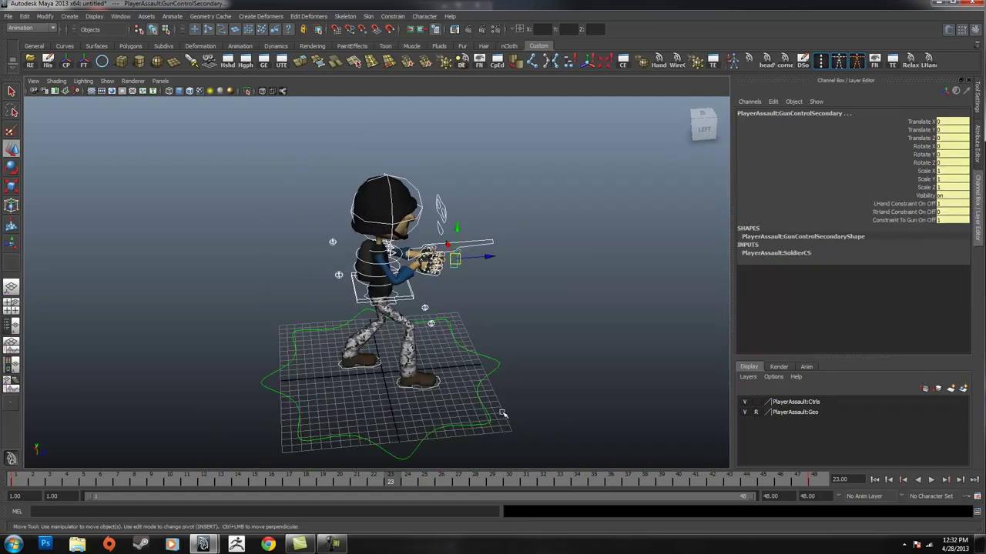
left_click_drag(464, 435, 442, 412, "alt")
key("alt+v")
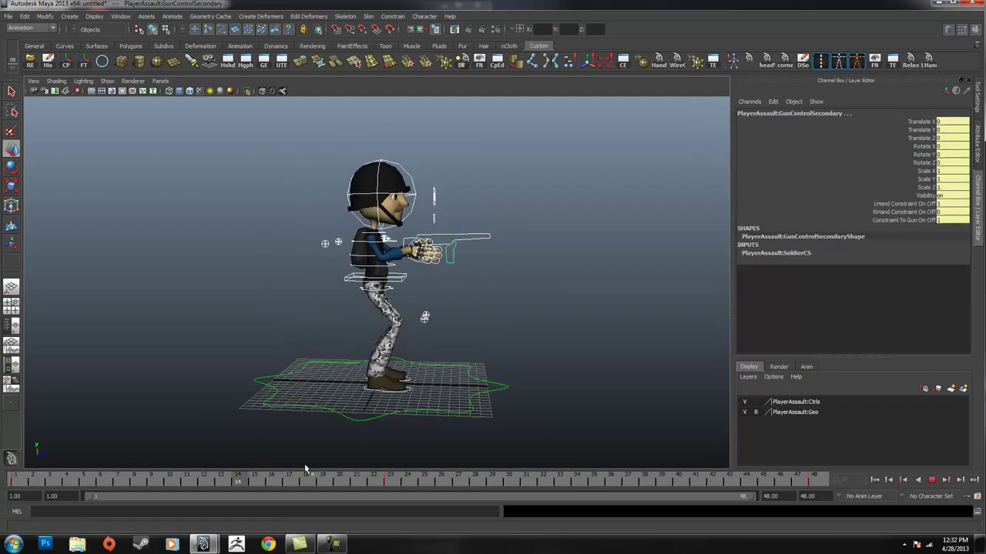
key("alt+v")
At frame 10, raise the COG control to a Translate Y of about -0.475.
key("w")
left_click_drag(26, 478, 169, 479)
left_click(433, 271)
left_click(402, 278)
left_click_drag(371, 258, 370, 248)
Key the raised COG position at frame 36 and play back the walk from several angles.
key("alt+v")
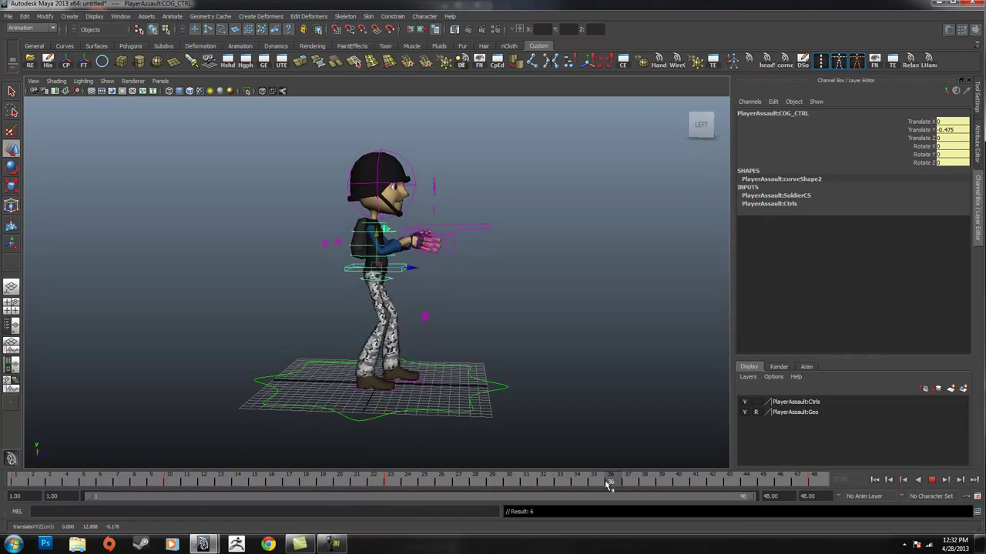
left_click(931, 479)
key("alt+v")
left_click_drag(567, 297, 629, 365, "alt")
right_click_drag(629, 365, 537, 303, "alt")
left_click_drag(537, 303, 523, 360, "alt")
left_click_drag(519, 306, 516, 331, "alt")
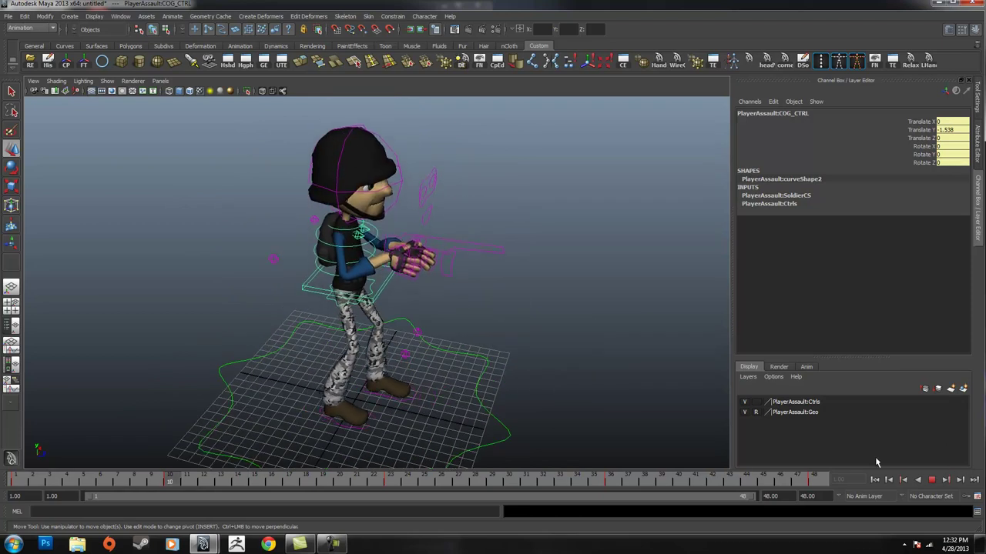
left_click(930, 480)
Select all the soldier controls, including the secondary gun control, at frame 1 and key that pose again at frame 48.
right_click_drag(587, 314, 381, 308, "alt")
left_click_drag(381, 308, 407, 297, "alt")
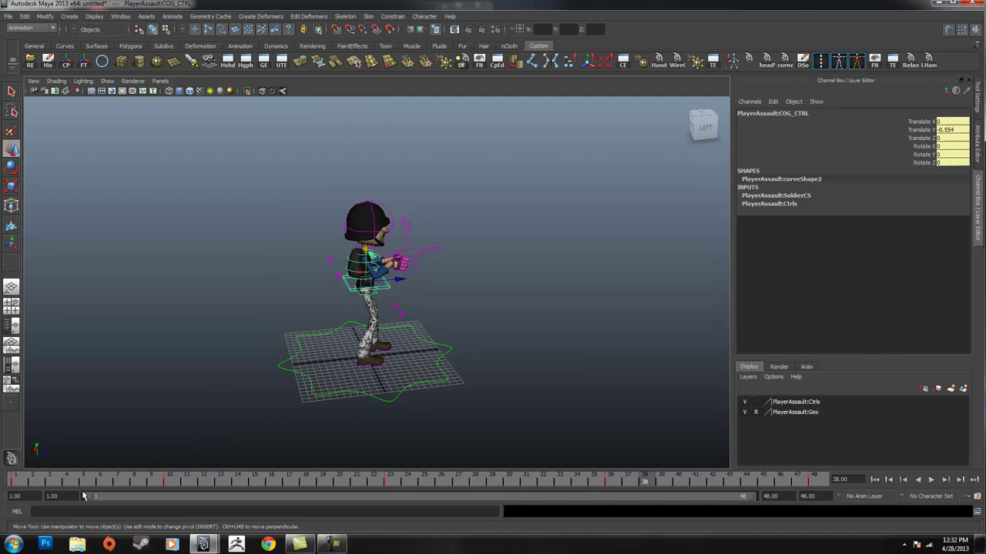
left_click(16, 480)
left_click_drag(306, 397, 220, 198, "alt")
left_click(460, 368)
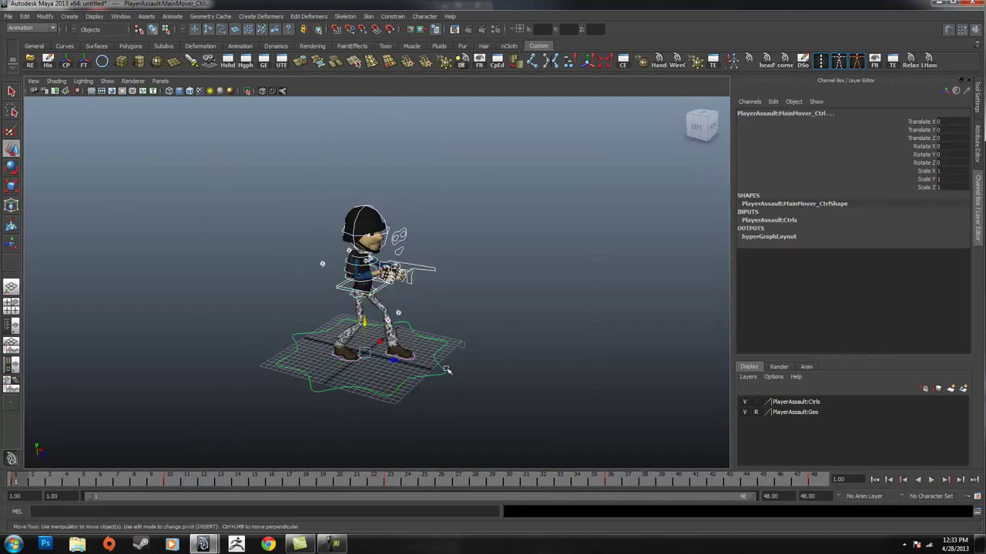
left_click(411, 280)
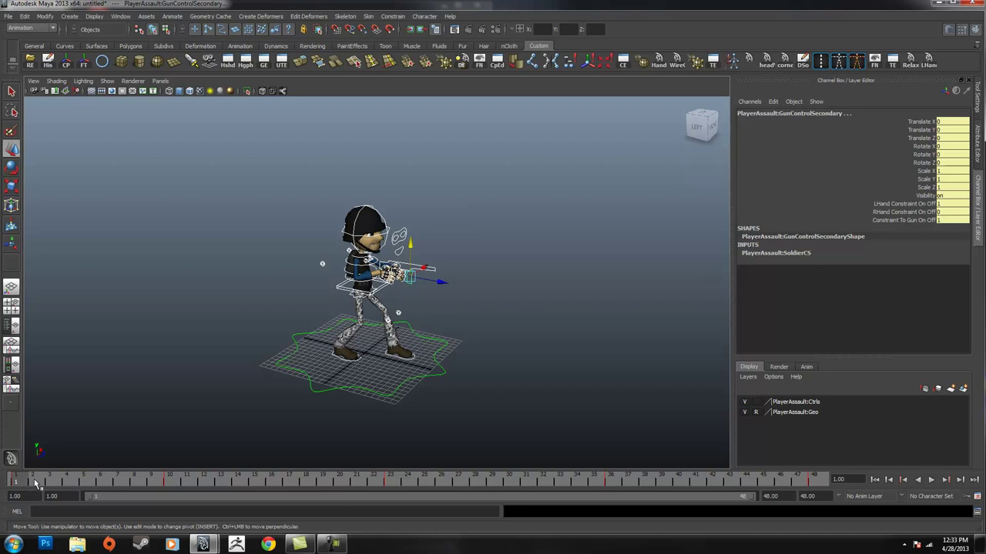
left_click_drag(23, 483, 814, 481)
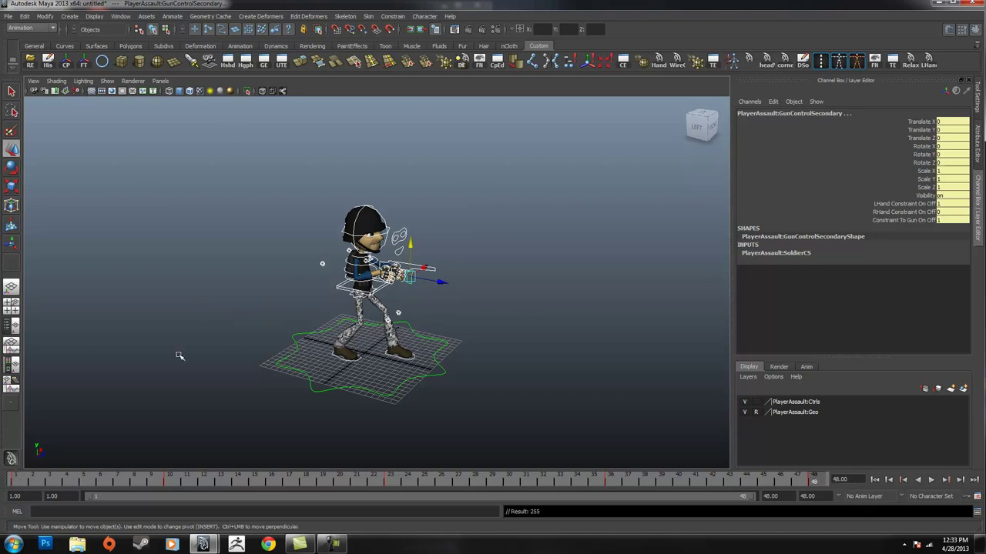
Check the available character sets and leave the current character set on None.
scroll(179, 355, "up", 1)
left_click(932, 495)
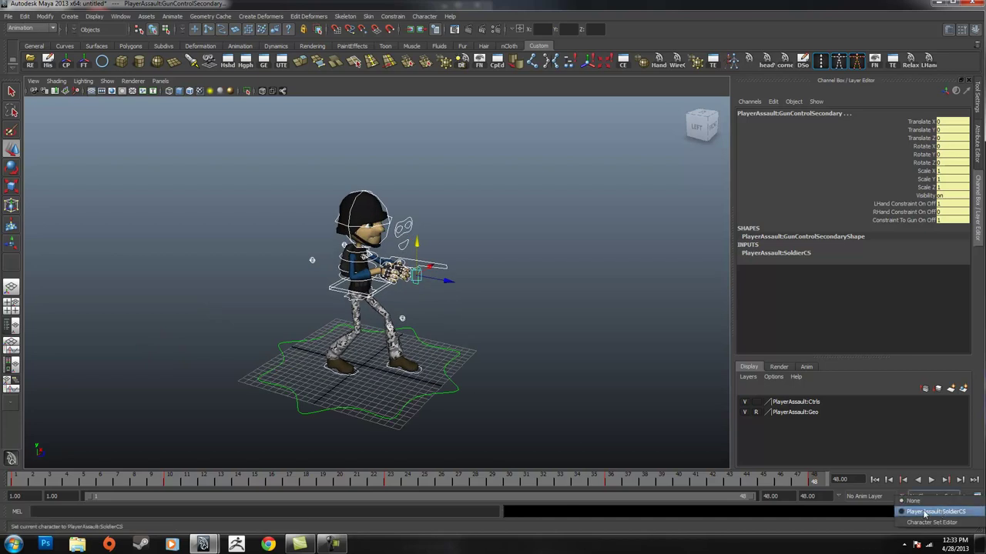
left_click(913, 501)
left_click(429, 312)
left_click_drag(426, 312, 310, 295, "alt")
right_click_drag(310, 294, 328, 344, "alt")
left_click_drag(328, 344, 451, 343, "alt")
right_click_drag(450, 343, 402, 360, "alt")
Select all the soldier controls and scrub the timeline from frame 1 to 48.
left_click_drag(205, 154, 516, 420)
left_click_drag(497, 356, 463, 404)
left_click_drag(461, 404, 466, 381, "alt")
right_click_drag(602, 285, 345, 272, "alt")
left_click_drag(269, 179, 508, 401)
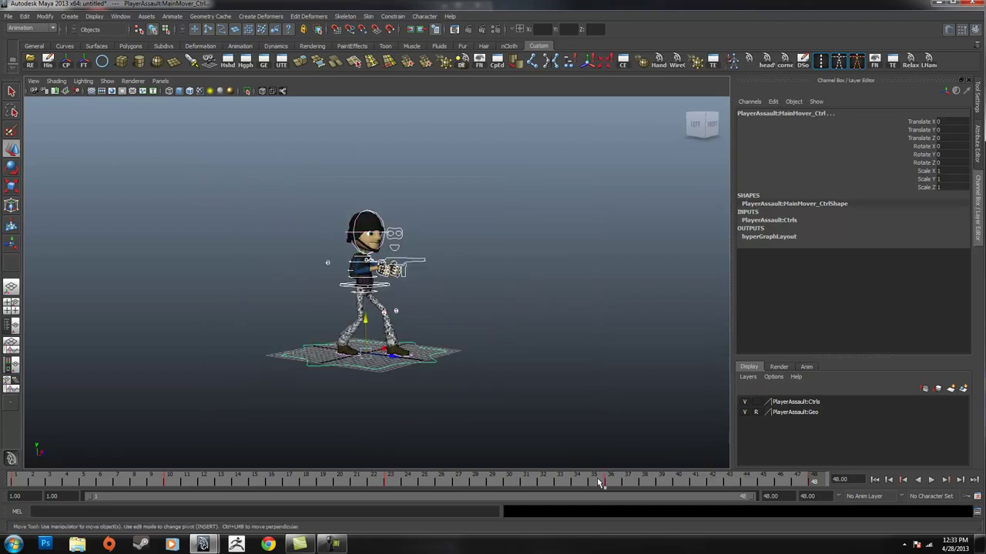
mouse_move(16, 482)
left_mouse_down()
mouse_move(835, 492)
mouse_move(106, 474)
mouse_move(526, 463)
mouse_move(820, 471)
left_mouse_up()
Play back the walk cycle, return to frame 1, and clear the selection.
left_click(928, 479)
left_click_drag(391, 360, 456, 378, "alt")
right_click_drag(456, 378, 560, 371, "alt")
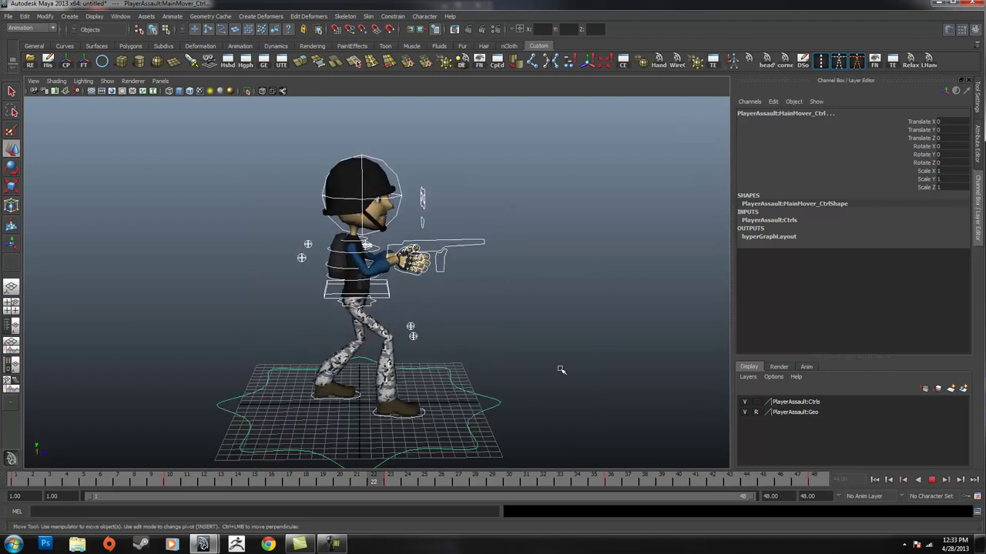
left_click_drag(566, 377, 493, 368, "alt")
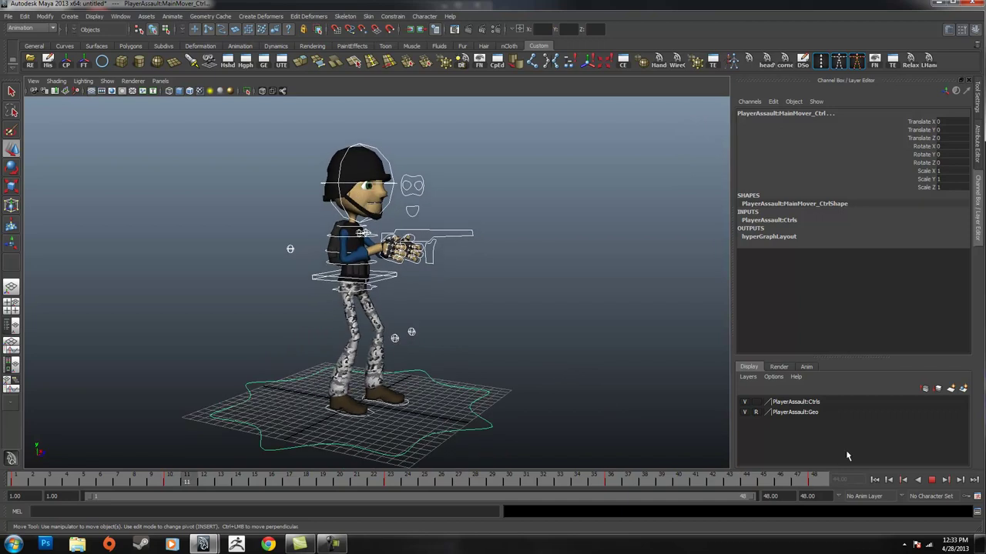
left_click(932, 479)
left_click_drag(613, 358, 587, 363, "alt")
left_click_drag(180, 475, 3, 479)
left_click(637, 297)
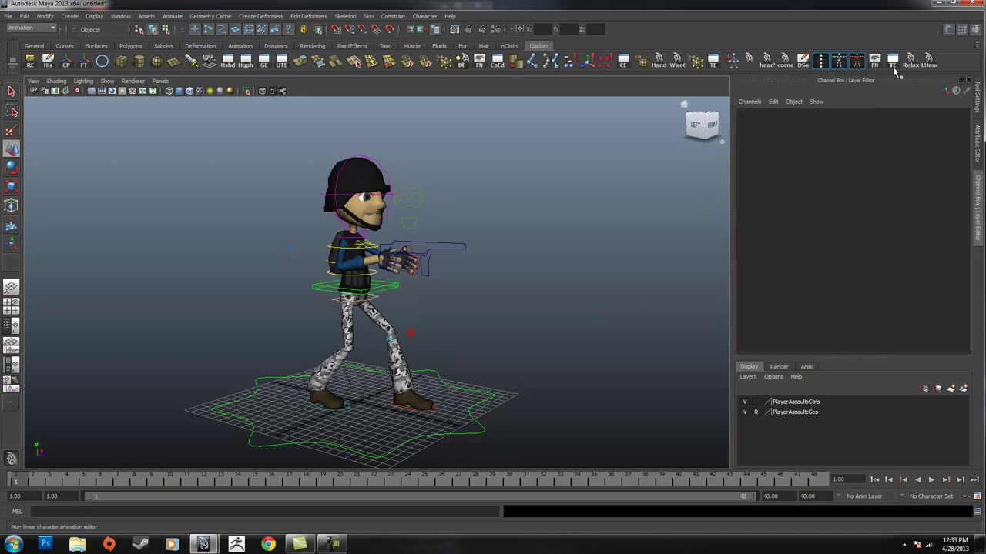
Open the Trax Editor.
left_click(121, 17)
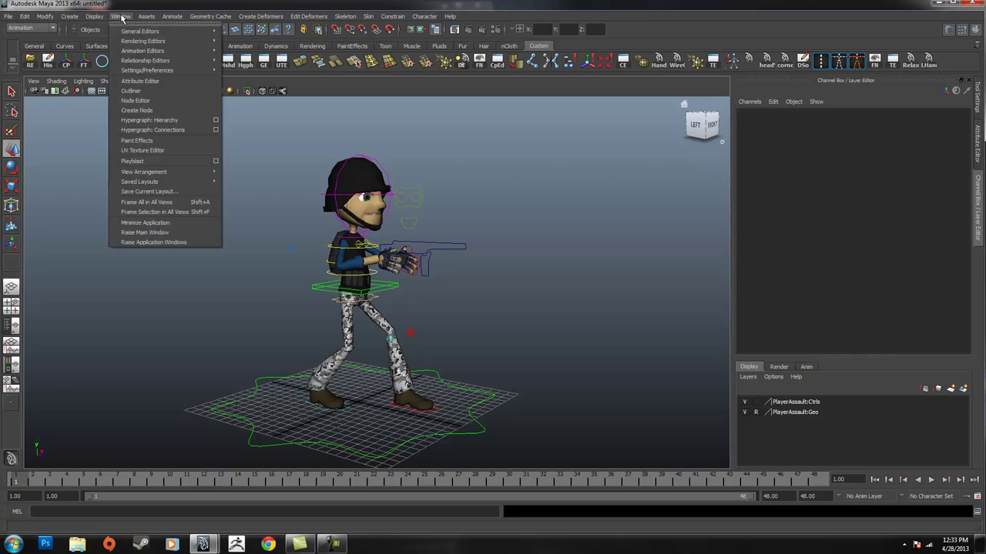
mouse_move(133, 53)
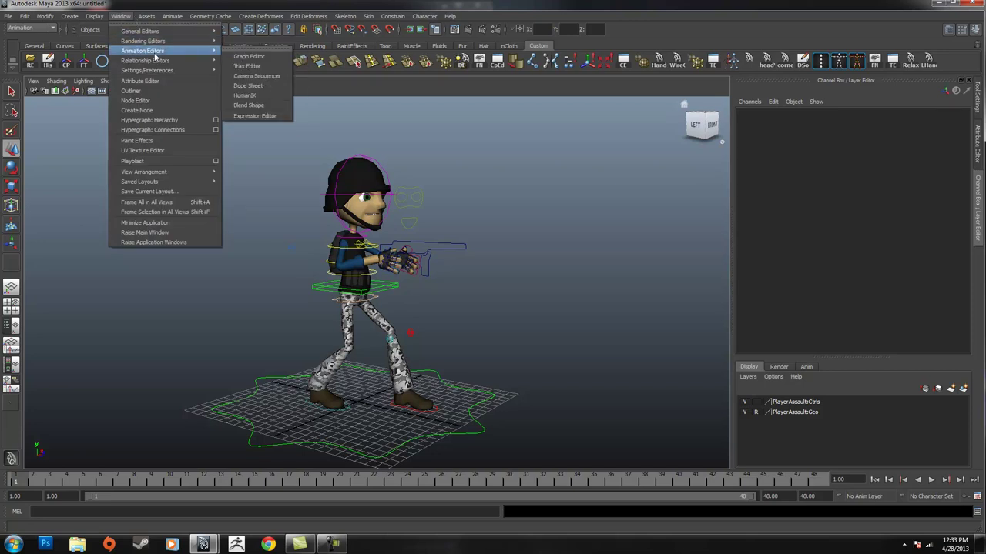
left_click(246, 67)
left_click_drag(557, 220, 393, 290, "alt")
right_click_drag(477, 287, 589, 289, "alt")
left_click_drag(499, 297, 460, 326, "alt")
right_click_drag(459, 326, 467, 329, "alt")
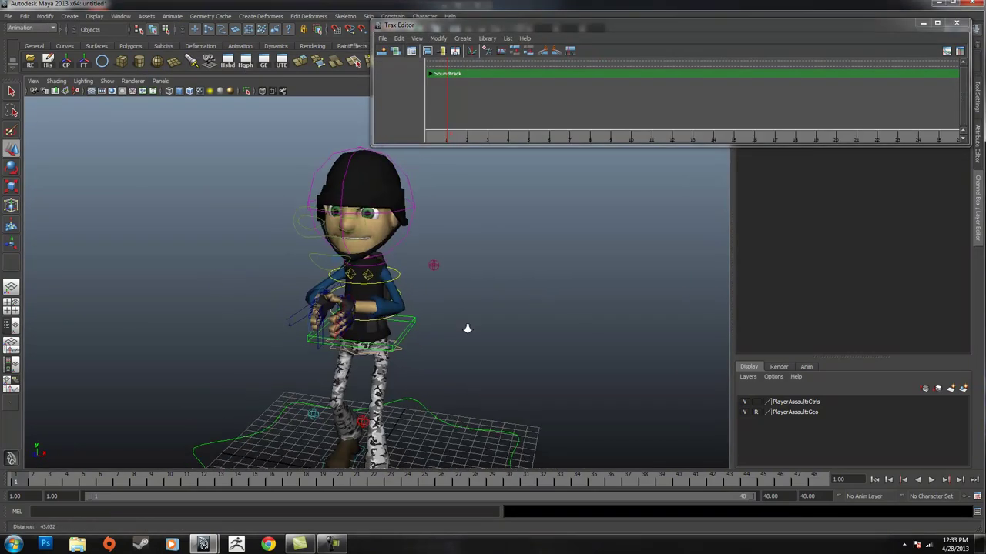
left_click_drag(467, 329, 579, 349, "alt")
Select all the soldier controls to review their keyframes on the timeline.
right_click_drag(607, 271, 377, 318, "alt")
left_click_drag(220, 232, 531, 466)
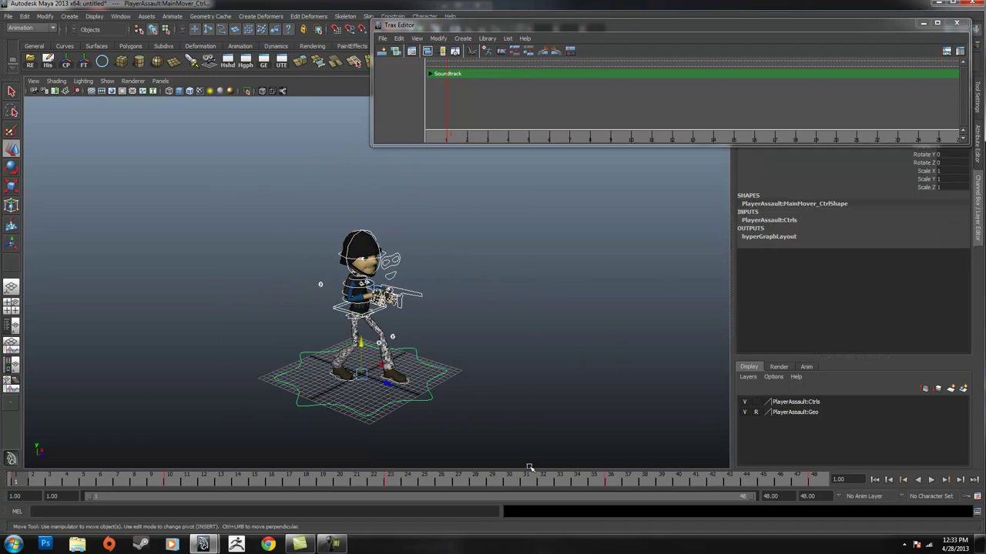
left_click_drag(302, 362, 309, 346, "alt")
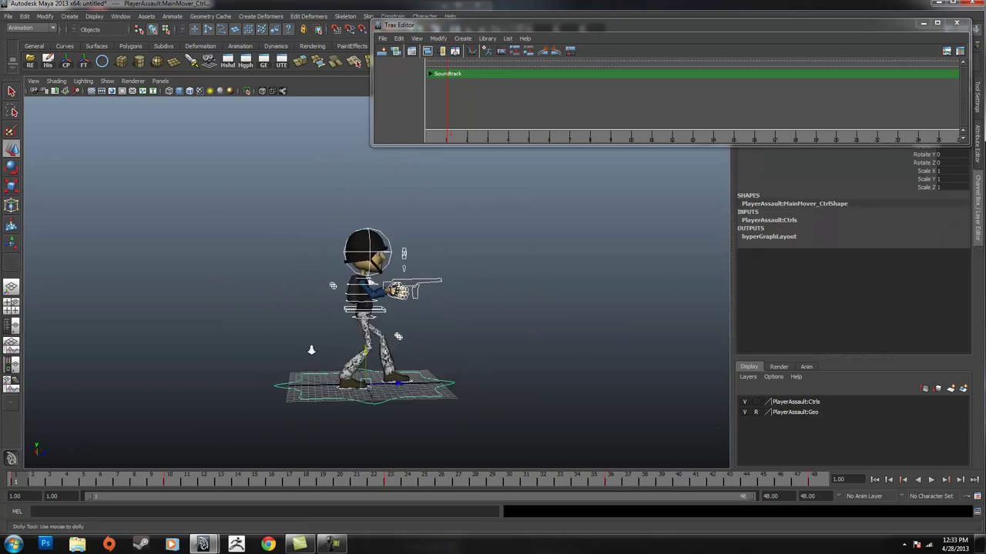
right_click_drag(308, 346, 374, 324, "alt")
left_click_drag(377, 315, 400, 341, "alt")
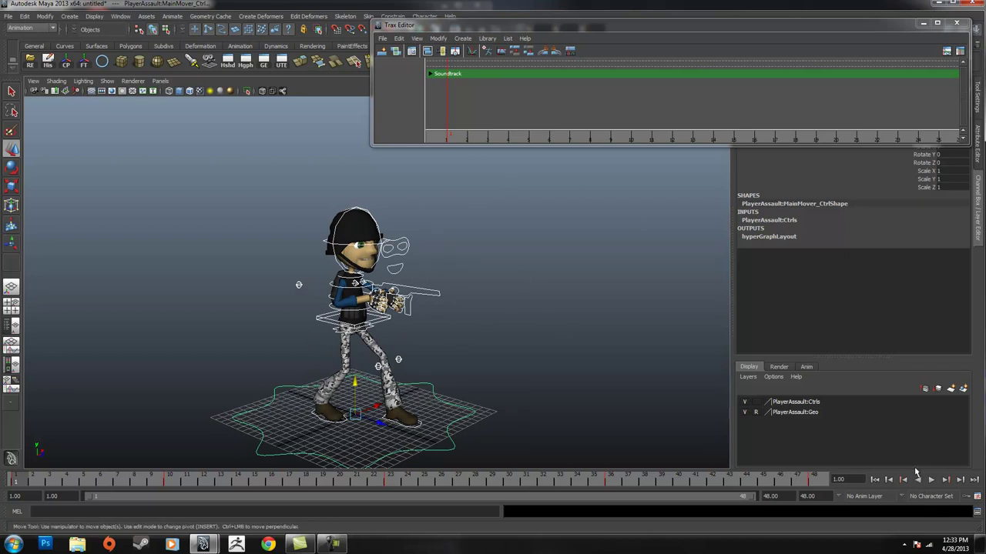
Clear the selection and set the current character set to PlayerAssault:SoldierCS.
left_click(438, 201)
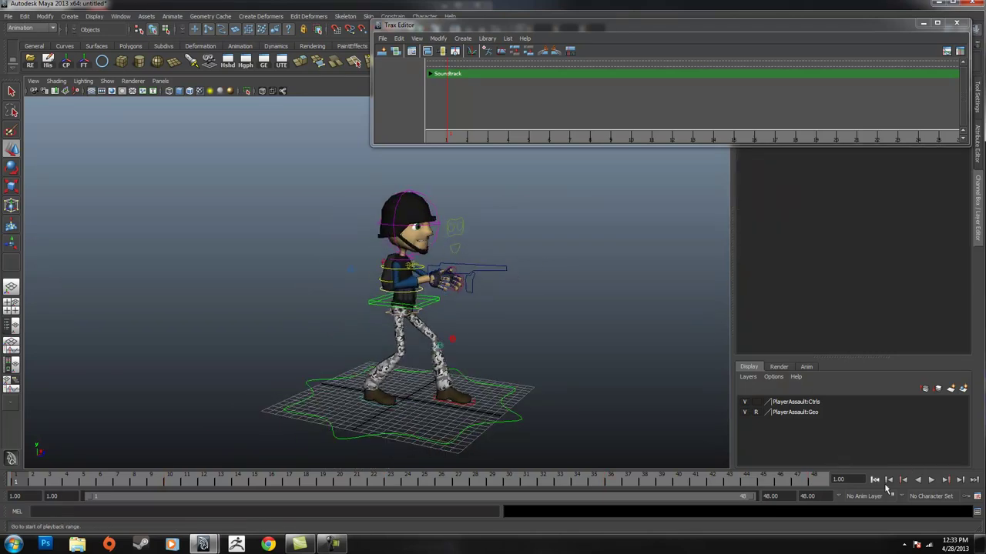
left_click(935, 497)
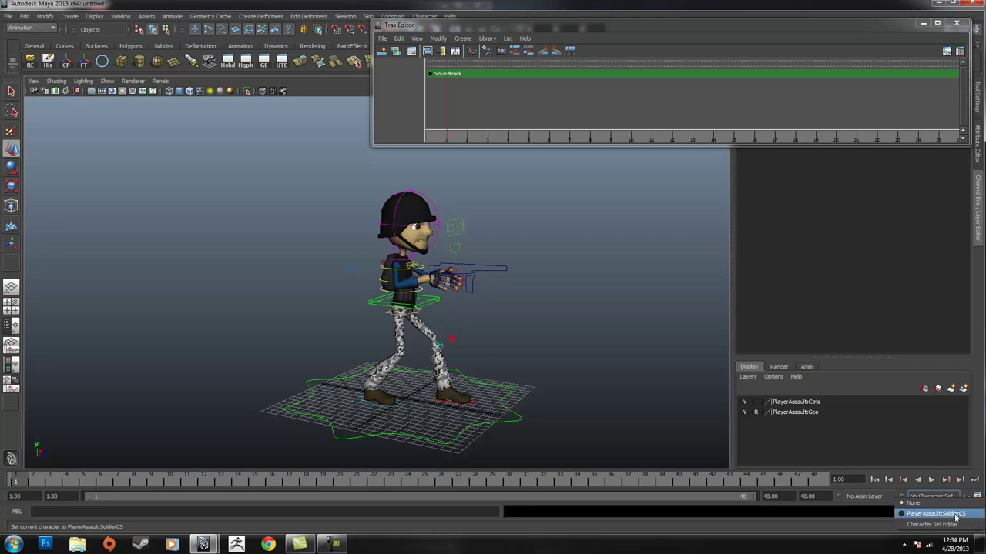
left_click(956, 514)
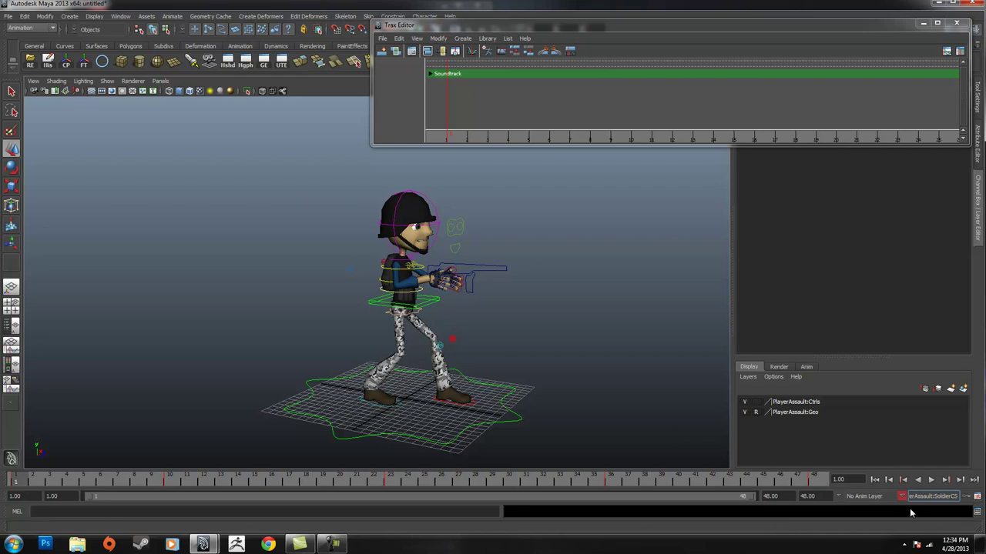
left_click_drag(688, 382, 649, 392, "alt")
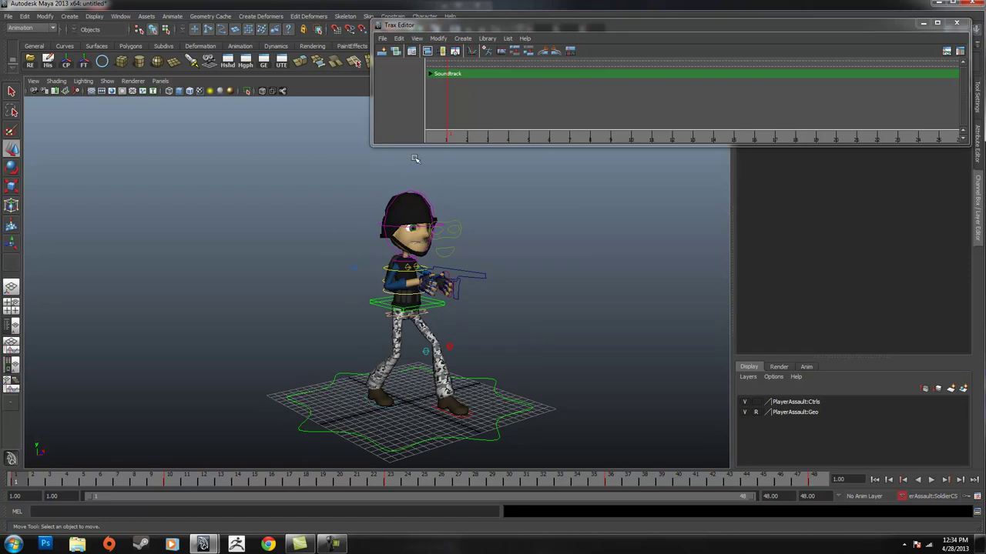
left_click_drag(418, 352, 537, 370, "alt")
scroll(577, 343, "up", 5)
right_click_drag(537, 369, 511, 240, "alt")
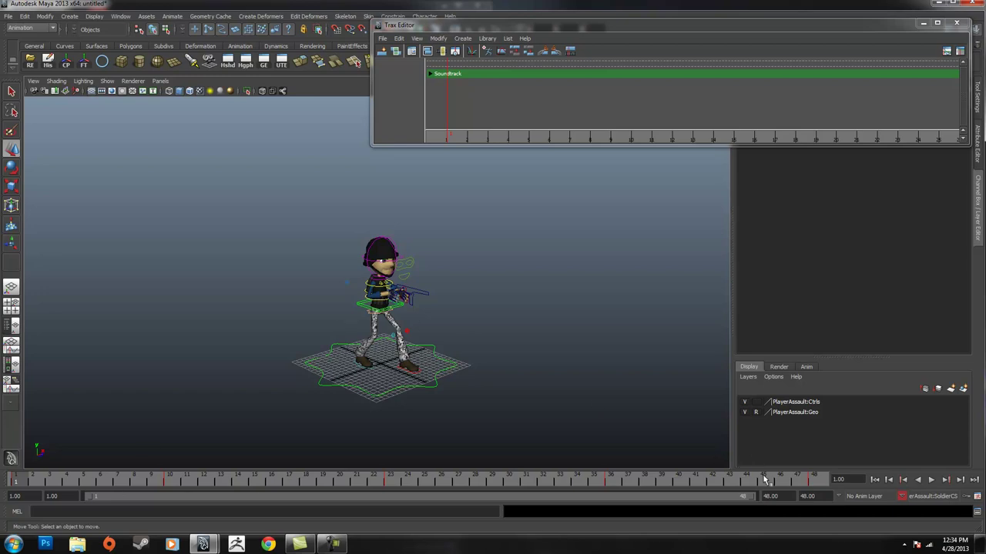
right_click_drag(285, 385, 649, 356, "alt")
left_click_drag(547, 400, 649, 419, "alt")
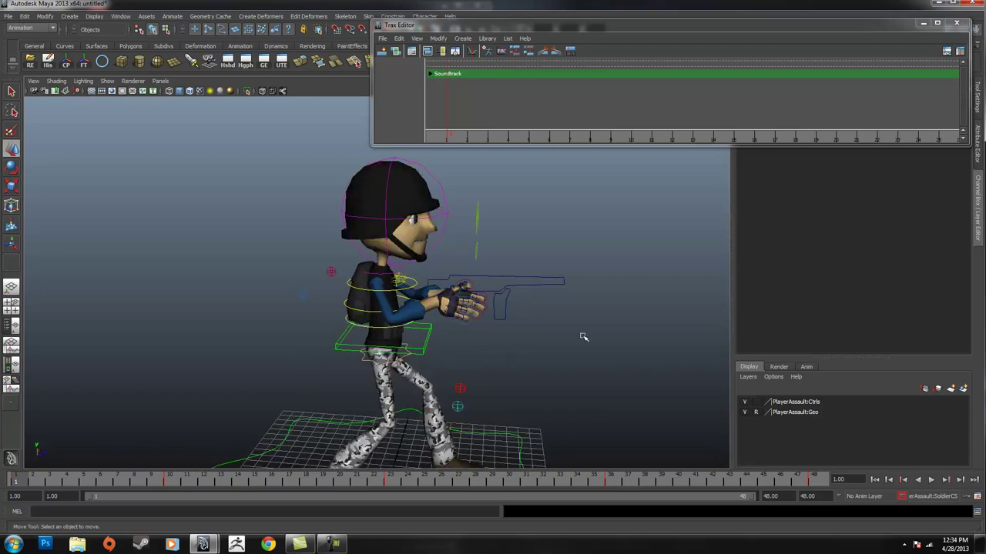
right_click_drag(582, 335, 484, 347, "alt")
left_click_drag(484, 347, 437, 337, "alt")
Check the character set list and keep PlayerAssault:SoldierCS as the current set.
right_click(943, 498)
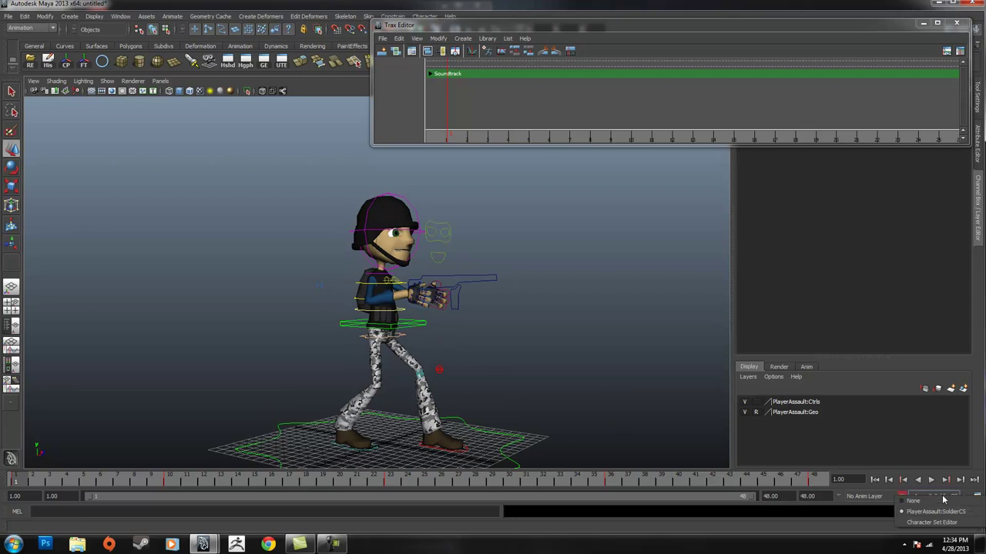
left_click(938, 512)
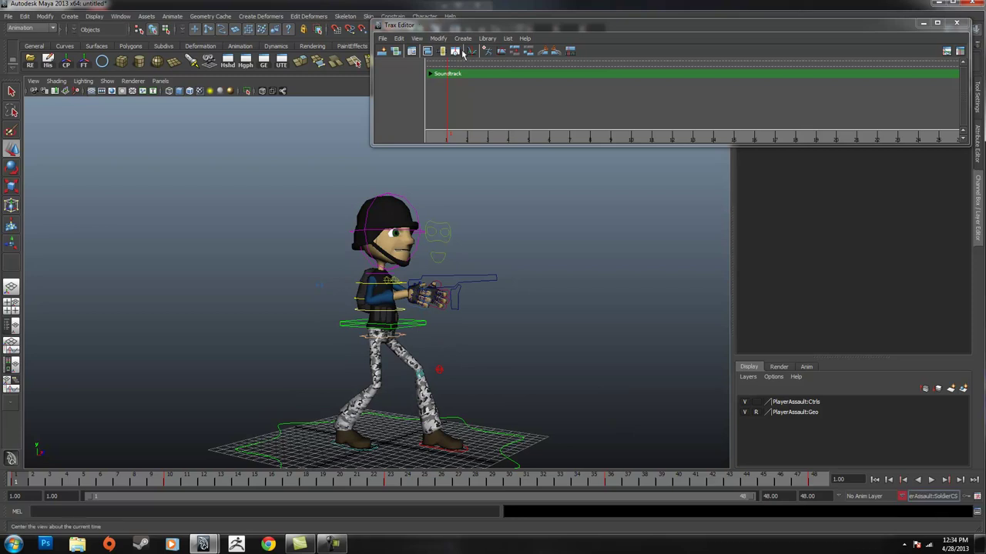
Enlarge and reposition the Trax Editor window, and open the options for creating an animation clip.
scroll(640, 203, "down", 1)
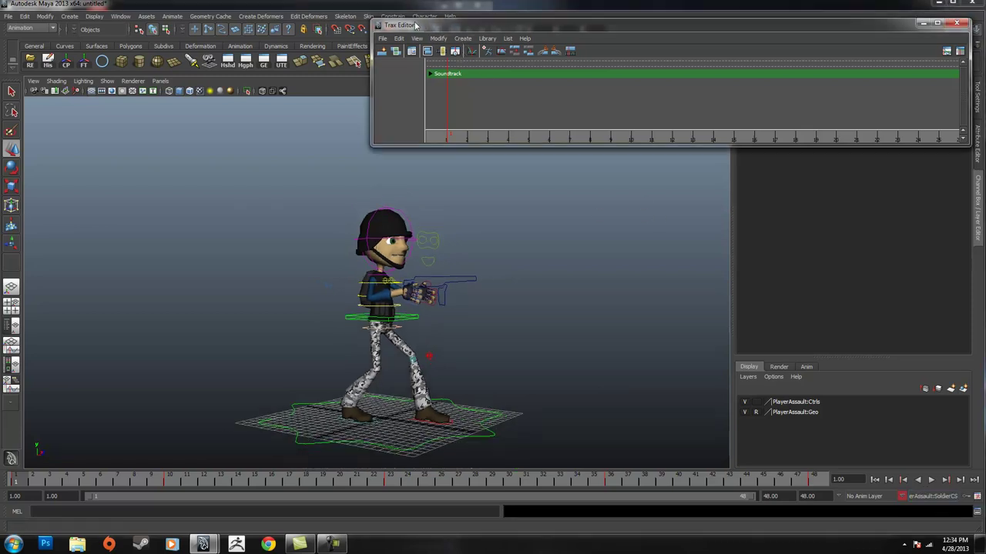
left_click_drag(470, 25, 362, 53)
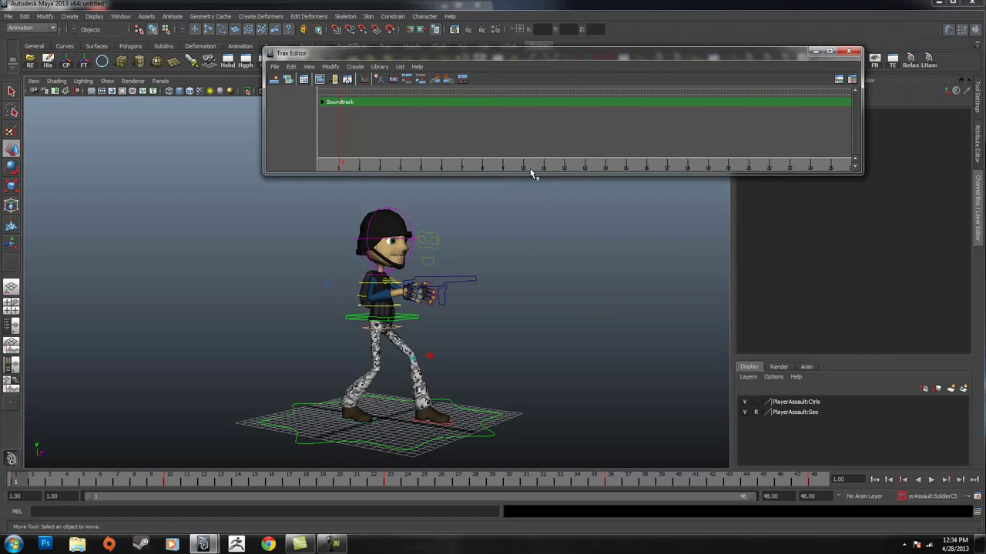
left_click_drag(531, 175, 533, 299)
left_click_drag(379, 53, 431, 50)
left_click(406, 62)
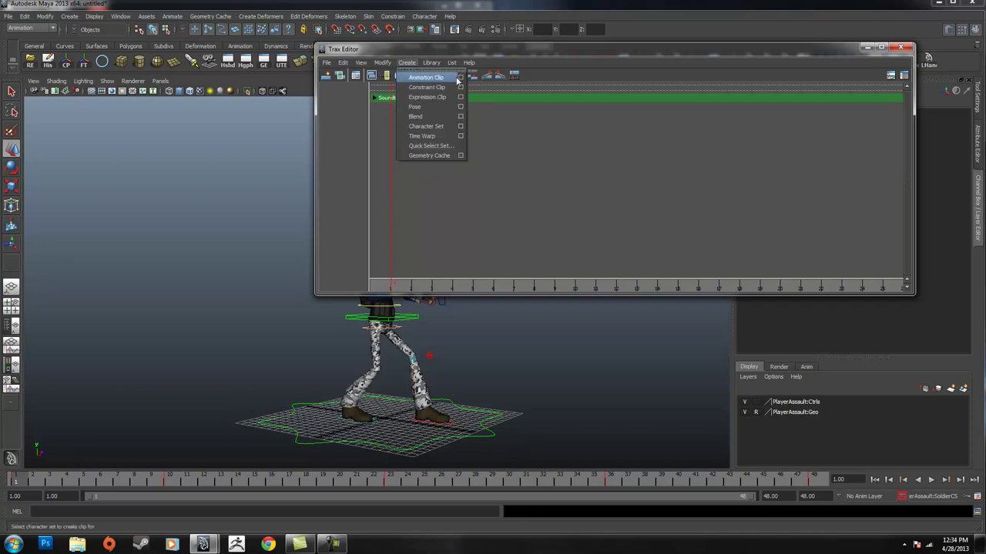
left_click(464, 52)
left_click_drag(528, 52, 648, 42)
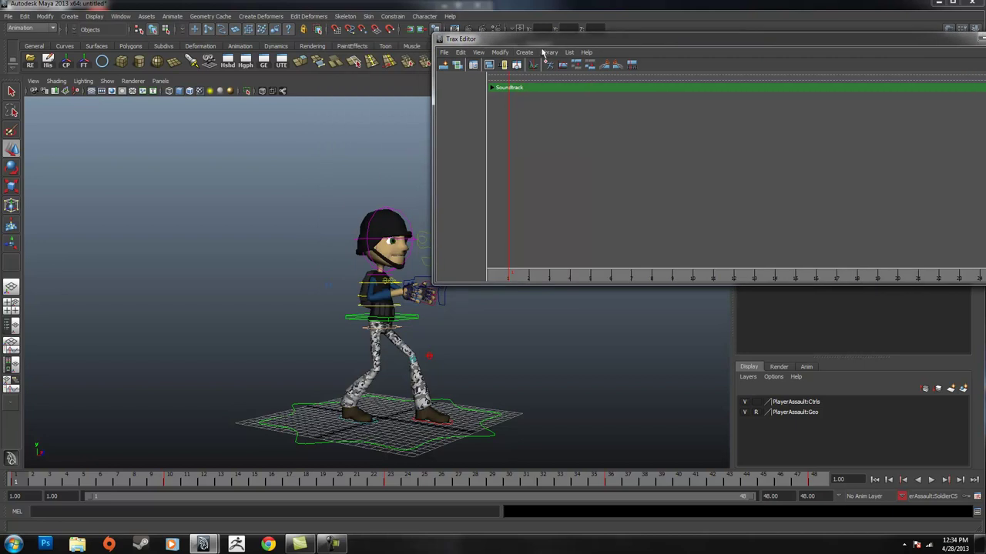
left_click(524, 52)
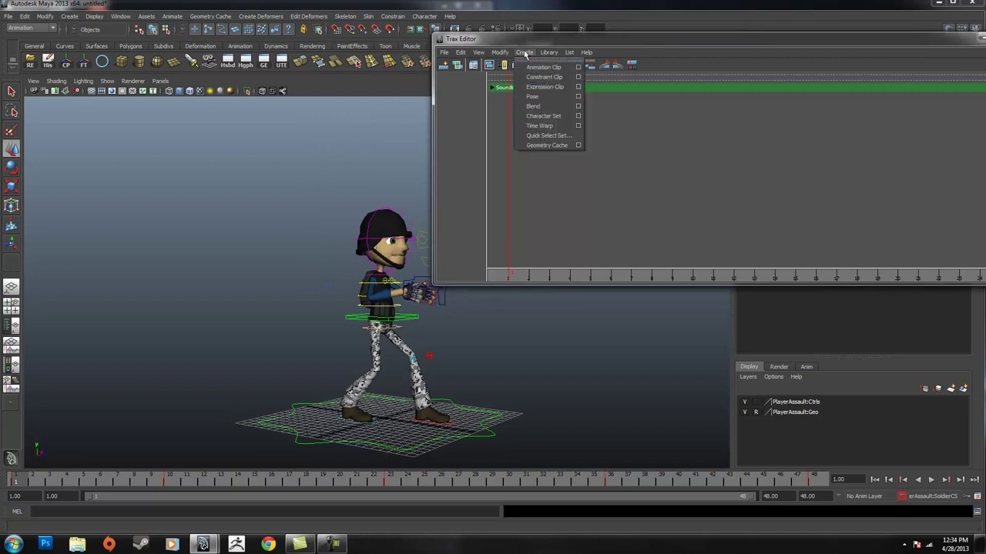
left_click(578, 67)
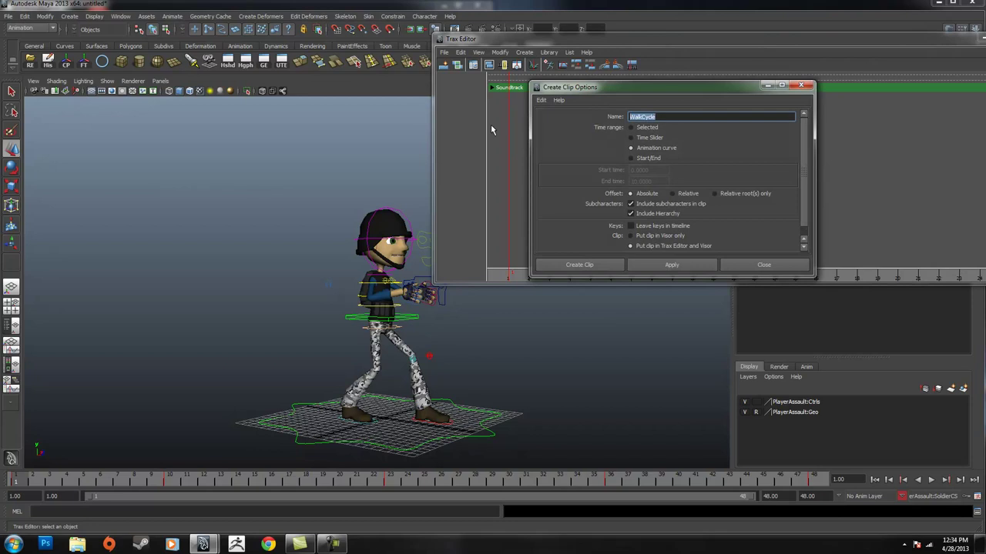
Enter TestWalkCycle as the clip name, and reset the clip creation options to their defaults.
type("TestWal")
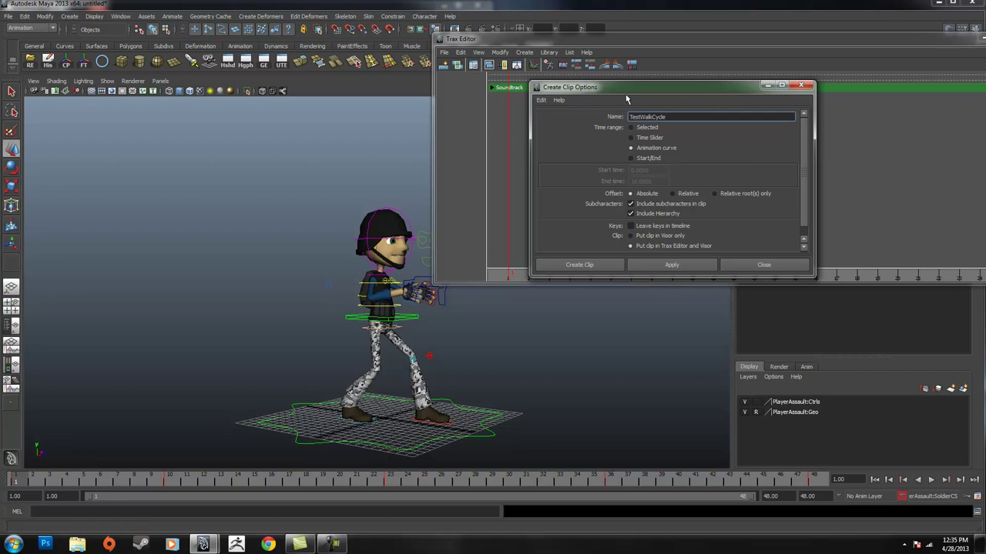
left_click(542, 100)
left_click(561, 120)
scroll(805, 145, "down", 1)
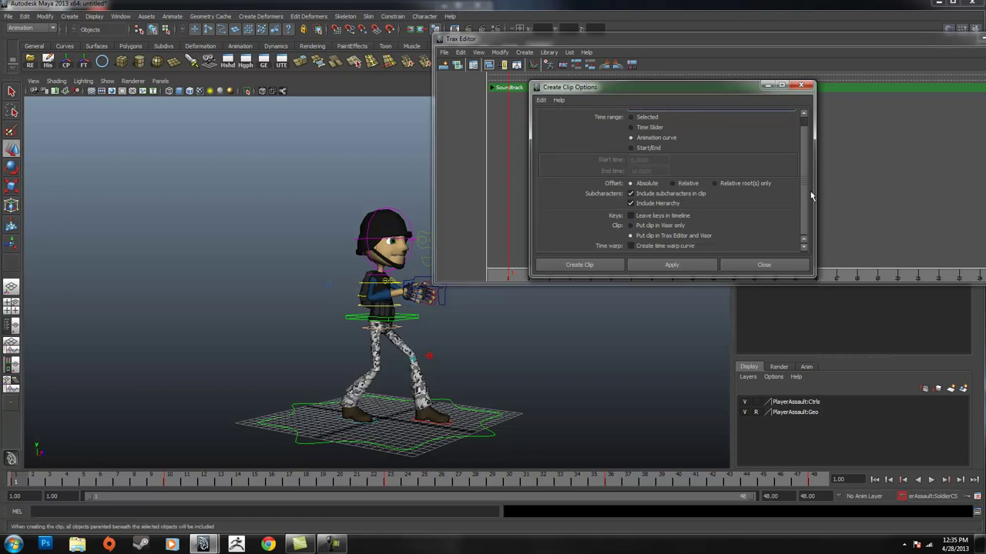
scroll(800, 180, "up", 1)
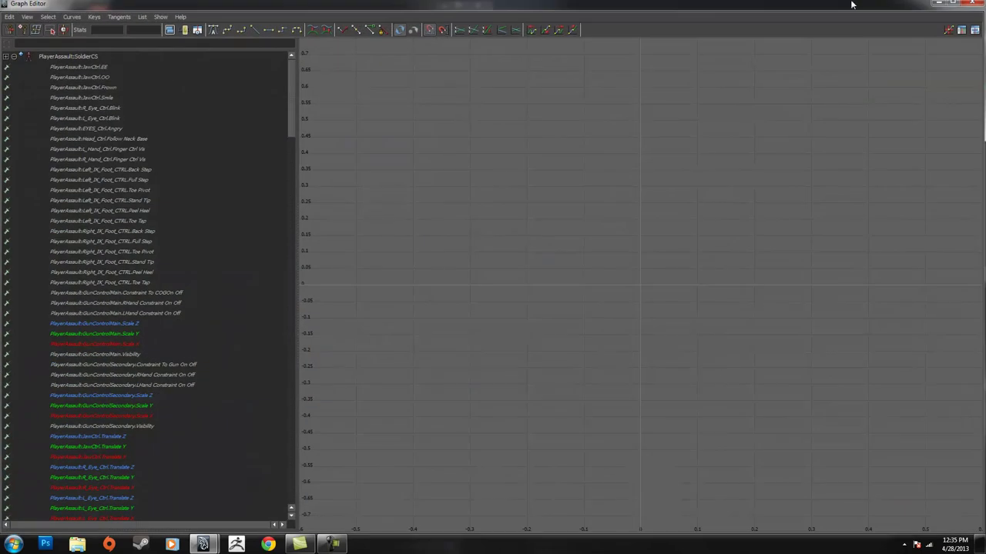
Examine the start and end keys of the soldier controls' animation curves in the Graph Editor, and close it.
left_click_drag(895, 4, 777, 157)
left_click_drag(869, 152, 387, 316)
left_click_drag(375, 149, 372, 147)
left_click_drag(387, 315, 386, 133)
right_click_drag(295, 343, 161, 370, "alt")
right_click_drag(338, 385, 204, 420, "alt")
middle_click_drag(255, 401, 212, 270, "alt")
right_click_drag(223, 292, 312, 359, "alt")
middle_click_drag(223, 315, 326, 385, "alt")
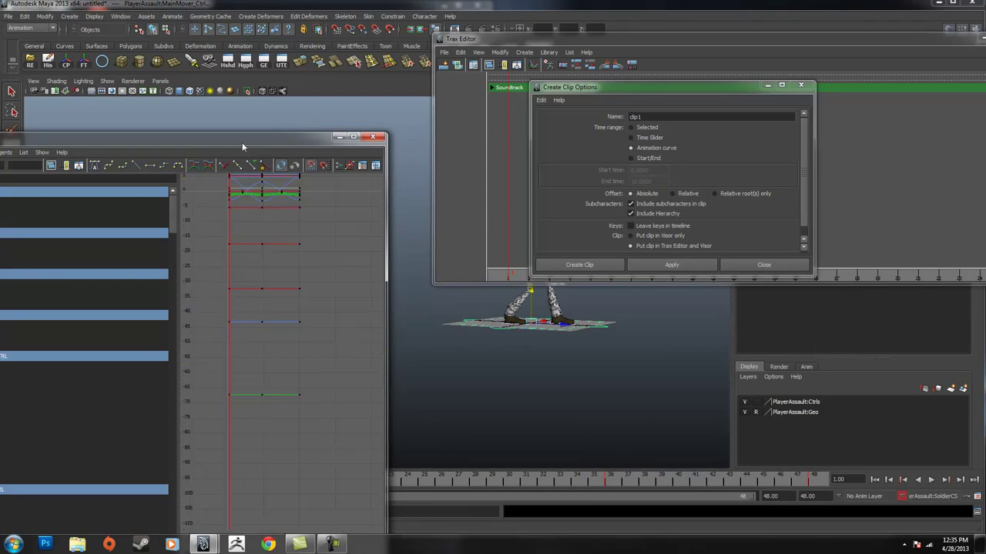
left_click_drag(243, 144, 442, 72)
mouse_move(522, 446)
right_mouse_down("alt")
mouse_move(469, 444)
mouse_move(512, 433)
right_mouse_up("alt")
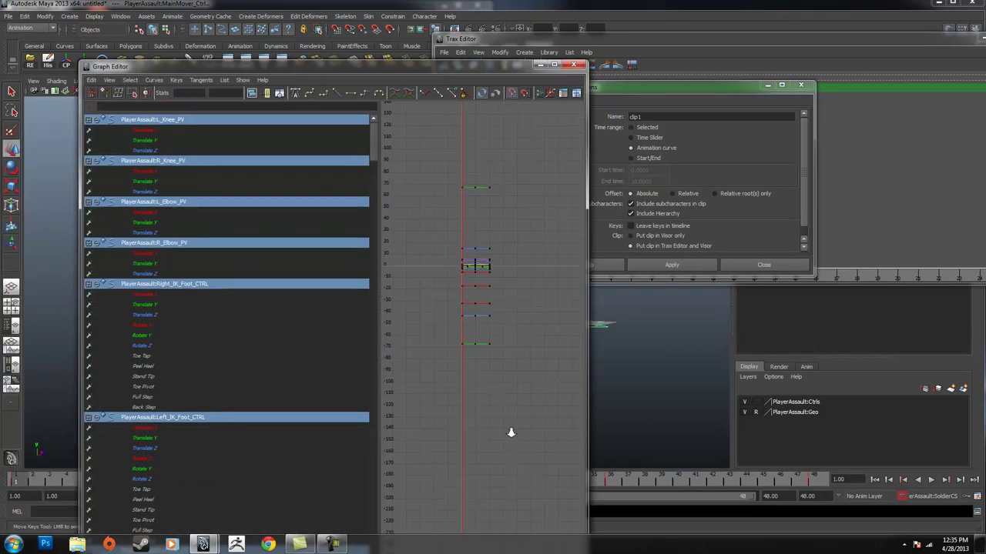
right_click_drag(455, 301, 478, 295, "alt")
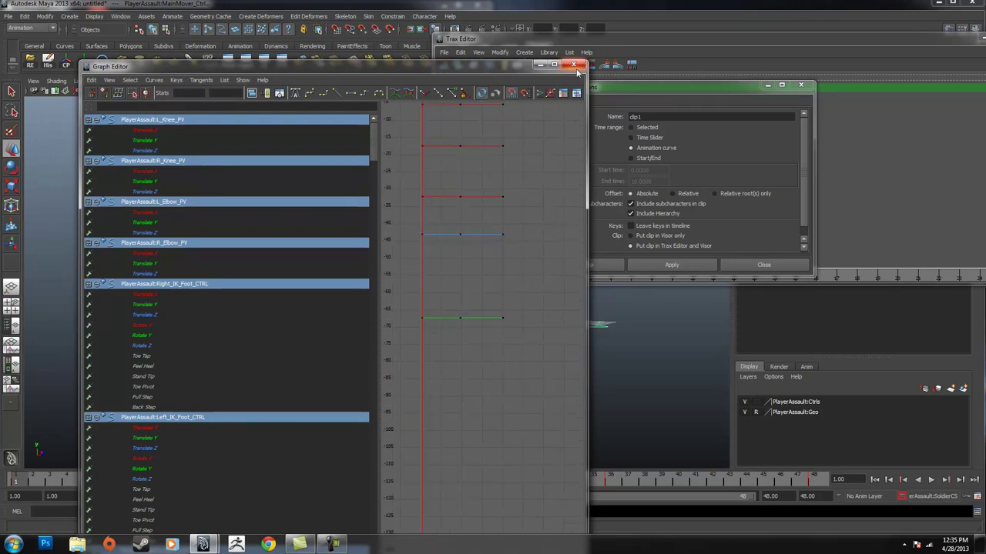
left_click(575, 67)
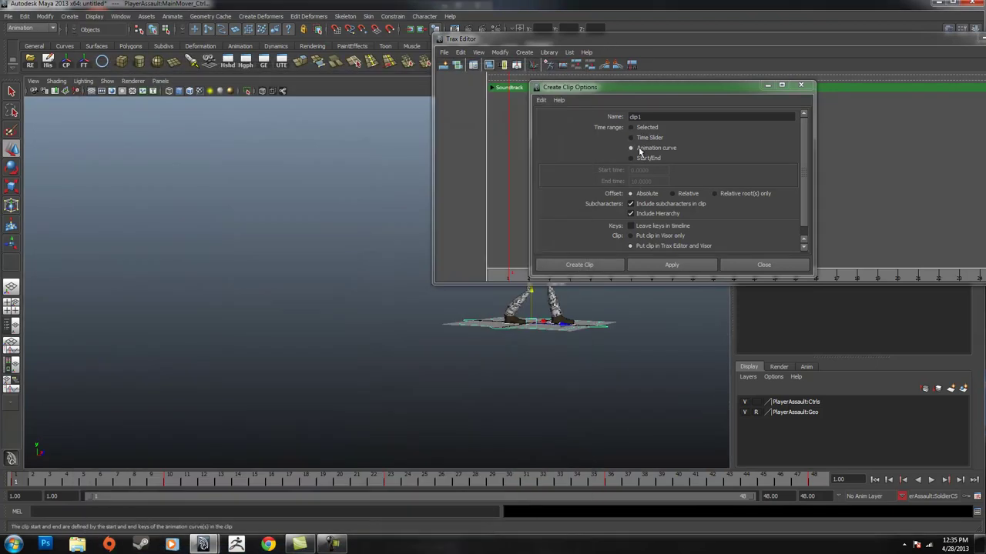
Select all the soldier controls and highlight frames 1 to 48 on the timeline.
middle_click_drag(352, 202, 241, 289, "alt")
left_click_drag(241, 288, 293, 330, "alt")
right_click_drag(293, 330, 411, 352, "alt")
left_click_drag(412, 352, 428, 373, "alt")
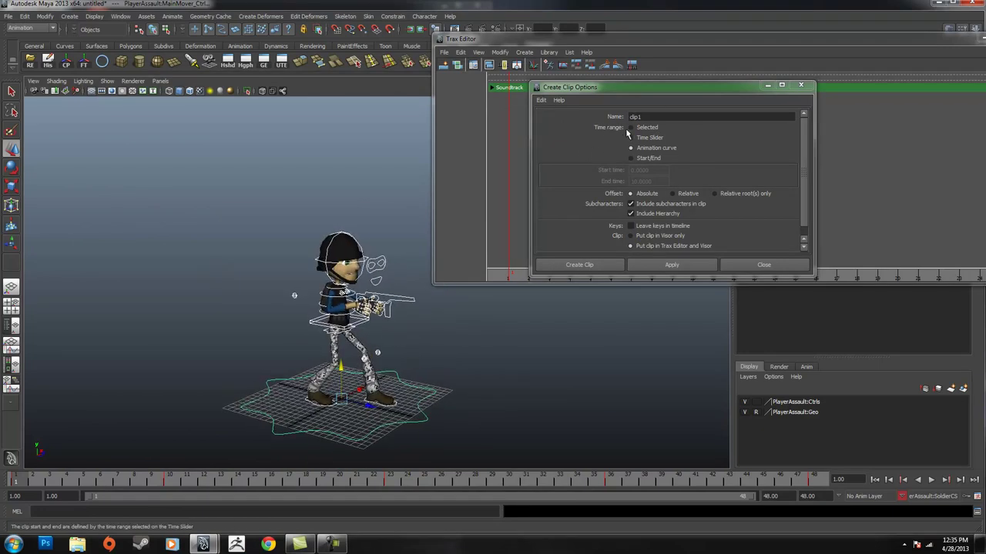
left_click(117, 259)
left_click_drag(181, 280, 423, 424)
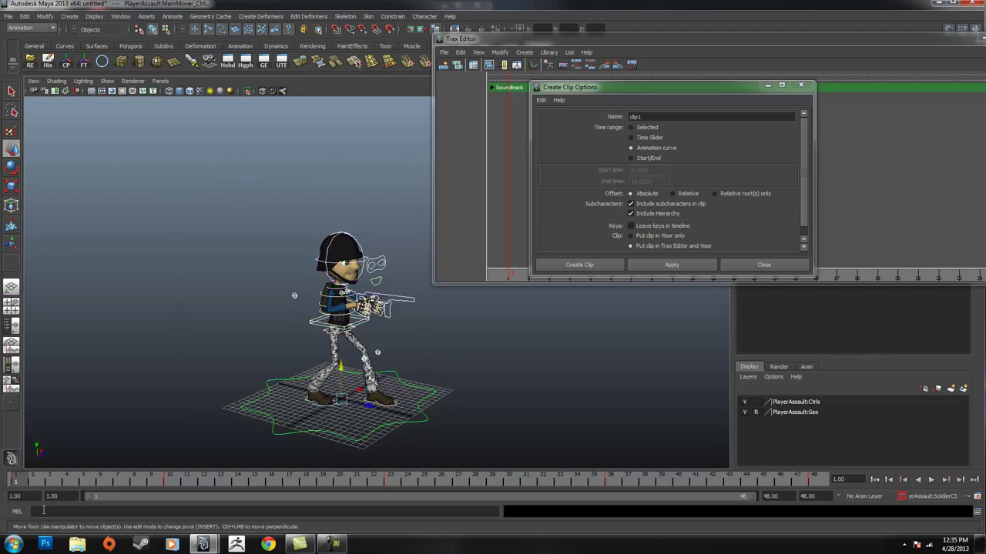
left_click_drag(20, 482, 822, 476, "shift")
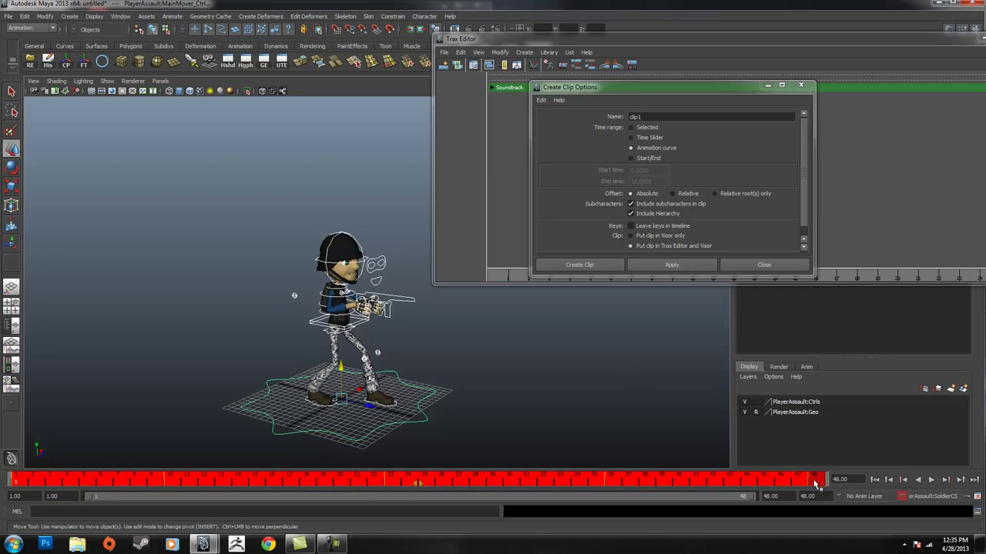
Try the Selected time range, return it to Animation curve, and try to create the clip.
left_click(631, 127)
left_click(633, 148)
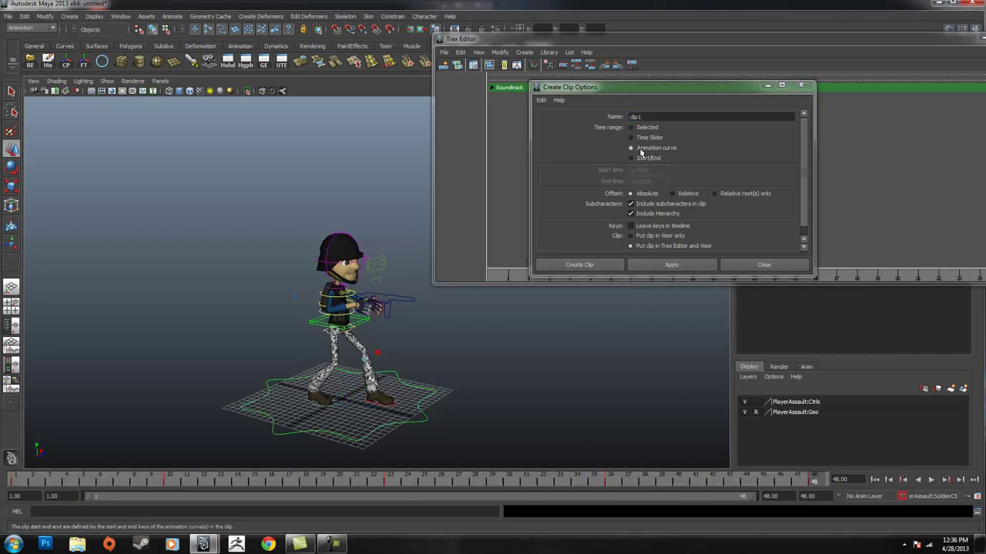
left_click(603, 265)
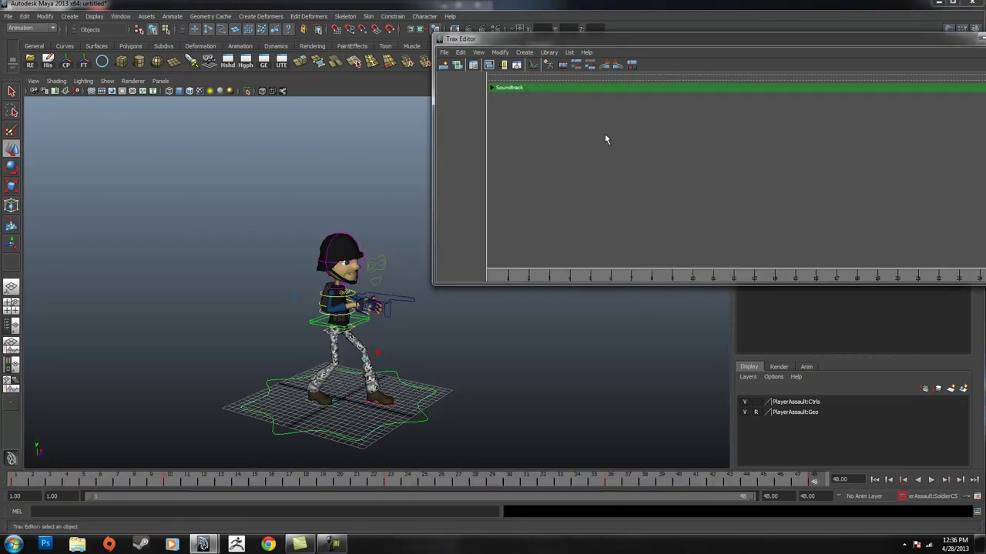
Create an animation clip named TestWalkCycle with the Animation curve time range, placed in both the Trax Editor and the Visor.
left_click(523, 51)
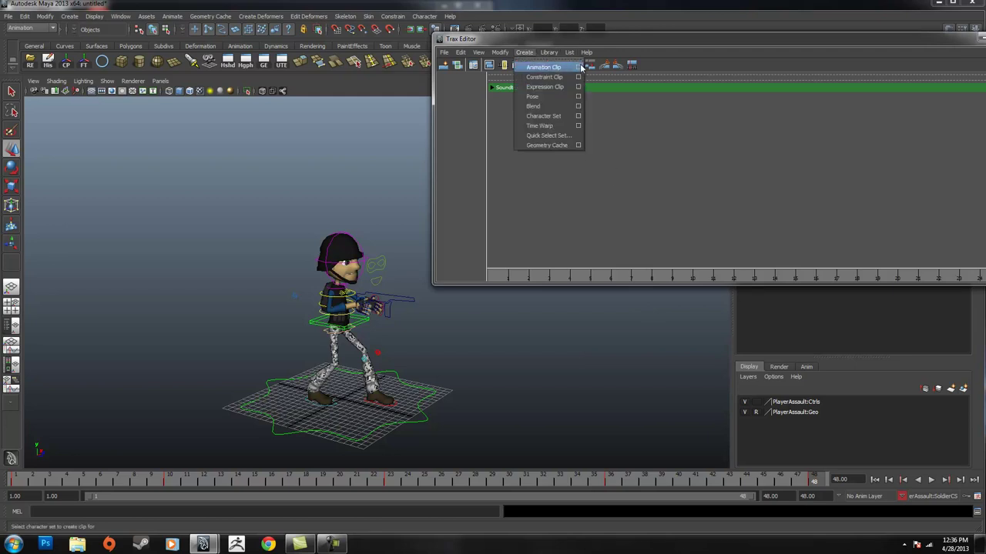
left_click(579, 67)
scroll(444, 330, "down", 1)
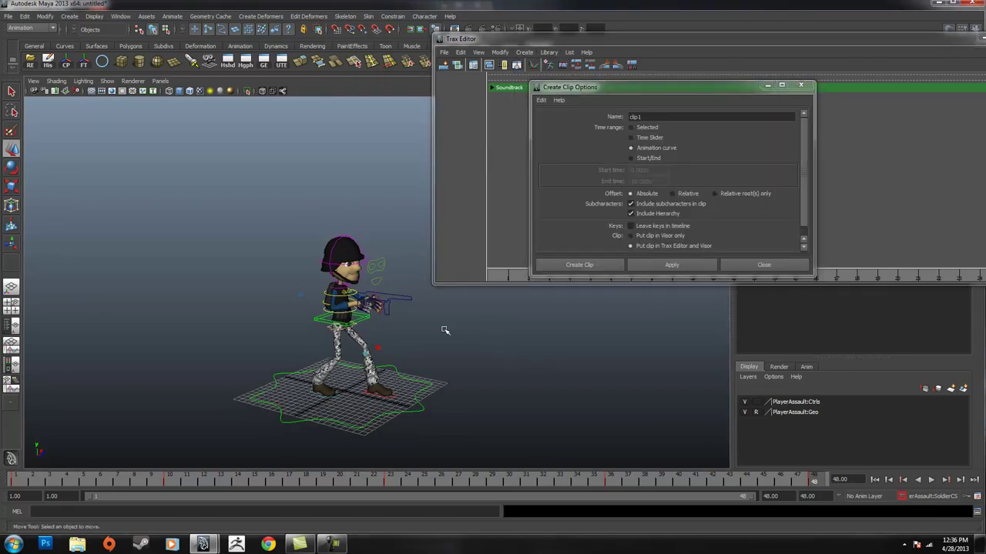
double_click(688, 117)
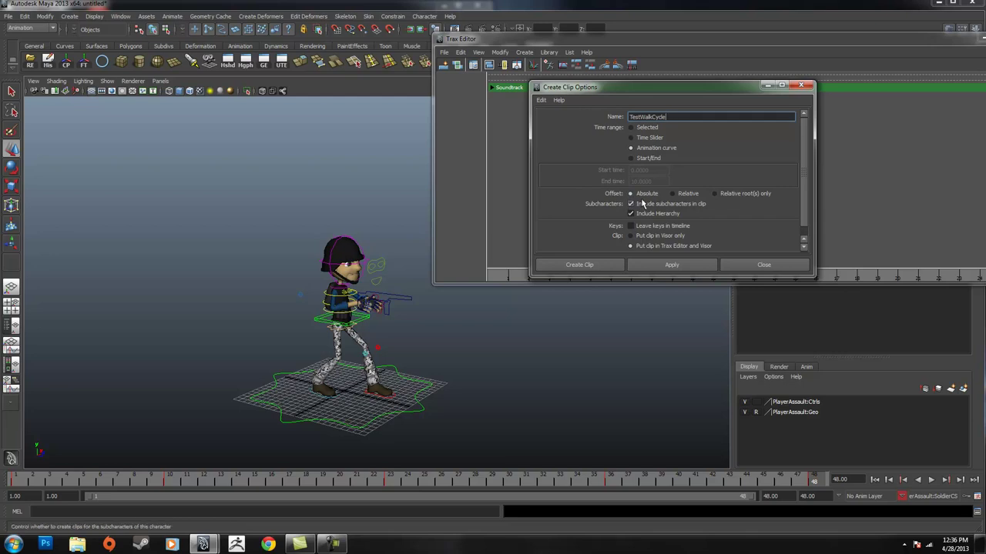
scroll(804, 173, "down", 1)
scroll(804, 175, "down", 1)
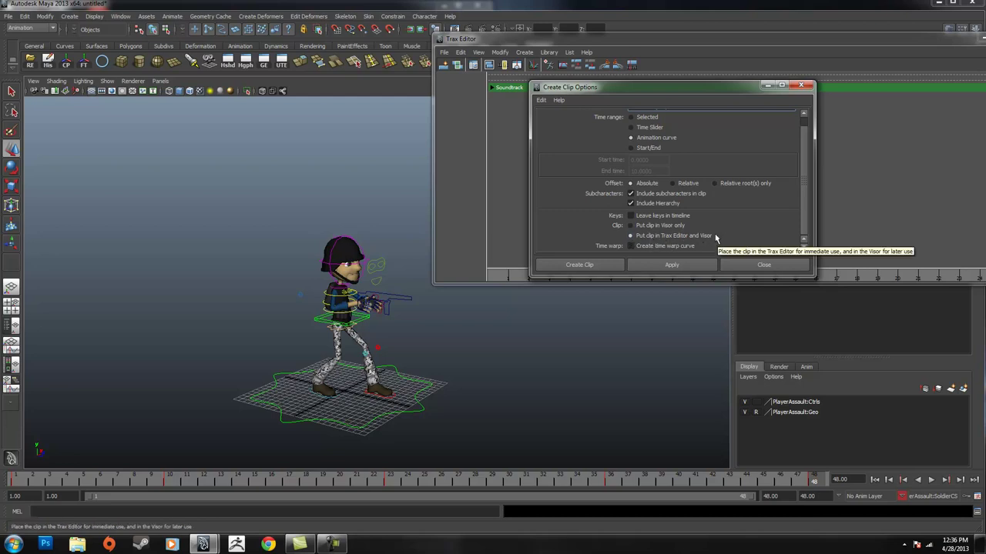
scroll(795, 126, "up", 1)
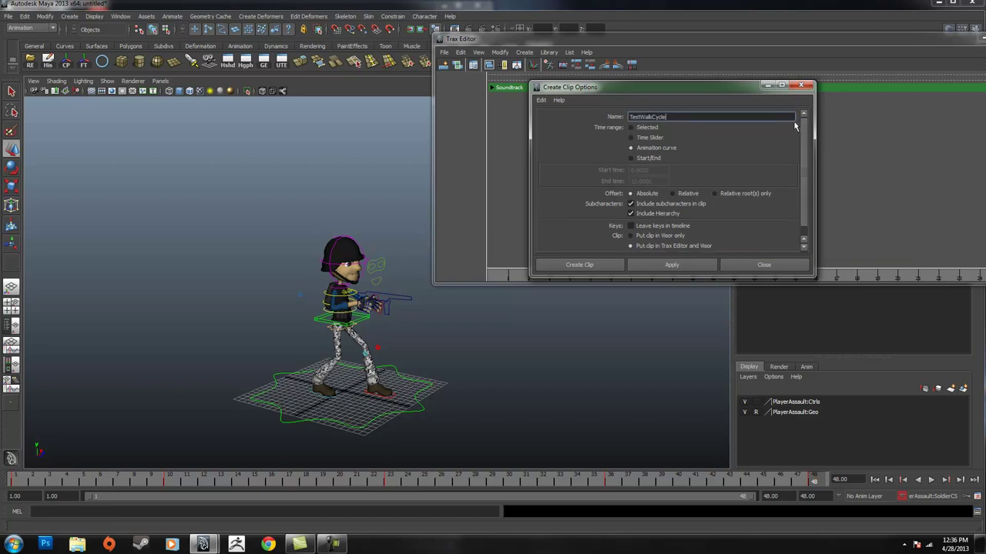
left_click(563, 266)
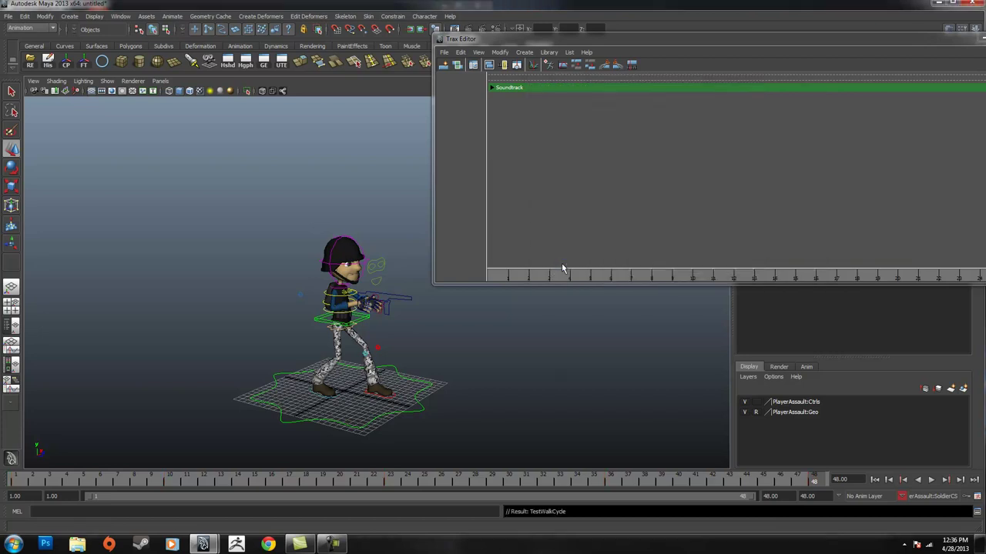
Load the PlayerAssault:SoldierCS character set into the Trax Editor to show its TestWalkCycle clip.
left_click_drag(321, 385, 343, 376, "alt")
right_click_drag(425, 383, 449, 396, "alt")
middle_click_drag(448, 397, 471, 395, "alt")
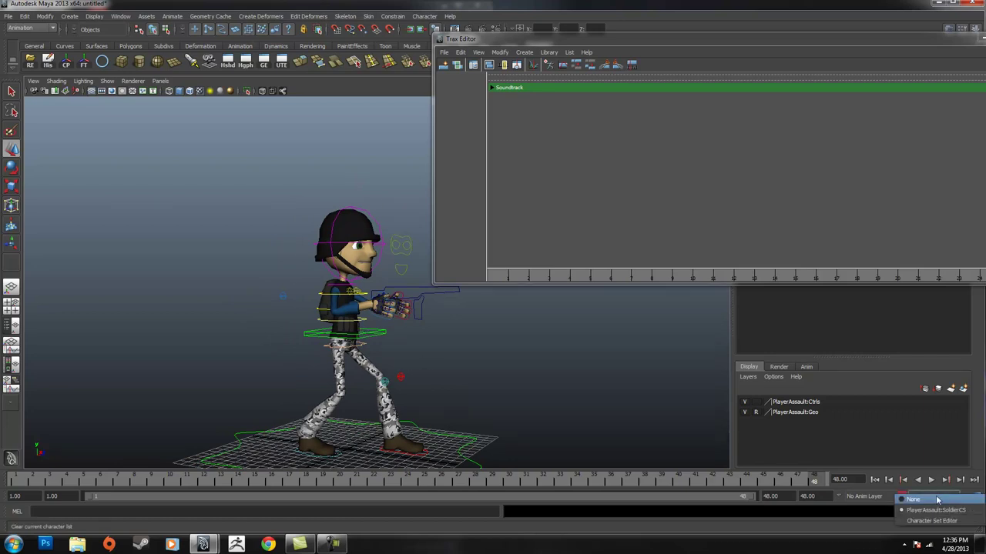
left_click_drag(538, 38, 495, 55)
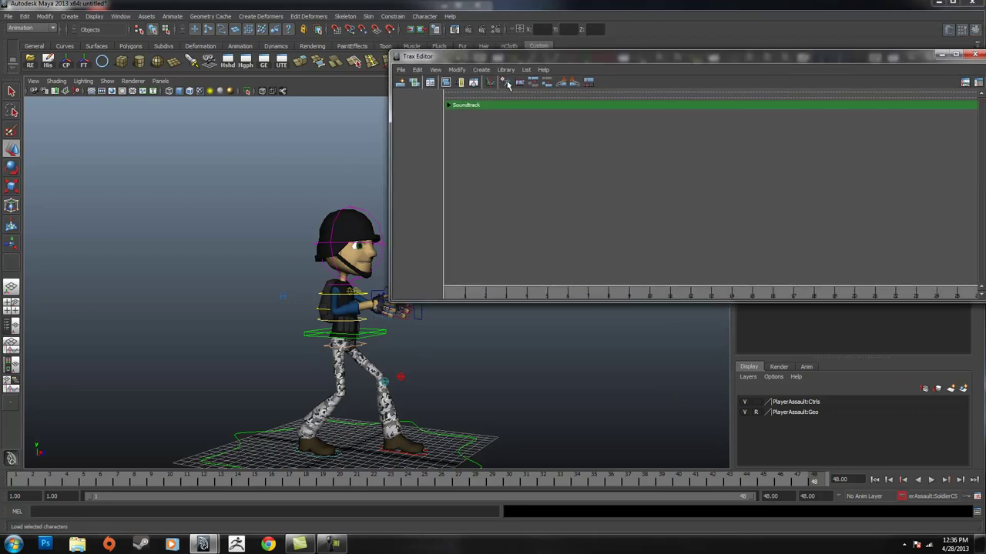
left_click(508, 84)
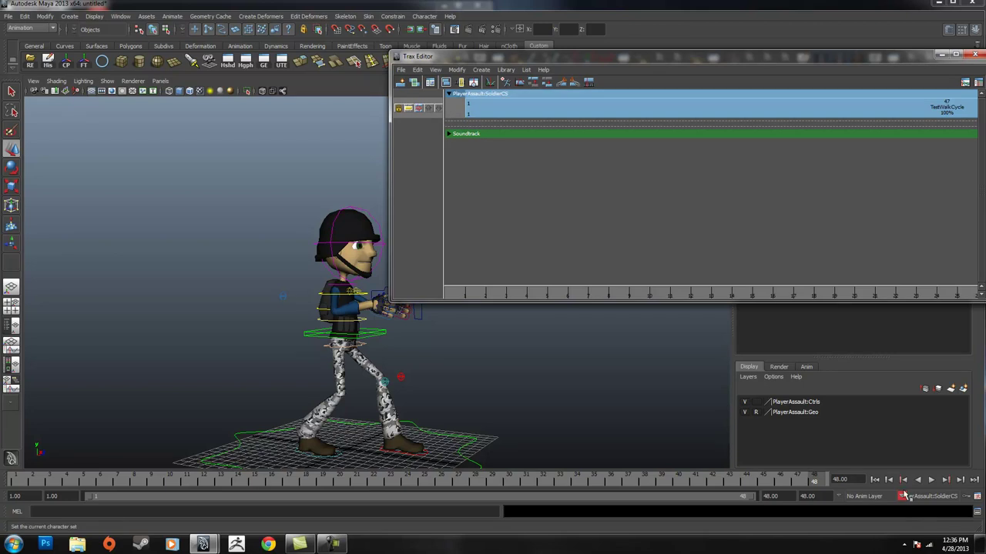
scroll(671, 188, "down", 10)
scroll(835, 218, "up", 3)
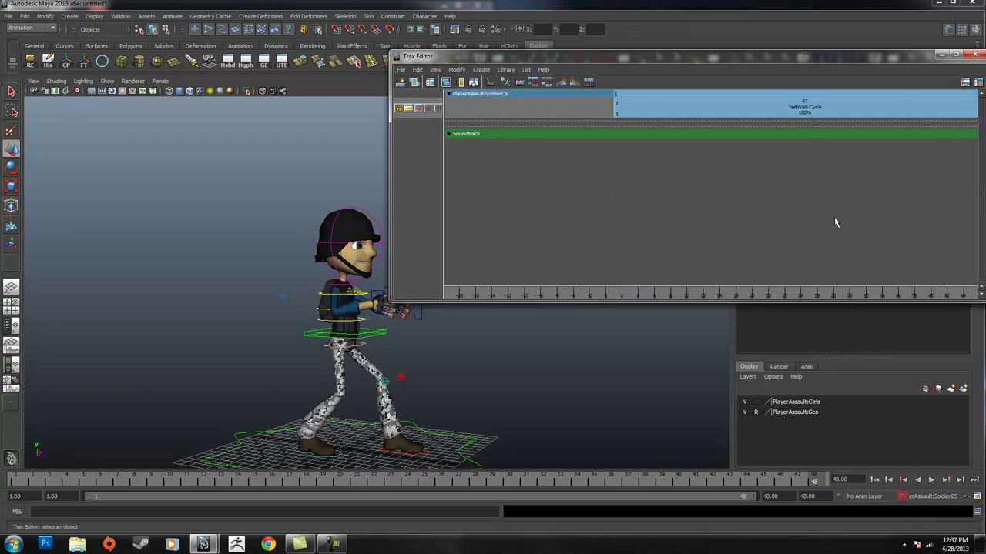
key("a")
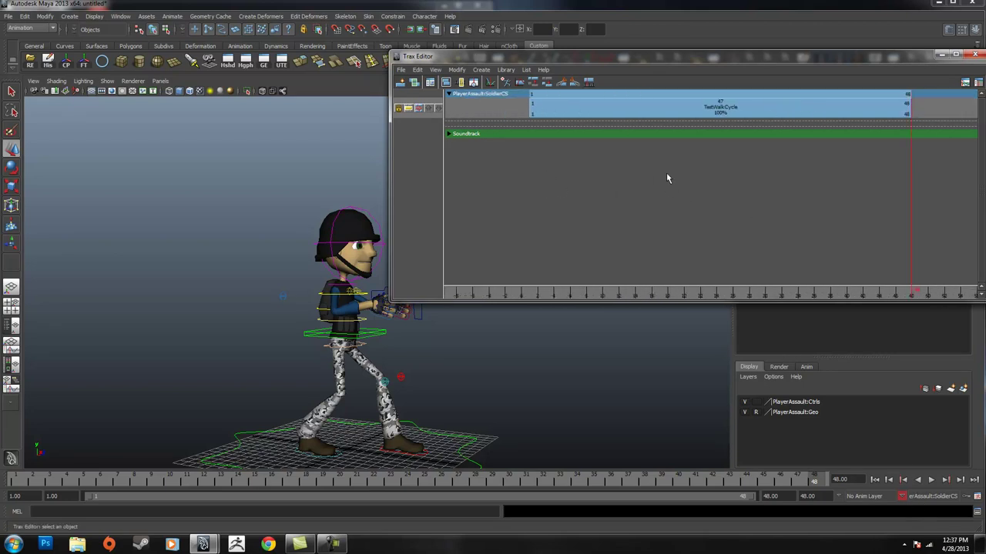
scroll(666, 178, "down", 8)
scroll(635, 202, "up", 5)
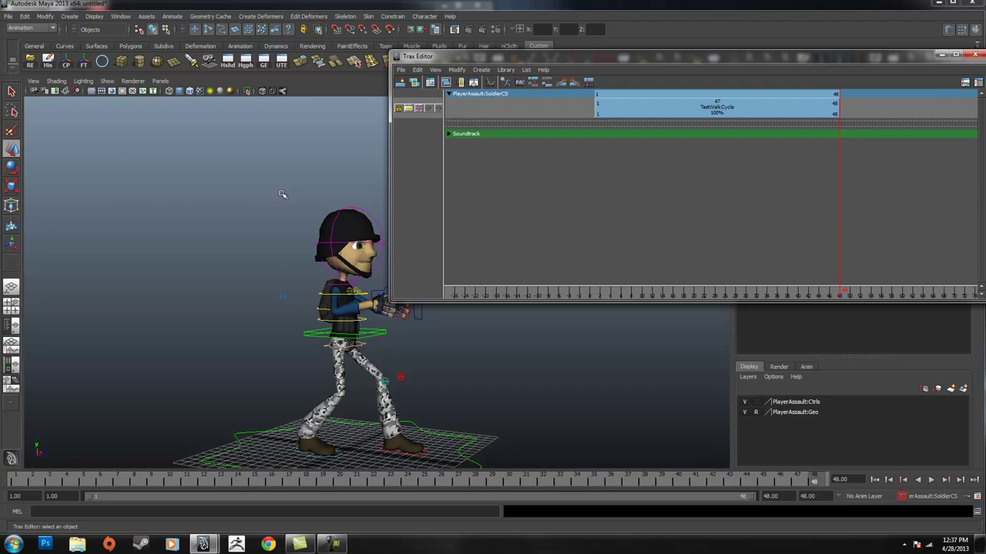
middle_click_drag(385, 253, 326, 257, "alt")
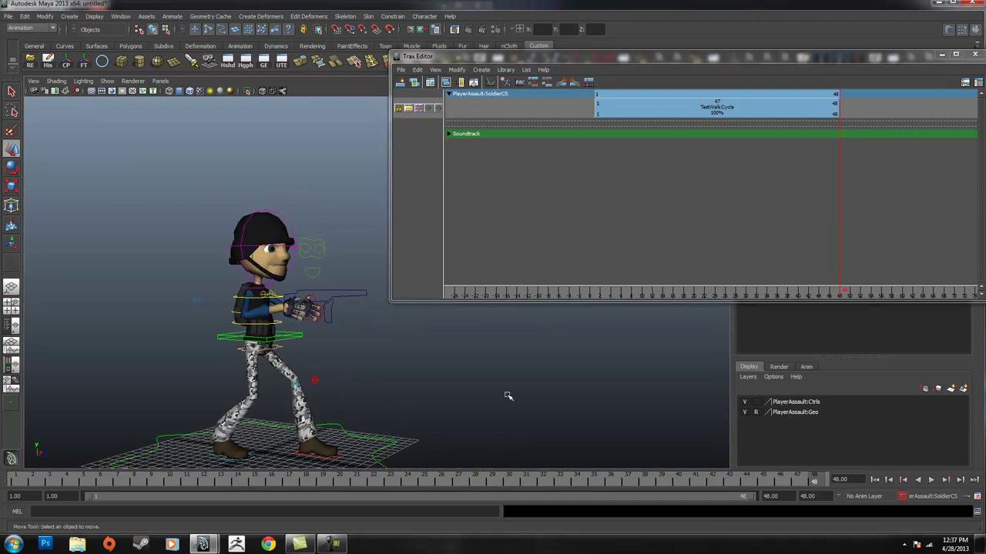
Check that PlayerAssault:SoldierCS is the current character set and reload it in the Trax Editor.
left_click(932, 496)
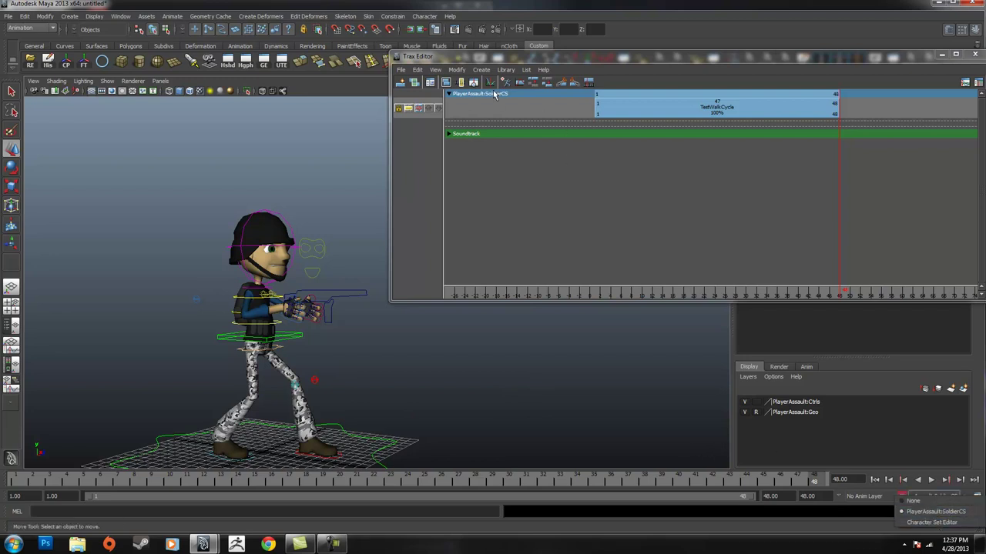
left_click(507, 81)
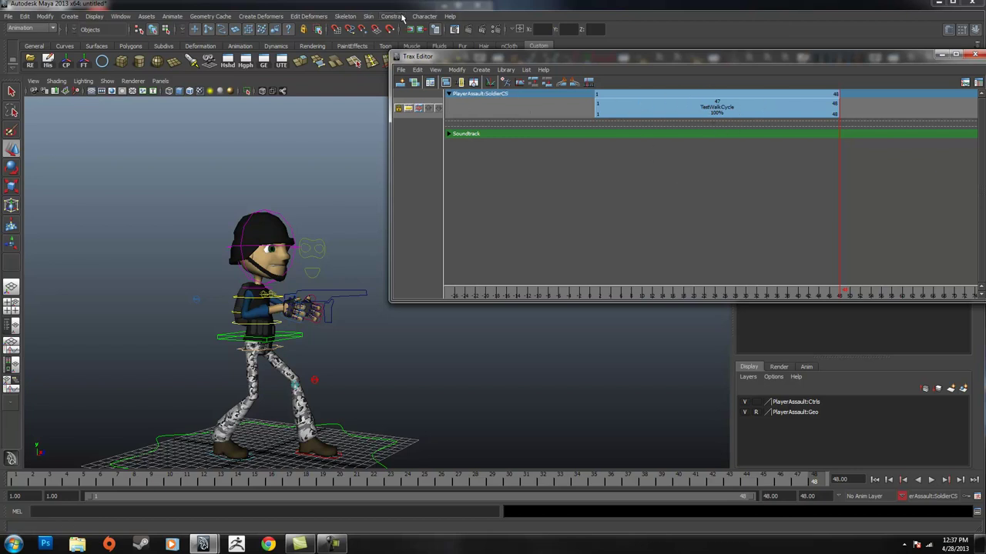
right_click_drag(751, 167, 713, 203, "alt")
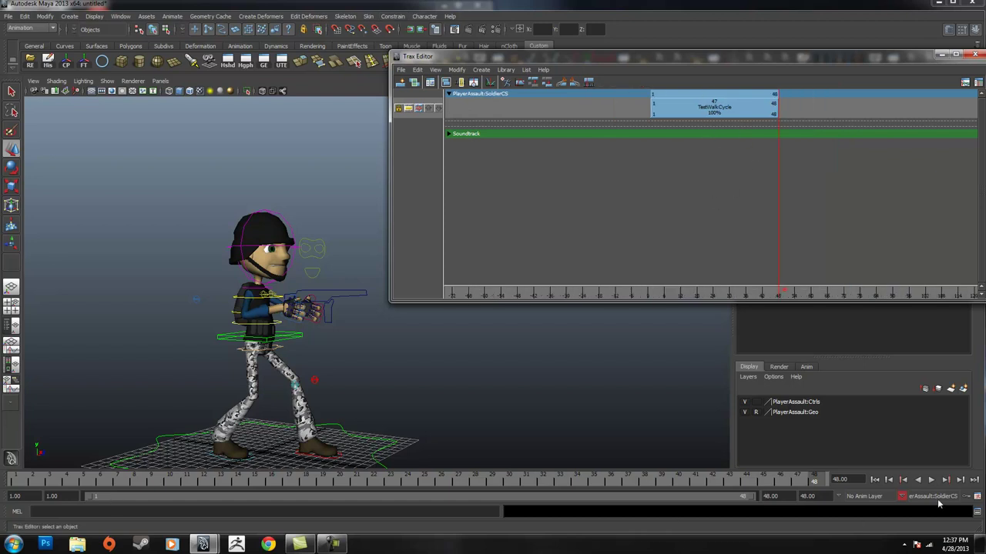
left_click(935, 497)
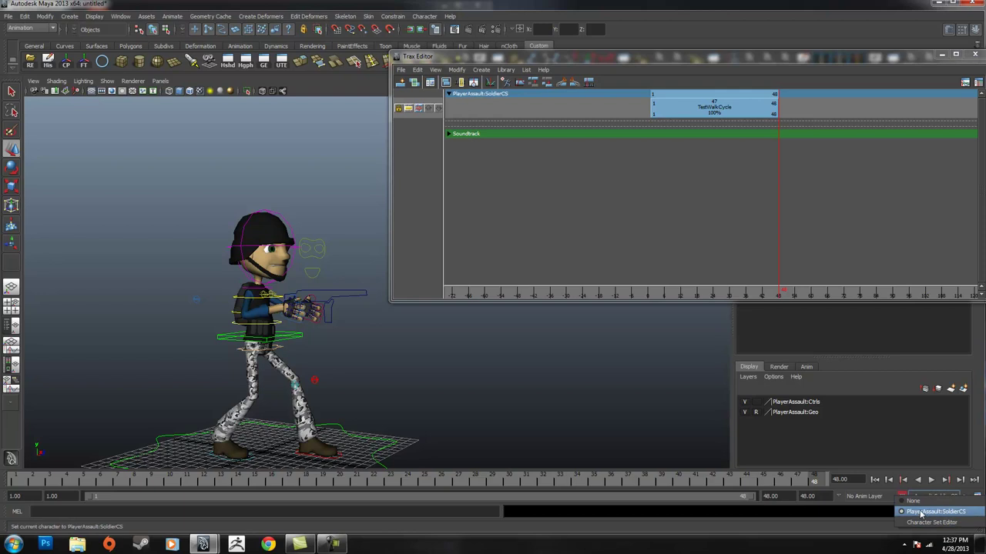
Set the current character set to None, then play the walk with the soldier's controls selected and return to frame 1.
left_click(917, 503)
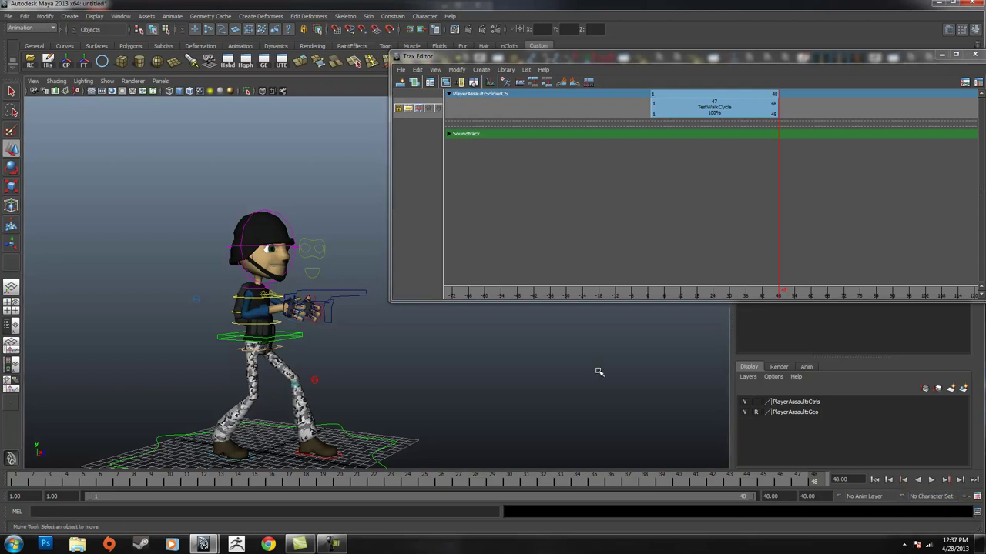
right_click_drag(387, 406, 215, 297, "alt")
left_click_drag(167, 204, 470, 502)
right_click_drag(283, 268, 362, 304, "alt")
key("alt+v")
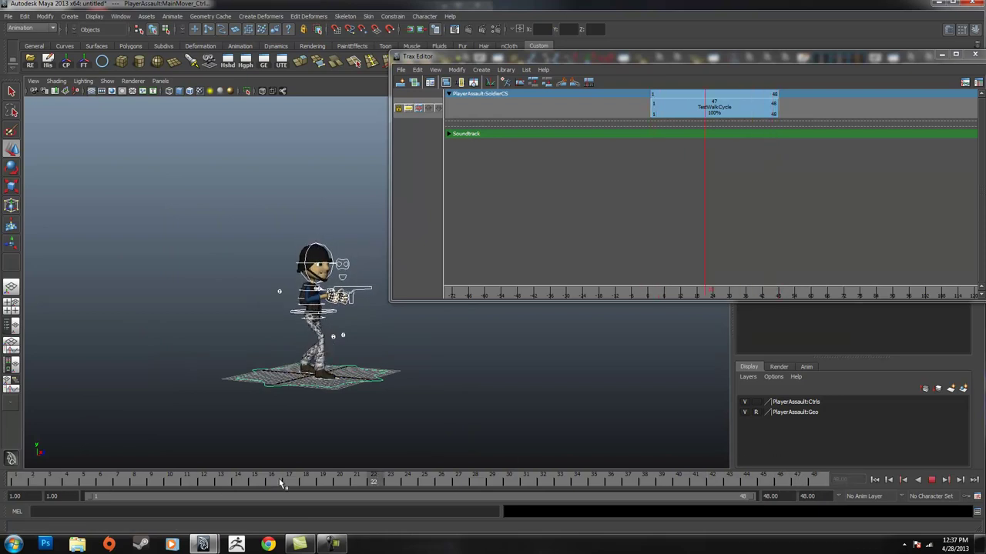
left_click(14, 480)
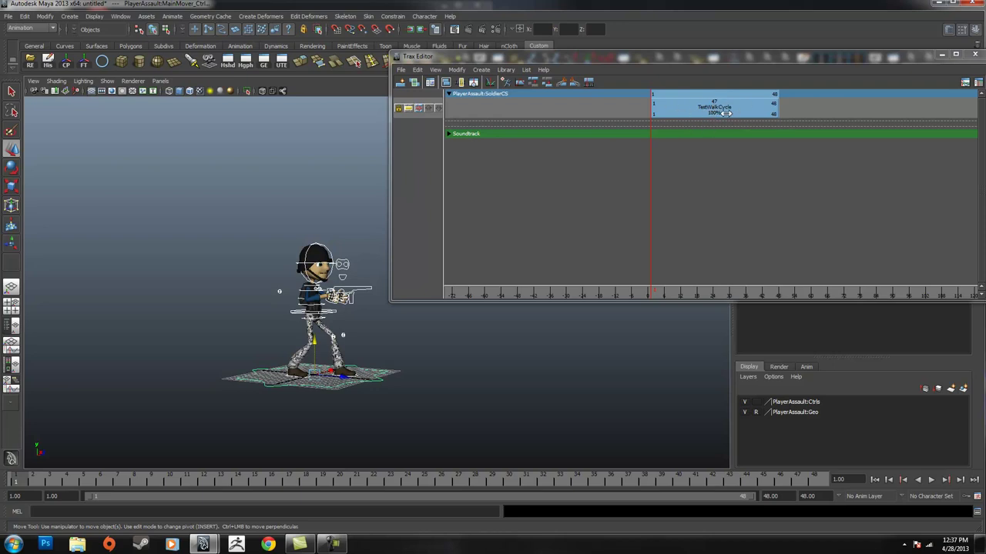
left_click(459, 390)
left_click_drag(626, 482, 3, 471)
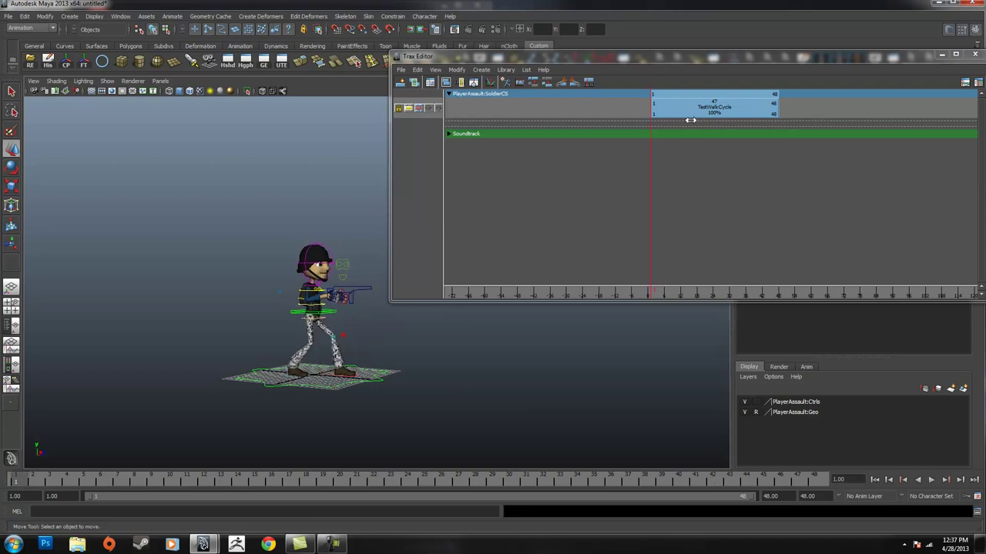
Make PlayerAssault:SoldierCS the current character set again and examine its TestWalkCycle clip in the Trax Editor.
left_click(924, 496)
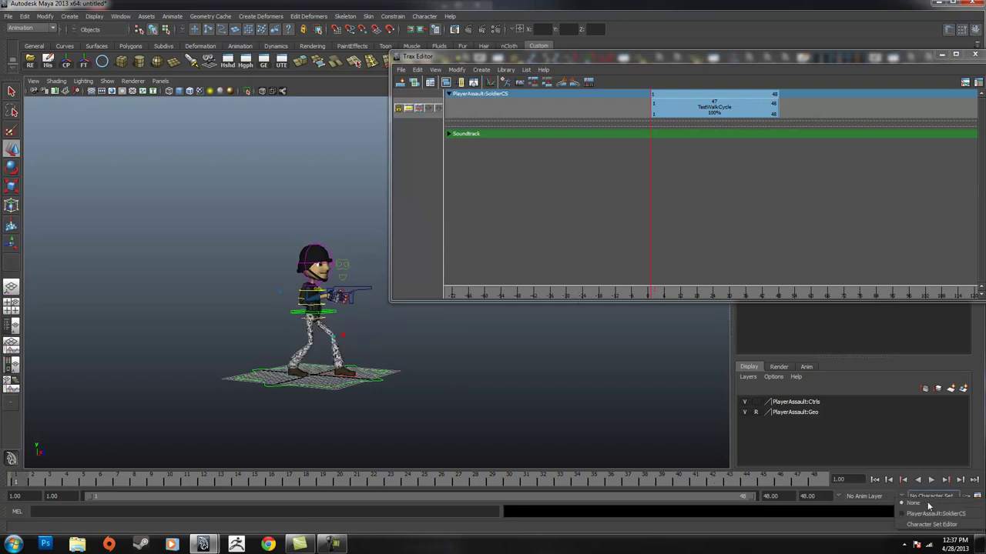
left_click(930, 518)
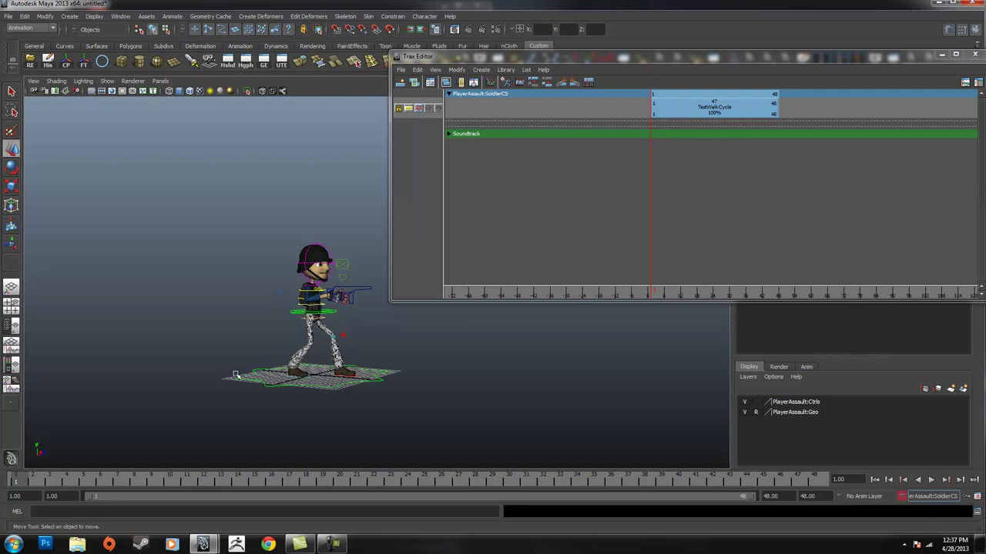
right_click_drag(720, 204, 749, 209, "alt")
left_click_drag(601, 108, 608, 130)
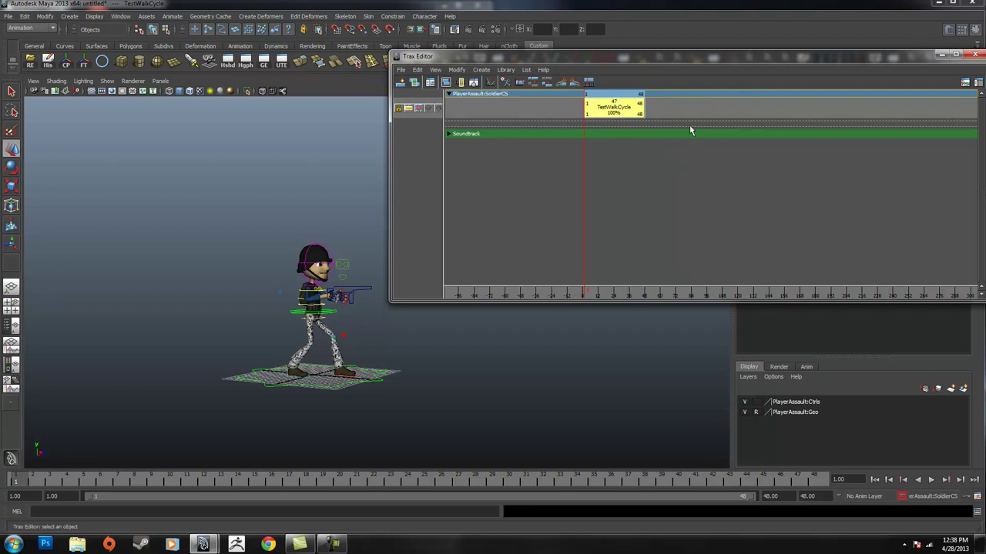
scroll(435, 306, "up", 3)
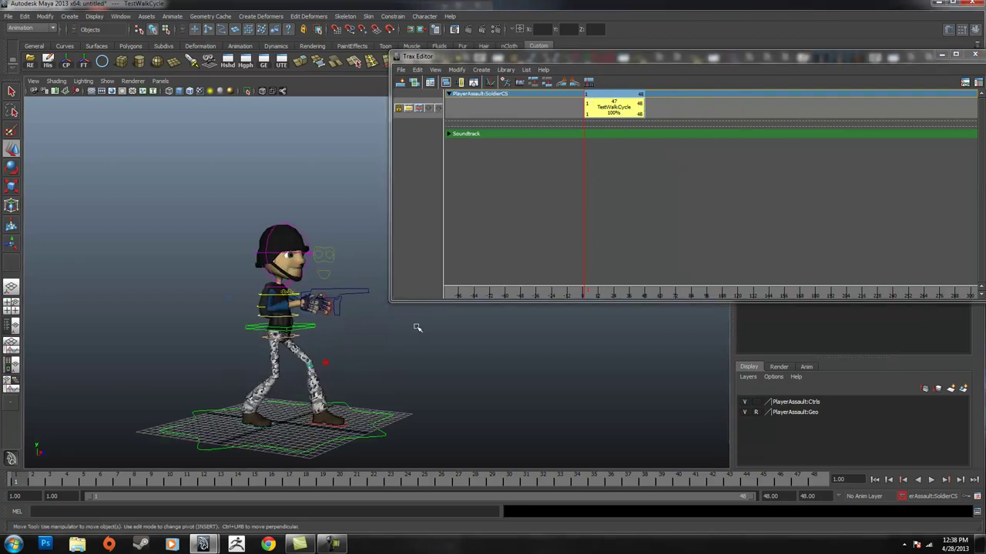
right_click_drag(429, 203, 595, 172, "alt")
middle_click_drag(540, 176, 706, 192, "alt")
right_click_drag(622, 199, 751, 188, "alt")
left_click(752, 188)
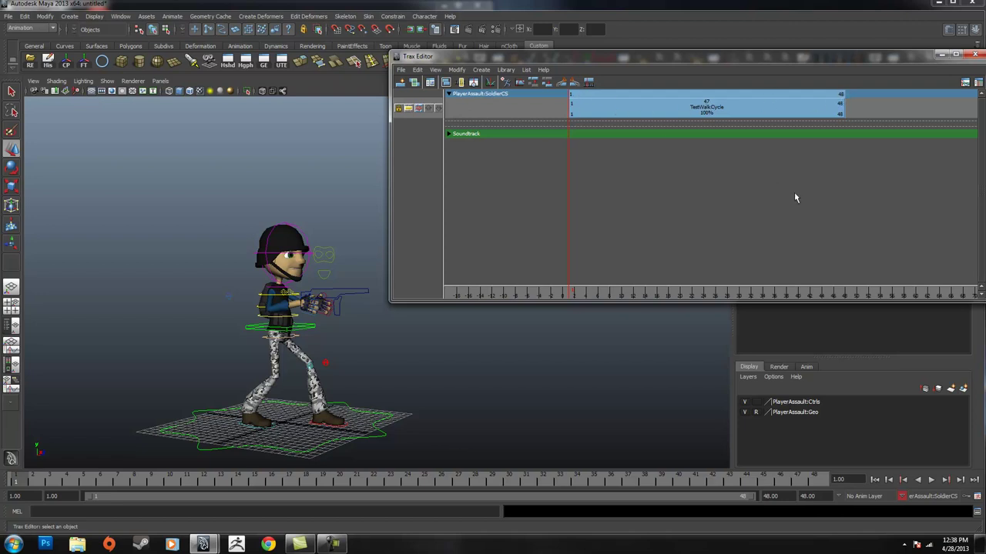
Slide the TestWalkCycle clip along its track so that it starts at frame 33.
scroll(795, 196, "down", 4)
left_click_drag(689, 111, 776, 113)
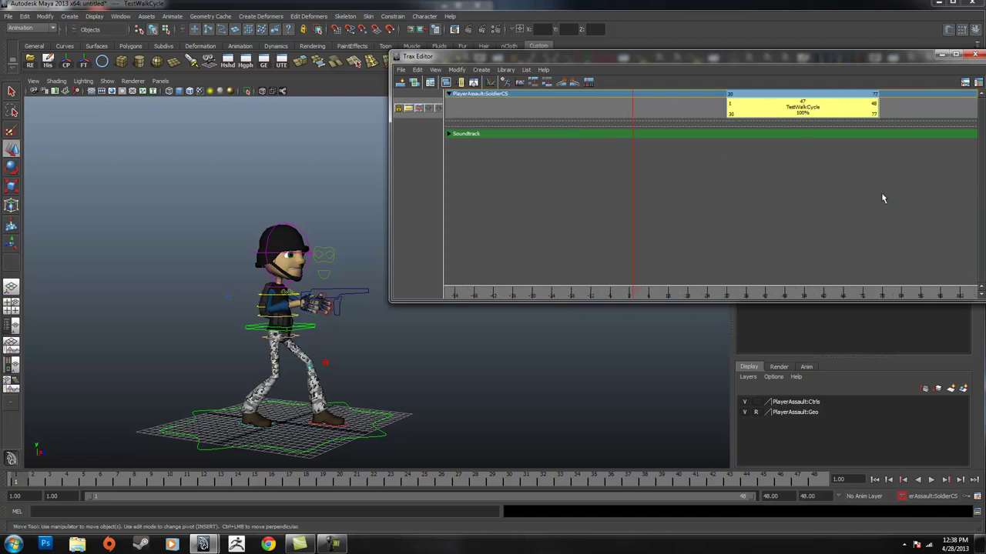
middle_click_drag(882, 198, 720, 177, "alt")
mouse_move(635, 110)
left_mouse_down()
mouse_move(768, 108)
mouse_move(645, 108)
left_mouse_up()
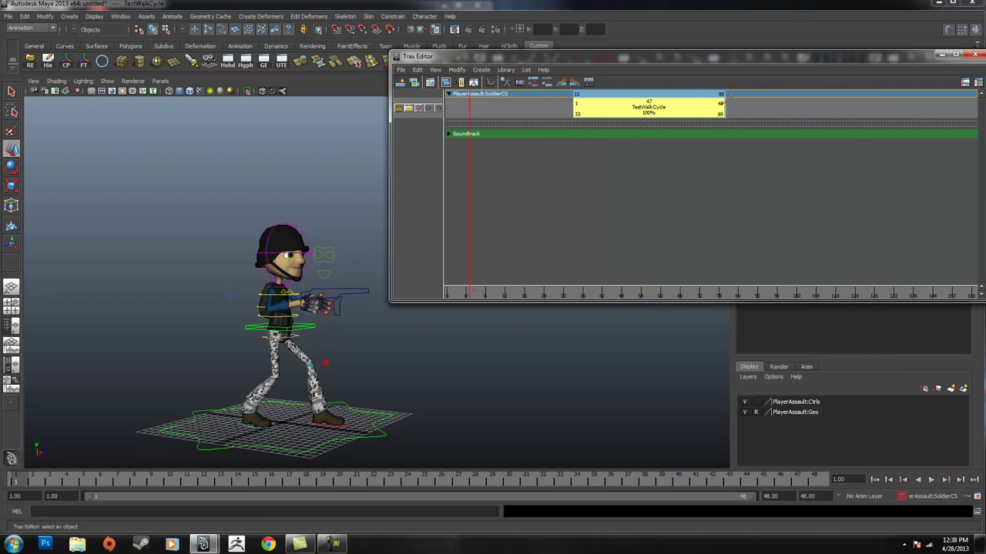
Scrub and play through the shifted clip to check when the walk begins, then return the time to frame 1.
left_click_drag(558, 296, 642, 296)
mouse_move(583, 484)
left_mouse_down()
mouse_move(481, 470)
mouse_move(545, 481)
mouse_move(526, 480)
left_mouse_up()
key("alt+v")
mouse_move(574, 285)
left_mouse_down()
mouse_move(472, 294)
mouse_move(471, 312)
left_mouse_up()
Move the TestWalkCycle clip back toward frame 1 and try placing it on new tracks below the first one.
left_click_drag(624, 108, 519, 108)
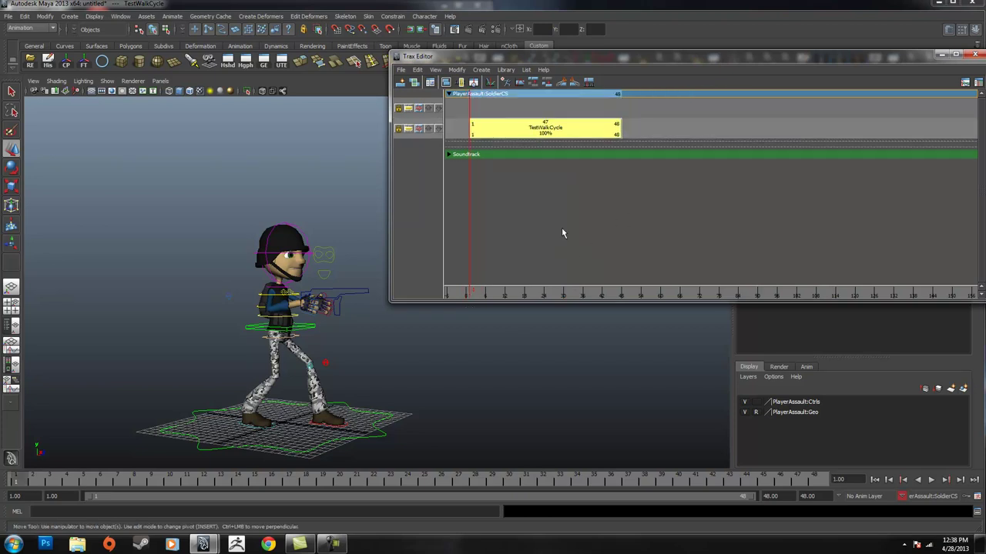
middle_click_drag(529, 231, 655, 220, "alt")
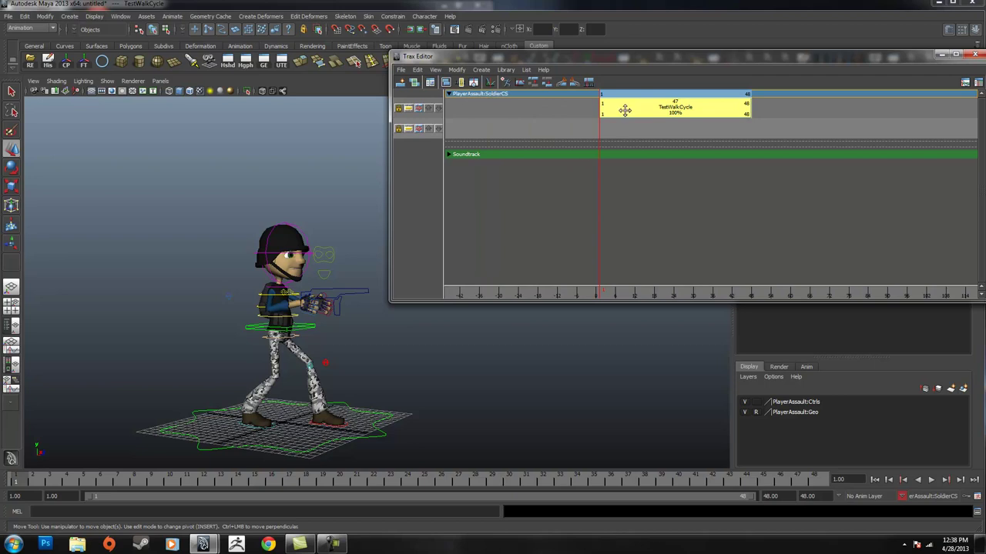
left_click_drag(642, 108, 626, 156)
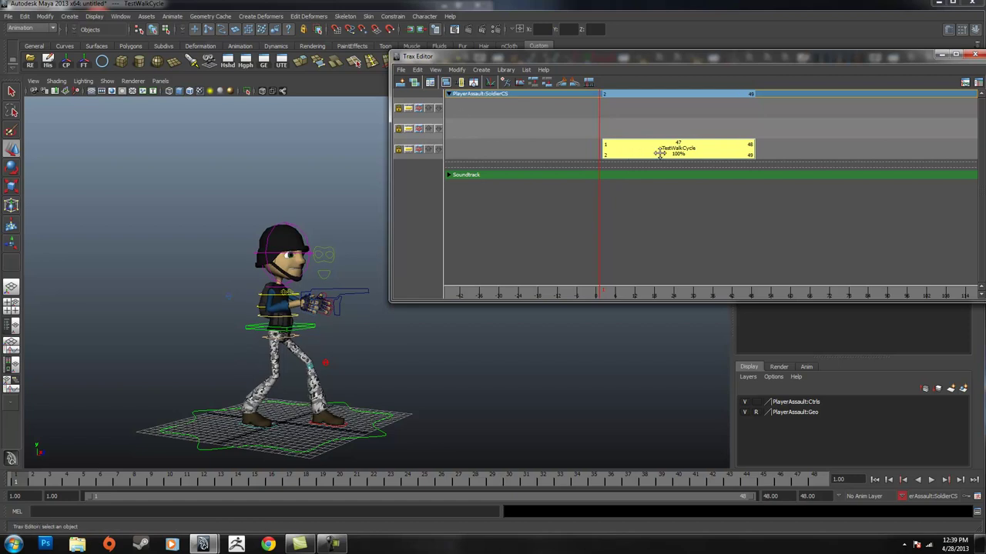
Remove the empty tracks so only one remains, with the TestWalkCycle clip on it starting at frame 1.
right_click(493, 114)
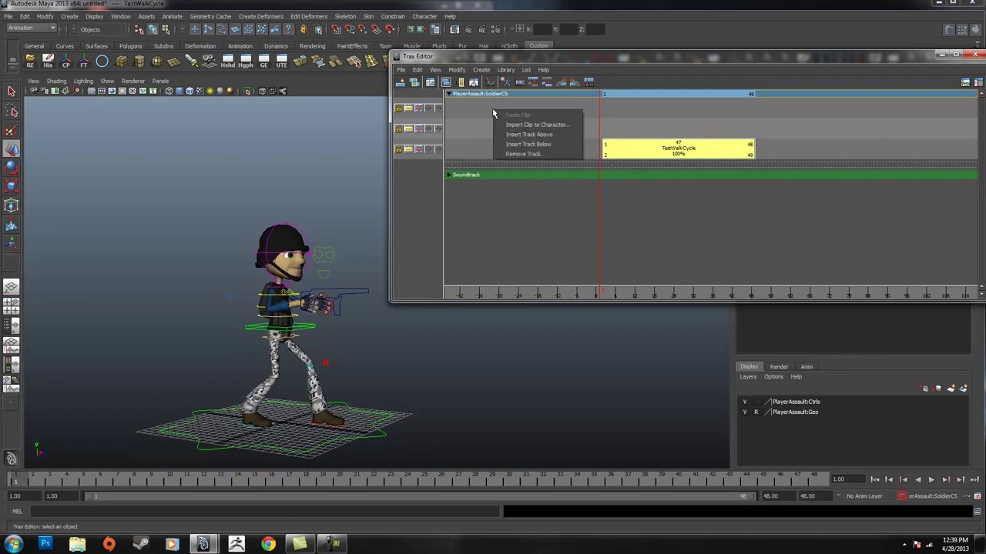
left_click(528, 154)
right_click(459, 148)
left_click(493, 191)
left_click_drag(636, 127, 636, 108)
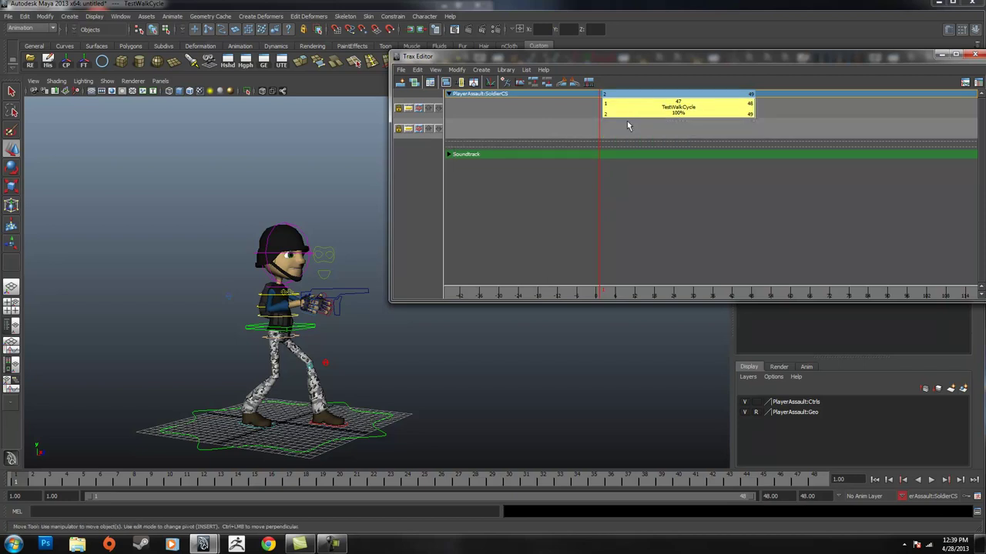
right_click(568, 135)
left_click(591, 174)
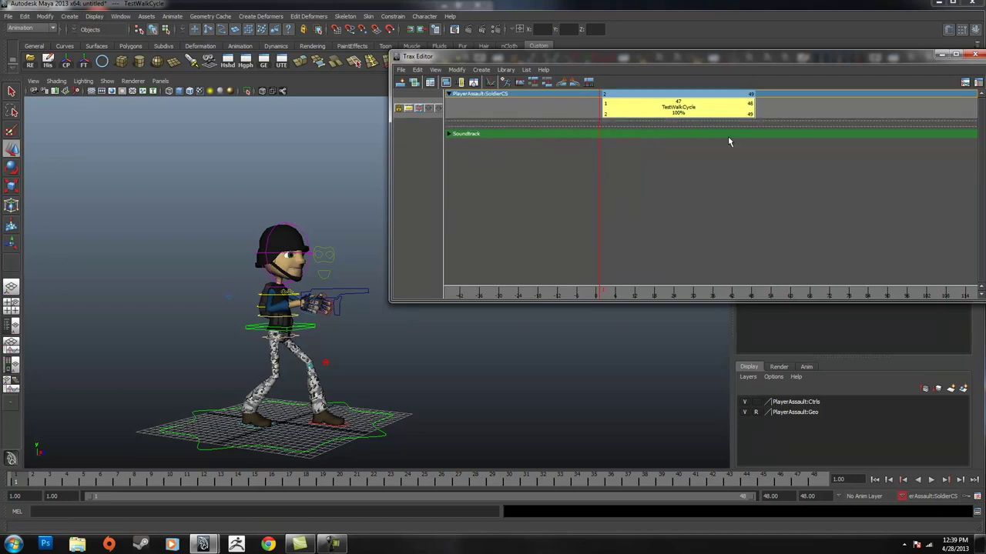
left_click_drag(653, 114, 639, 112)
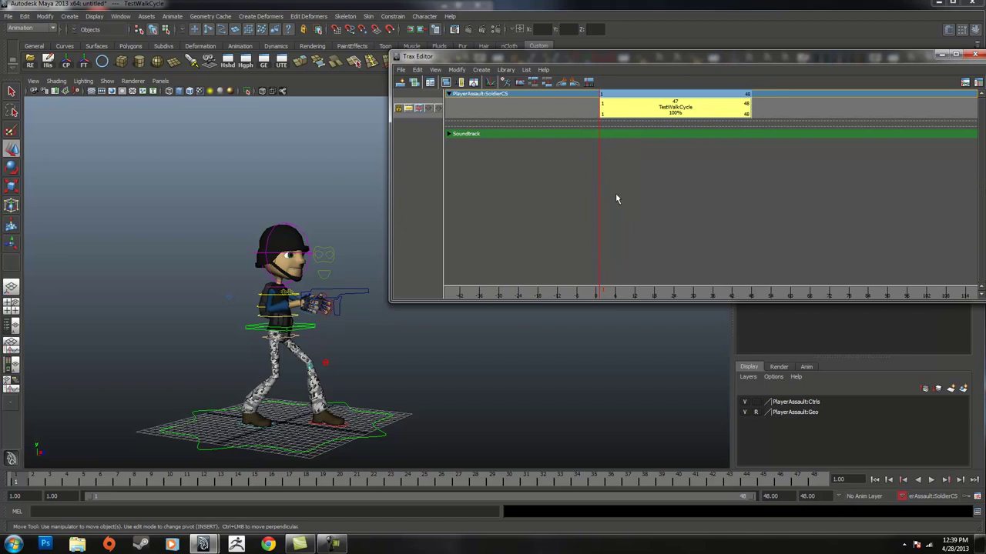
Move the TestWalkCycle clip onto a new track below and stretch it to end at frame 164.
scroll(696, 215, "down", 4)
middle_click_drag(739, 193, 627, 165, "alt")
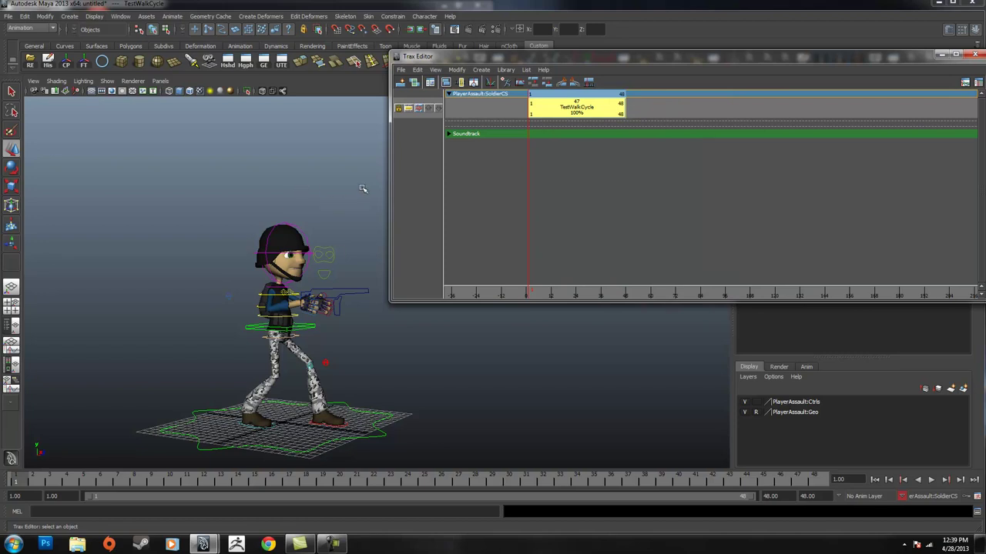
left_click(205, 417)
left_click_drag(271, 190, 404, 252, "alt")
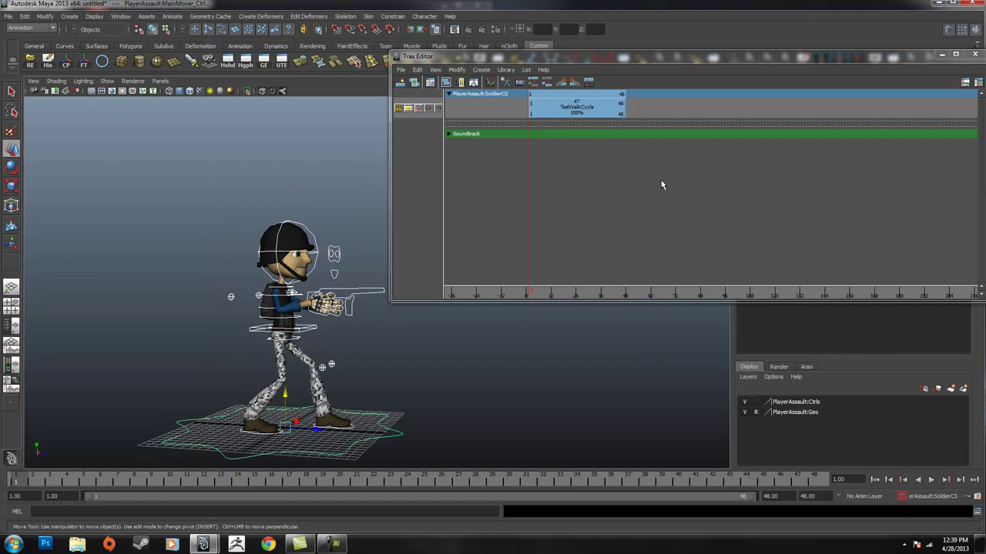
right_click_drag(661, 184, 684, 192, "alt")
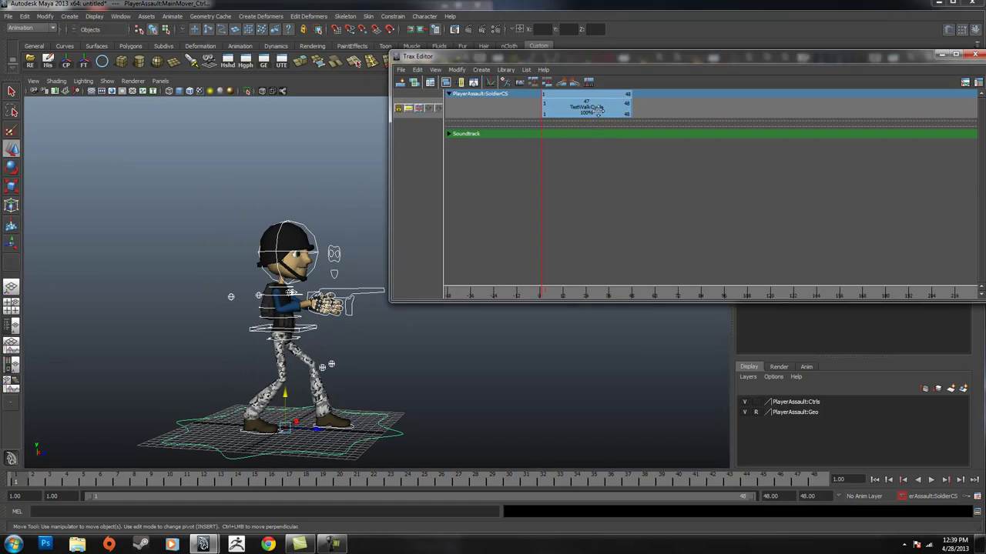
mouse_move(582, 110)
left_mouse_down()
mouse_move(703, 114)
mouse_move(521, 123)
mouse_move(652, 115)
mouse_move(567, 114)
mouse_move(632, 122)
mouse_move(579, 120)
left_mouse_up()
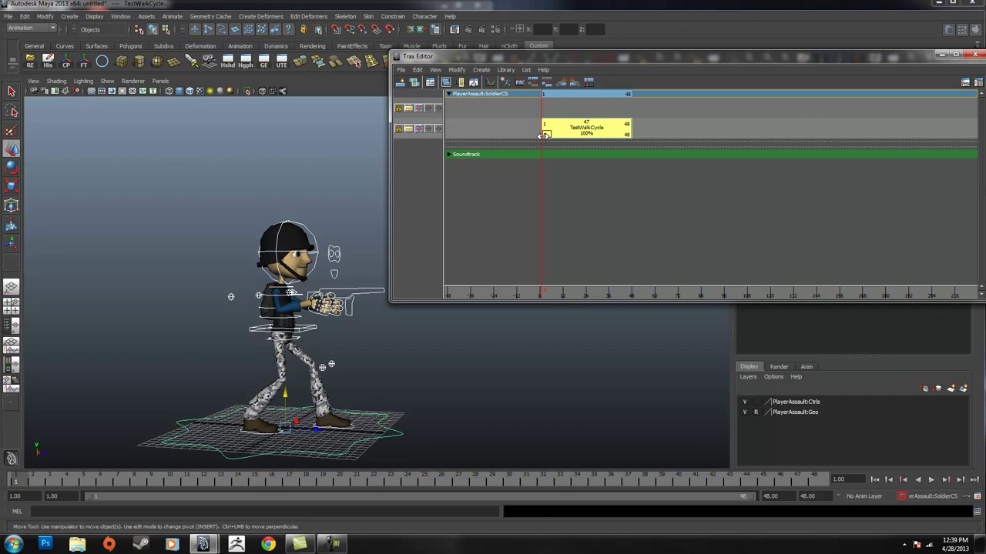
left_click_drag(625, 133, 850, 136)
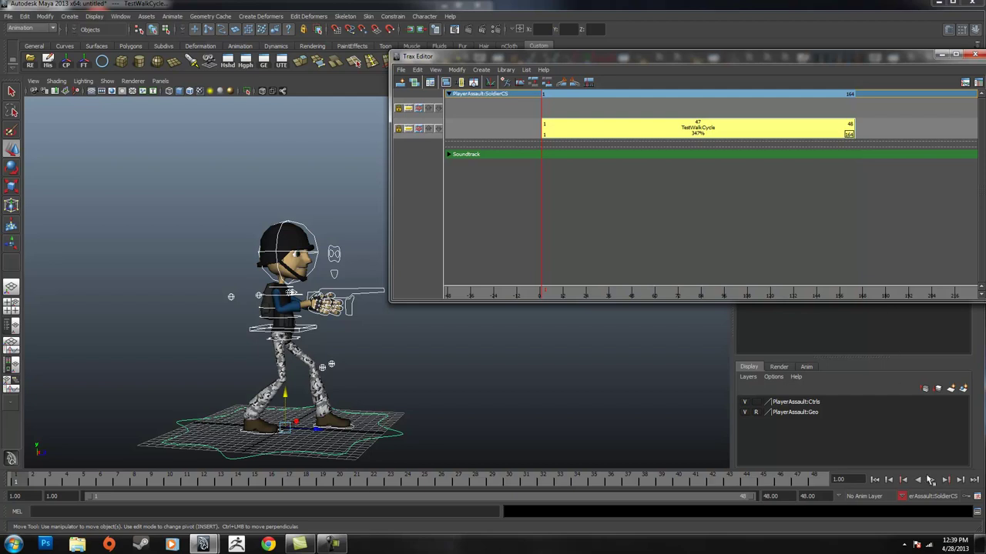
Extend the playback range to frame 1000 and play the stretched clip from the start.
left_click(930, 479)
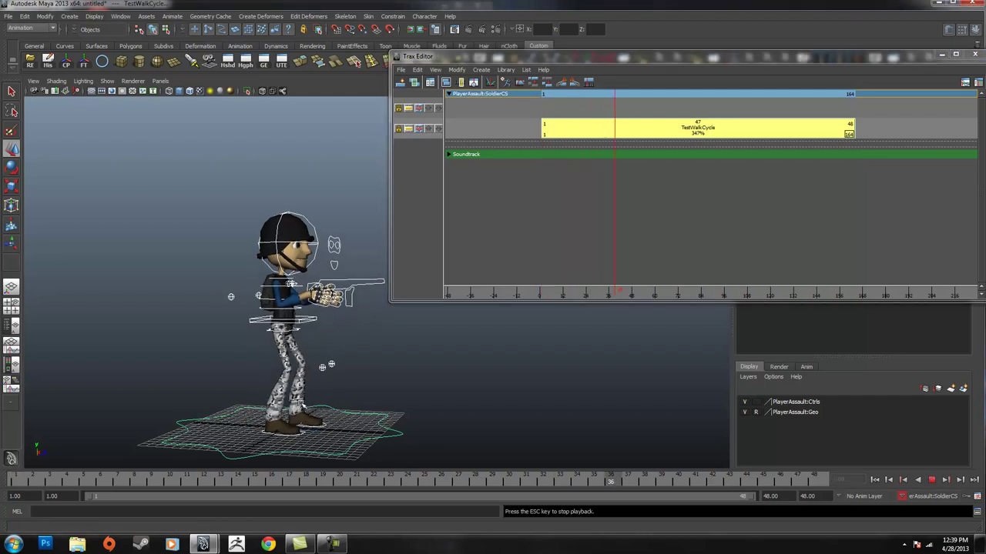
left_click(929, 479)
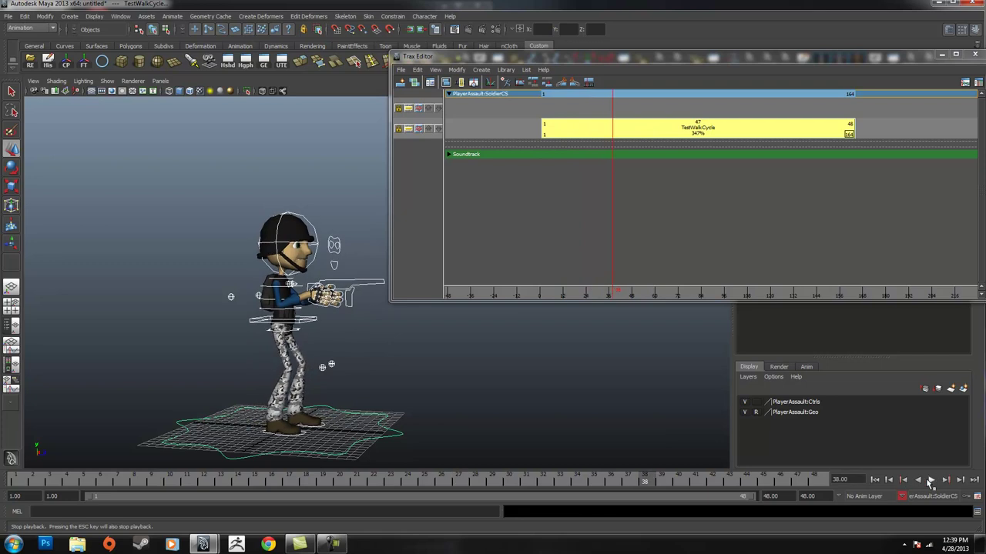
left_click_drag(788, 497, 601, 489)
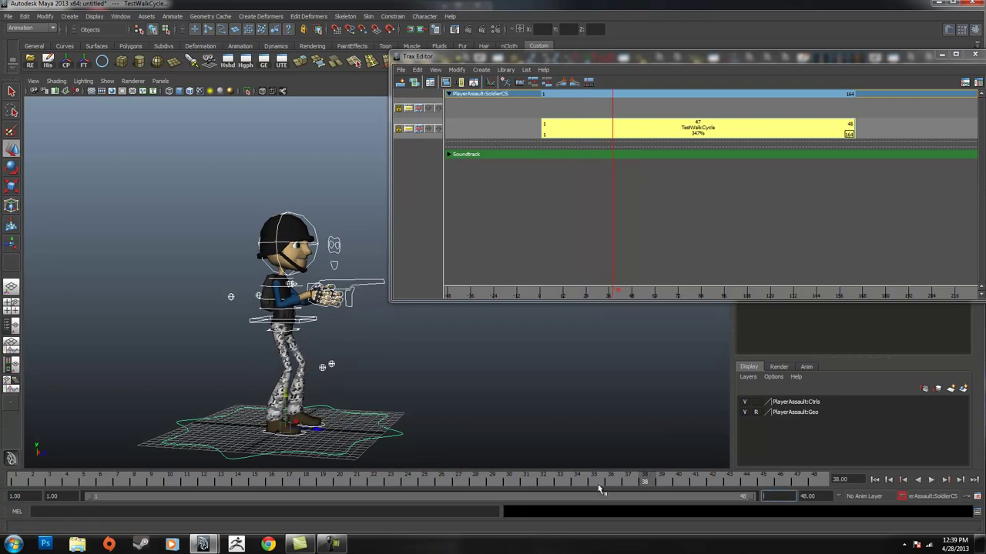
key("Return")
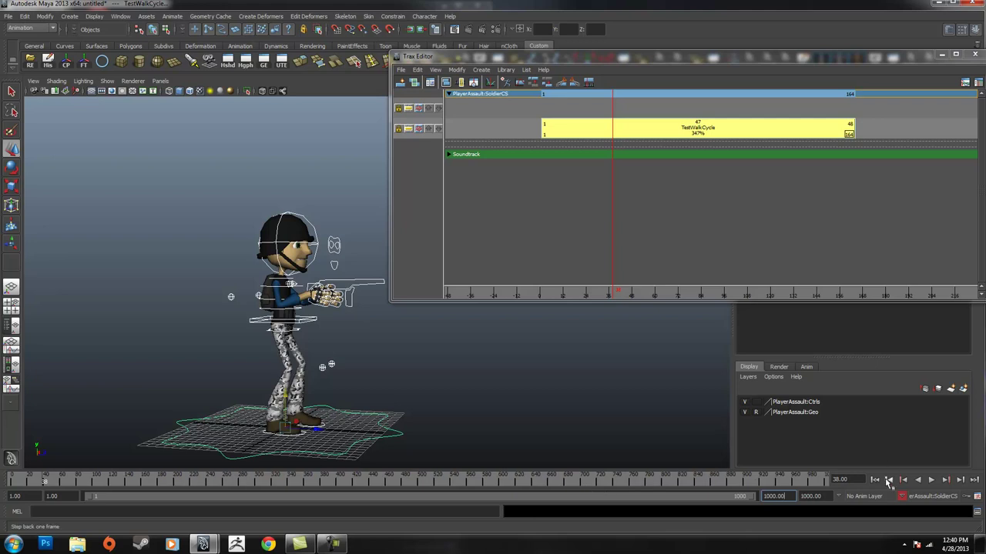
left_click(875, 479)
left_click(935, 480)
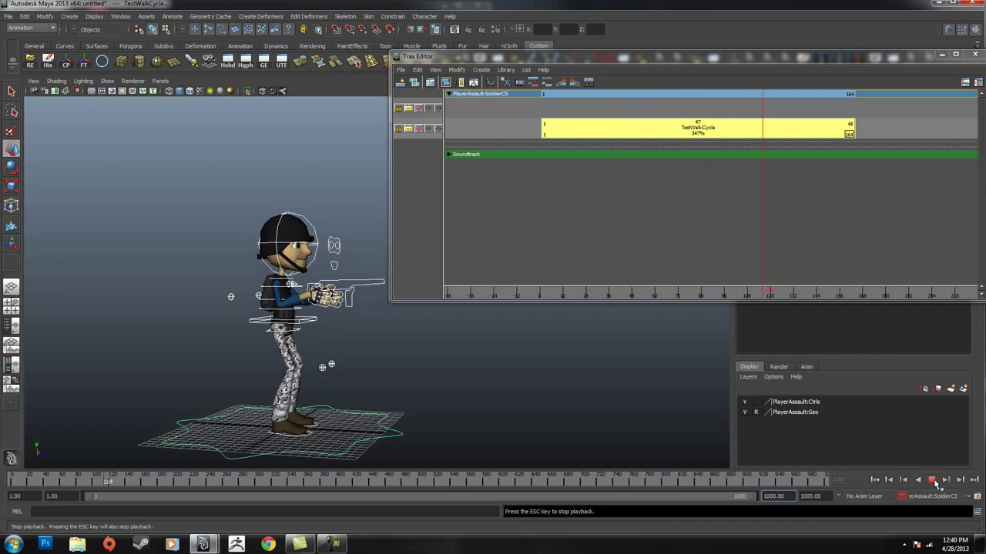
key("Escape")
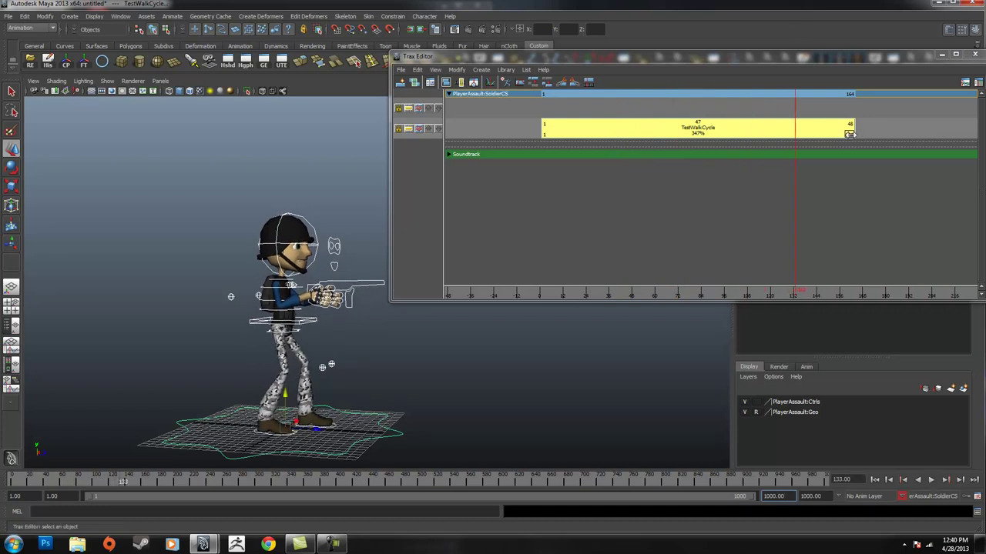
Shorten the TestWalkCycle clip to end at frame 15, scaling it to 30%.
left_click_drag(851, 134, 774, 139)
scroll(569, 205, "up", 4)
middle_click_drag(567, 206, 723, 152, "alt")
left_click_drag(693, 135, 664, 134)
mouse_move(563, 152)
left_mouse_down()
mouse_move(550, 152)
mouse_move(585, 151)
mouse_move(561, 160)
left_mouse_up()
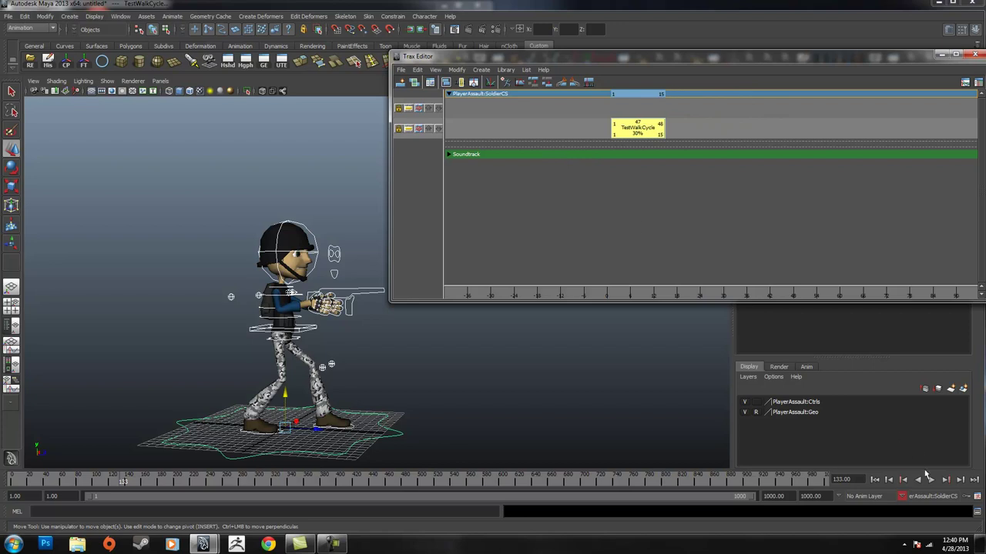
Play the shortened clip to check the faster walk, restarting playback from just before frame 1.
left_click(932, 480)
left_click(931, 480)
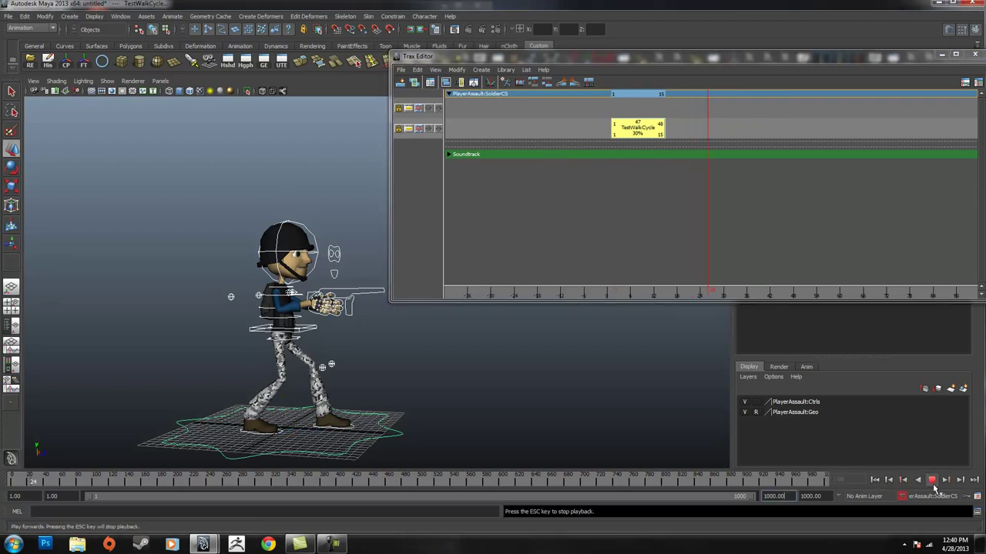
left_click(609, 294)
left_click_drag(609, 294, 606, 295)
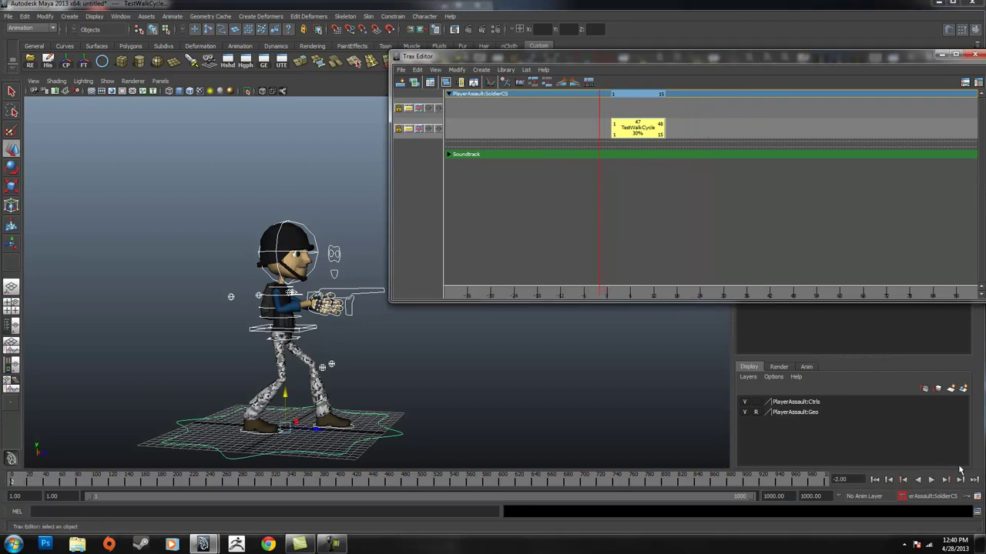
left_click(932, 481)
left_click(931, 481)
Restore the TestWalkCycle clip to 100% scale, ending at frame 48.
left_click_drag(659, 133, 788, 161)
right_click_drag(814, 202, 767, 210, "alt")
middle_click_drag(767, 210, 730, 206, "alt")
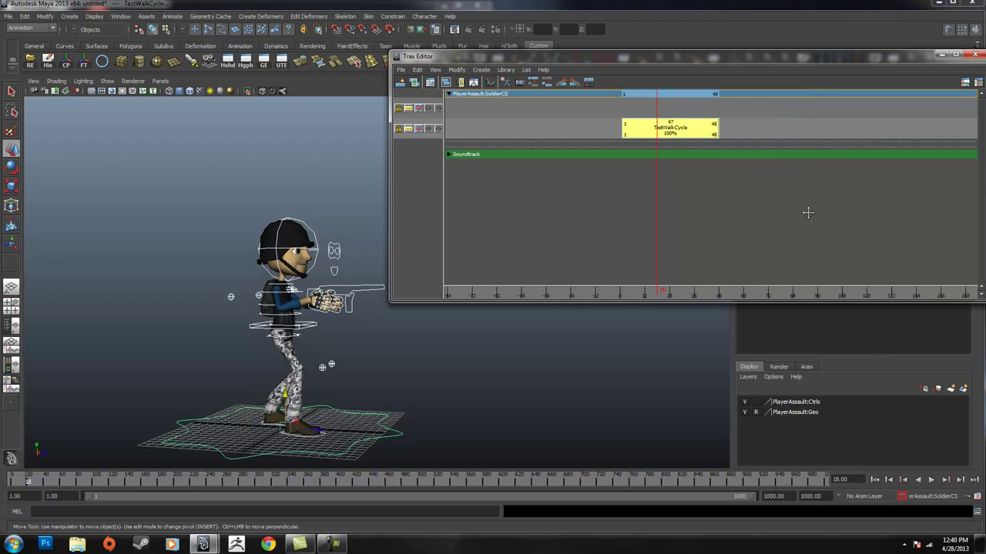
Duplicate the TestWalkCycle clip by copy and paste, and place the copy on the upper track starting at frame 48.
middle_click_drag(808, 212, 676, 212, "alt")
left_click(544, 123)
left_click(543, 123)
mouse_move(561, 290)
left_mouse_down()
mouse_move(519, 289)
mouse_move(556, 288)
left_mouse_up()
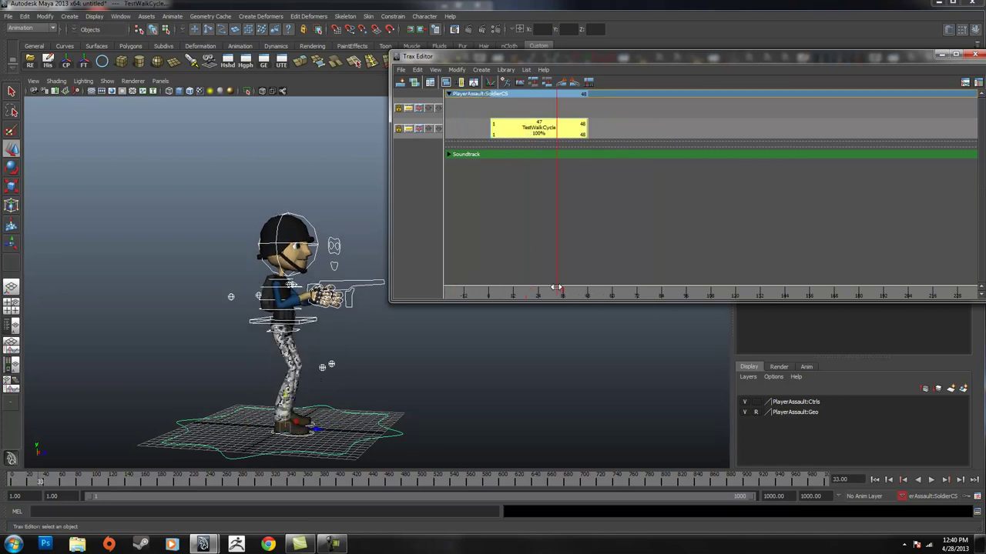
key("ctrl+v")
mouse_move(603, 105)
left_mouse_down()
mouse_move(633, 107)
mouse_move(616, 108)
left_mouse_up()
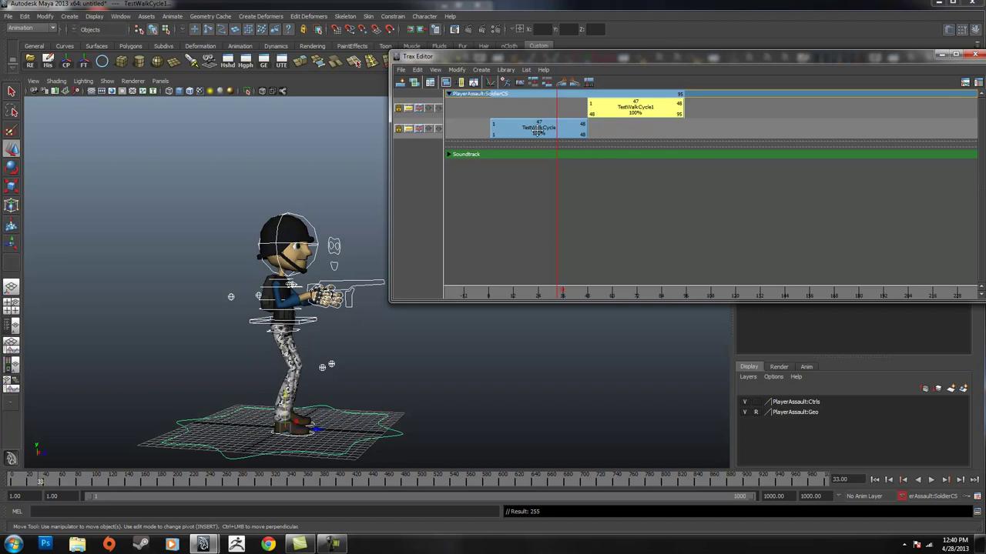
Move the duplicated walk clip onto the original clip's track, starting at frame 48, and scrub to frame 79 to check the walk.
left_click_drag(616, 102, 612, 136)
left_click_drag(519, 293, 649, 288)
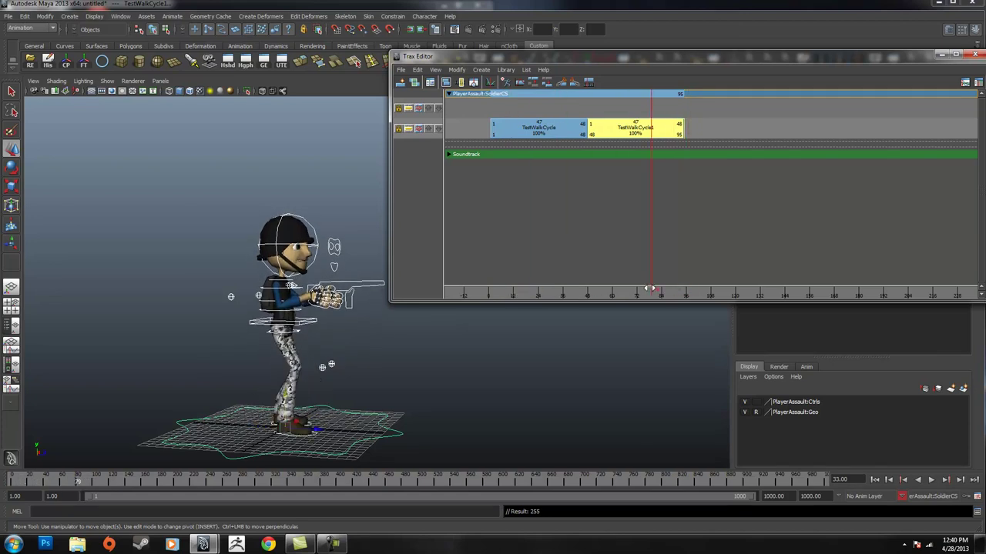
left_click(668, 103)
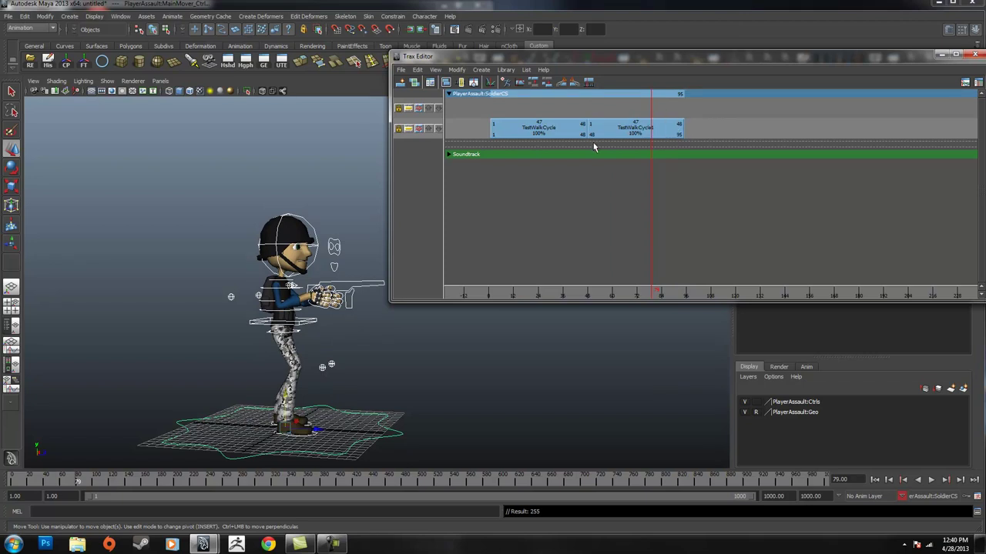
Delete the duplicated walk clip and extend the original TestWalkCycle clip by cycling it 3.1 times, ending at frame 193.
left_click(660, 124)
key("Delete")
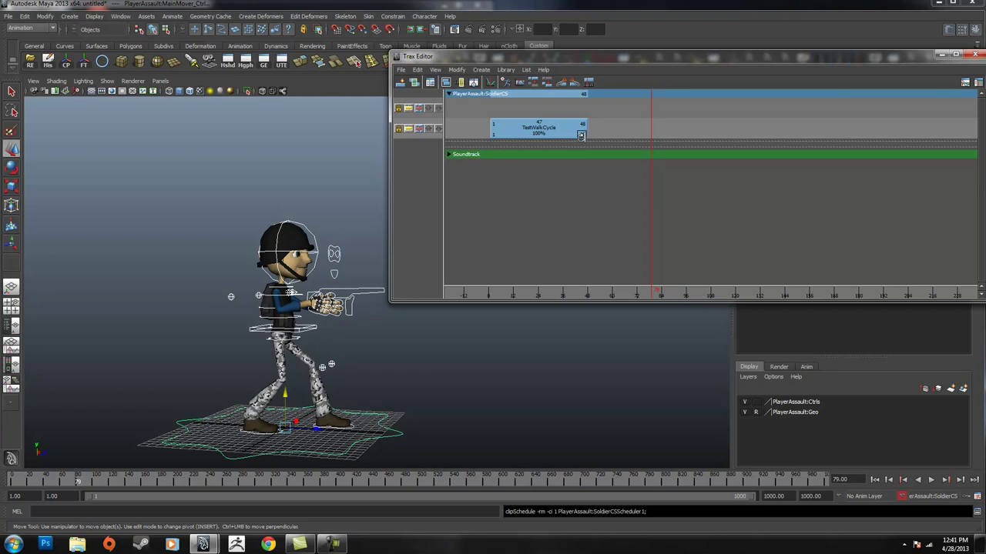
left_click_drag(581, 133, 885, 138)
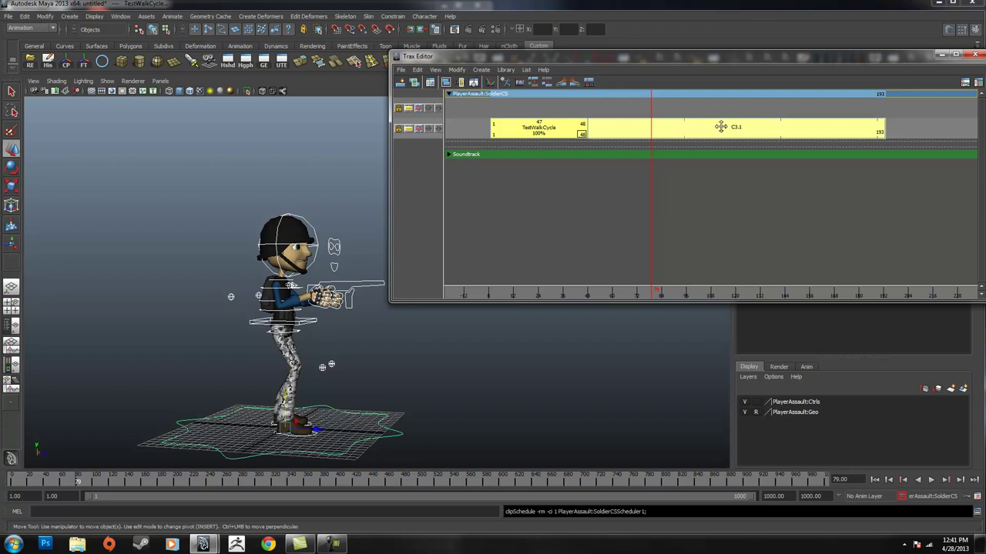
Play the cycled walk from frame 58 to check it, stop playback, and return the current time to frame 1.
left_click_drag(622, 293, 608, 292)
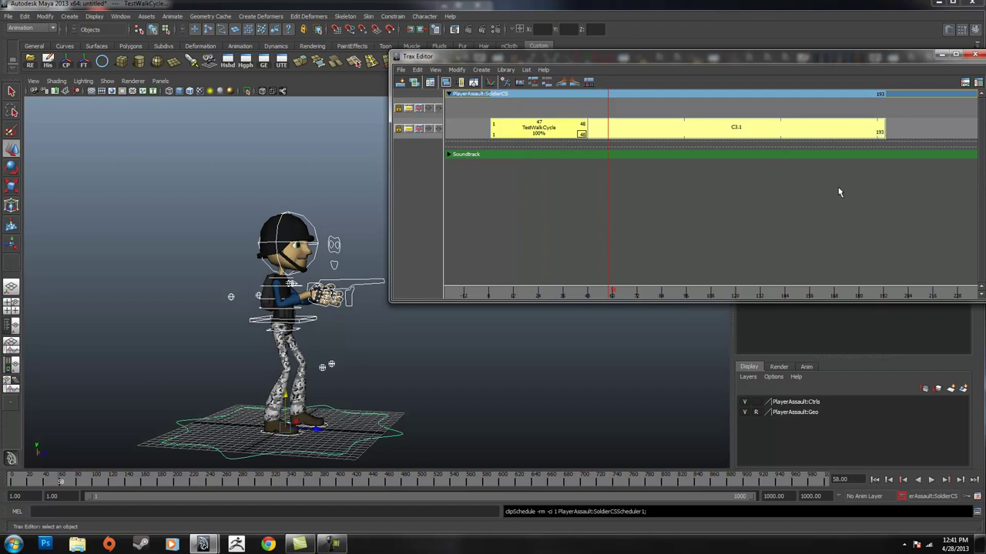
left_click(931, 478)
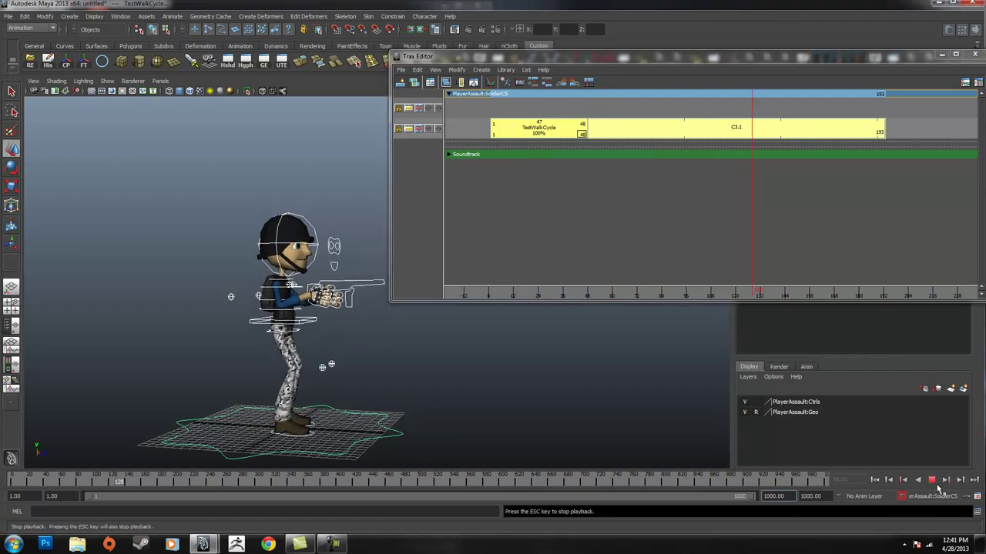
left_click(931, 480)
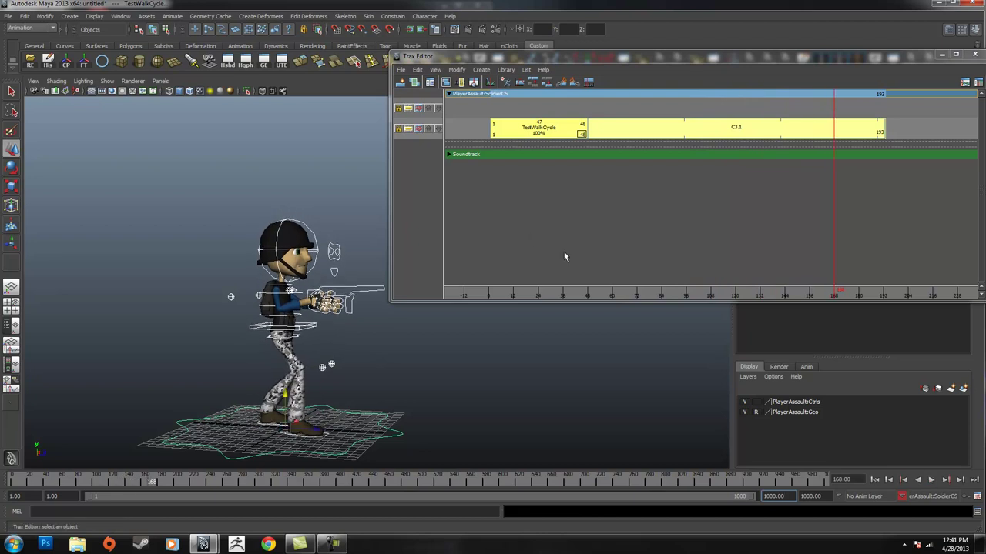
left_click(775, 206)
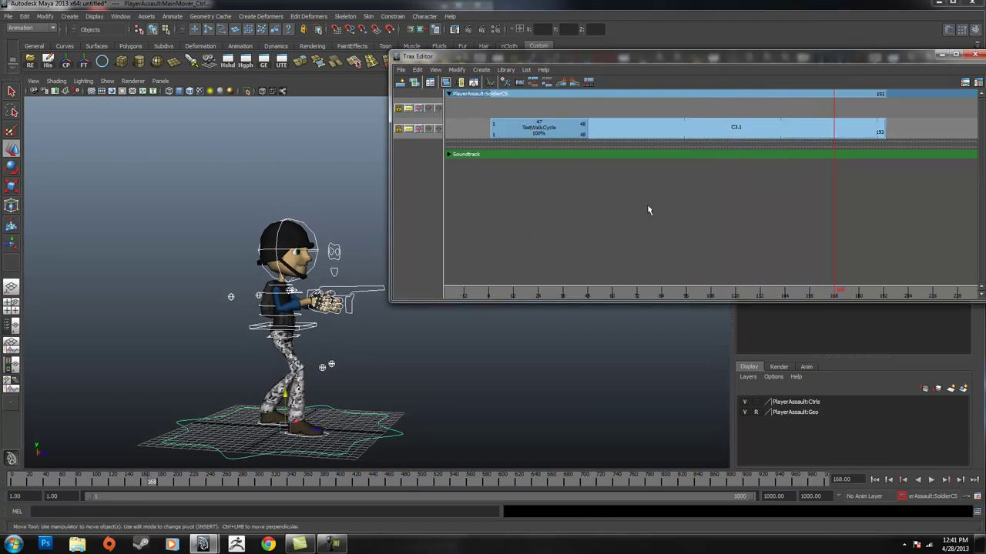
left_click_drag(482, 294, 489, 295)
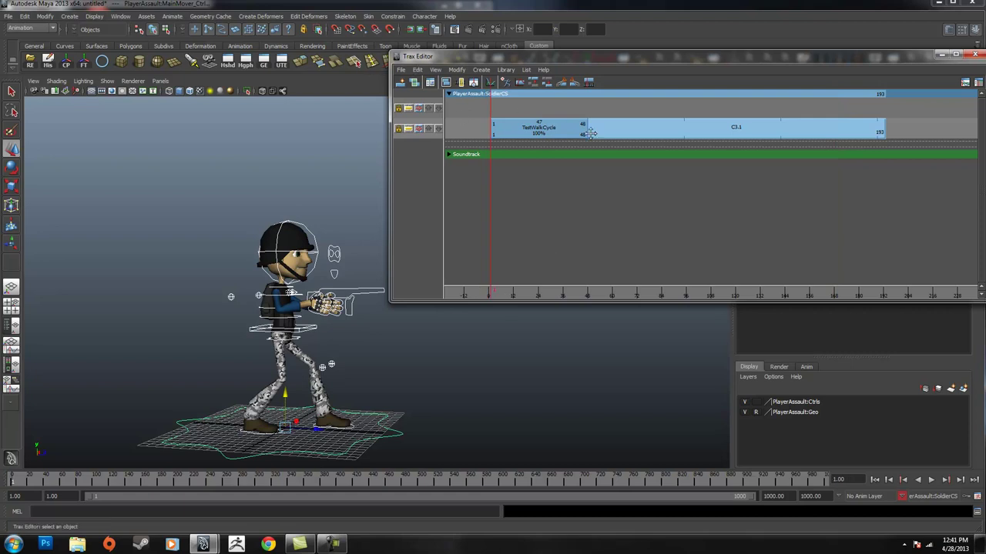
Open the Visor from the Trax Editor and look through its categories around Character Clips.
left_click(401, 70)
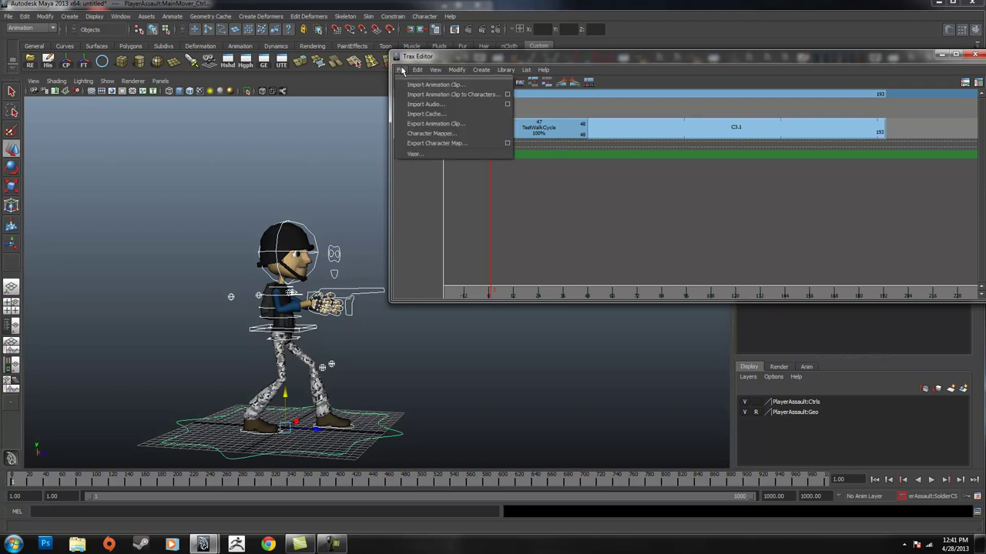
left_click(421, 59)
left_click(401, 69)
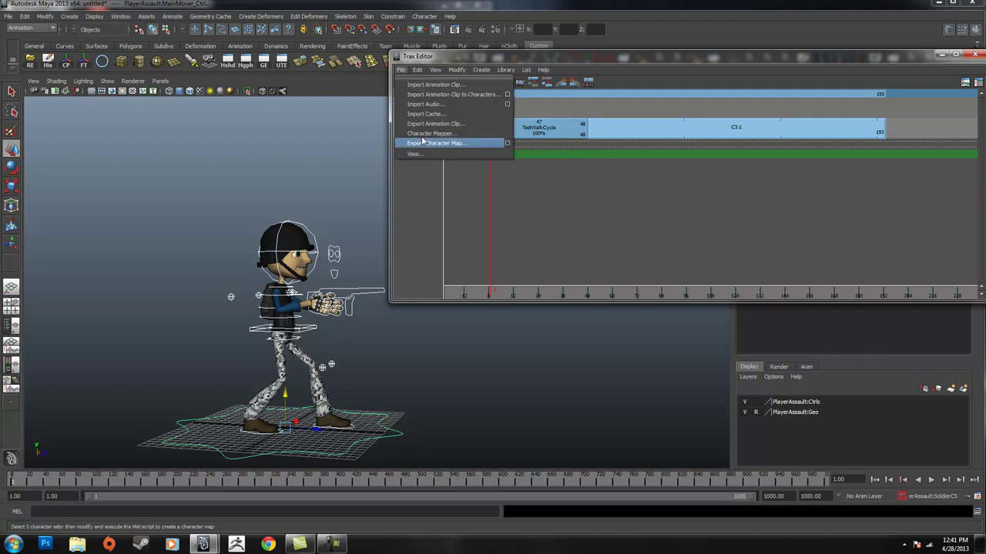
left_click(415, 155)
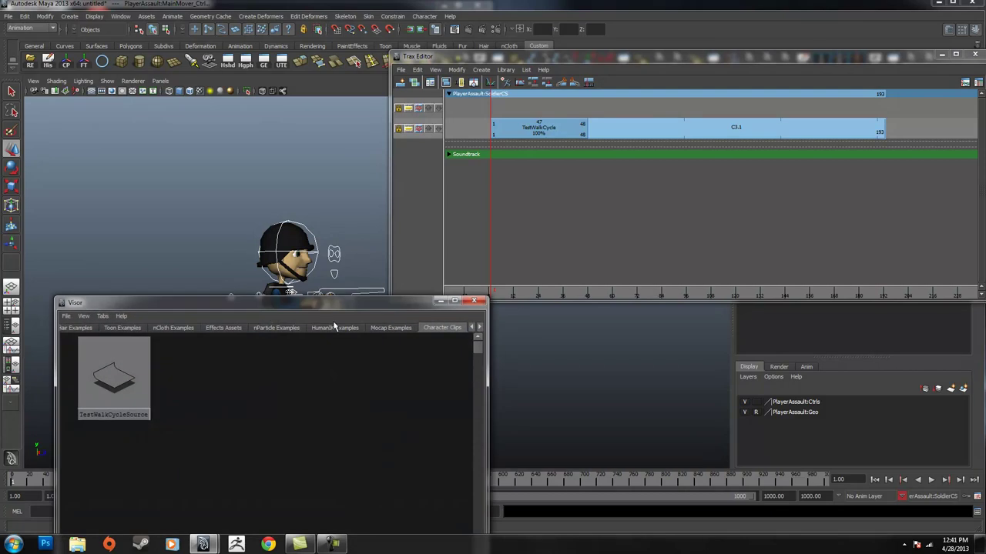
left_click_drag(332, 302, 639, 201)
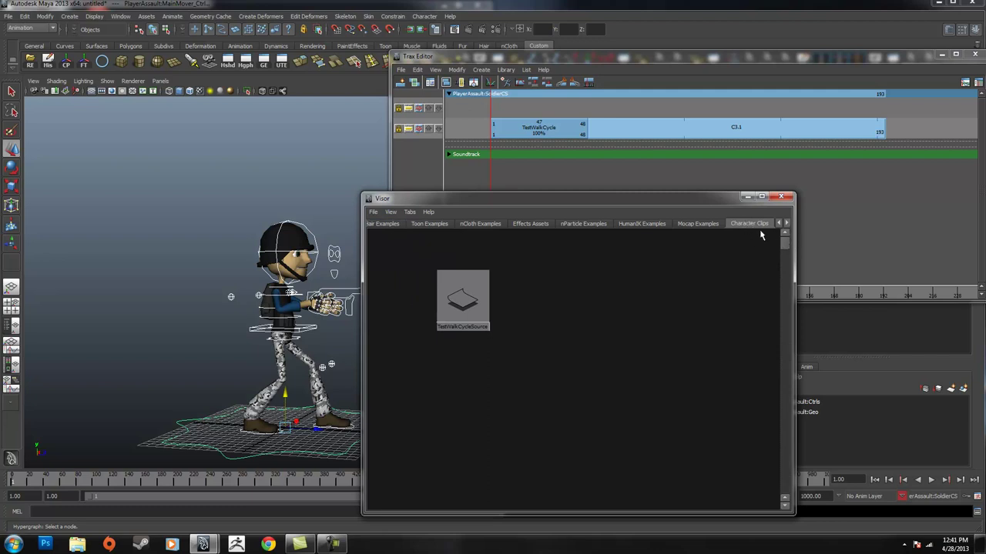
left_click(786, 223)
left_click(785, 222)
left_click(786, 223)
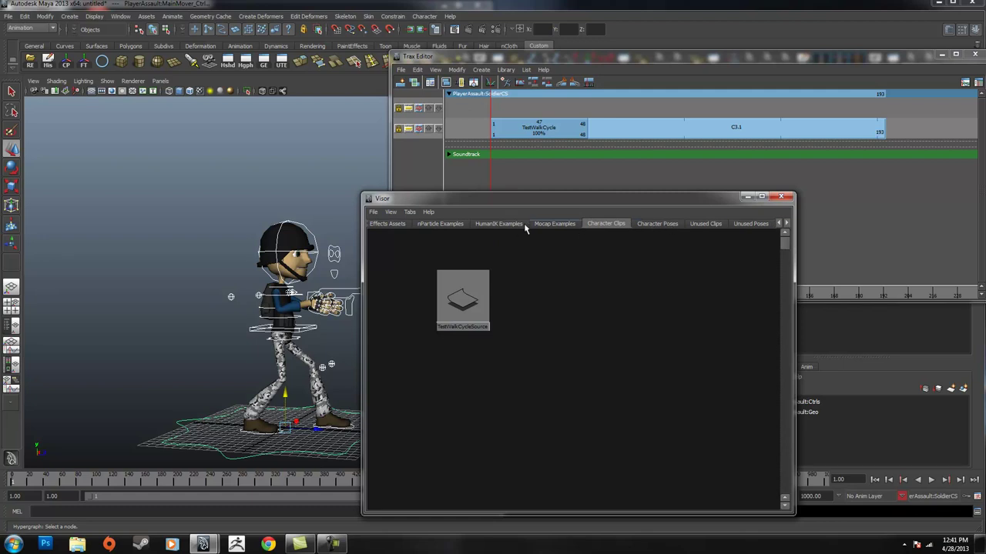
left_click(786, 224)
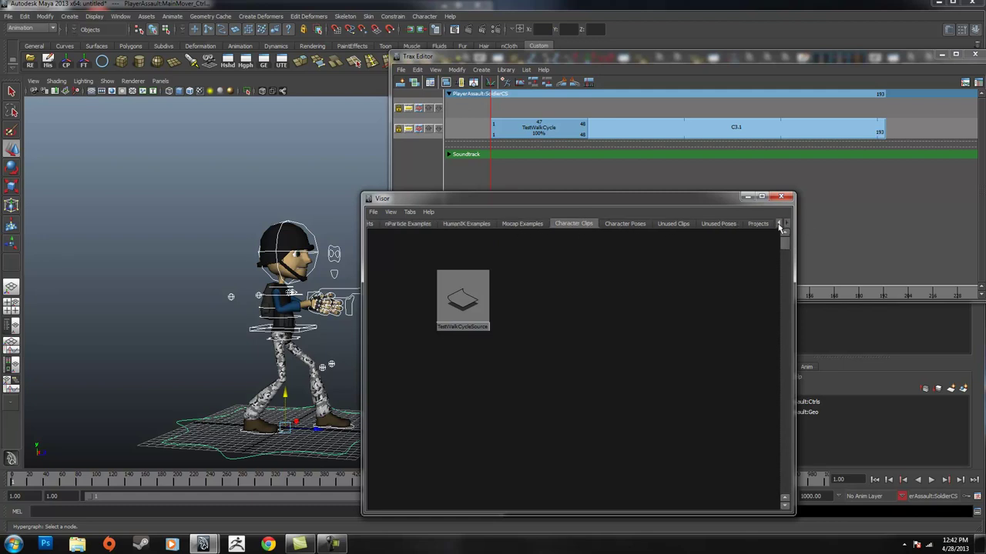
left_click(777, 224)
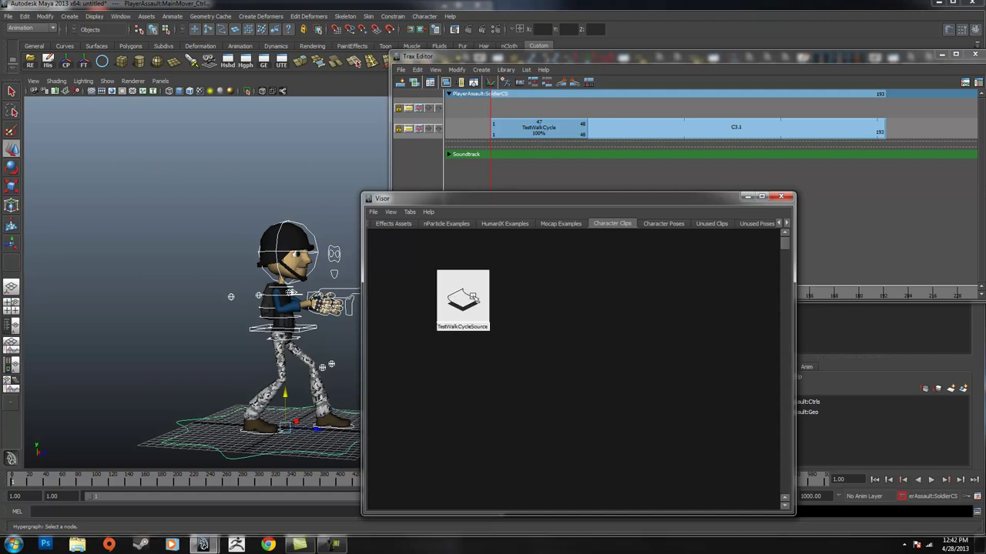
Examine the commands available for the TestWalkCycleSource clip in the Visor.
left_click(471, 297)
right_click(470, 297)
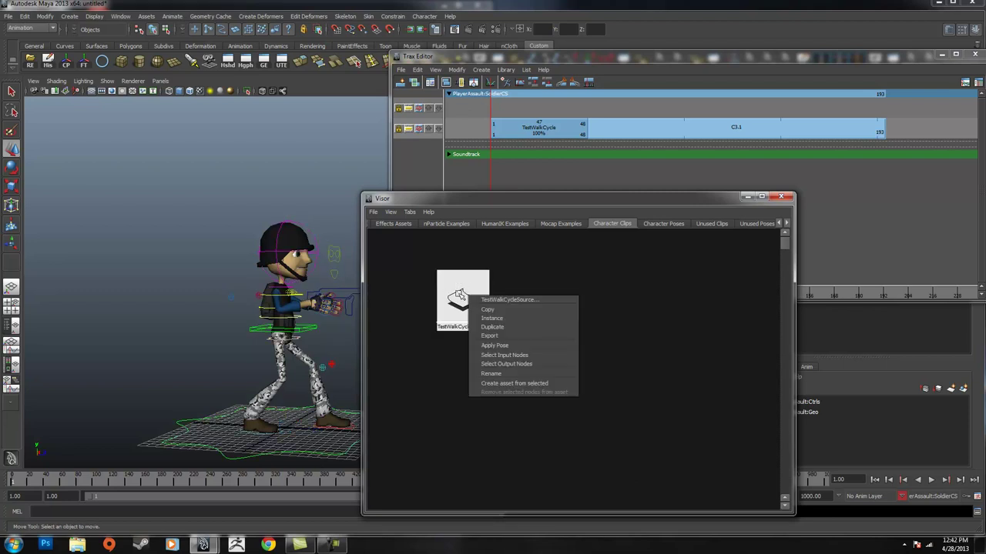
left_click(469, 297)
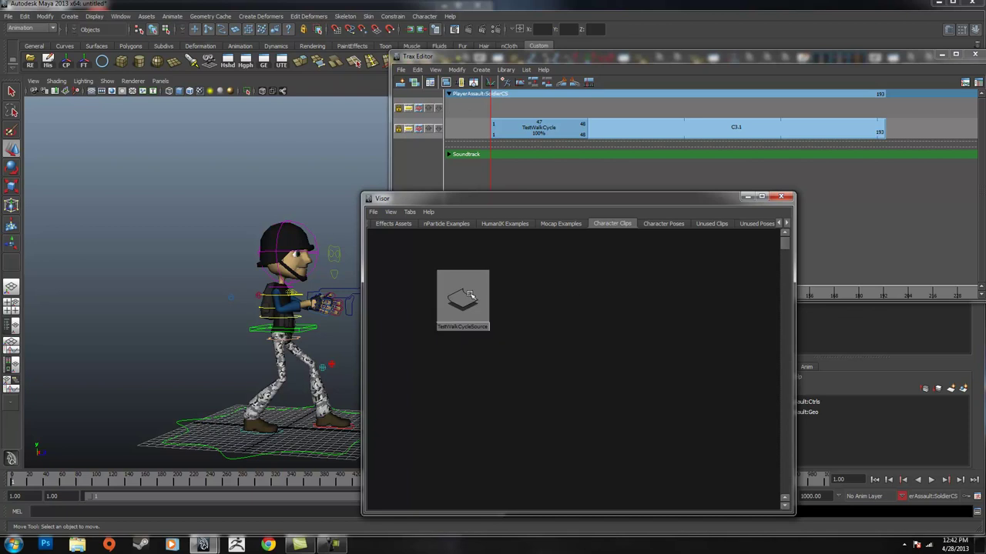
Select the TestWalkCycle clip in the Trax Editor and locate the command for exporting an animation clip.
left_click(530, 131)
left_click(557, 143)
left_click(531, 126)
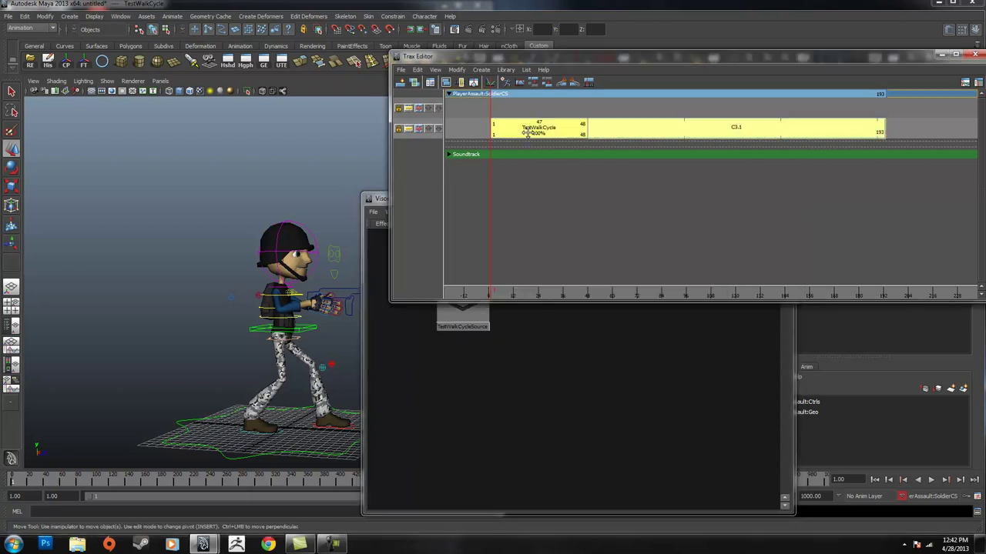
left_click(401, 71)
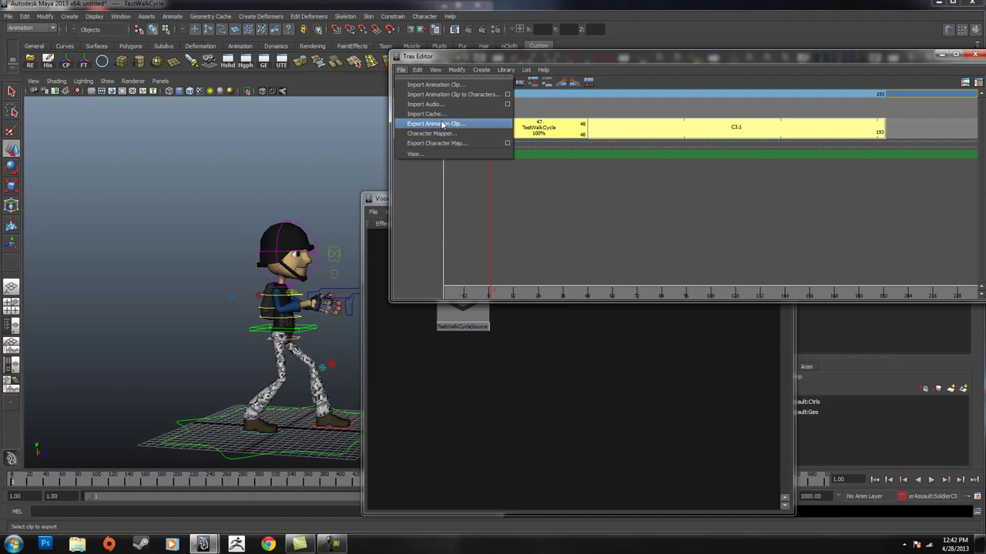
left_click(515, 341)
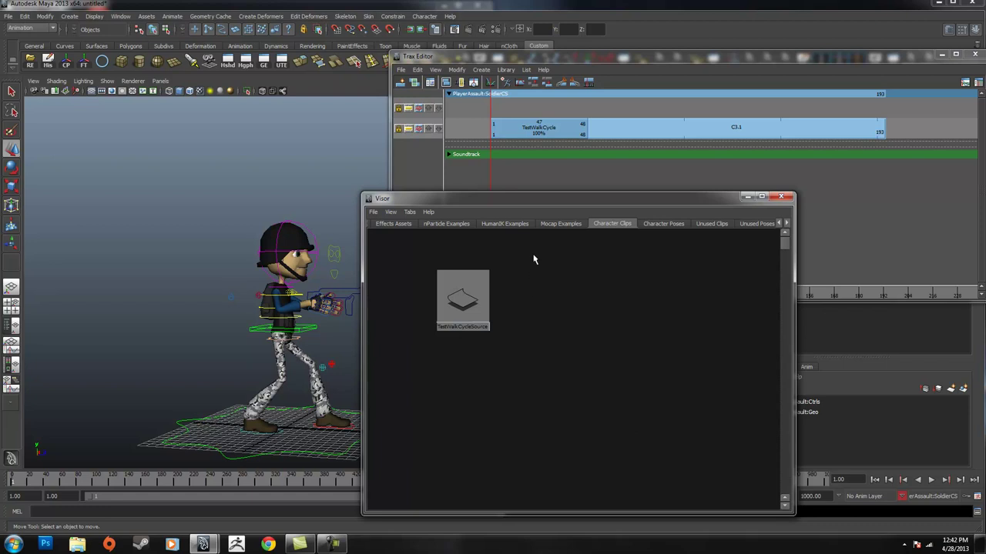
Examine the Visor's import and export commands.
left_click_drag(538, 252, 459, 382)
left_click(374, 213)
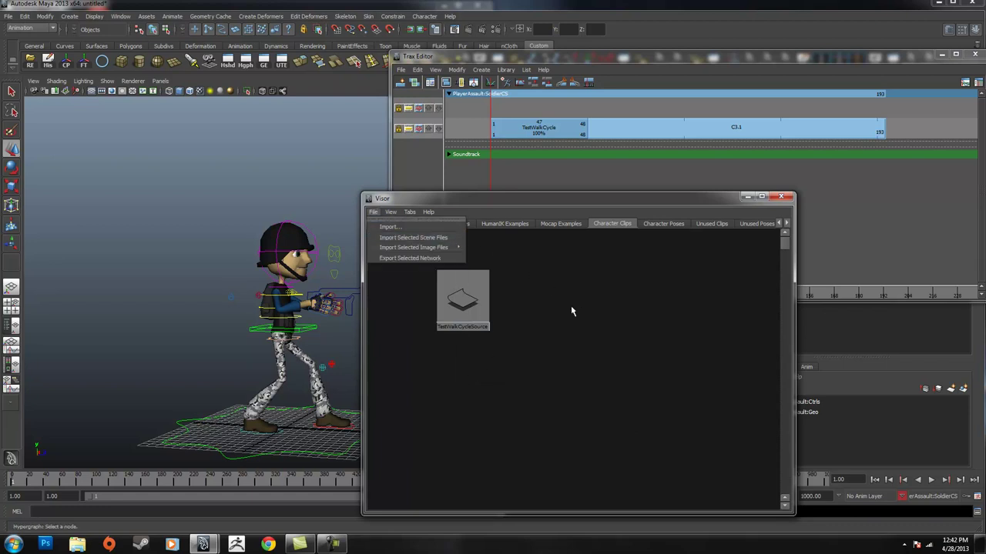
left_click(484, 302)
left_click(709, 209)
Delete the TestWalkCycle clip from the Trax Editor and its TestWalkCycleSource from the Visor, then minimize the Visor.
left_click_drag(920, 131, 510, 167)
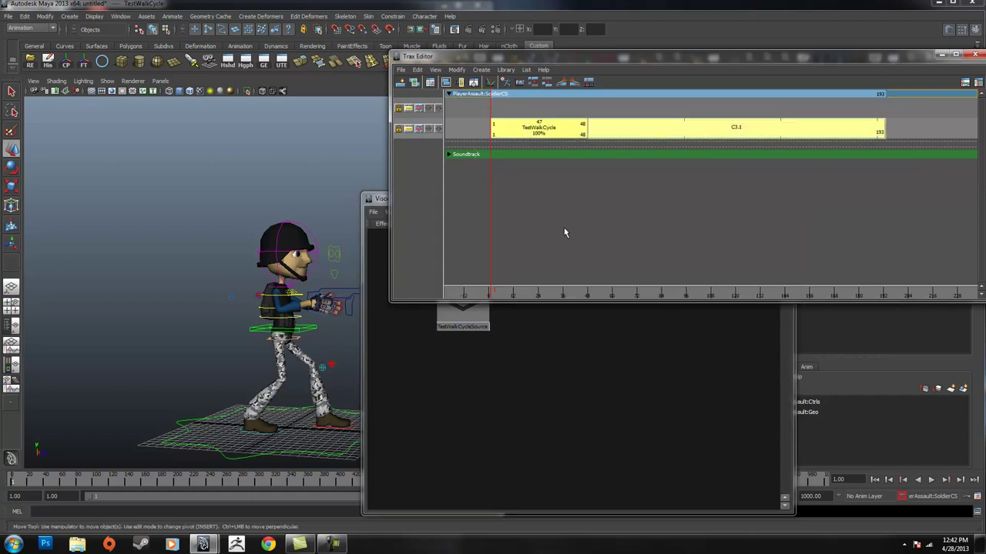
key("Delete")
left_click(501, 365)
left_click_drag(543, 389, 418, 277)
key("Delete")
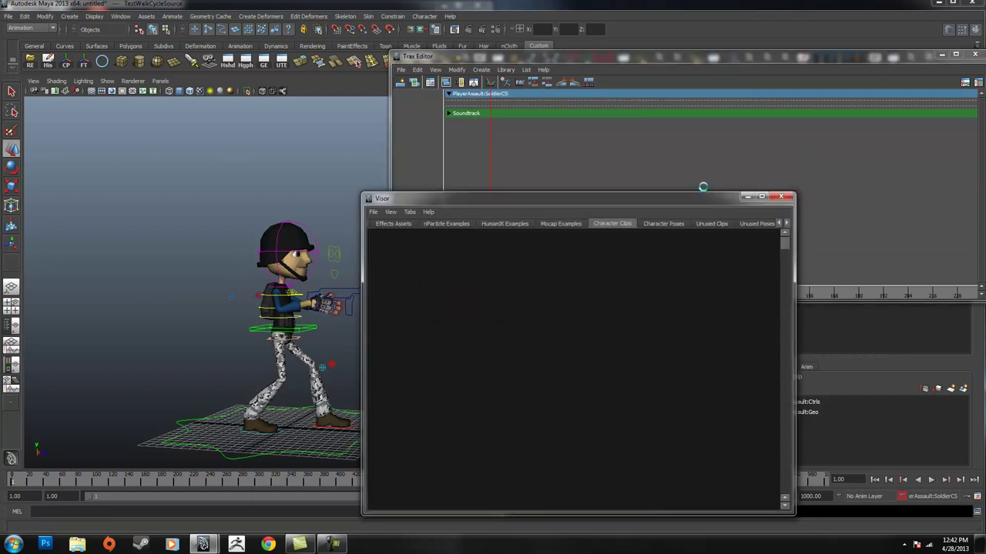
left_click(748, 197)
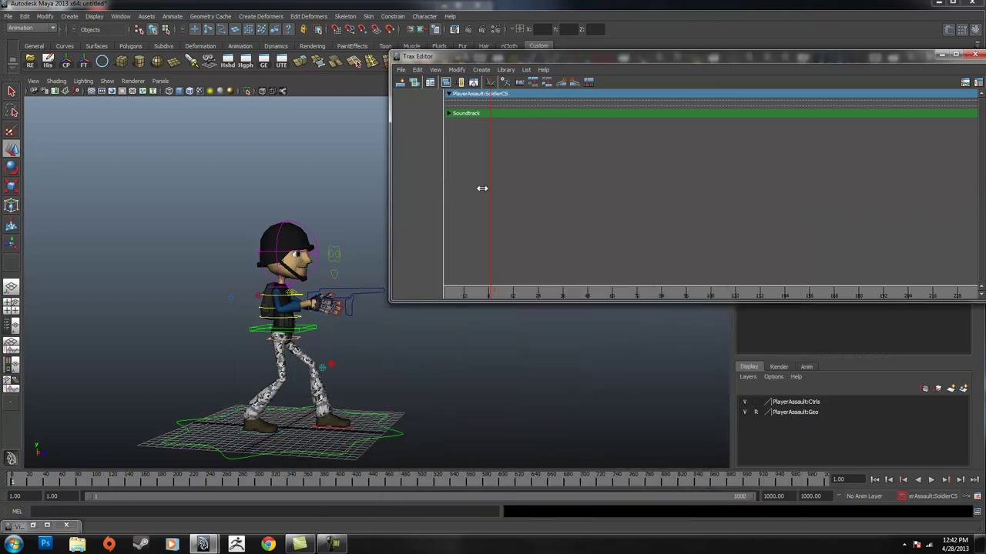
left_click(333, 544)
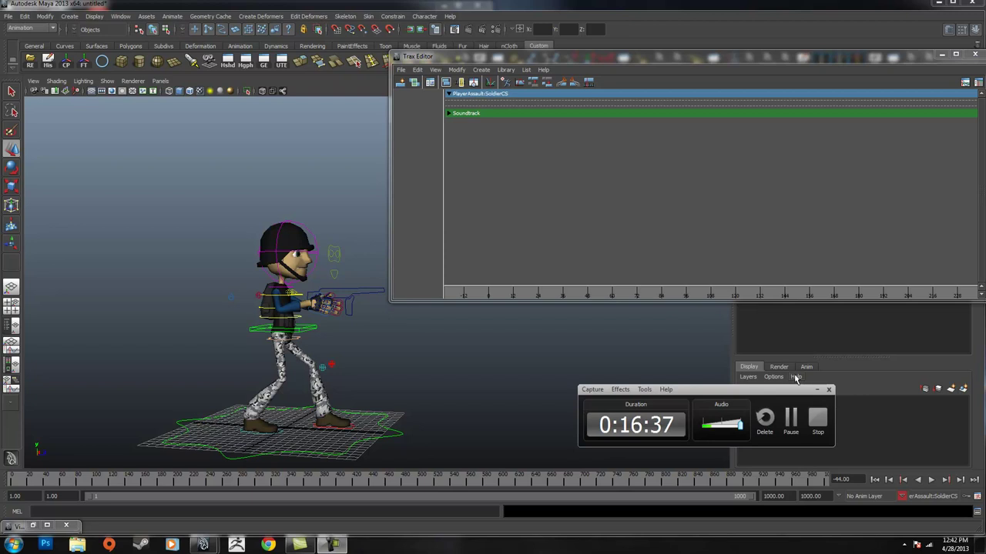
left_click(568, 185)
left_click(817, 389)
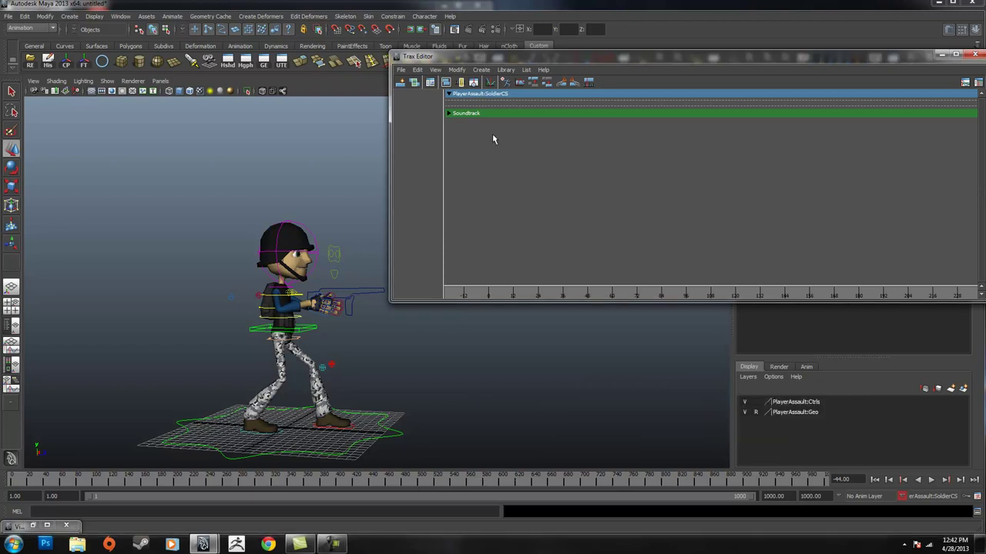
Set the current time to frame 1 and examine the Trax Editor's commands for importing animation clips.
left_click(400, 70)
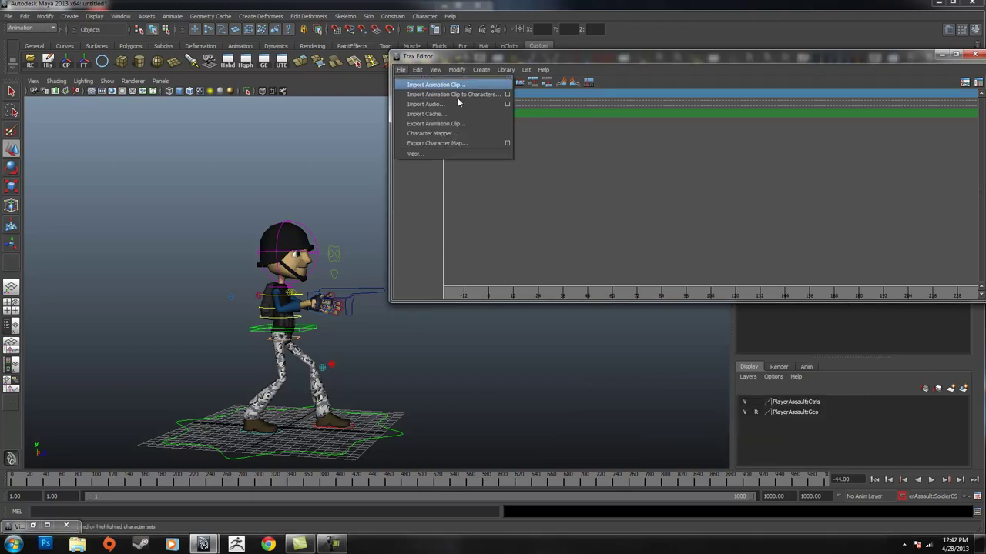
left_click(567, 245)
left_click(31, 485)
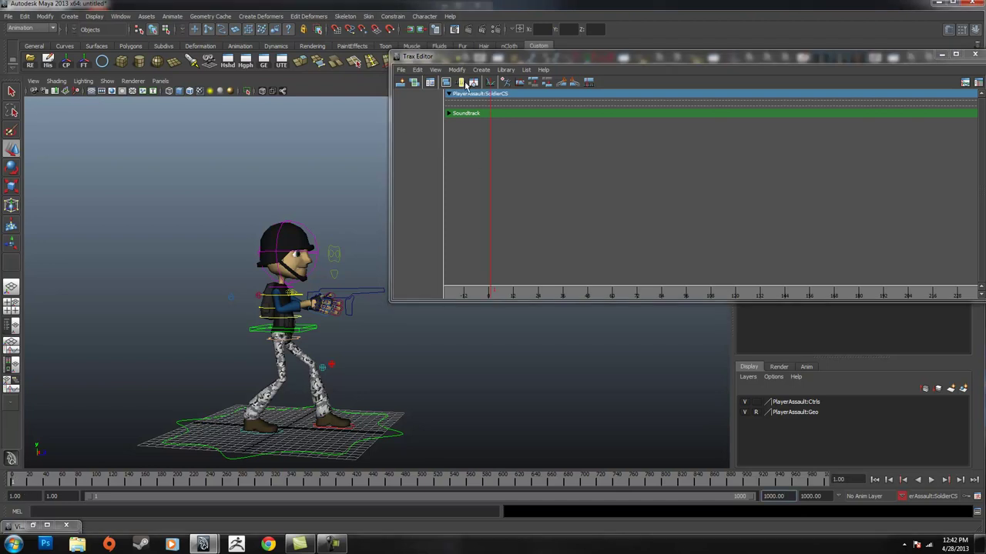
left_click(400, 70)
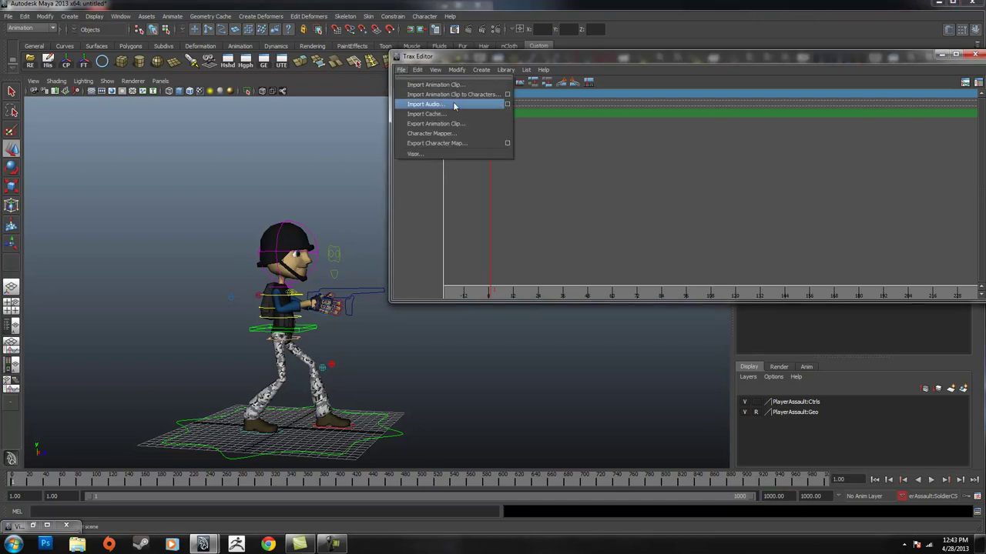
left_click(634, 191)
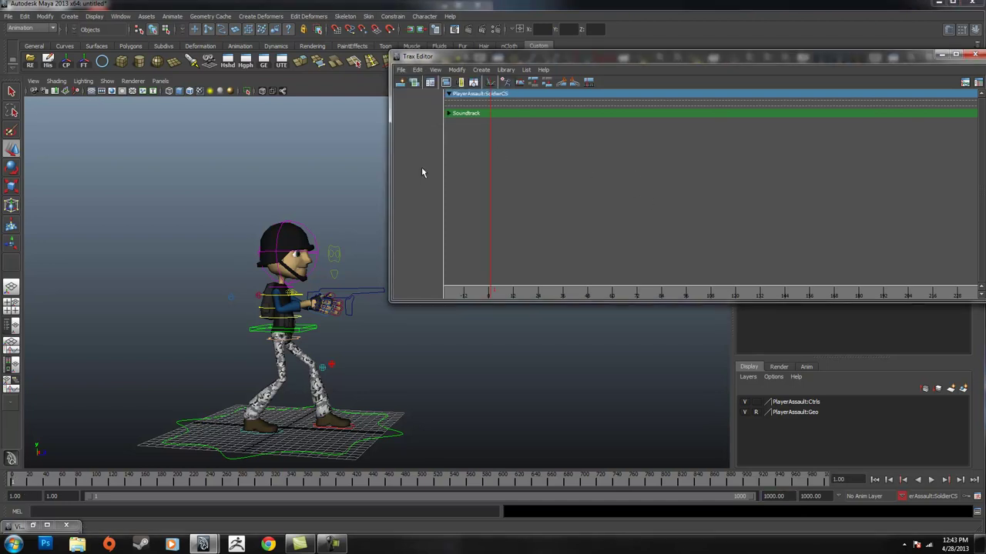
Choose PlayerAssault:SoldierCS as the current character set.
left_click_drag(462, 346, 495, 401, "alt")
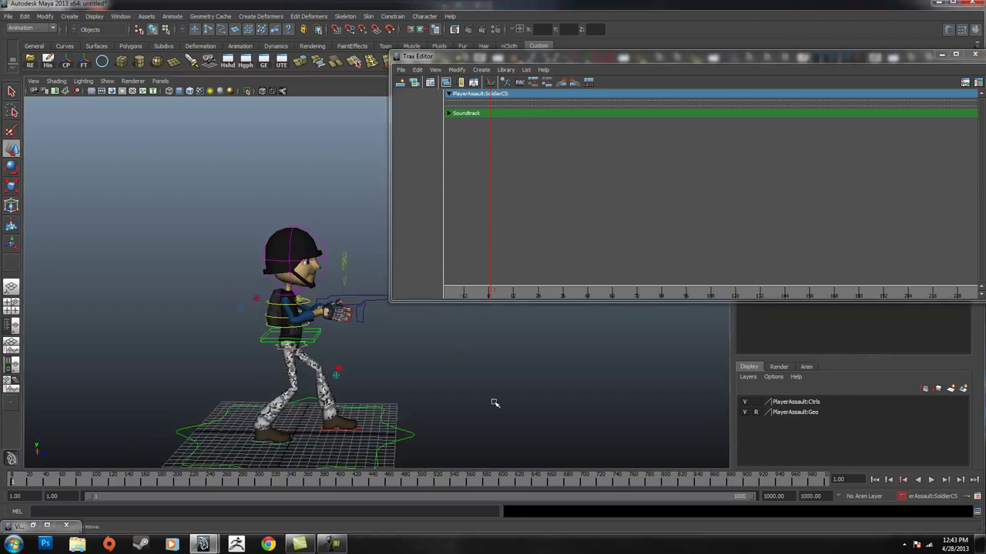
left_click(935, 497)
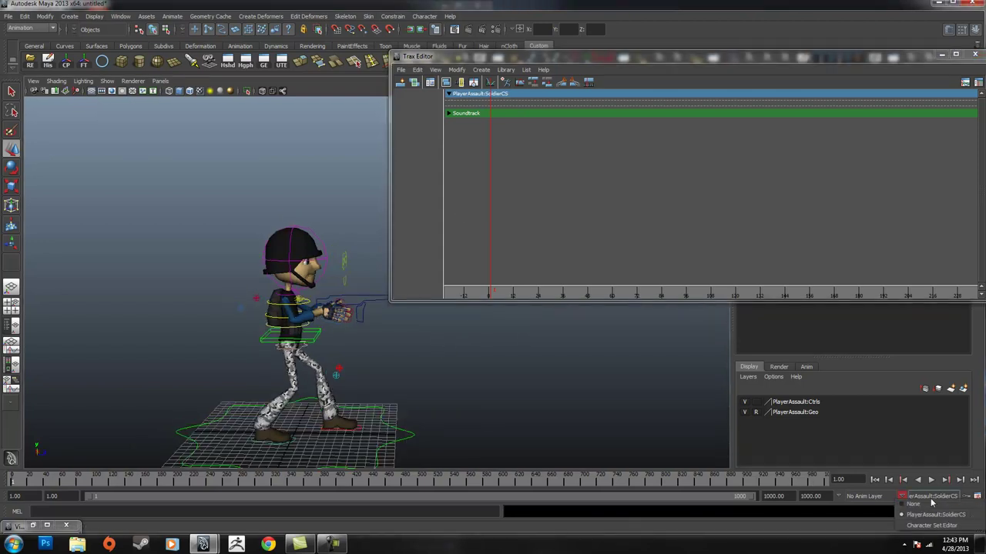
left_click(927, 518)
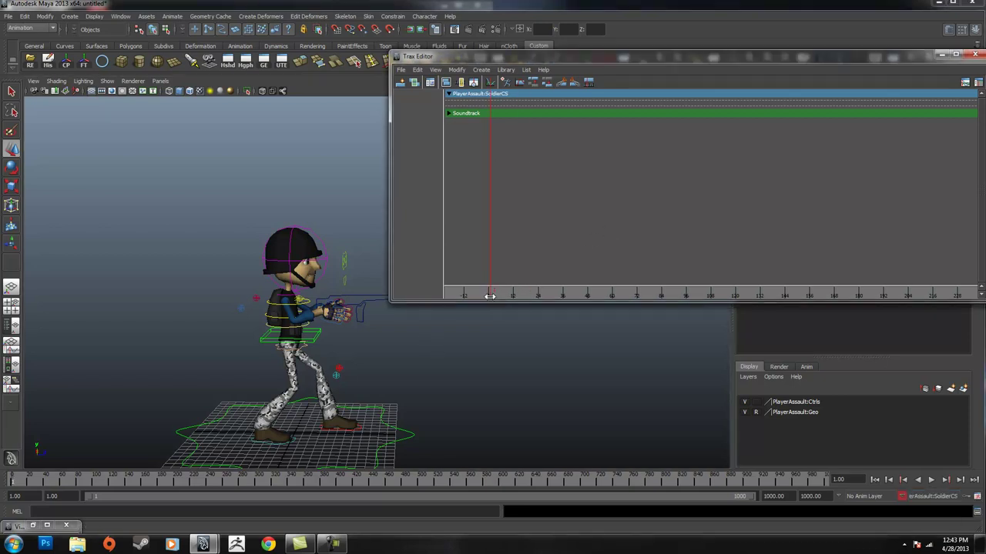
Import the IdolCycle_TEClip.ma animation clip onto the PlayerAssault:SoldierCS character at frame 1.
left_click(401, 70)
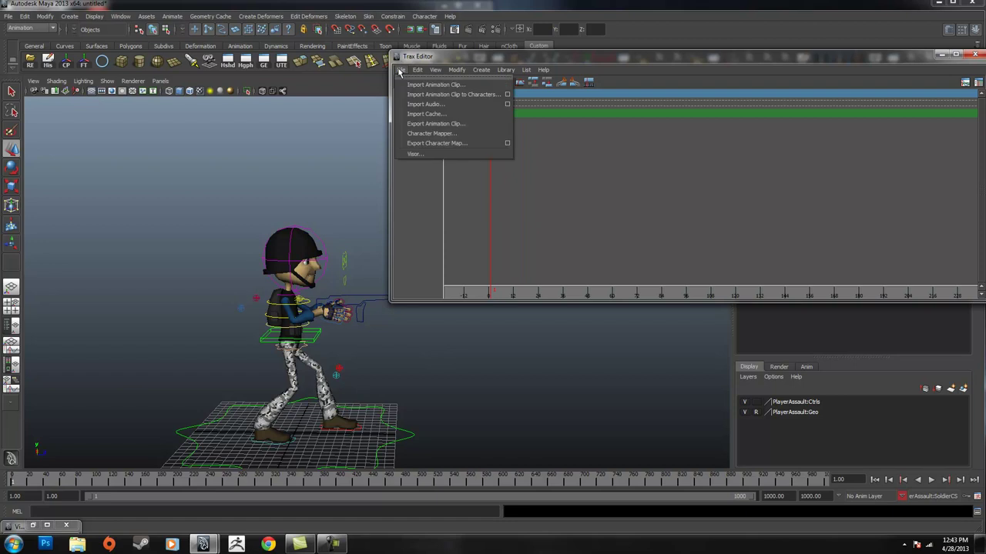
left_click(474, 96)
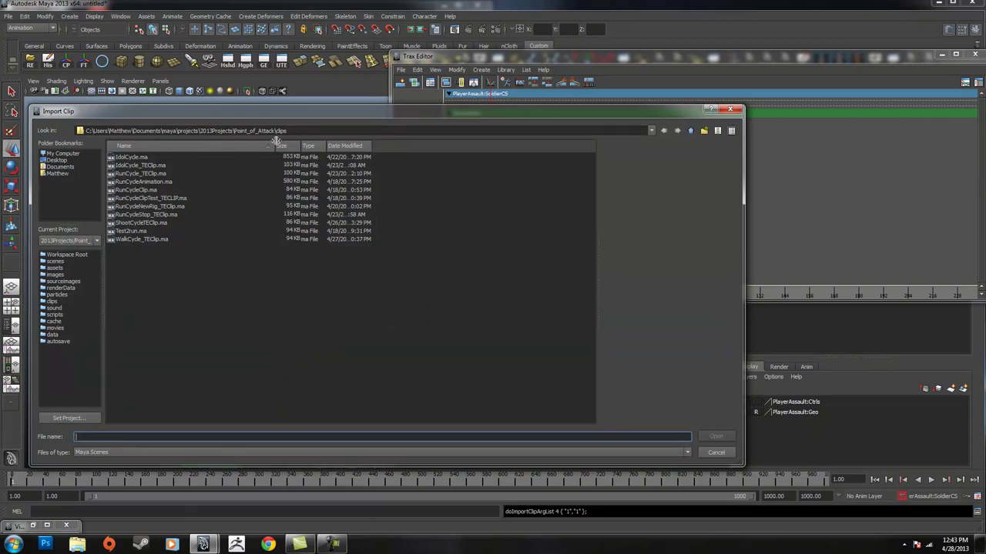
left_click_drag(208, 112, 530, 111)
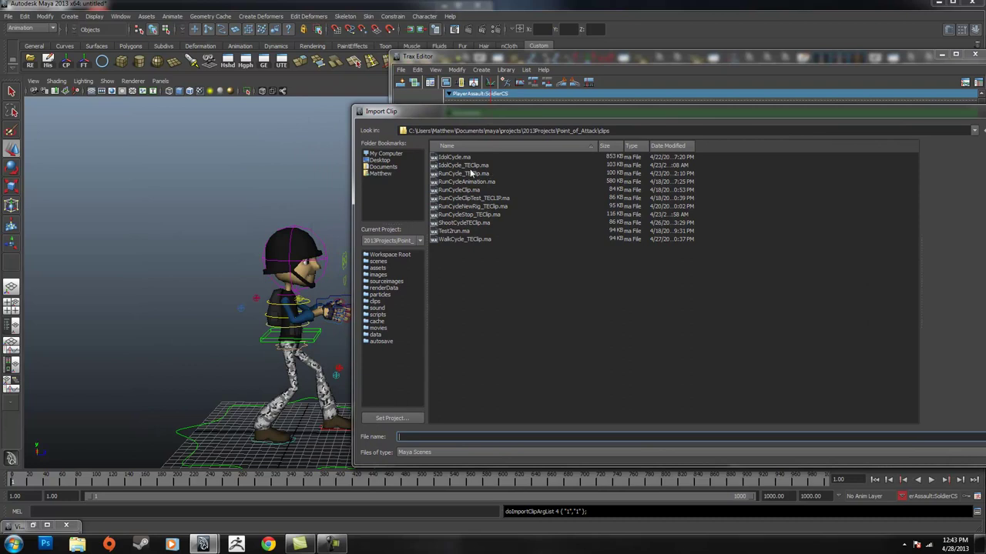
left_click(454, 166)
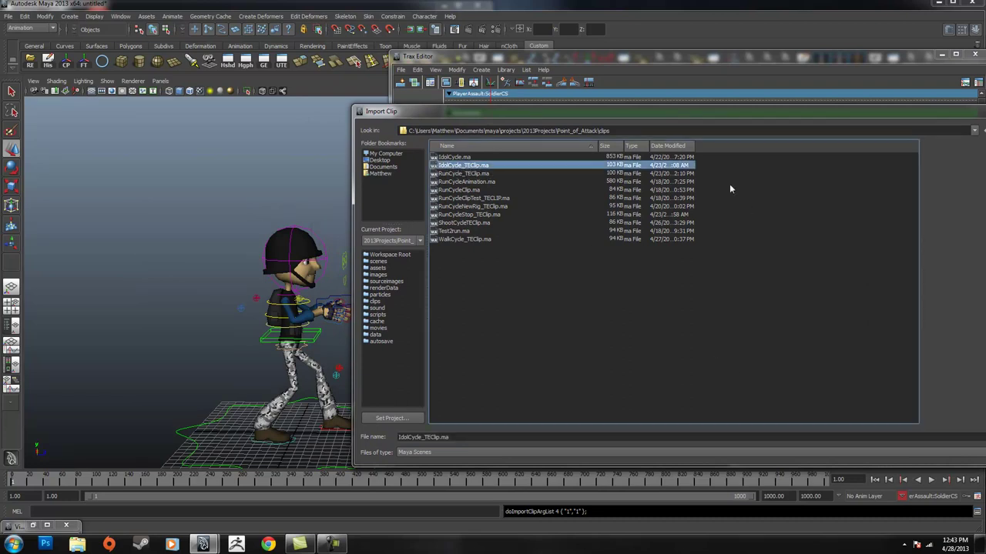
left_click_drag(543, 112, 325, 87)
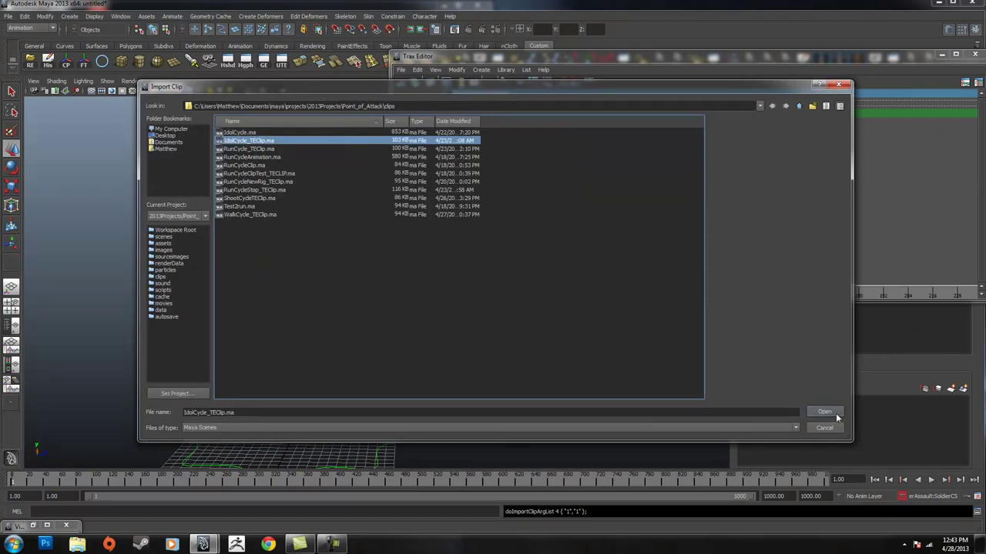
left_click(824, 412)
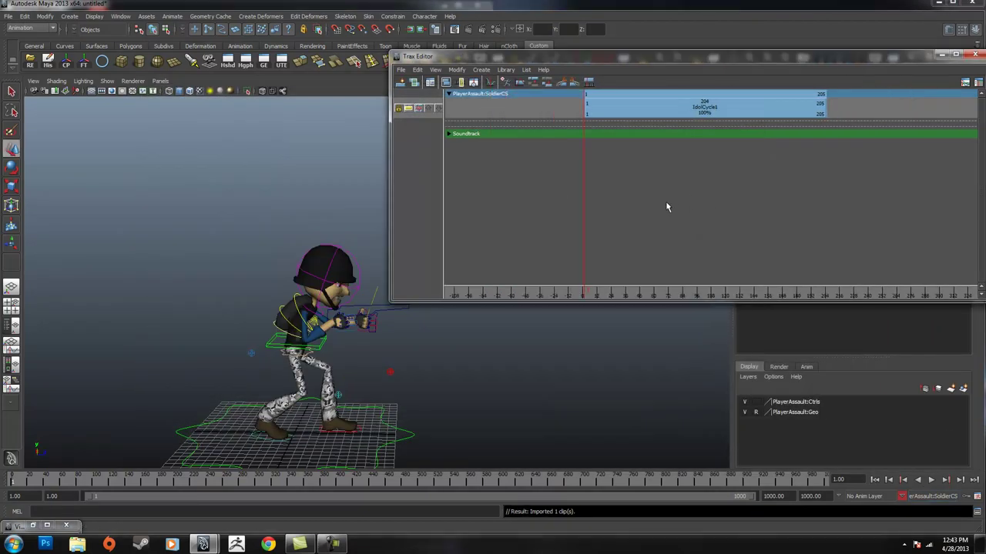
Play back the imported idle clip and examine the soldier's motion from several angles, narrowing the Trax Editor to uncover the viewport.
mouse_move(396, 365)
left_mouse_down("alt")
mouse_move(424, 372)
mouse_move(397, 380)
left_mouse_up("alt")
scroll(398, 380, "up", 5)
middle_click_drag(397, 380, 428, 395, "alt")
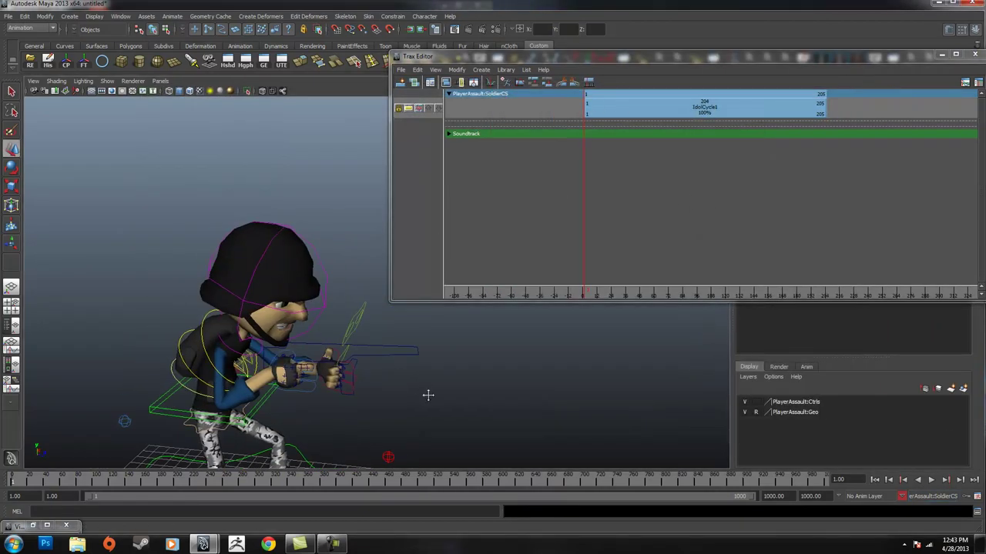
left_click_drag(428, 395, 621, 426, "alt")
left_click(931, 480)
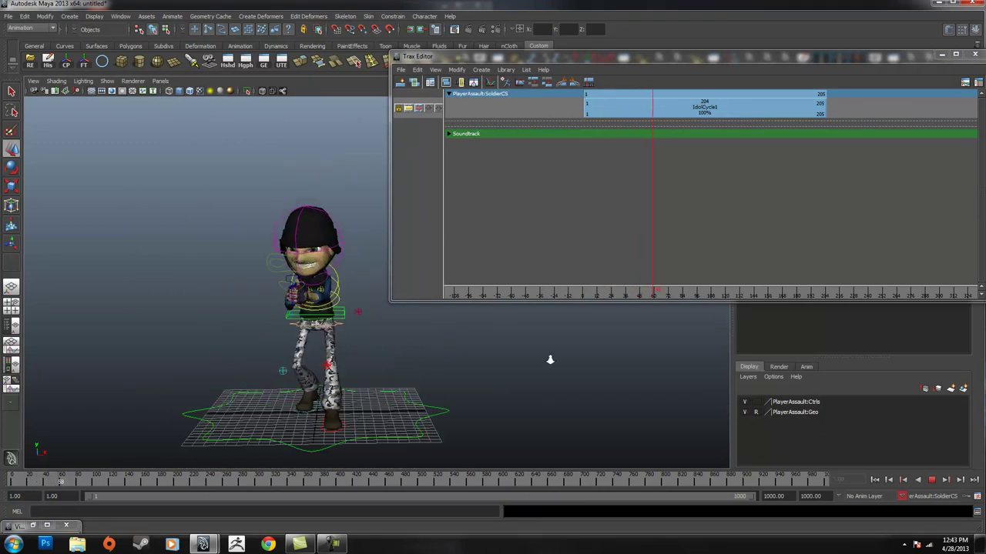
left_click_drag(391, 300, 520, 291)
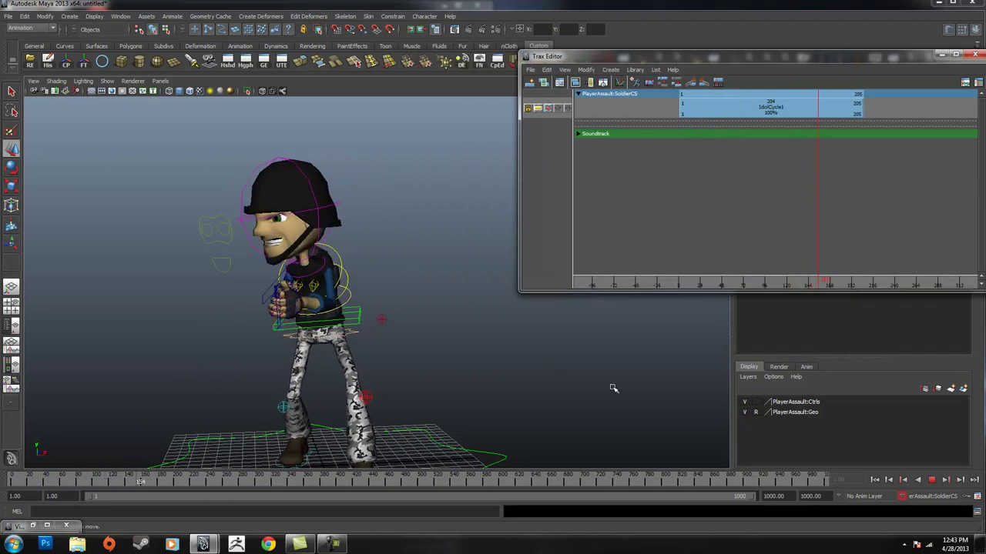
left_click_drag(612, 389, 510, 418, "alt")
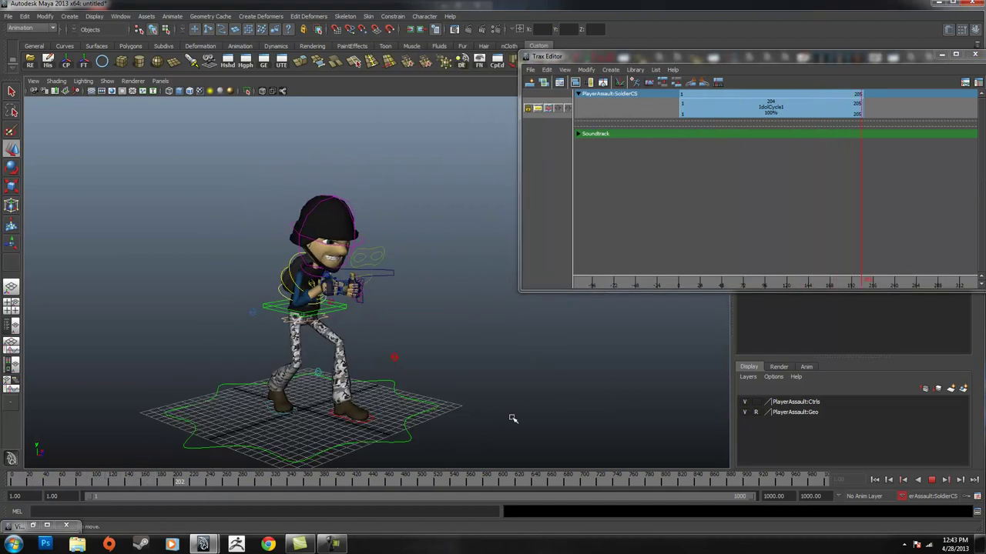
left_click_drag(457, 392, 498, 387, "alt")
left_click(932, 481)
Move the current time to frame 206, just past the end of the idle clip.
mouse_move(726, 278)
left_mouse_down()
mouse_move(667, 284)
mouse_move(864, 281)
left_mouse_up()
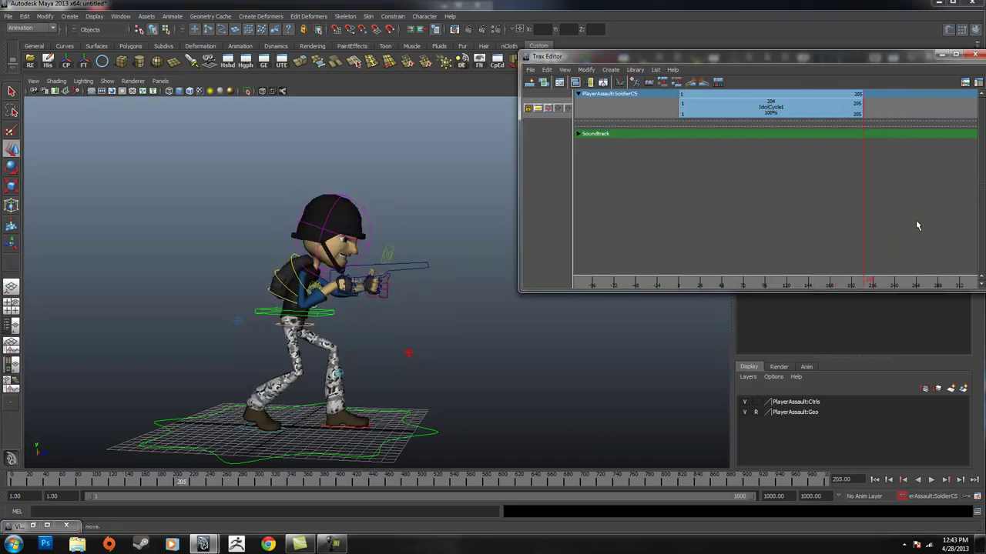
right_click_drag(916, 221, 882, 220, "alt")
middle_click_drag(883, 220, 795, 232, "alt")
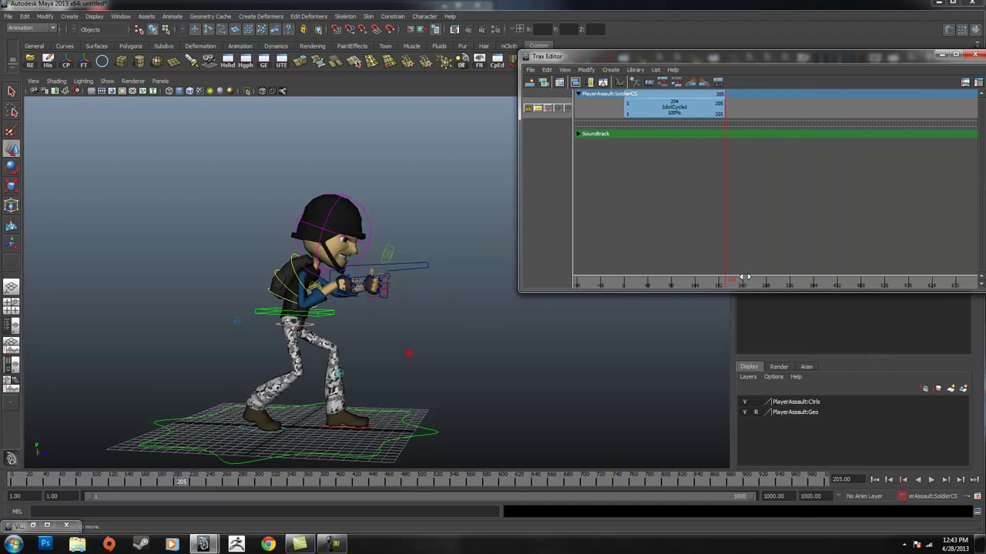
left_click_drag(728, 285, 725, 285)
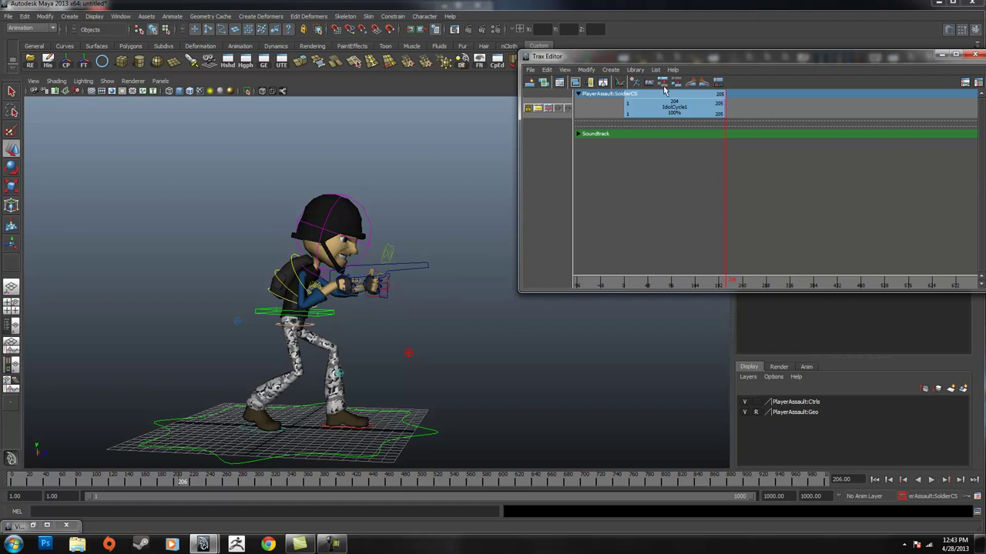
Return to the start of the timeline and replay the idle clip with the soldier seen close up.
left_click_drag(457, 297, 375, 311, "alt")
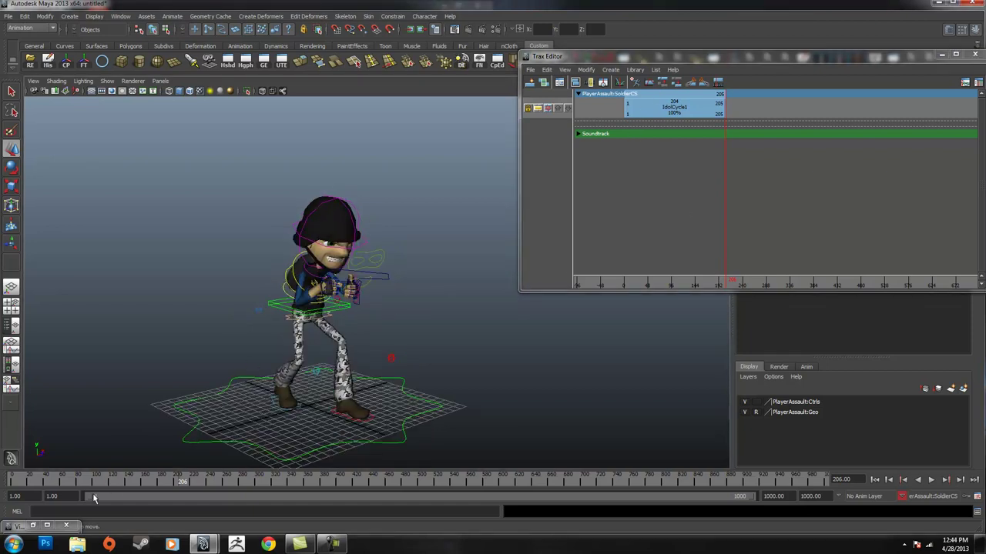
left_click_drag(75, 480, 11, 480)
left_click(931, 479)
scroll(419, 369, "up", 4)
left_click_drag(420, 370, 475, 356, "alt")
left_click(931, 479)
Set the current time to frame 205, exactly at the end of the idle clip.
left_click(718, 282)
left_click_drag(717, 281, 728, 285)
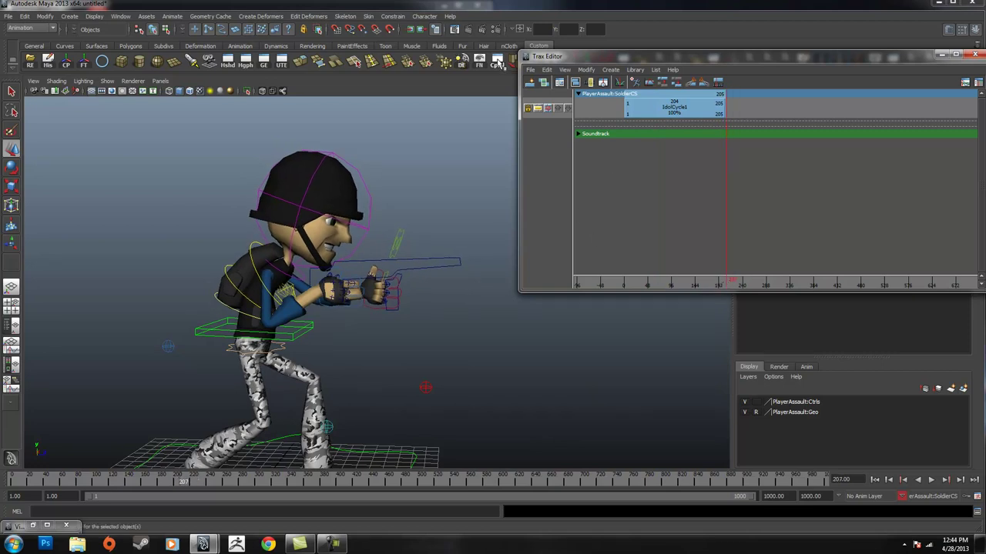
right_click_drag(725, 214, 809, 214, "alt")
middle_click_drag(701, 221, 781, 223, "alt")
left_click_drag(693, 284, 685, 285)
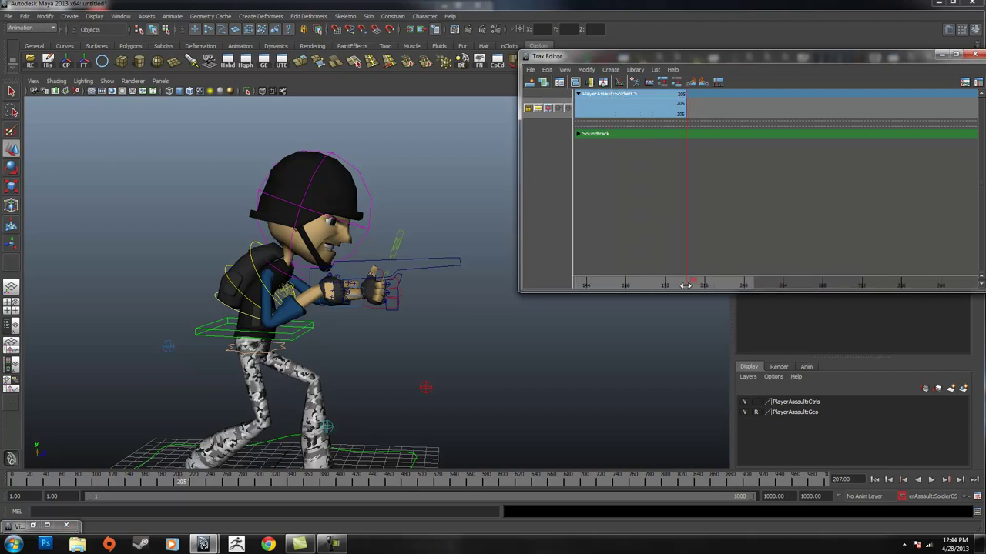
Import the RunCycleNewRig animation clip onto the soldier character at the current frame.
left_click(530, 69)
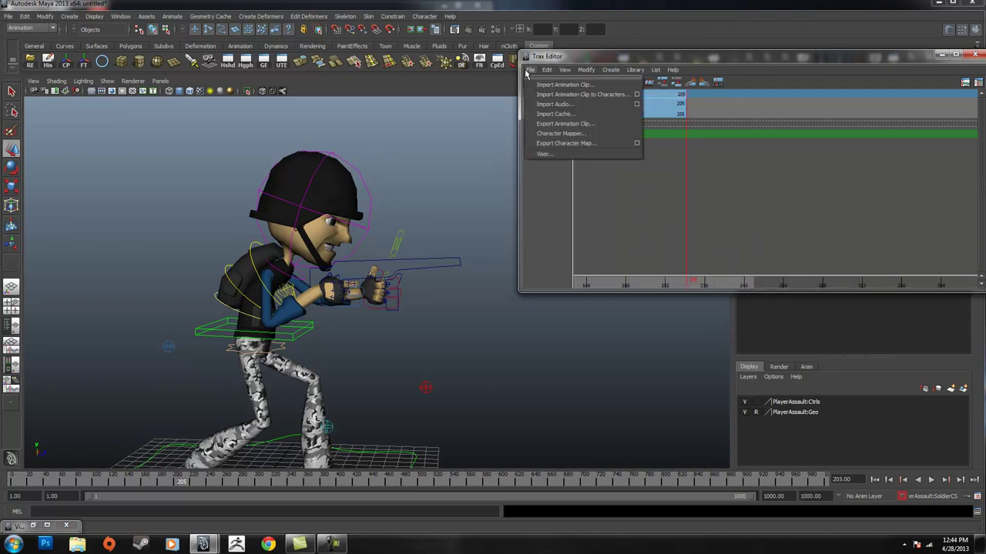
left_click(605, 96)
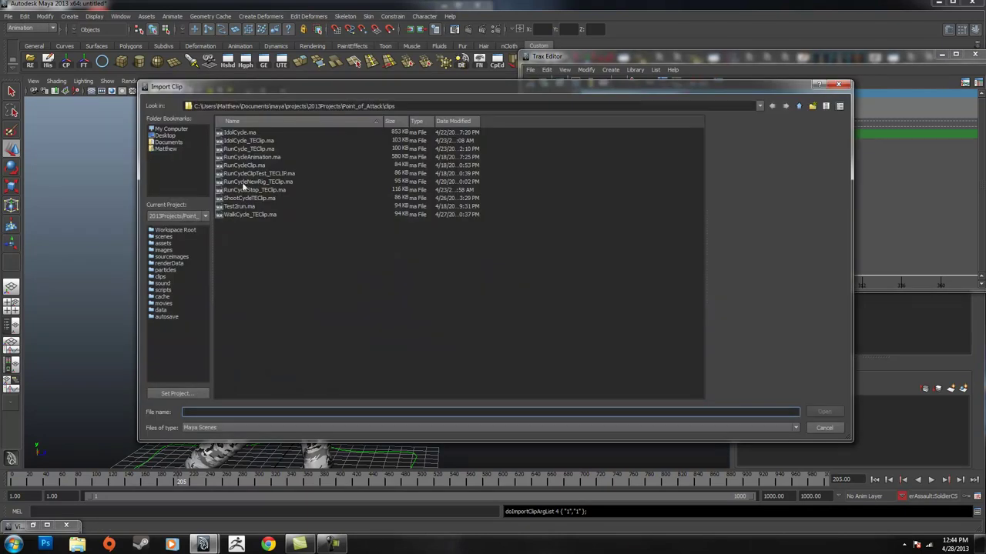
left_click(265, 174)
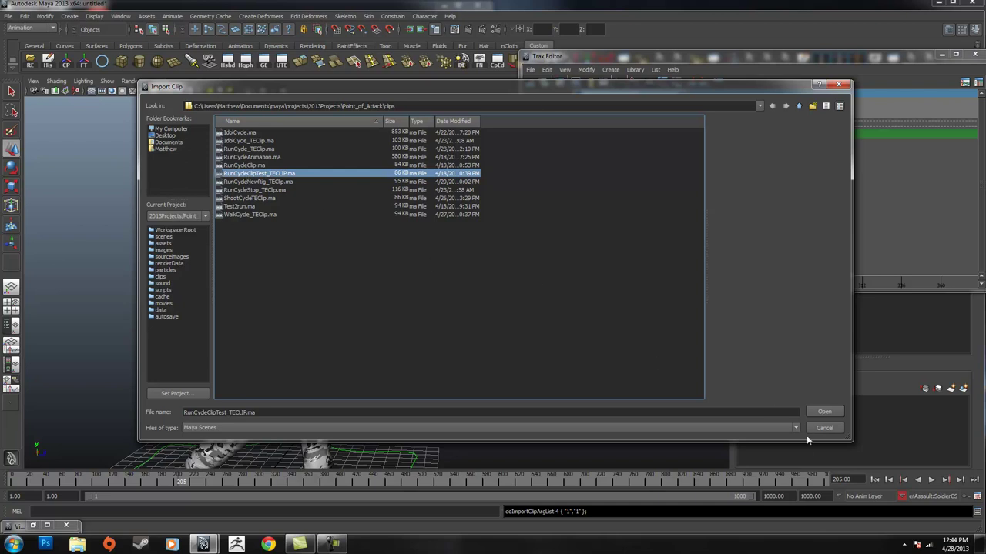
Move the current time to frame 183 and play back the change from the idle clip to the run clip.
mouse_move(669, 284)
left_mouse_down()
mouse_move(659, 283)
mouse_move(690, 283)
mouse_move(633, 290)
left_mouse_up()
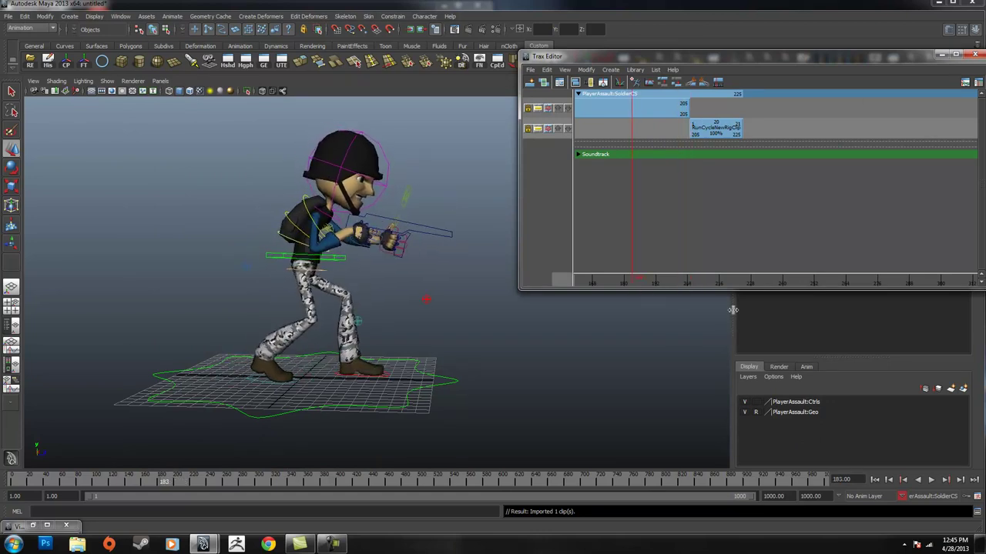
left_click(931, 479)
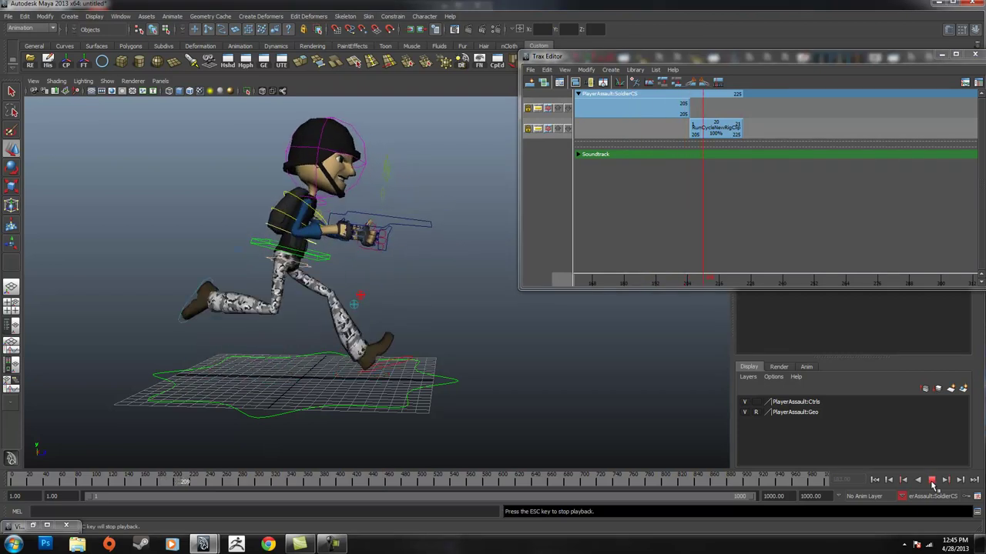
left_click(931, 480)
Extend the run clip with 4.4 cycles so it ends at frame 314, and play back the transition from frame 187.
right_click_drag(808, 176, 758, 186, "alt")
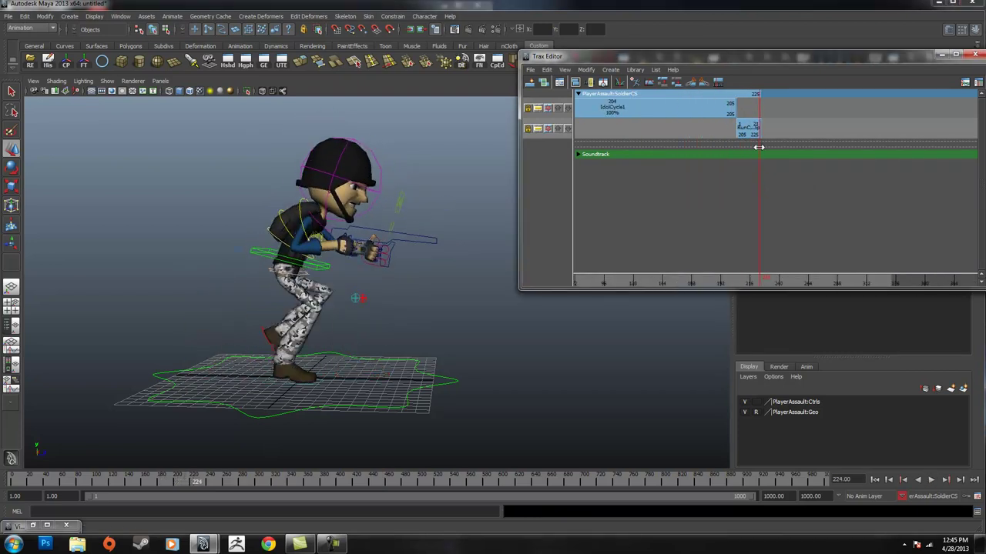
left_click_drag(758, 146, 856, 156)
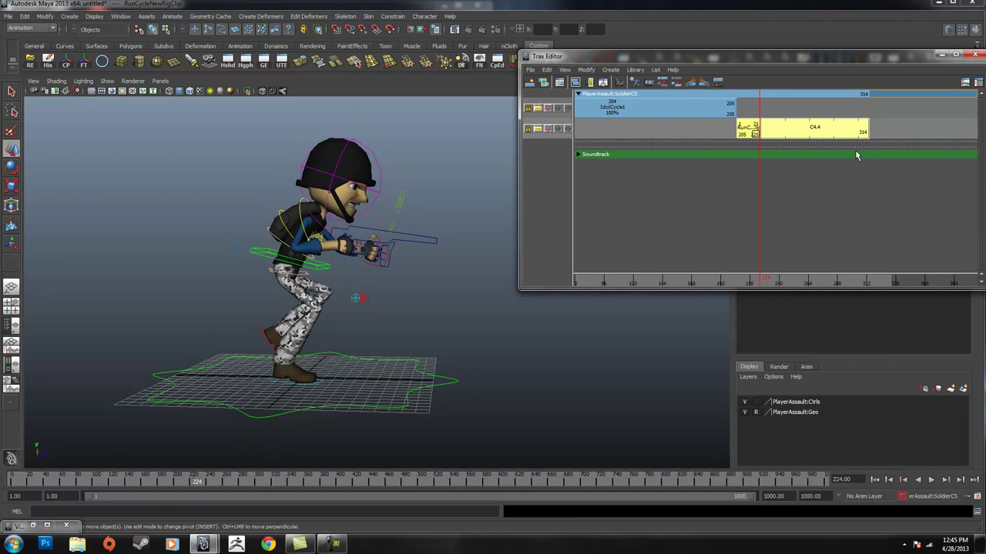
left_click(715, 282)
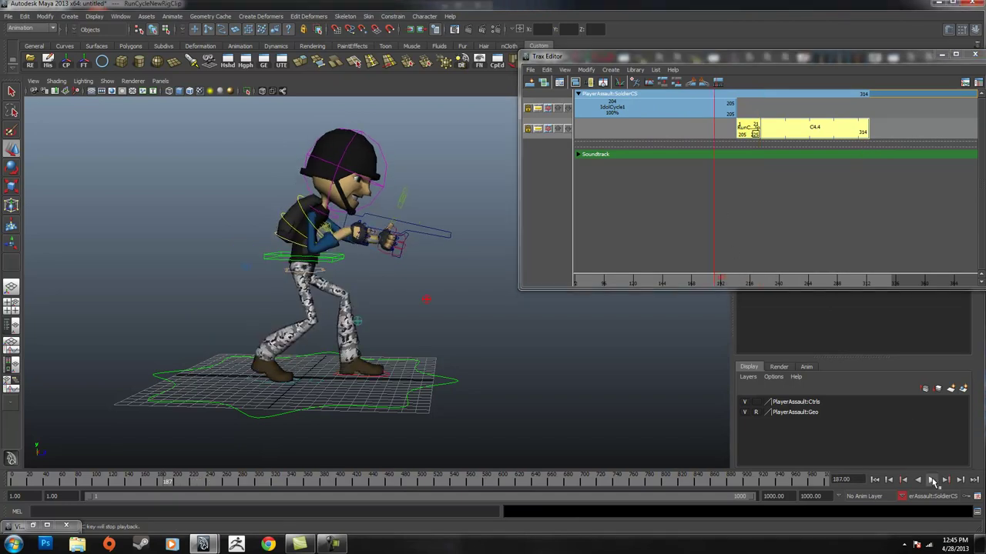
left_click(931, 480)
left_click(932, 481)
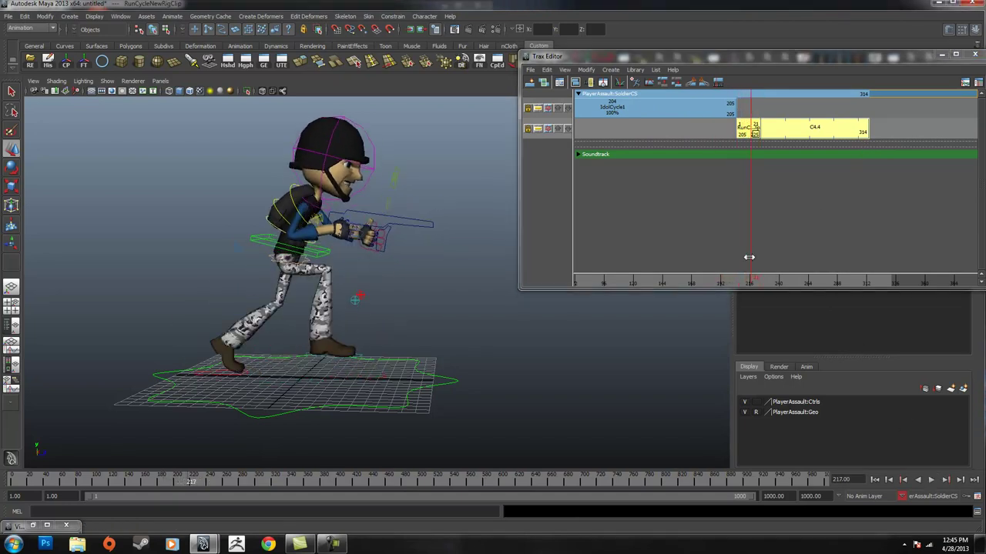
Undo the last edits to RunCycleNewRigClip so its post-cycle extension is removed.
left_click_drag(743, 278, 737, 279)
right_click_drag(723, 238, 846, 214, "alt")
middle_click_drag(607, 210, 661, 208, "alt")
right_click_drag(661, 208, 708, 214, "alt")
middle_click_drag(708, 213, 889, 214, "alt")
key("ctrl+z")
key("ctrl+z")
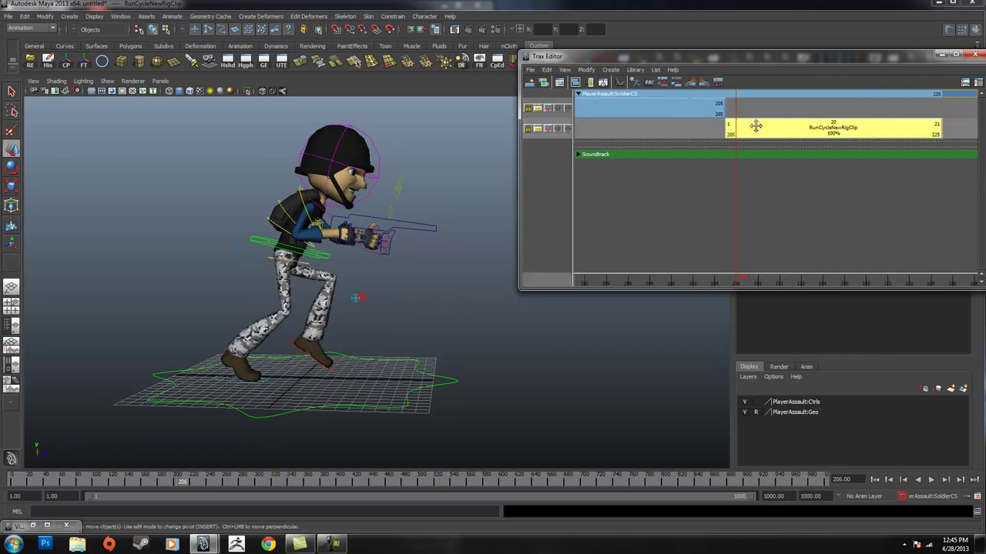
Move RunCycleNewRigClip so it starts at frame 206, and set the current time to frame 202.
left_click_drag(753, 130, 766, 130)
left_click_drag(737, 281, 691, 283)
mouse_move(797, 245)
right_mouse_down("alt")
mouse_move(758, 249)
mouse_move(775, 204)
right_mouse_up("alt")
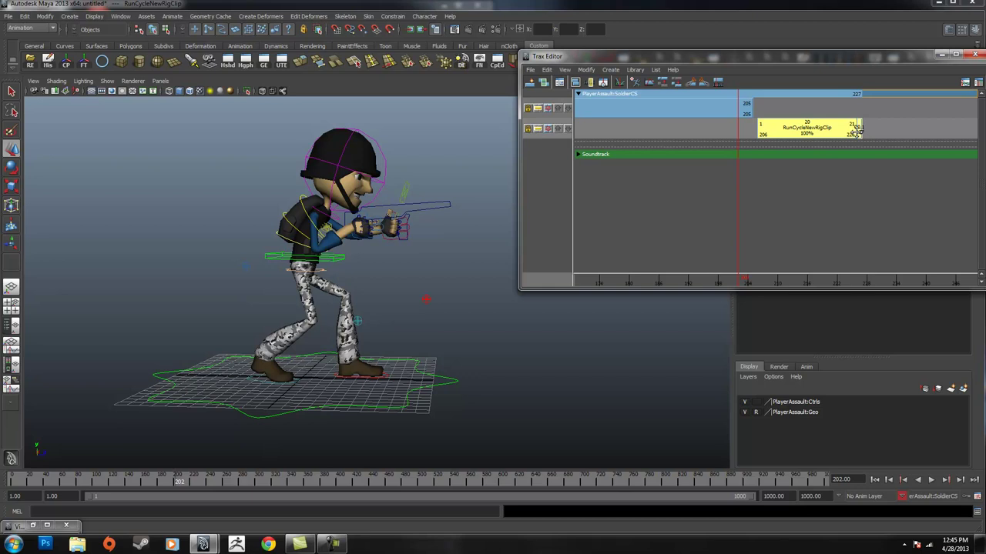
Select both RunCycleNewRigClip and the idle clip IdolCycle1 in the Trax Editor.
left_click(809, 208)
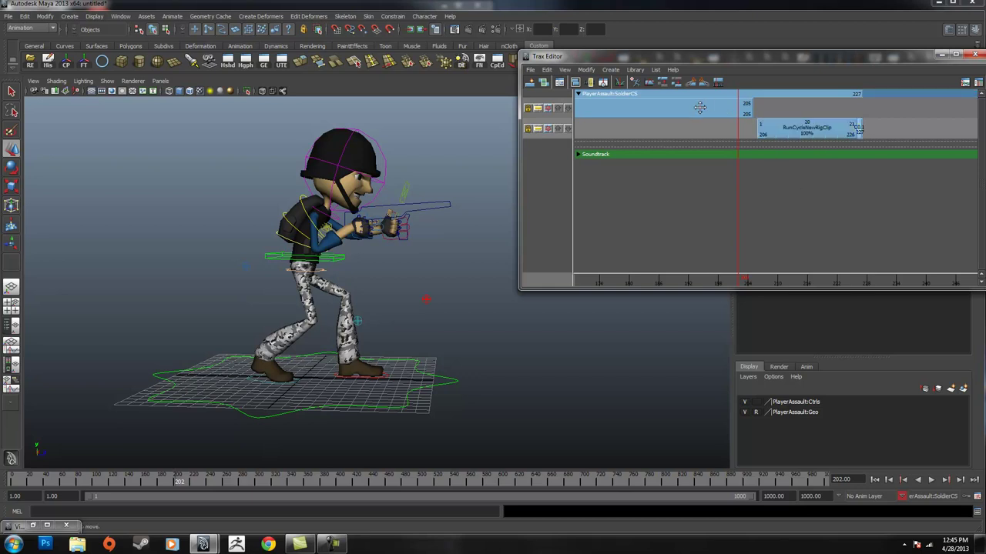
left_click(699, 107)
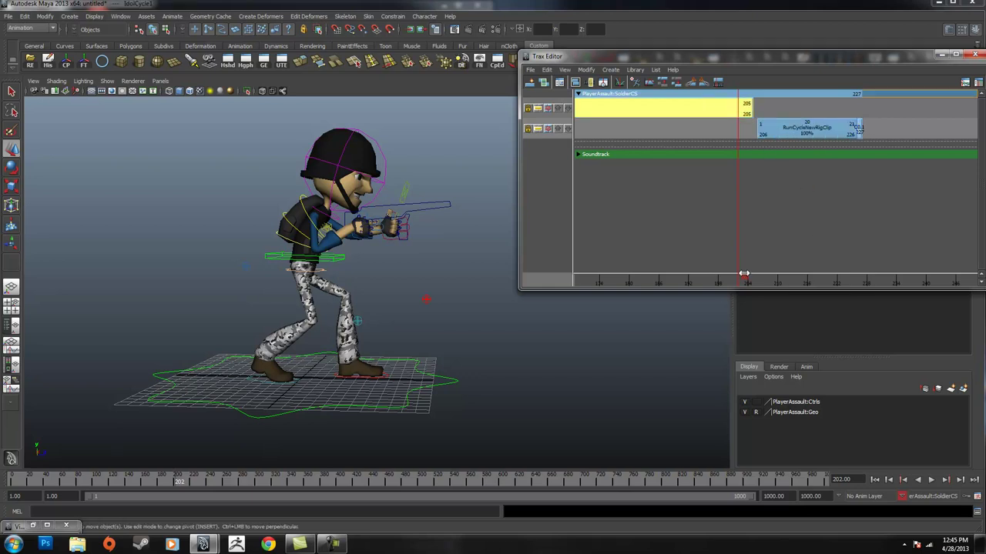
right_click_drag(820, 221, 882, 209, "alt")
left_click(800, 131)
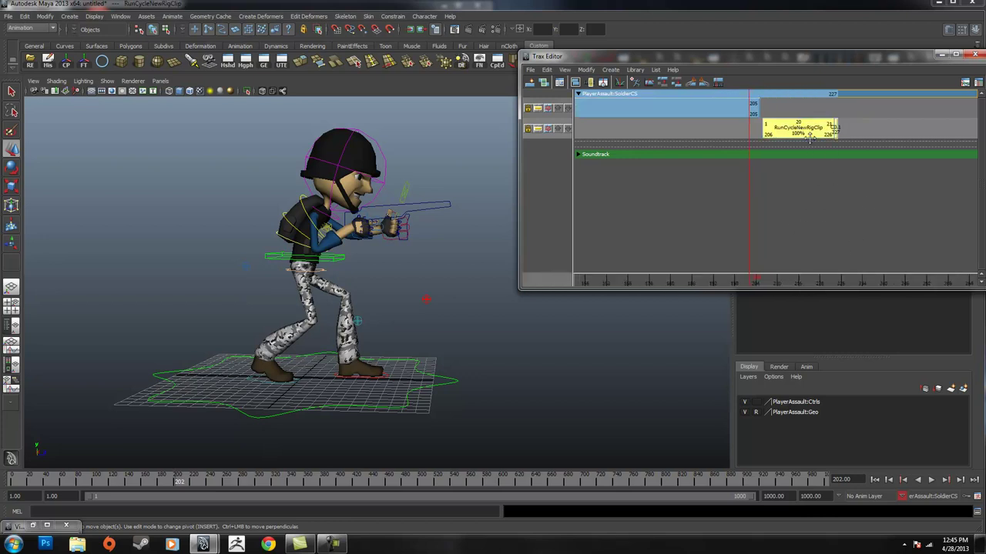
left_click(686, 106)
right_click_drag(797, 226, 740, 234, "alt")
middle_click_drag(724, 221, 764, 214, "alt")
right_click_drag(713, 200, 724, 121, "alt")
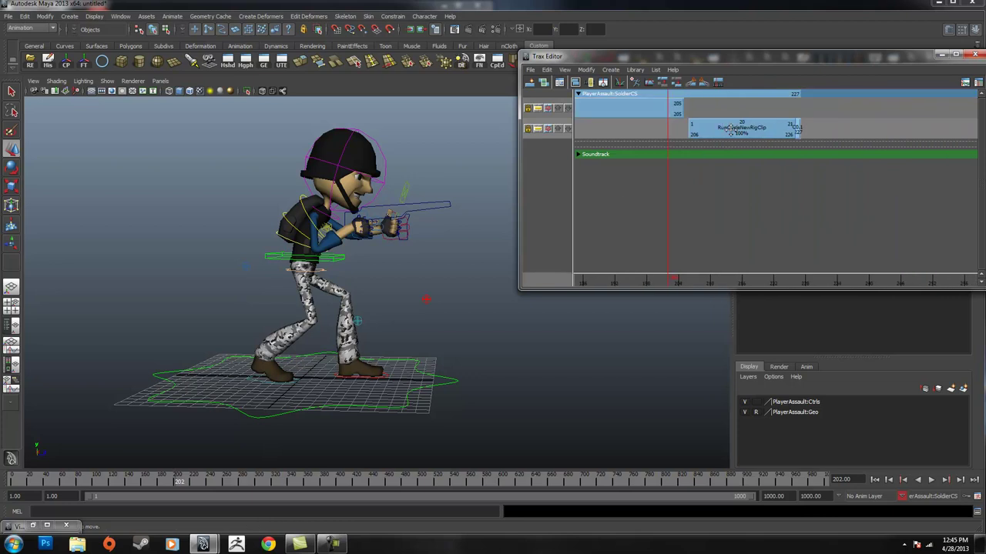
left_click(731, 131)
left_click(623, 107, "shift")
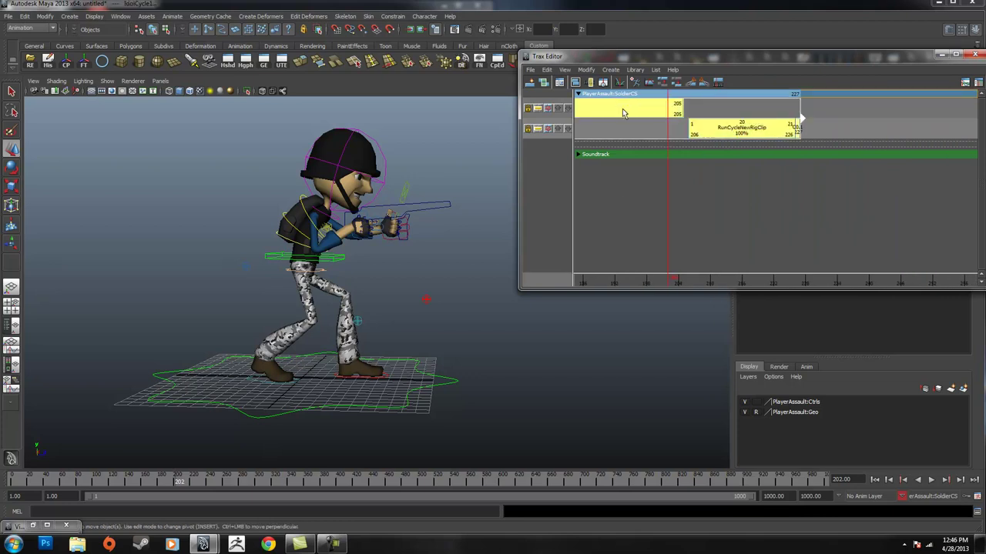
right_click_drag(779, 211, 720, 214, "alt")
middle_click_drag(724, 214, 798, 215, "alt")
right_click_drag(799, 215, 705, 218, "alt")
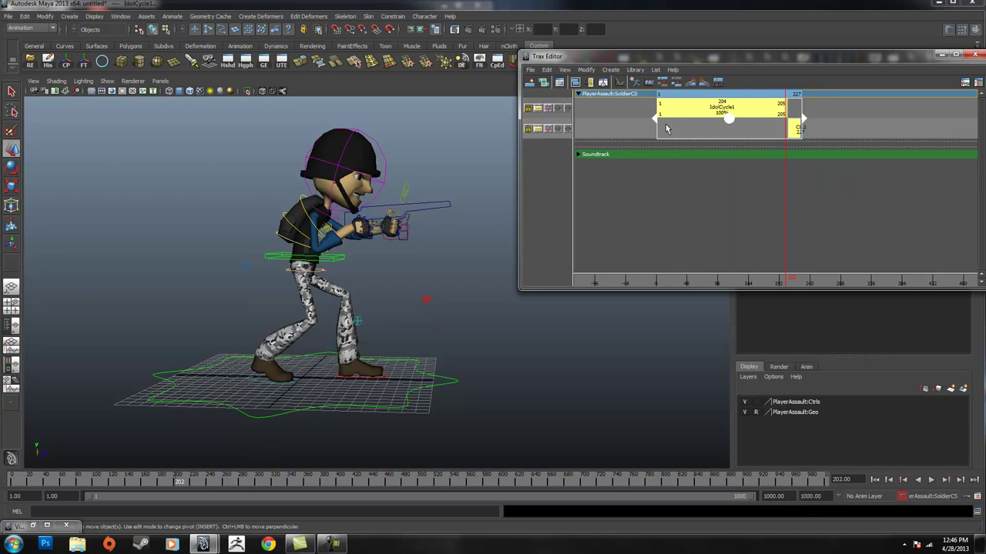
mouse_move(711, 128)
right_mouse_down("alt")
mouse_move(730, 128)
mouse_move(720, 129)
right_mouse_up("alt")
mouse_move(720, 122)
left_mouse_down()
mouse_move(705, 127)
mouse_move(726, 128)
left_mouse_up()
key("ctrl+z")
Blend the selected IdolCycle1 and RunCycleNewRigClip clips.
right_click_drag(713, 194, 837, 198, "alt")
middle_click_drag(837, 199, 735, 196, "alt")
right_click_drag(735, 196, 778, 196, "alt")
middle_click_drag(755, 196, 805, 196, "alt")
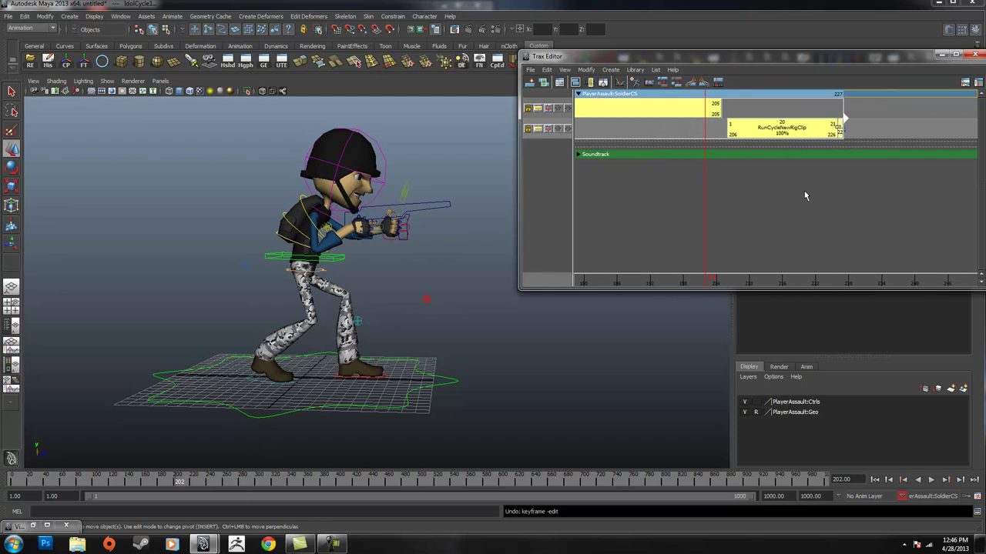
right_click(695, 107)
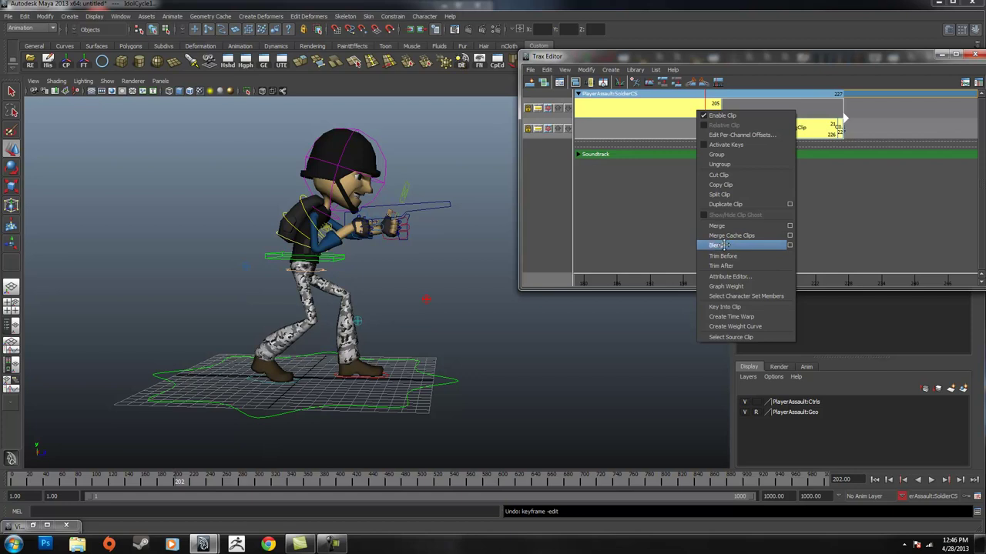
left_click(737, 245)
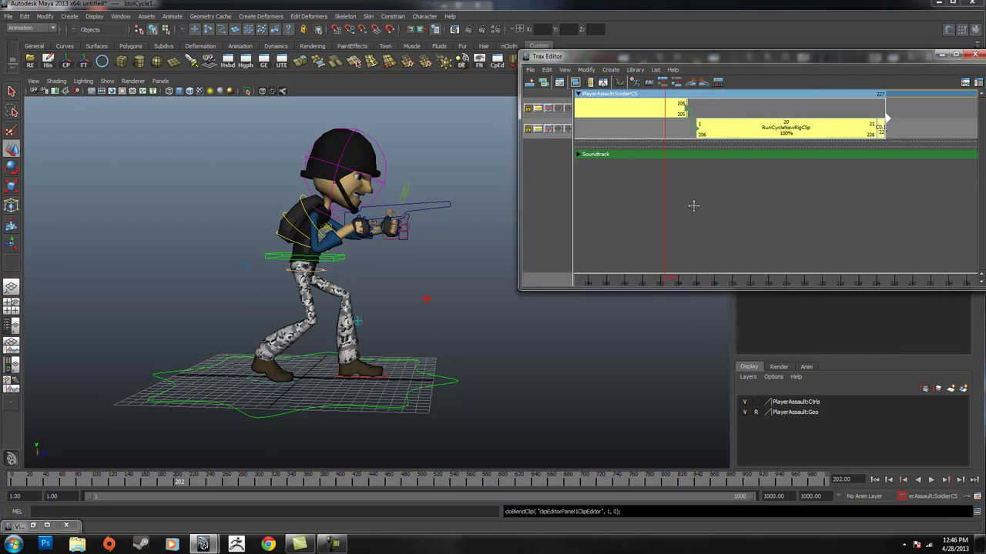
Scrub the current time across the blend between the idle and run clips, around frame 205.
middle_click_drag(727, 204, 801, 204, "alt")
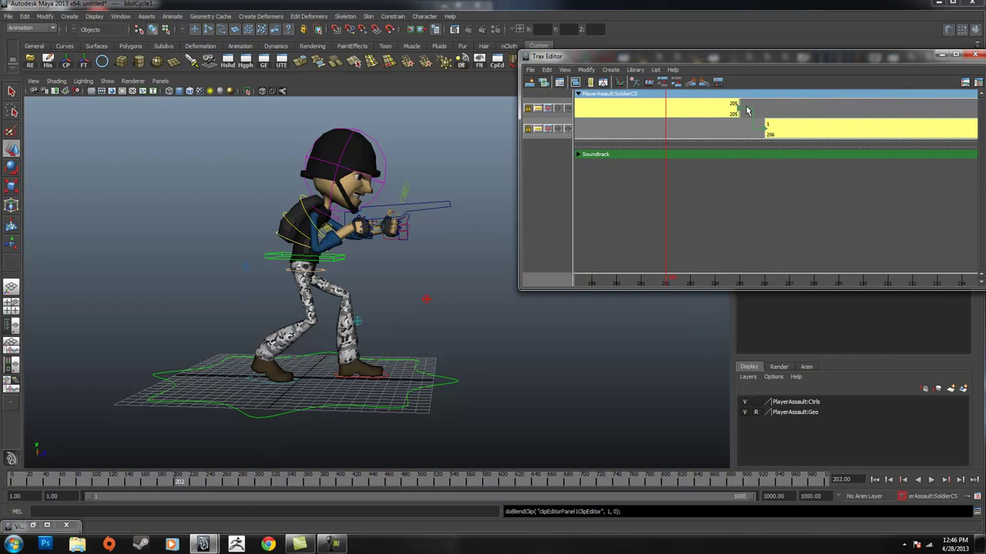
left_click(733, 271)
left_click_drag(712, 281, 733, 280)
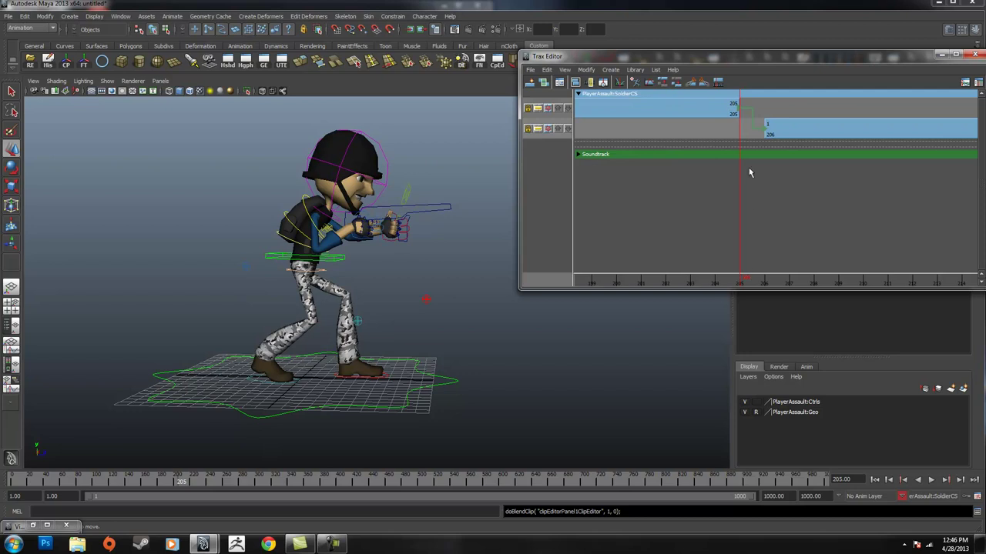
left_click_drag(746, 281, 748, 280)
Move RunCycleNewRigClip to start at frame 208 and play back the transition from the idle clip.
scroll(861, 240, "down", 3)
left_click_drag(803, 134, 826, 129)
mouse_move(762, 281)
left_mouse_down()
mouse_move(837, 279)
mouse_move(734, 280)
mouse_move(861, 276)
mouse_move(700, 276)
left_mouse_up()
left_click(930, 480)
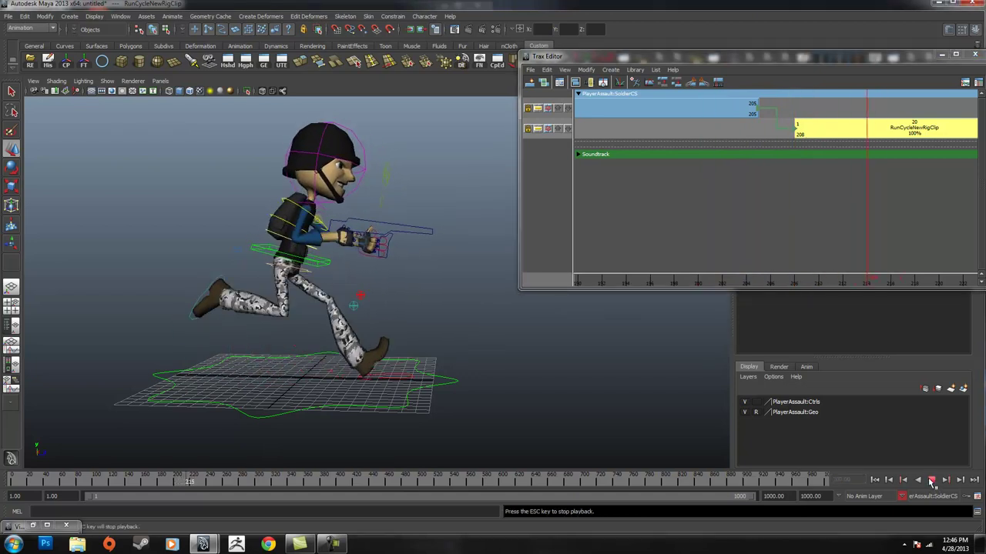
scroll(386, 379, "down", 3)
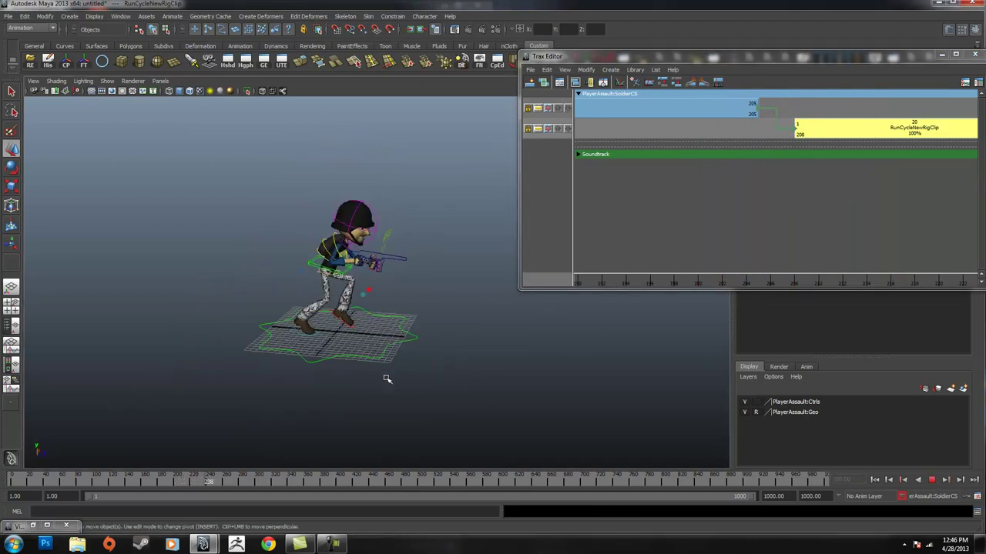
left_click(932, 480)
Extend the post cycle of RunCycleNewRigClip to frame 264 and play back the animation while orbiting around the character.
right_click_drag(868, 196, 830, 163, "alt")
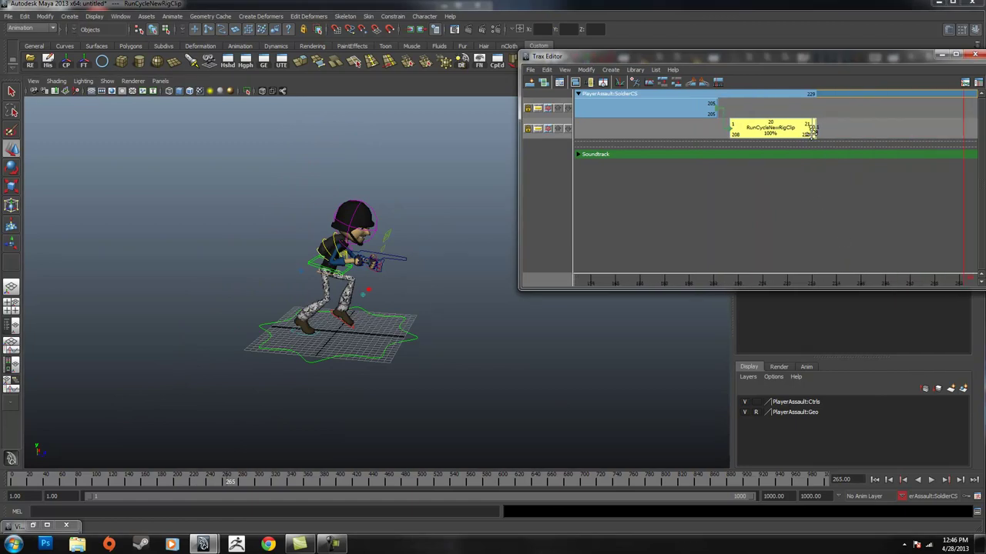
left_click_drag(809, 131, 935, 158)
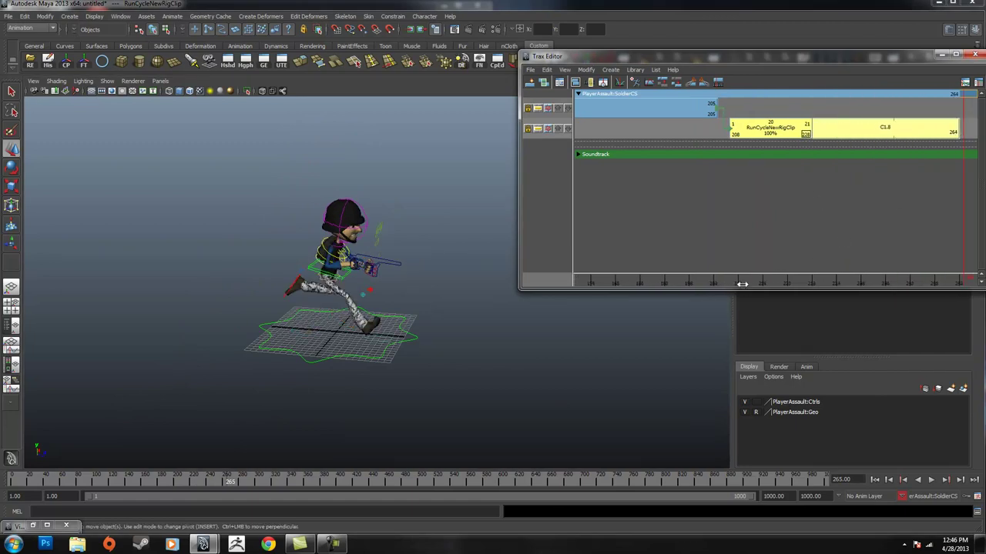
left_click_drag(741, 284, 649, 284)
left_click(931, 480)
left_click_drag(460, 299, 389, 273, "alt")
right_click_drag(389, 274, 493, 299, "alt")
left_click_drag(493, 299, 513, 369, "alt")
left_click(932, 481)
Move RunCycleNewRigClip back to start at frame 198 so it overlaps the idle clip, with its cycling ending at frame 245.
right_click_drag(723, 223, 698, 216, "alt")
left_click_drag(742, 127, 880, 120, "shift")
left_click(817, 220)
left_click(764, 126)
left_click_drag(765, 126, 830, 125)
mouse_move(693, 281)
left_mouse_down()
mouse_move(671, 280)
mouse_move(785, 279)
mouse_move(662, 279)
left_mouse_up()
middle_click_drag(745, 231, 806, 224, "alt")
left_click_drag(887, 128, 772, 129)
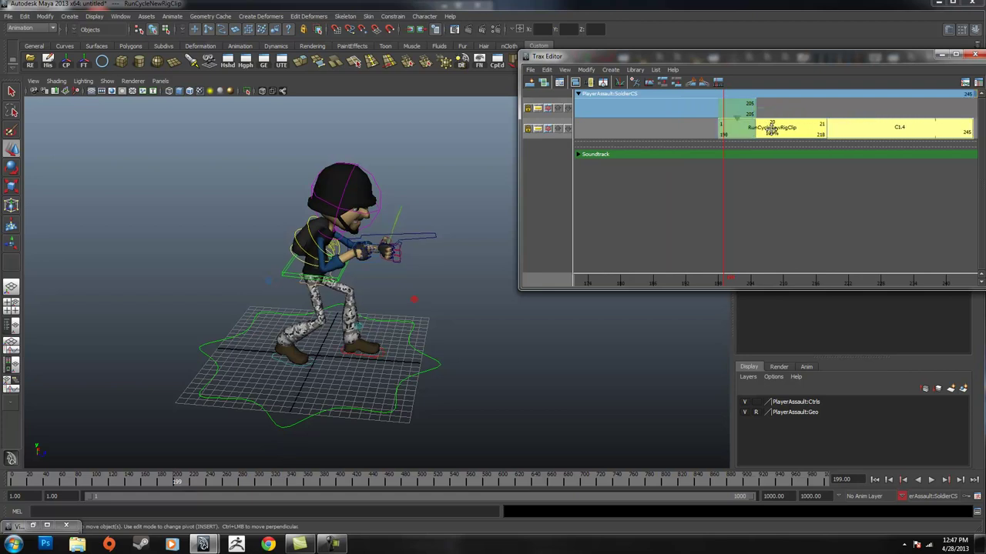
Scrub and play through the overlapping blend between the idle and run clips, viewing the character from the side.
mouse_move(716, 278)
left_mouse_down()
mouse_move(701, 280)
mouse_move(750, 280)
mouse_move(697, 282)
mouse_move(772, 281)
mouse_move(706, 280)
left_mouse_up()
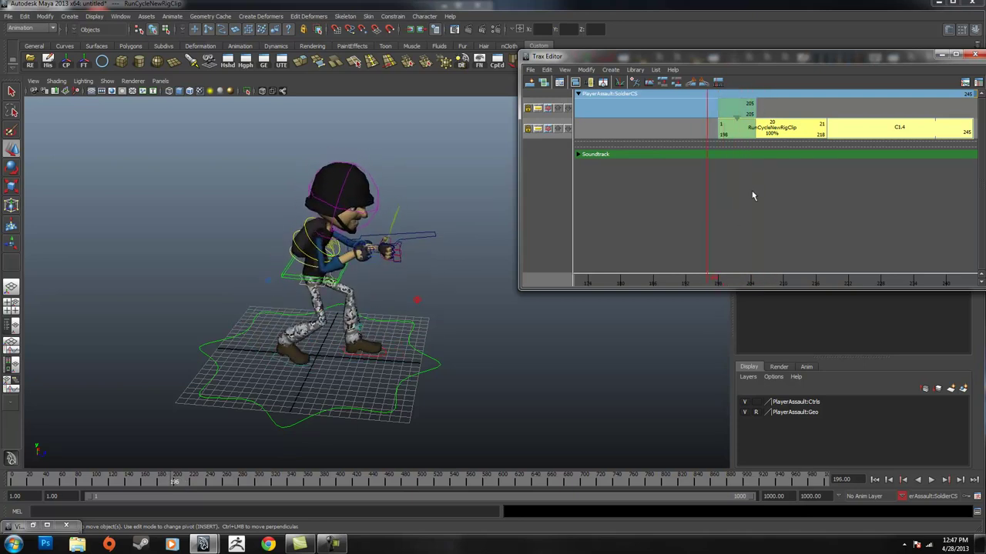
left_click_drag(453, 250, 453, 227, "alt")
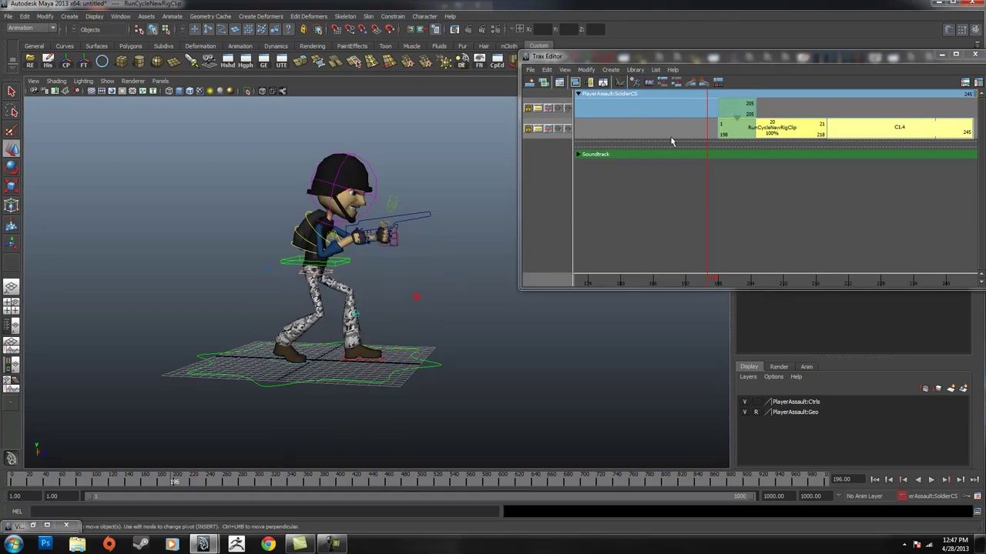
mouse_move(718, 282)
left_mouse_down()
mouse_move(757, 282)
mouse_move(695, 282)
mouse_move(790, 283)
mouse_move(680, 288)
left_mouse_up()
right_click_drag(901, 249, 887, 328, "alt")
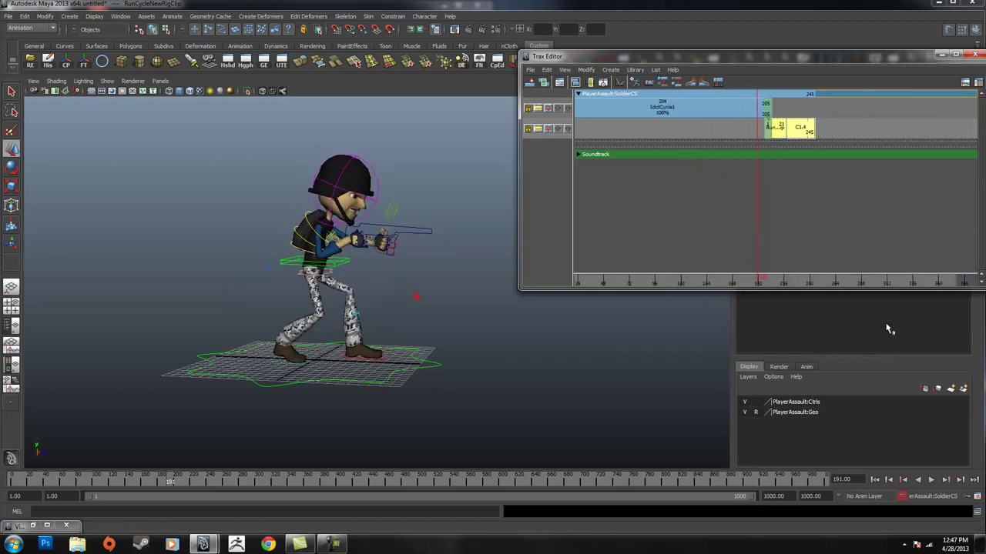
left_click(930, 480)
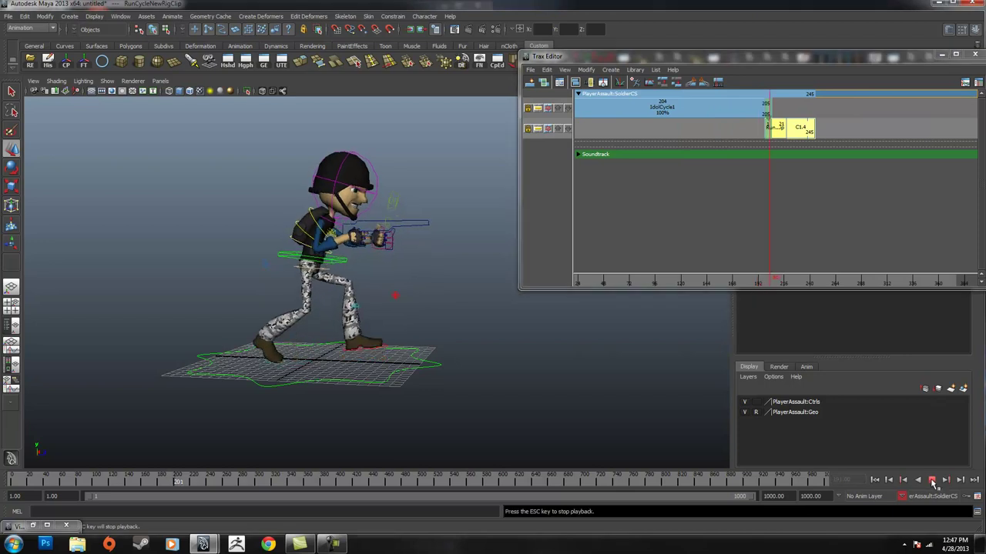
left_click(932, 480)
Extend the post cycle of RunCycleNewRigClip to two full cycles, ending at frame 258.
middle_click_drag(841, 195, 712, 151, "alt")
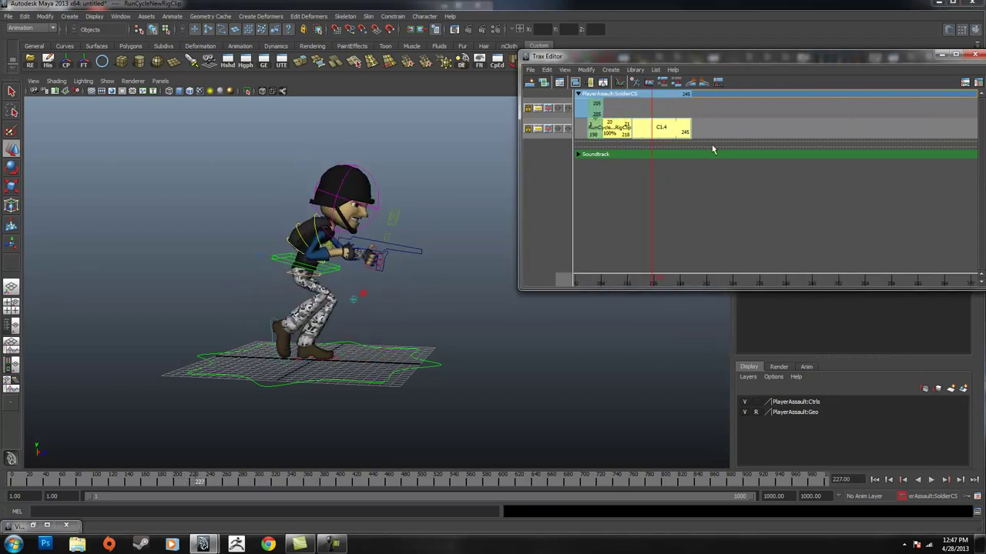
left_click_drag(684, 133, 705, 134)
key("ctrl+z")
left_click(711, 281)
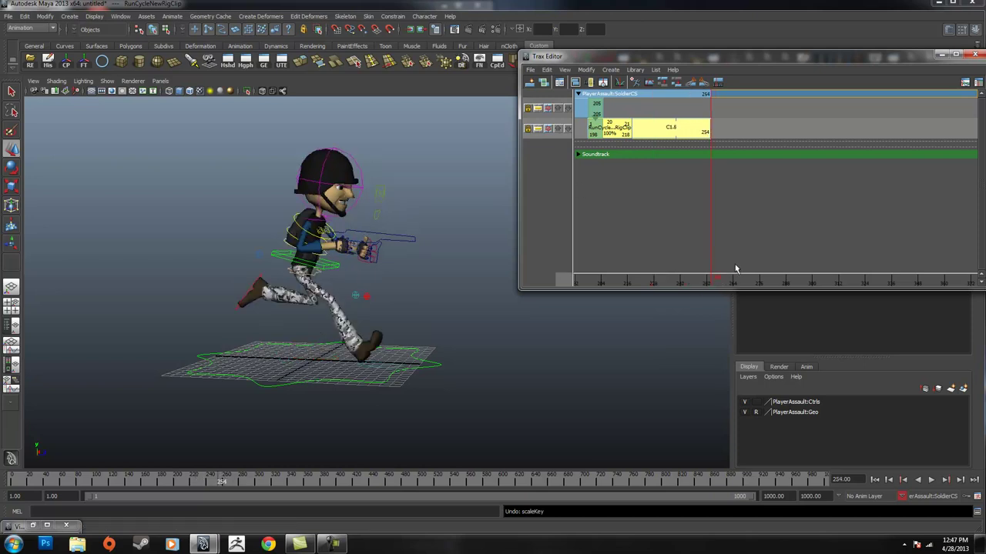
left_click_drag(715, 283, 755, 282)
mouse_move(707, 137)
left_mouse_down()
mouse_move(726, 142)
mouse_move(716, 143)
left_mouse_up()
Set the current time to frame 258 and import the clip file RunCycleStop_TEClip.ma there.
left_click_drag(741, 282, 720, 283)
scroll(678, 188, "up", 5)
middle_click_drag(682, 190, 724, 202, "alt")
left_click_drag(716, 284, 712, 284)
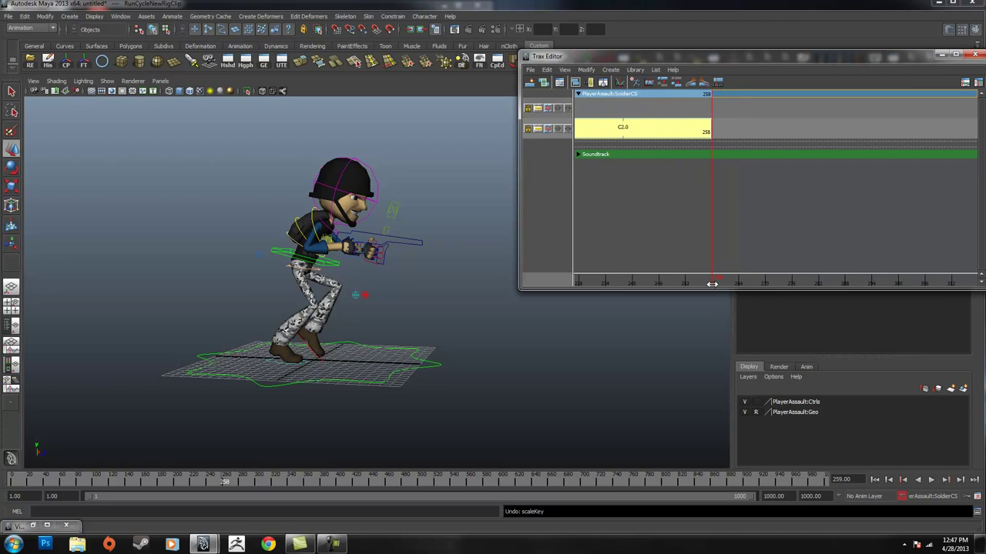
left_click(529, 70)
left_click(542, 92)
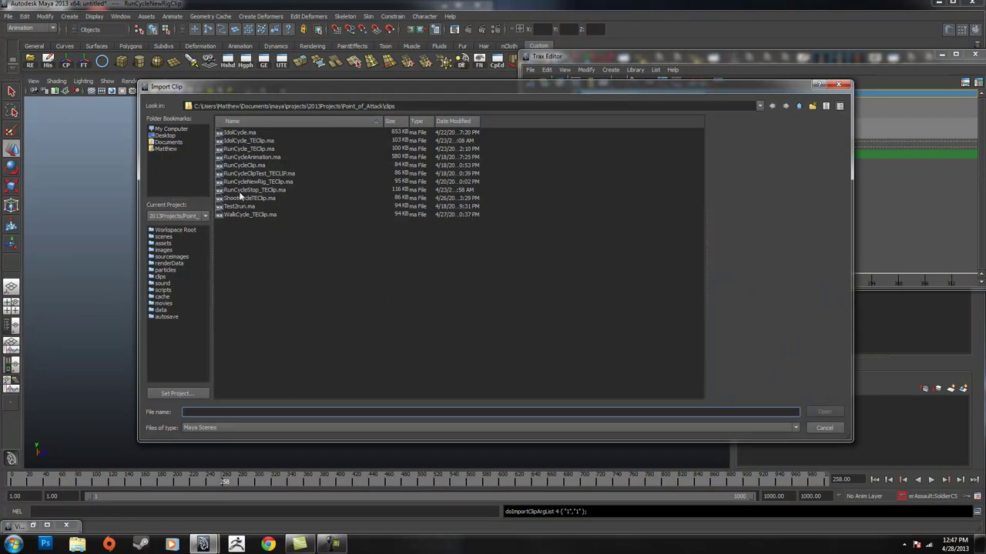
left_click(231, 190)
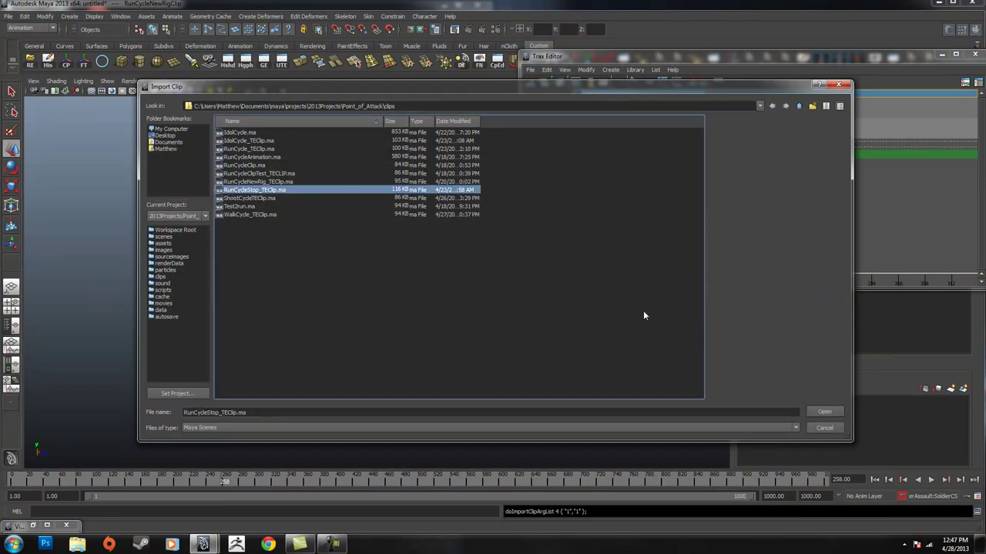
left_click(823, 413)
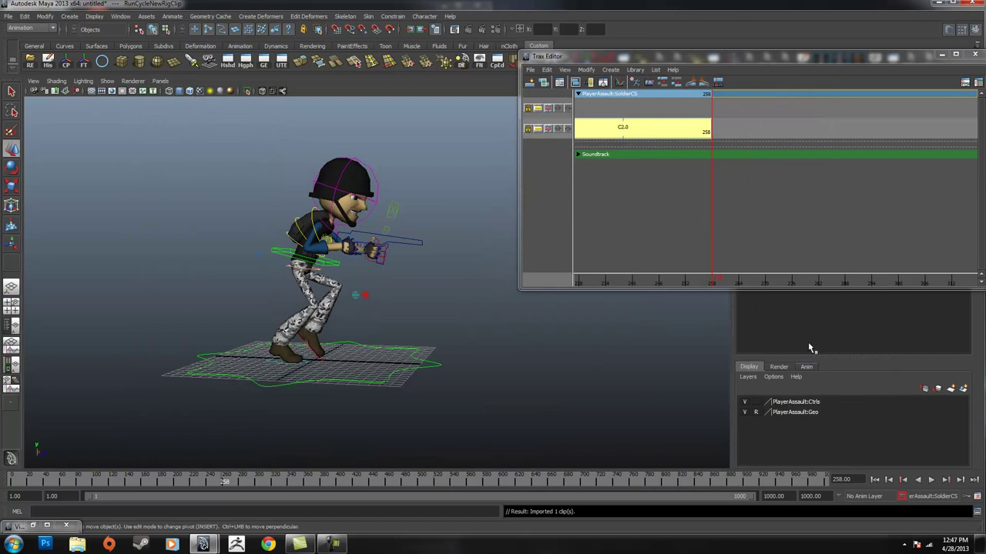
middle_click_drag(823, 225, 776, 225, "alt")
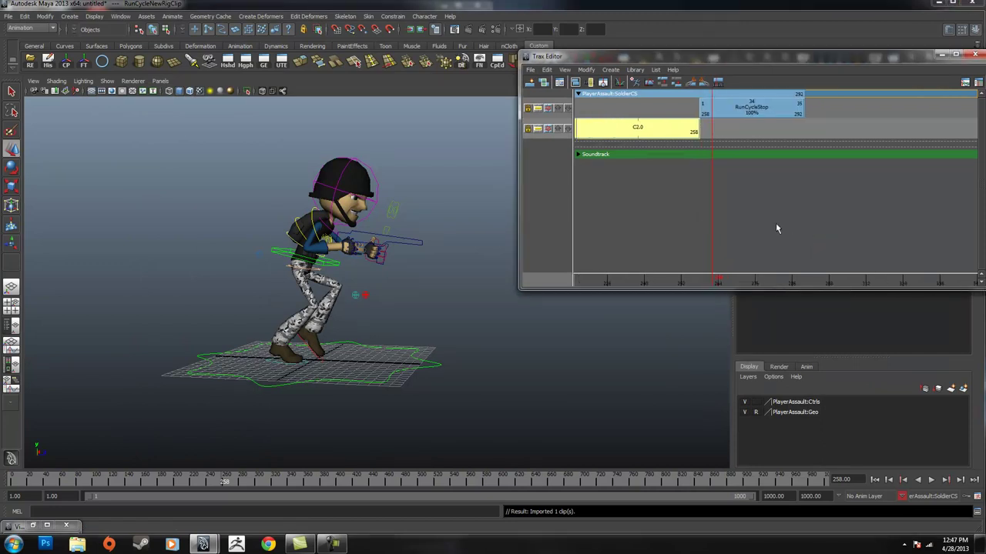
scroll(813, 228, "down", 4)
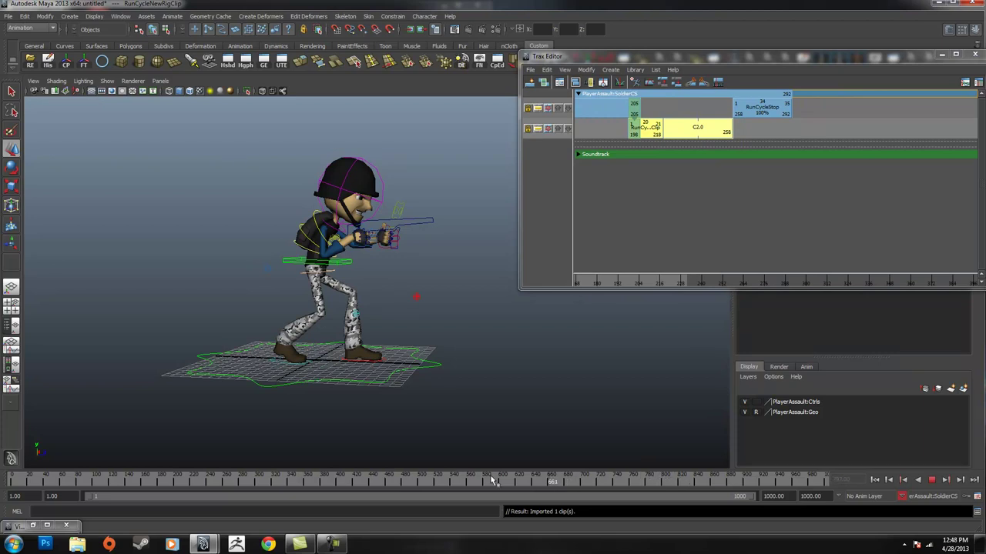
Play back the idle, run and stop clip sequence, and scrub to frame 273 within RunCycleStop.
left_click_drag(700, 269, 660, 286)
key("alt+v")
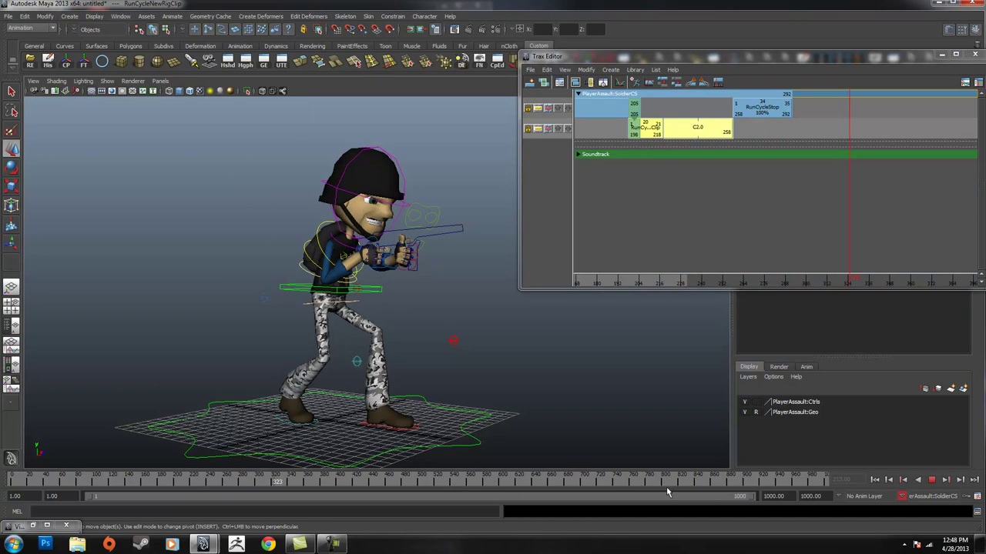
key("Escape")
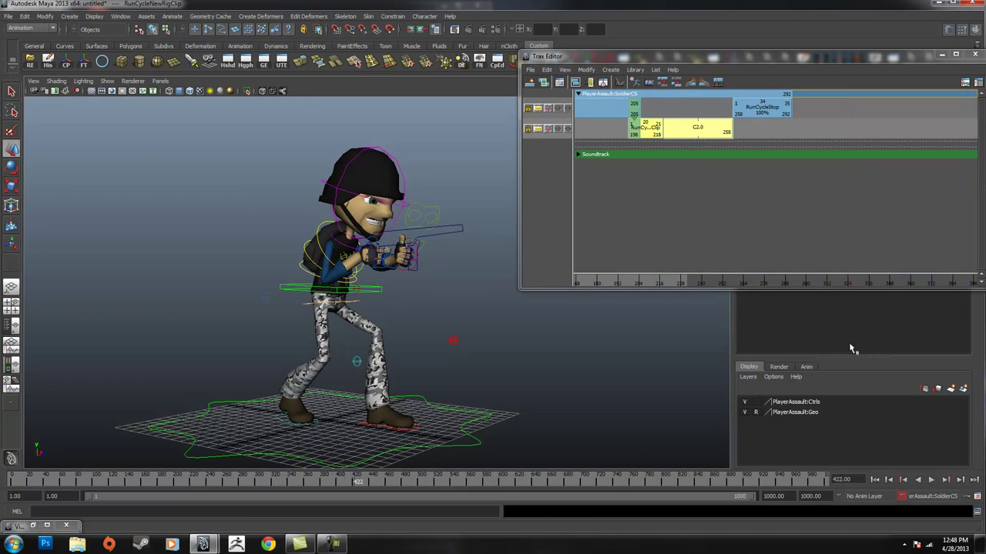
scroll(770, 250, "down", 4)
scroll(702, 238, "up", 2)
mouse_move(722, 283)
left_mouse_down()
mouse_move(685, 275)
mouse_move(764, 271)
left_mouse_up()
Move the Trax Editor window clear of the character and channel values, and select the IdolCycle1 clip.
left_click_drag(812, 59, 648, 250)
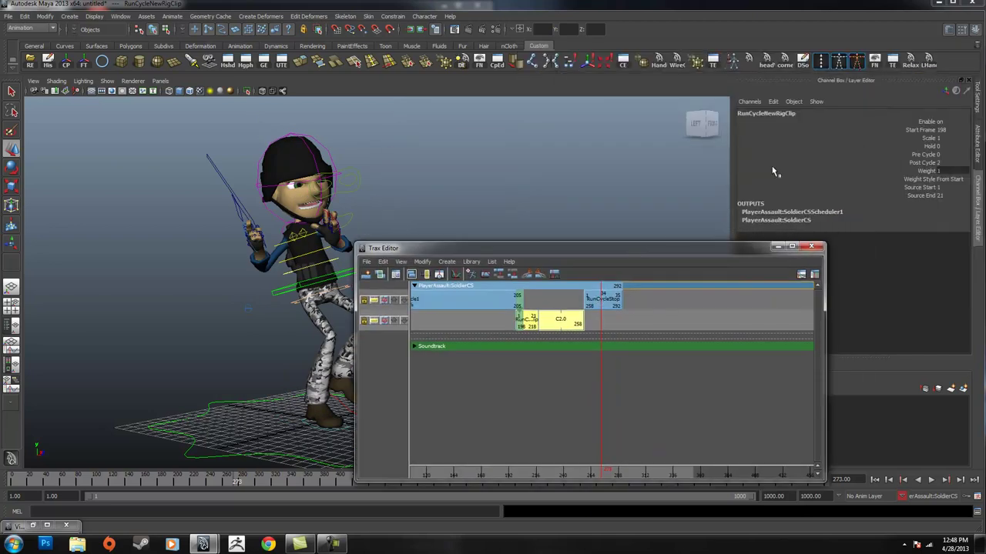
left_click_drag(740, 250, 541, 296)
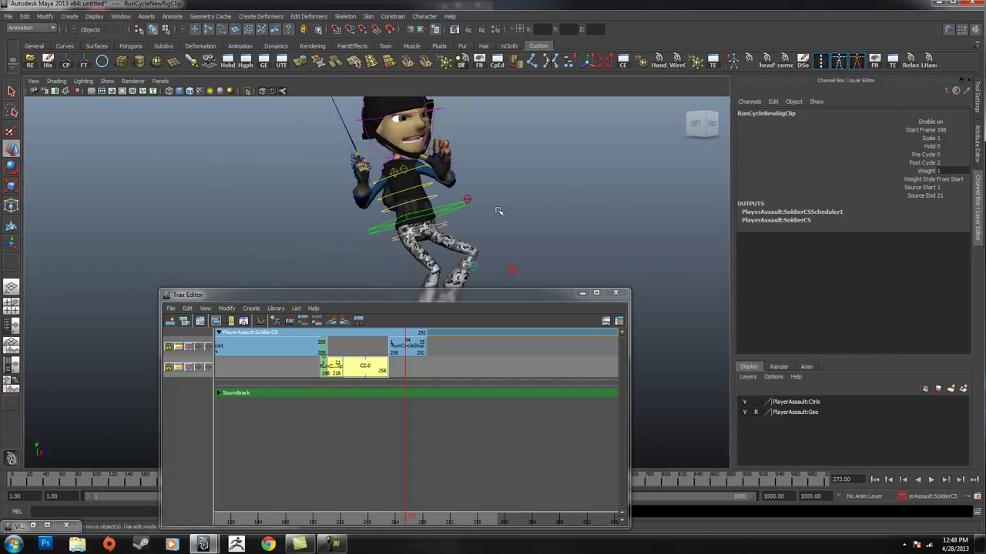
left_click(248, 348)
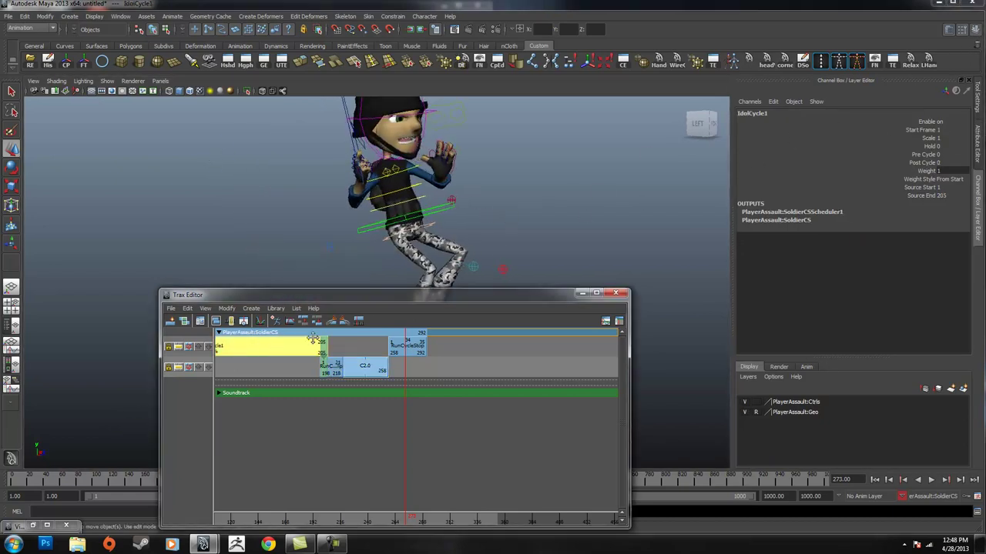
Show the RunCycleStop clip's attributes with Channel Offsets expanded, and move the Trax Editor window clear of the character.
left_click(394, 345)
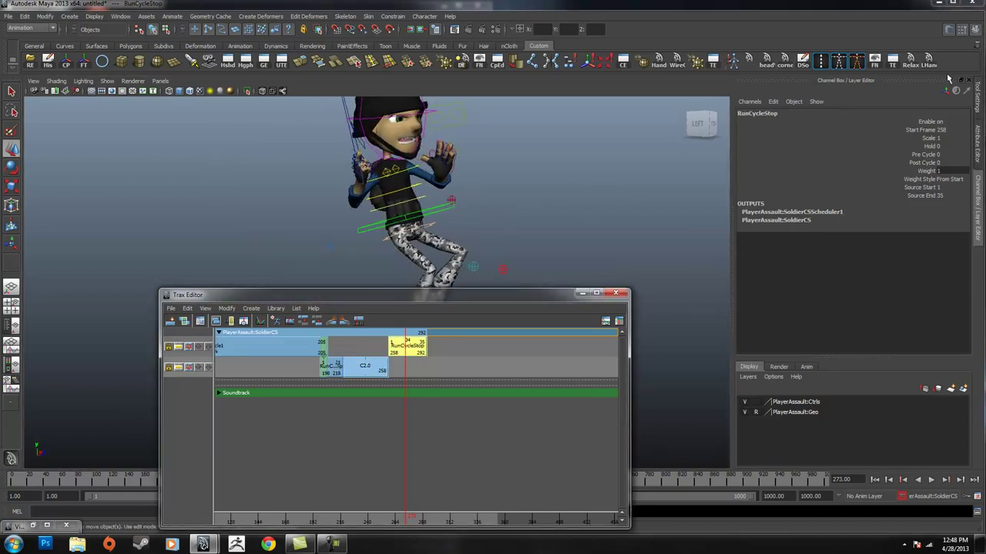
left_click(949, 31)
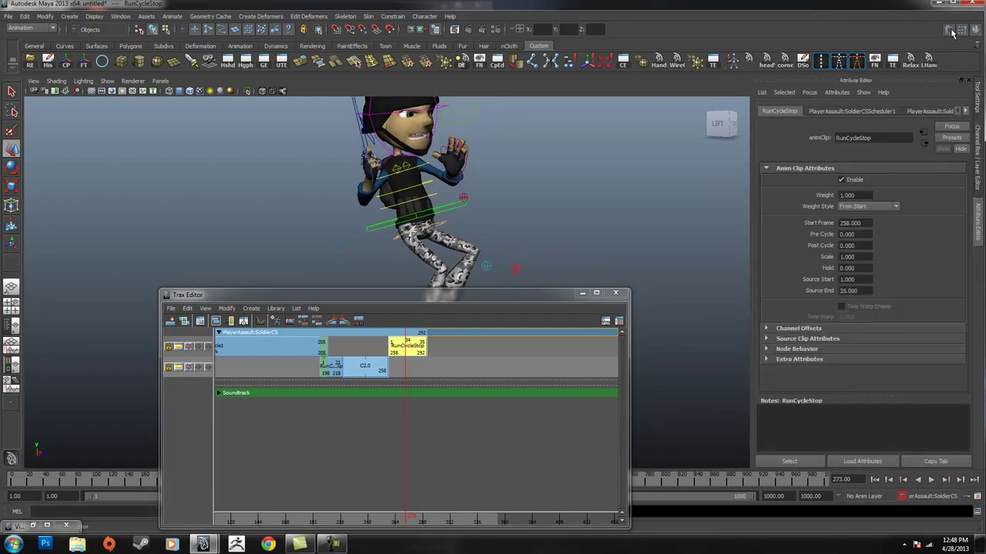
left_click(466, 346)
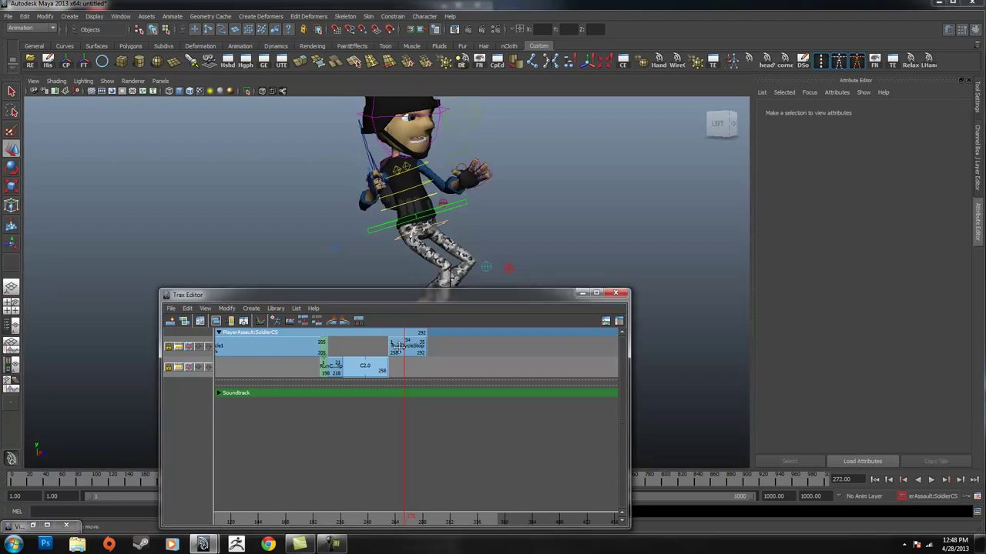
right_click_drag(399, 348, 496, 382, "alt")
middle_click_drag(475, 371, 531, 360, "alt")
left_click(458, 351)
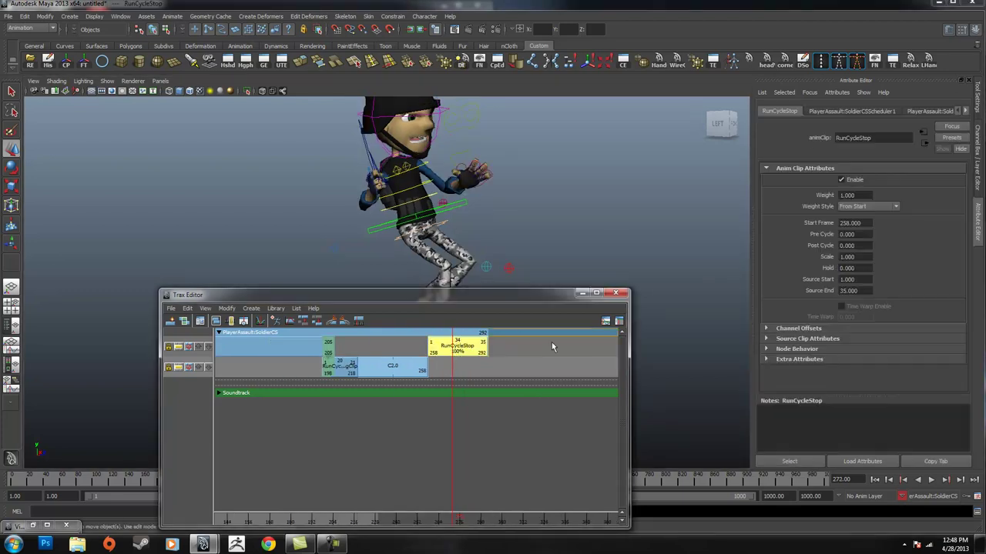
left_click(767, 330)
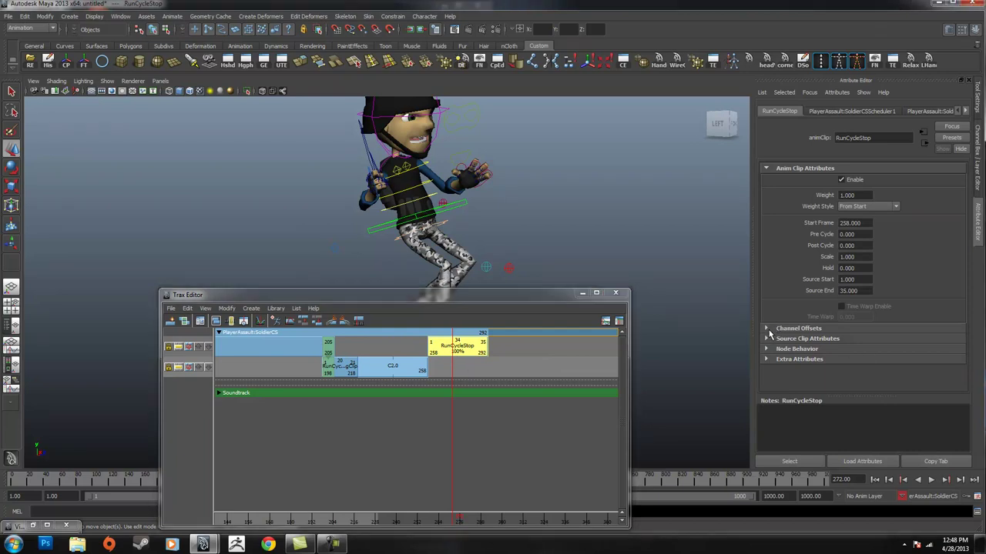
left_click_drag(567, 297, 387, 230)
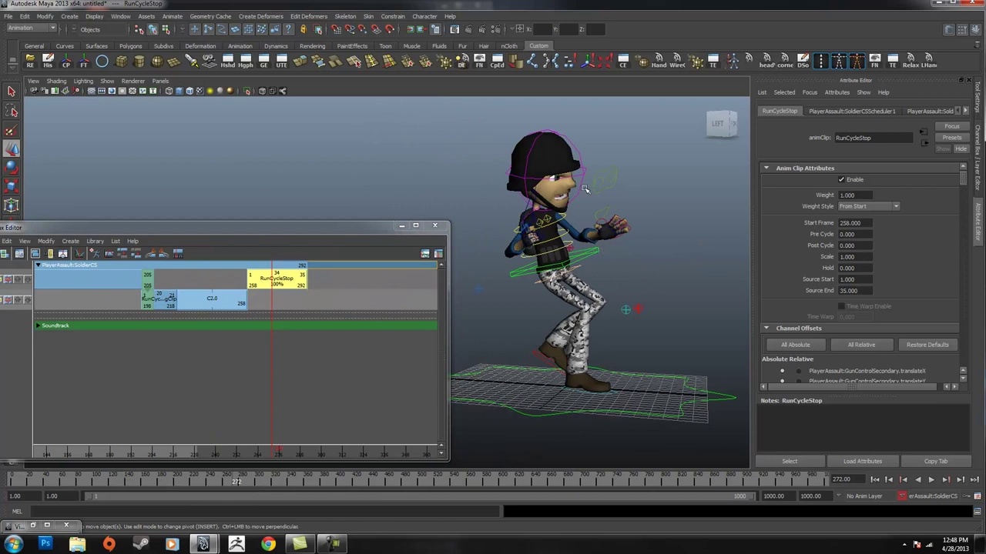
Try moving the left hand control up and away from the body, and scrub to frame 263 within RunCycleStop.
left_click(605, 221)
left_click_drag(604, 228, 821, 5)
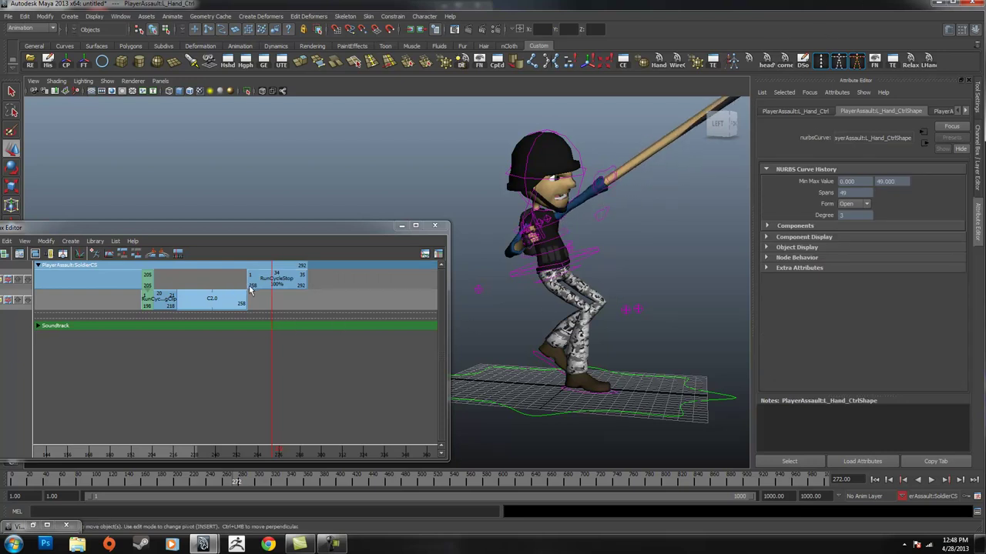
mouse_move(264, 454)
left_mouse_down()
mouse_move(143, 448)
mouse_move(256, 450)
left_mouse_up()
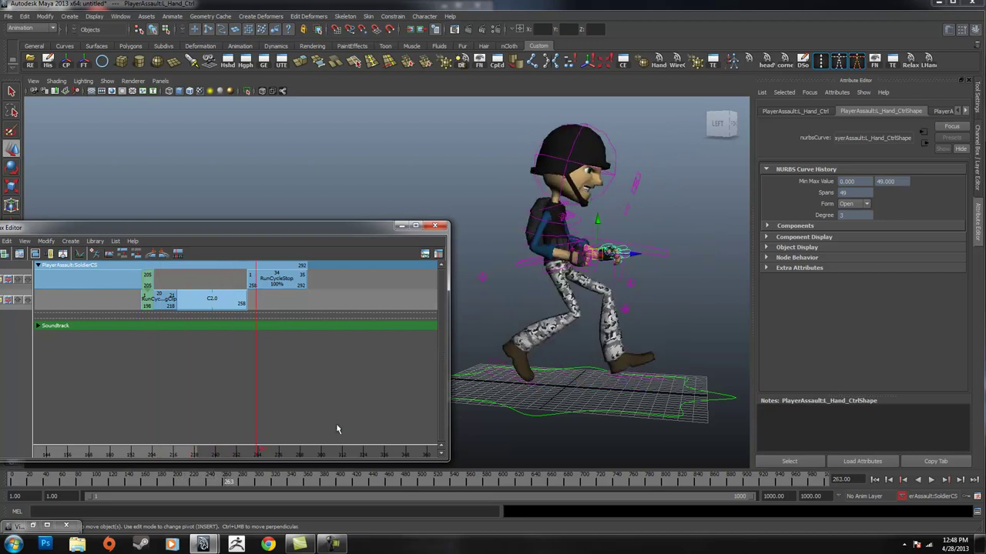
left_click(685, 311)
Set all channel offsets of the RunCycleStop clip to absolute.
left_click(299, 282)
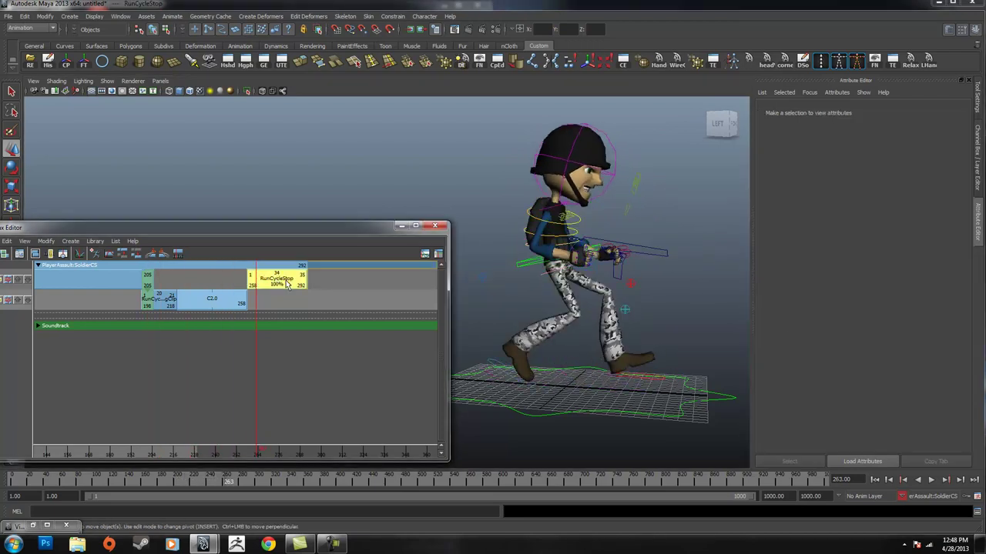
left_click(768, 329)
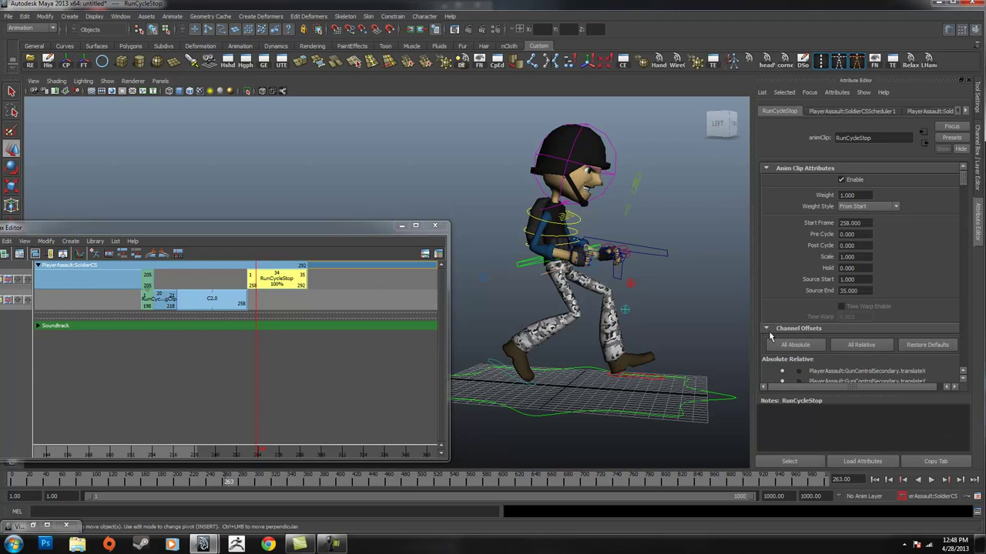
scroll(596, 313, "down", 2)
scroll(596, 312, "down", 1)
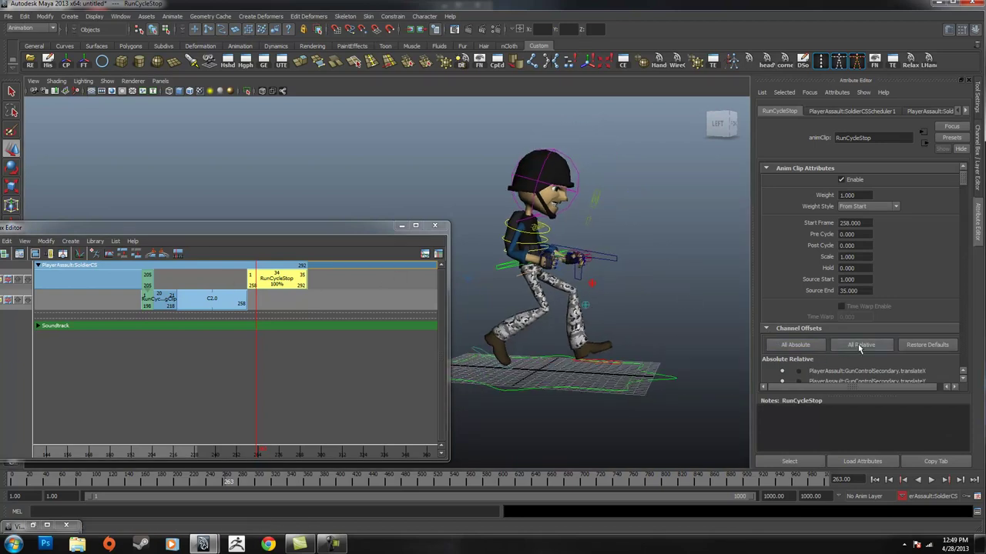
middle_click_drag(670, 304, 660, 236, "alt")
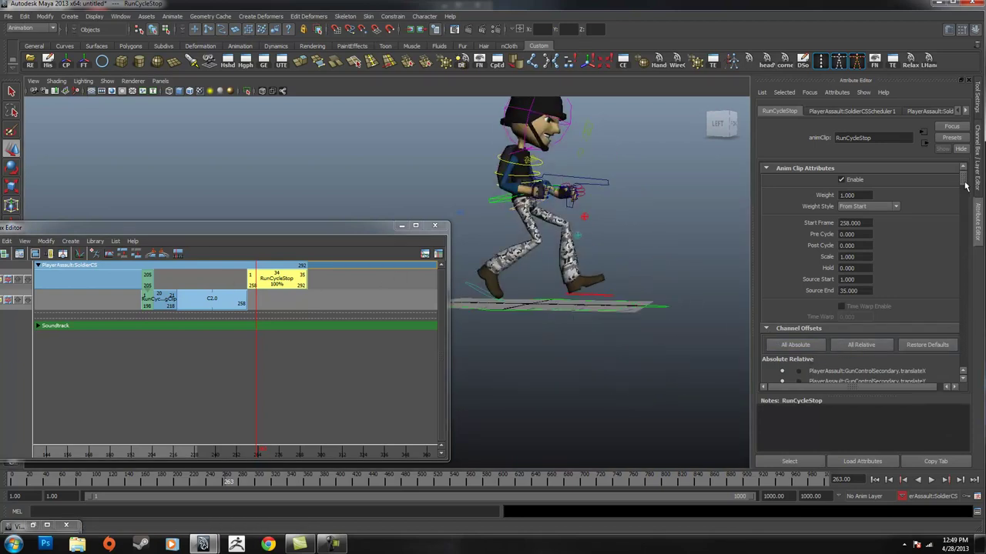
scroll(966, 186, "down", 5)
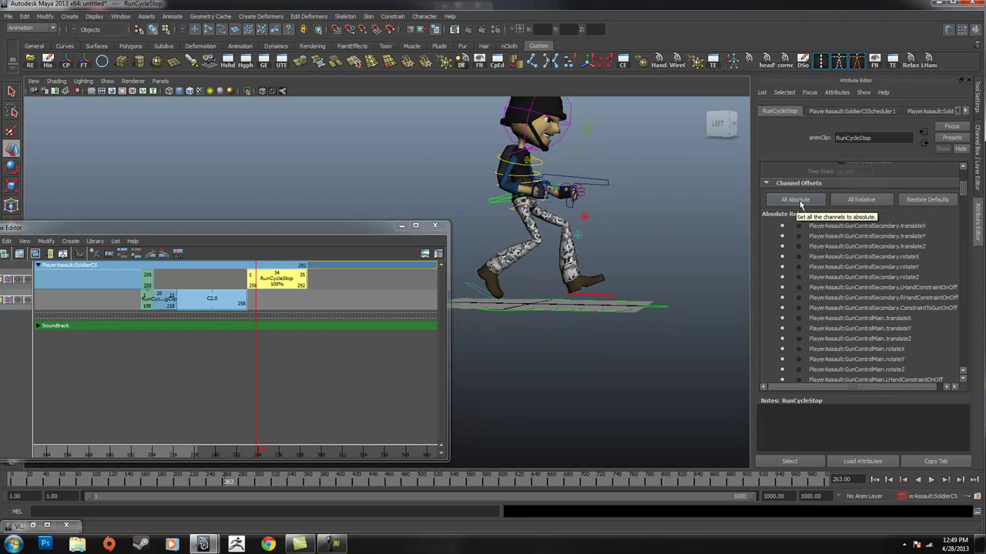
left_click(795, 200)
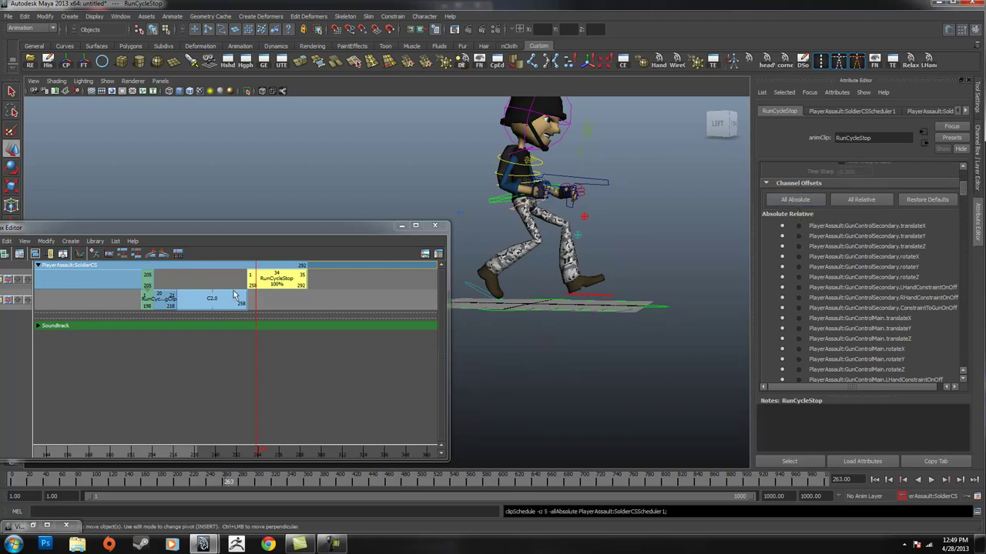
Set all channel offsets of RunCycleNewRigClip to absolute.
left_click(167, 302)
left_click(795, 200)
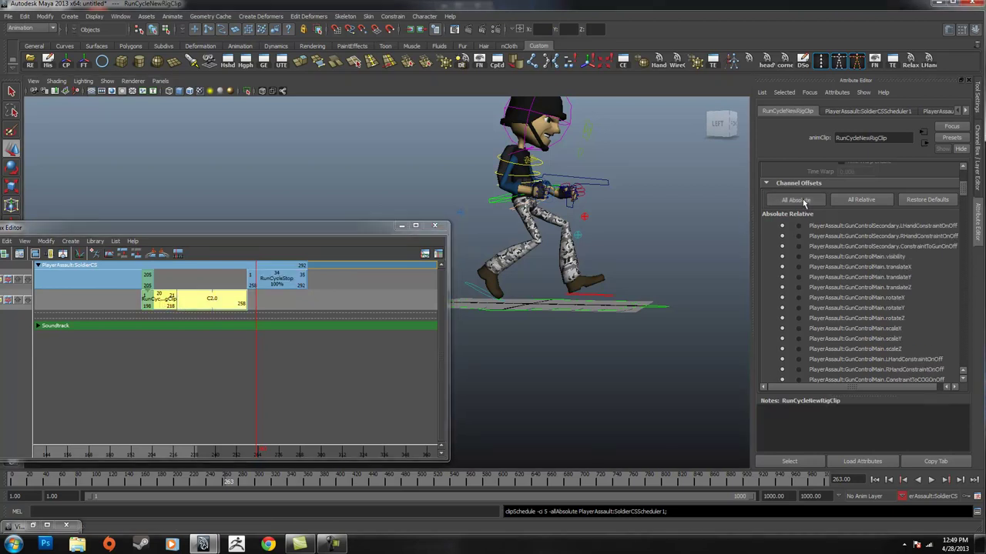
left_click_drag(652, 211, 606, 236, "alt")
middle_click_drag(573, 238, 559, 267, "alt")
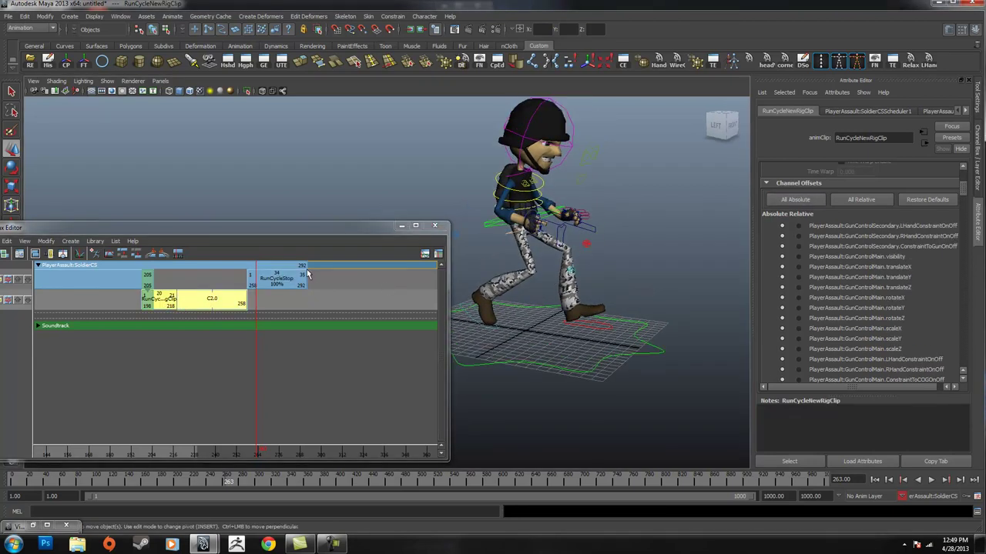
Review the absolute, relative and default channel offset options for RunCycleStop while viewing the character from the side.
left_click(273, 280)
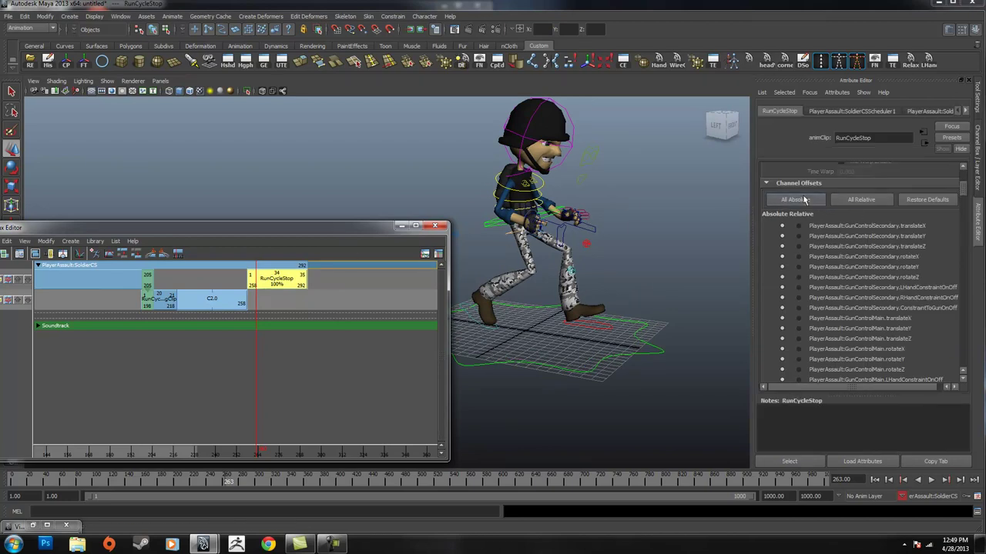
mouse_move(585, 229)
left_mouse_down("alt")
mouse_move(621, 222)
mouse_move(582, 236)
left_mouse_up("alt")
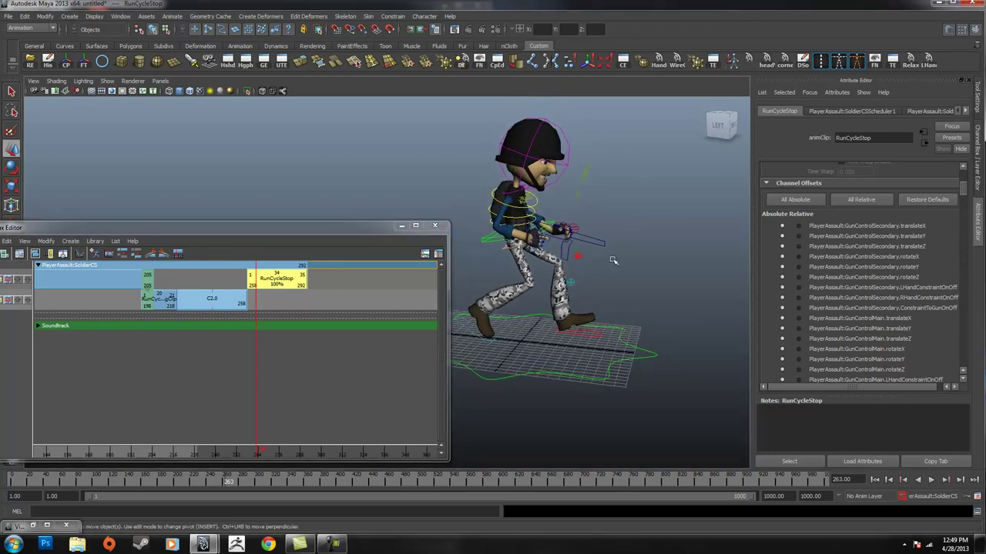
left_click_drag(607, 252, 654, 234, "alt")
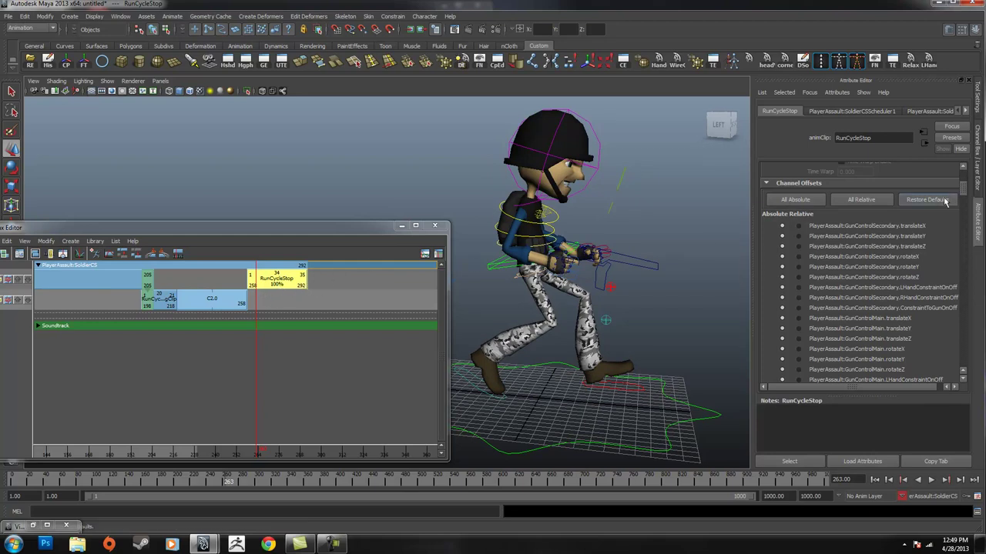
left_click(870, 202)
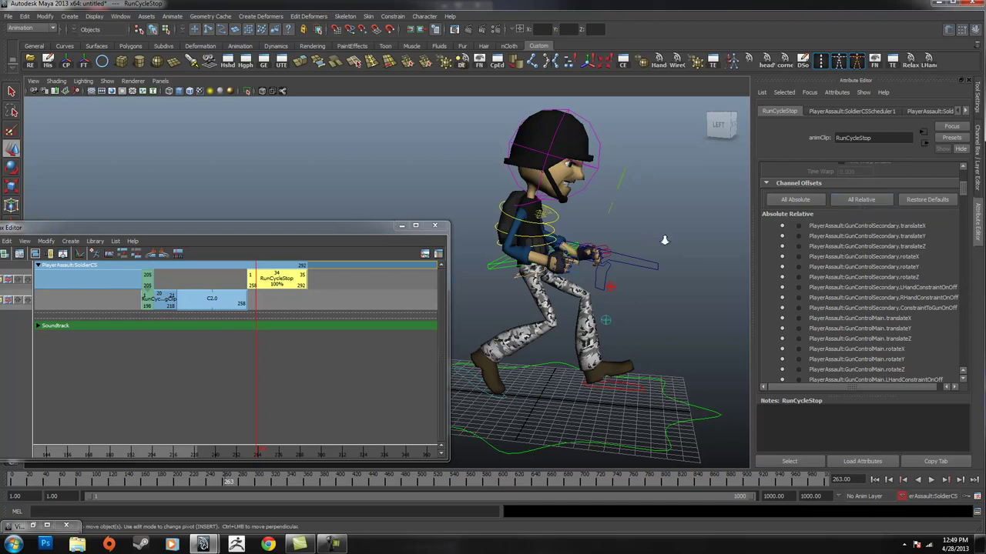
right_click_drag(664, 241, 508, 262, "alt")
left_click_drag(538, 285, 647, 297, "alt")
right_click_drag(649, 301, 600, 310, "alt")
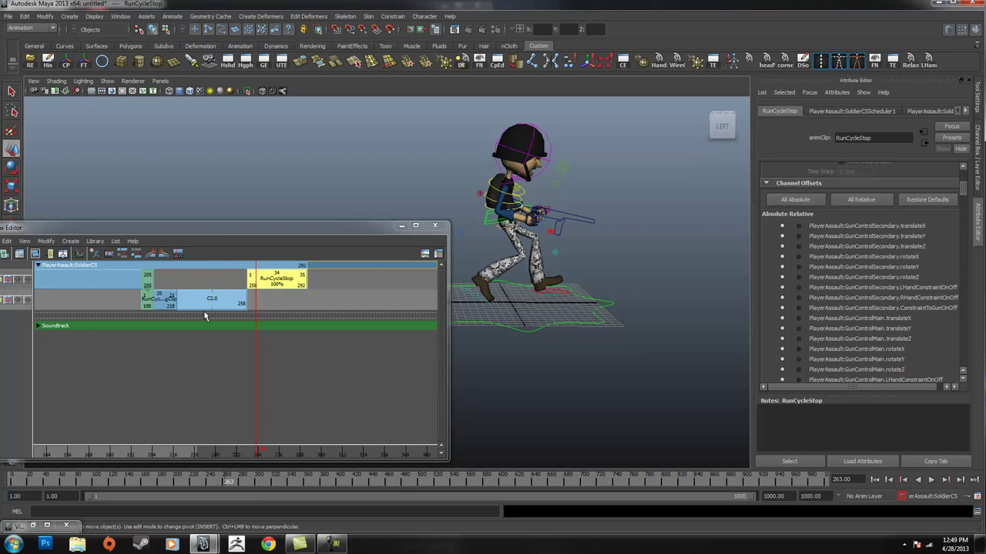
Minimize the Trax Editor to get an unobstructed side view of the whole character and the grid.
right_click_drag(478, 301, 459, 299, "alt")
middle_click_drag(521, 305, 589, 323, "alt")
right_click_drag(654, 341, 616, 346, "alt")
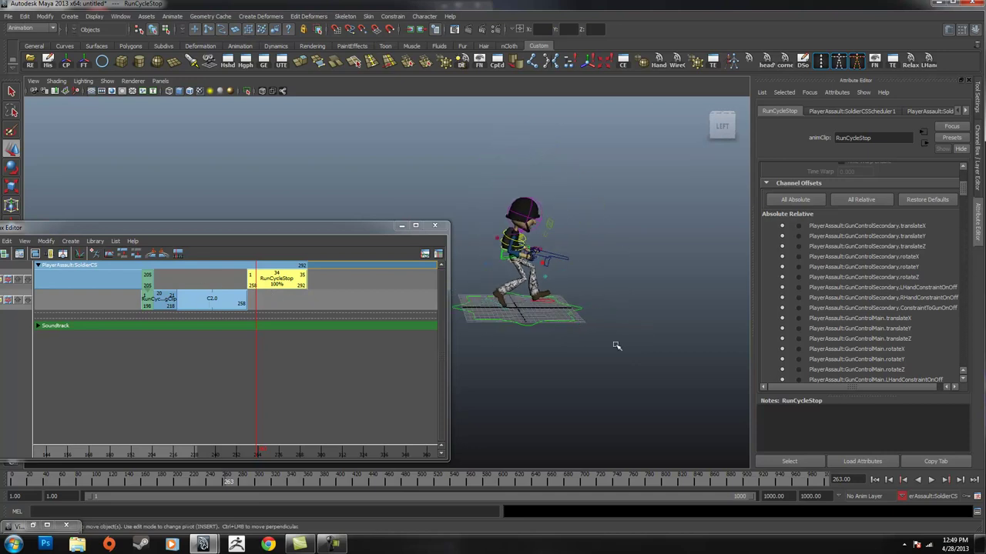
middle_click_drag(645, 298, 587, 312, "alt")
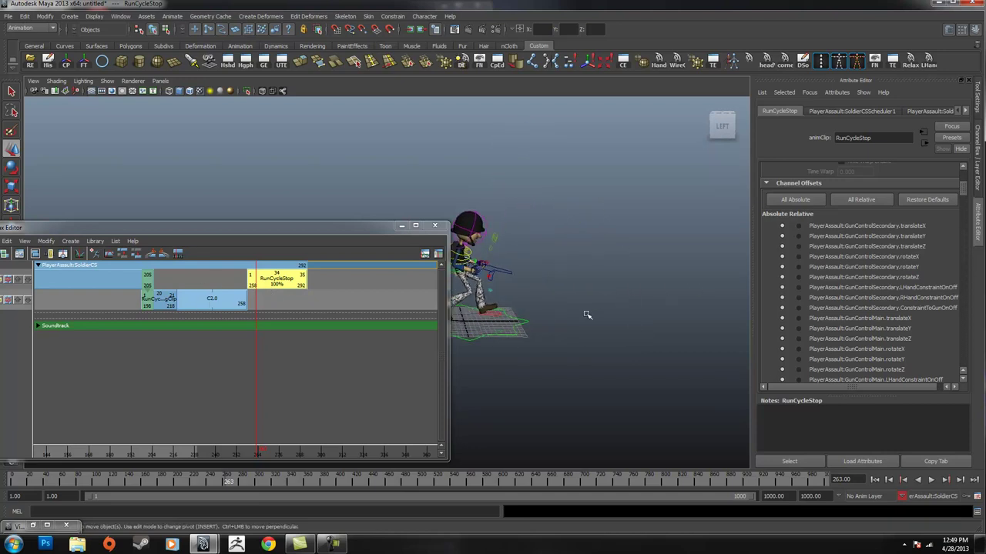
left_click_drag(373, 231, 231, 261)
right_click_drag(562, 338, 671, 350, "alt")
middle_click_drag(671, 350, 627, 325, "alt")
left_click(260, 254)
middle_click_drag(496, 311, 413, 324, "alt")
middle_click_drag(518, 337, 434, 342, "alt")
Slide the soldier's MainMover_Ctrl forward and back along Z, leaving Translate Z at about 22.4.
left_click(295, 351)
left_click(410, 365)
right_click_drag(557, 347, 478, 339, "alt")
left_click_drag(371, 318, 524, 329)
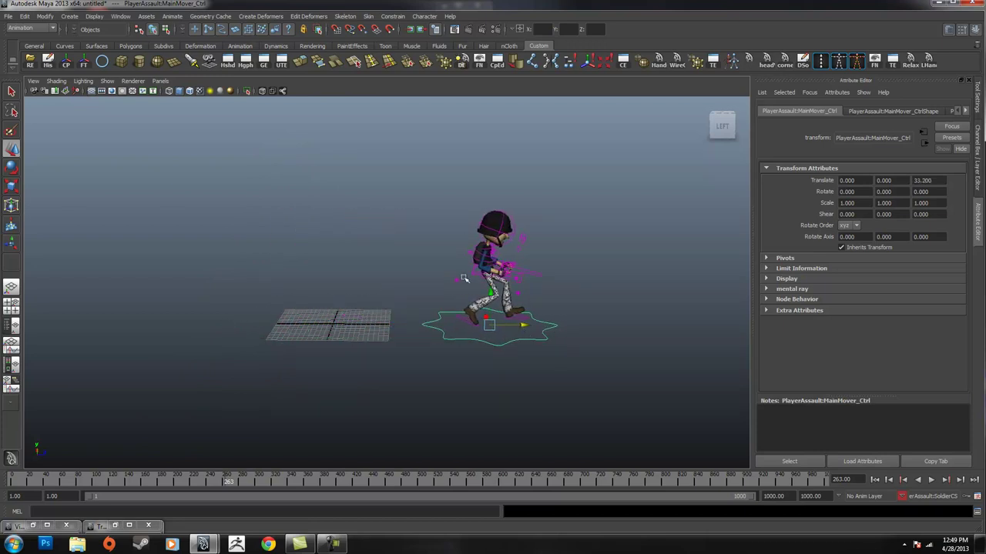
left_click_drag(524, 328, 590, 281)
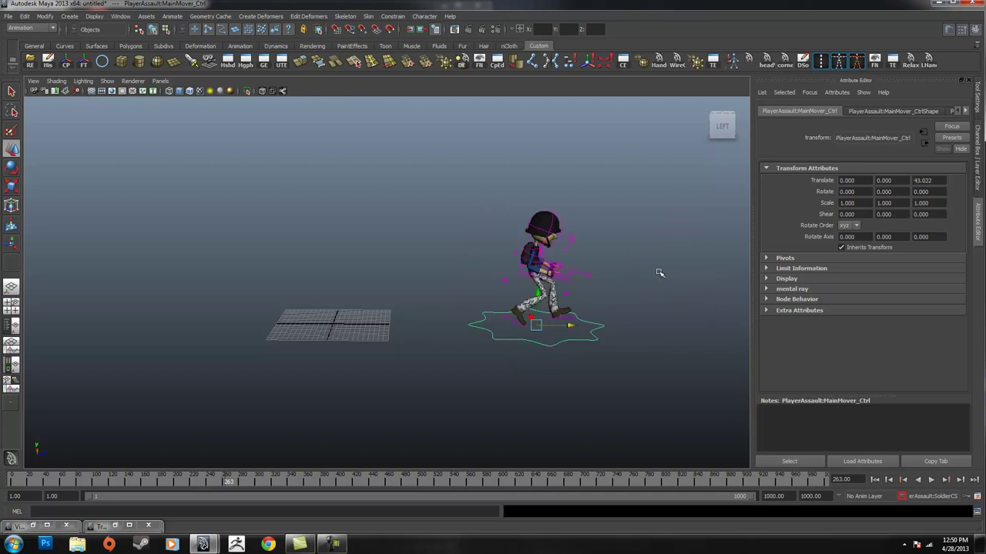
left_click_drag(566, 325, 468, 331)
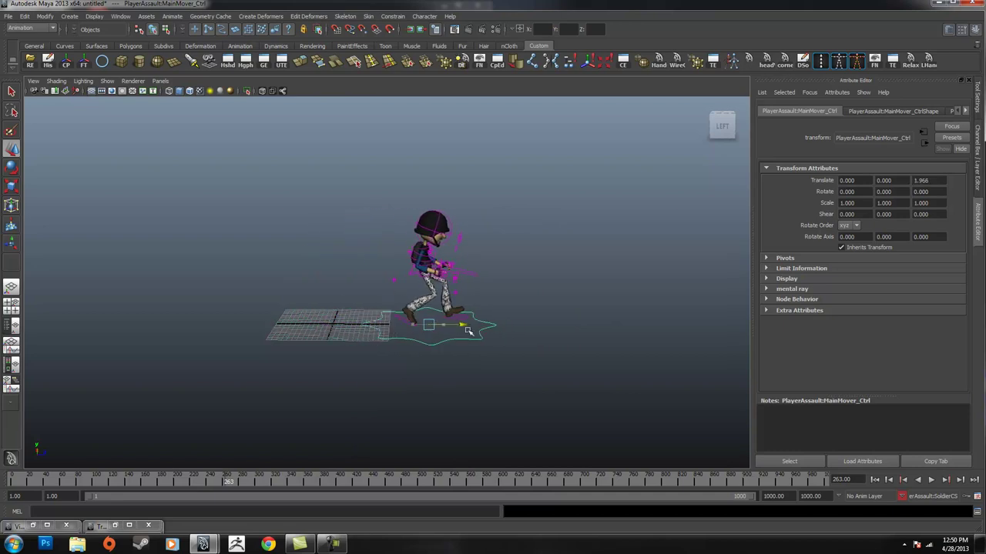
Restore the Trax Editor as a smaller window that leaves the character's feet and main mover control uncovered.
left_click(129, 525)
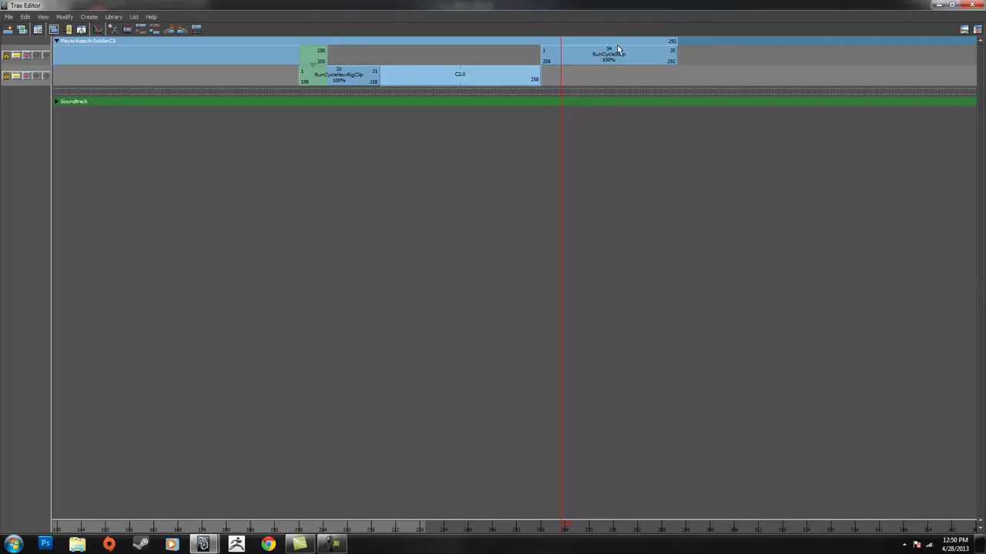
left_click_drag(869, 6, 340, 26)
middle_click_drag(325, 157, 361, 159, "alt")
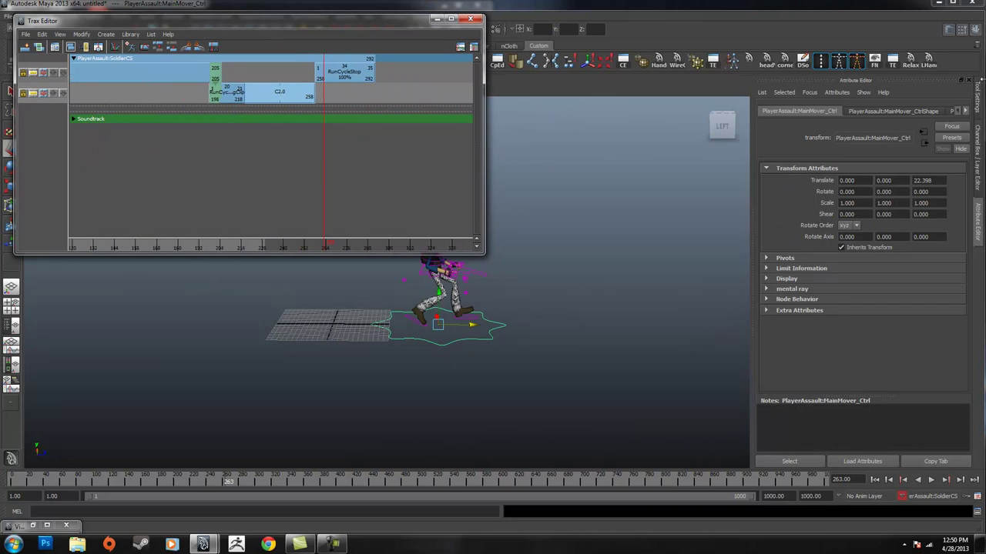
Reopen the channel offsets of the RunCycleStop clip and set them all to absolute again.
left_click(975, 30)
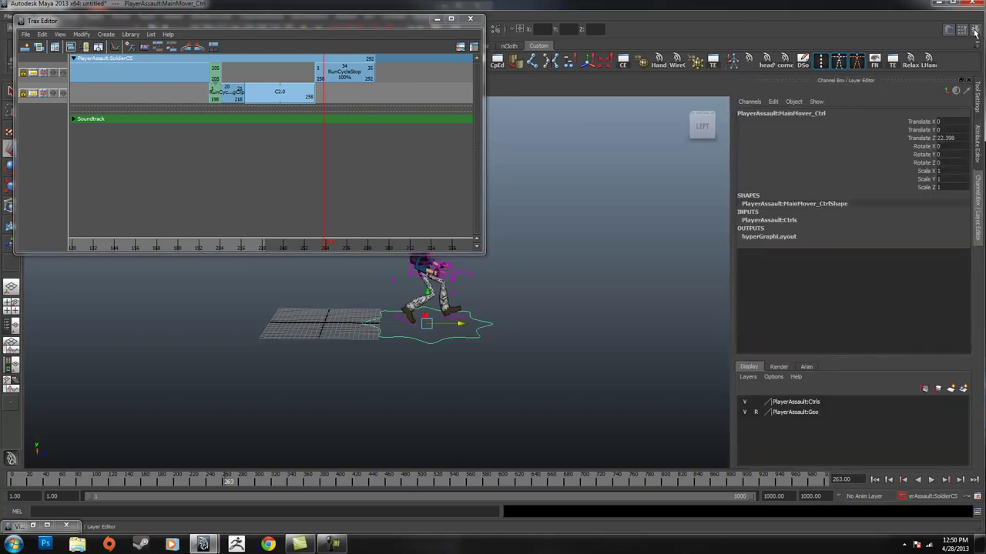
left_click(948, 29)
left_click(346, 73)
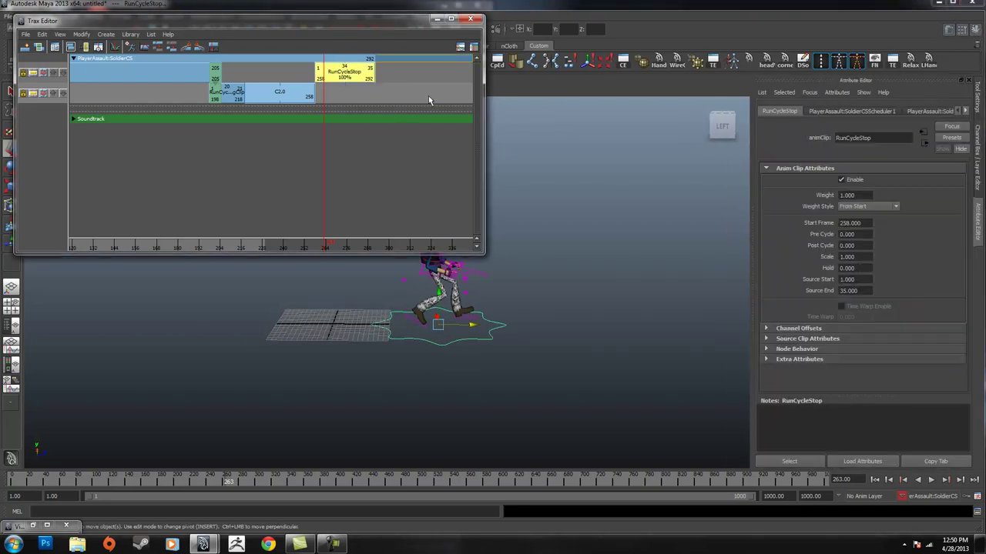
left_click(795, 329)
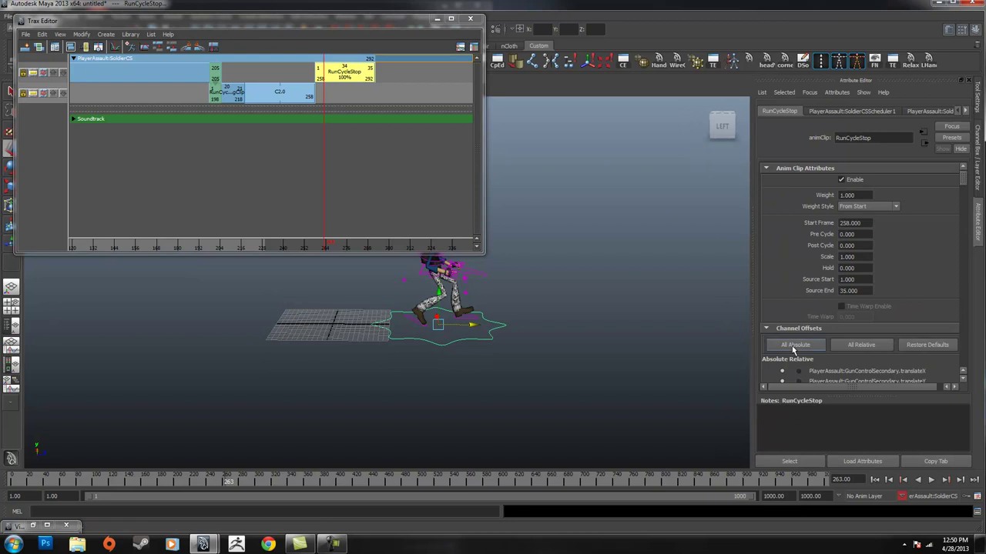
left_click(797, 345)
Scrub to frame 45 and move the RunCycleStop clip to start at frame 247, overlapping the end of the run cycle.
left_click(554, 187)
left_click_drag(392, 484, 50, 480)
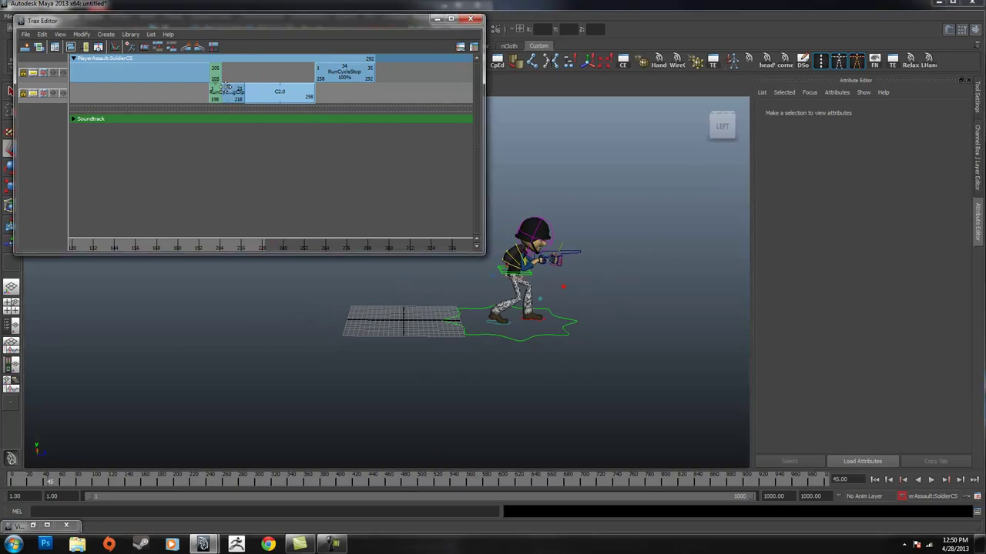
left_click_drag(350, 75, 334, 78)
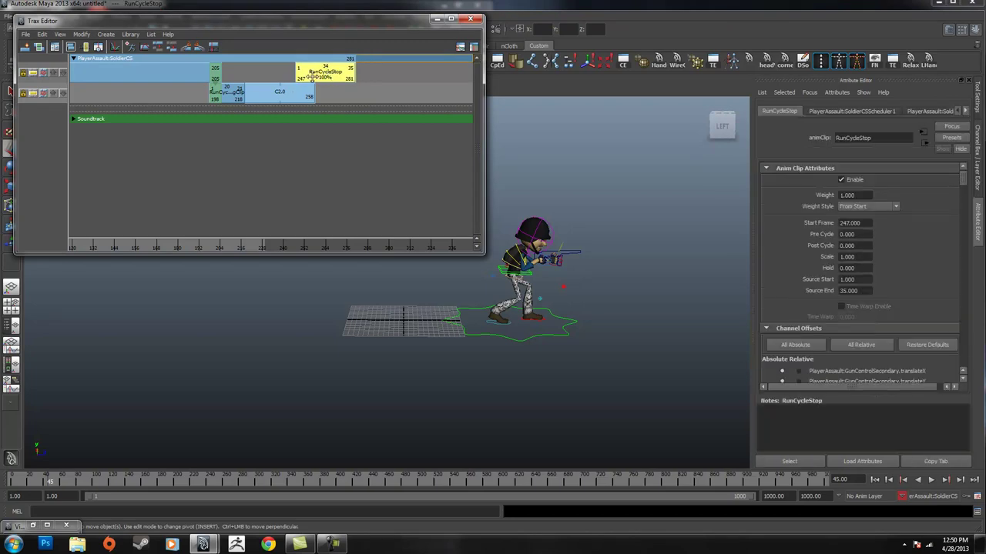
Scrub to frame 249 in the clip overlap and examine the character's pose up close from the front.
left_click_drag(301, 247, 302, 246)
left_click_drag(545, 216, 510, 222, "alt")
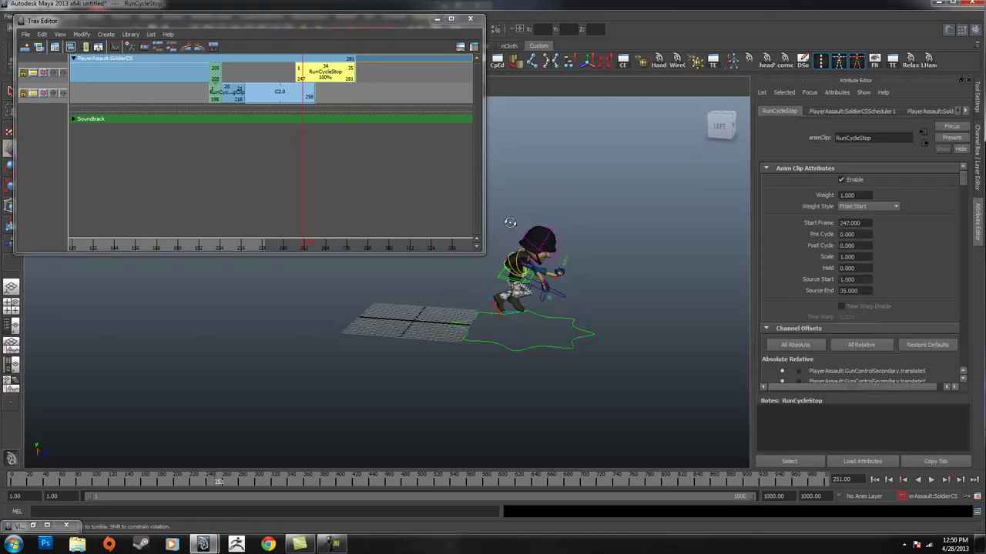
right_click_drag(511, 222, 758, 245, "alt")
middle_click_drag(732, 246, 608, 281, "alt")
left_click_drag(639, 277, 635, 311, "alt")
mouse_move(303, 248)
left_mouse_down()
mouse_move(274, 249)
mouse_move(300, 247)
left_mouse_up()
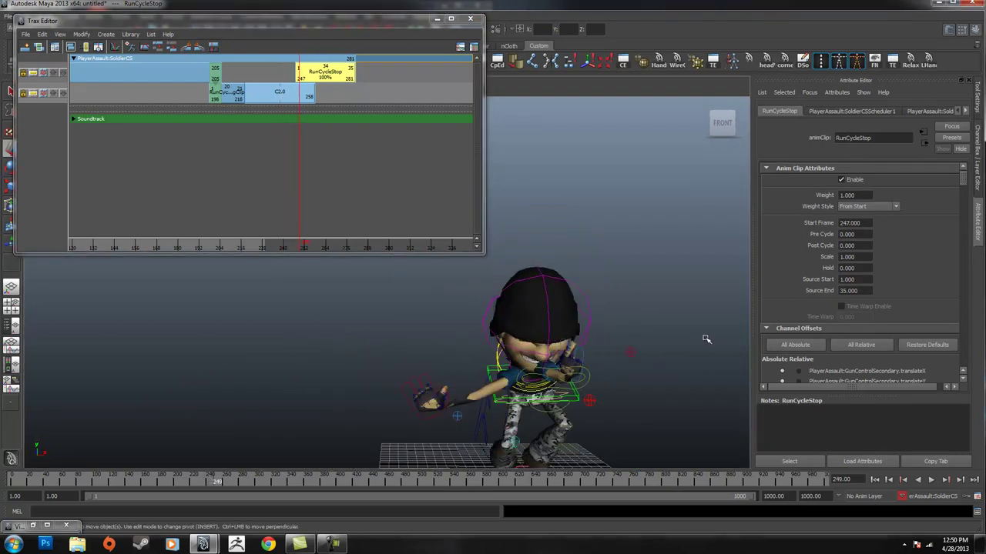
Select the right hand control and compare the character's pose at frames 254 and 249 from the side and front.
left_click_drag(706, 338, 427, 193, "alt")
left_click_drag(632, 314, 678, 310, "alt")
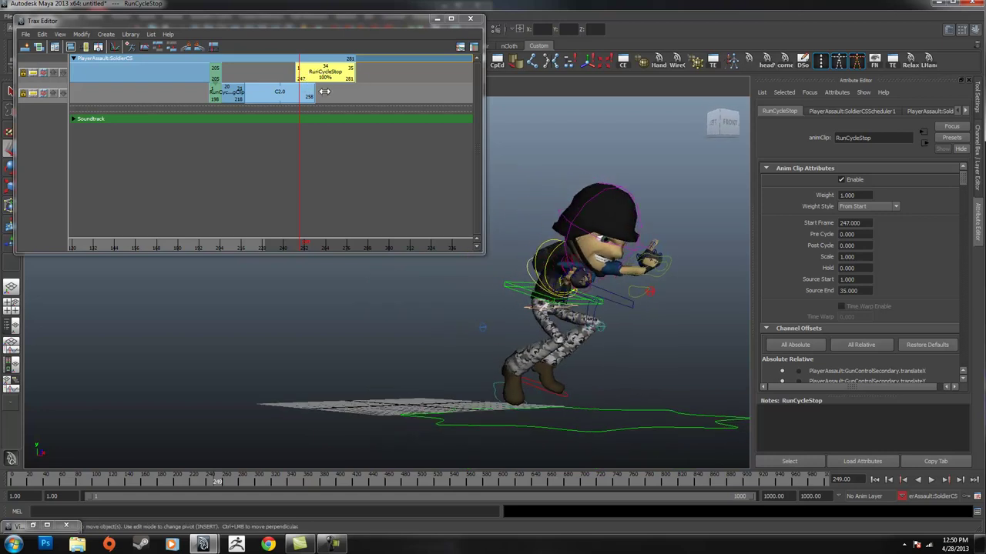
mouse_move(305, 249)
left_mouse_down()
mouse_move(295, 248)
mouse_move(307, 249)
left_mouse_up()
left_click_drag(599, 354, 660, 365, "alt")
left_click(632, 301)
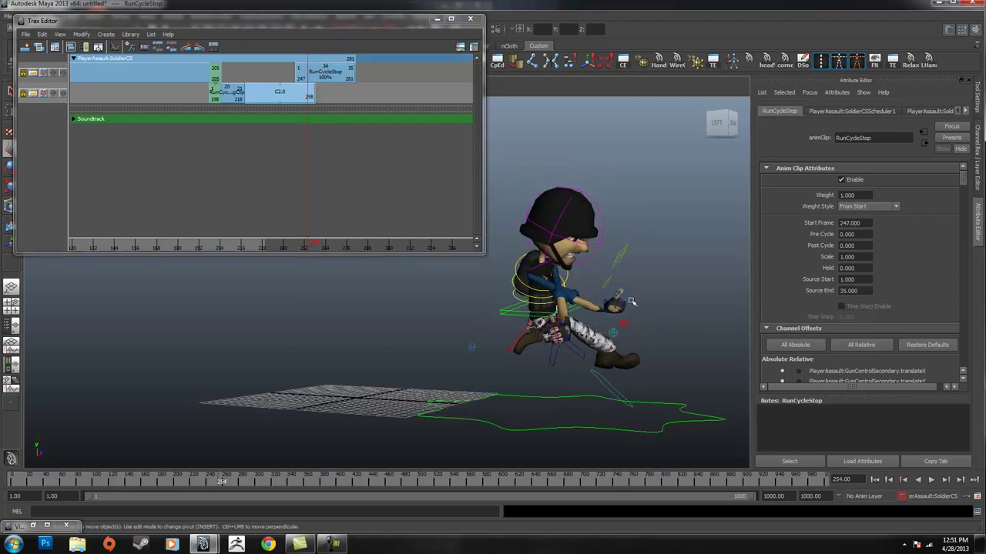
left_click(630, 301)
left_click_drag(628, 315, 463, 395, "alt")
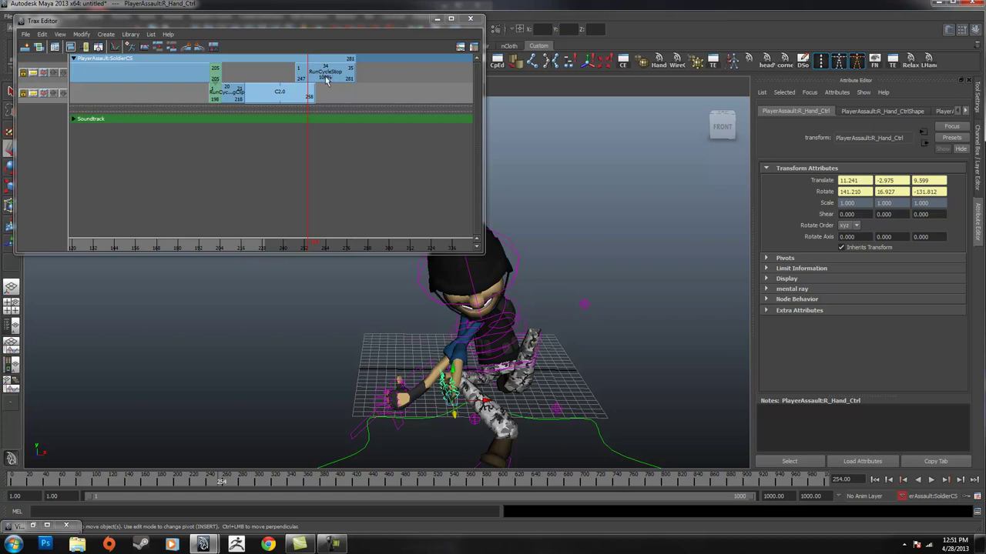
left_click_drag(307, 249, 297, 243)
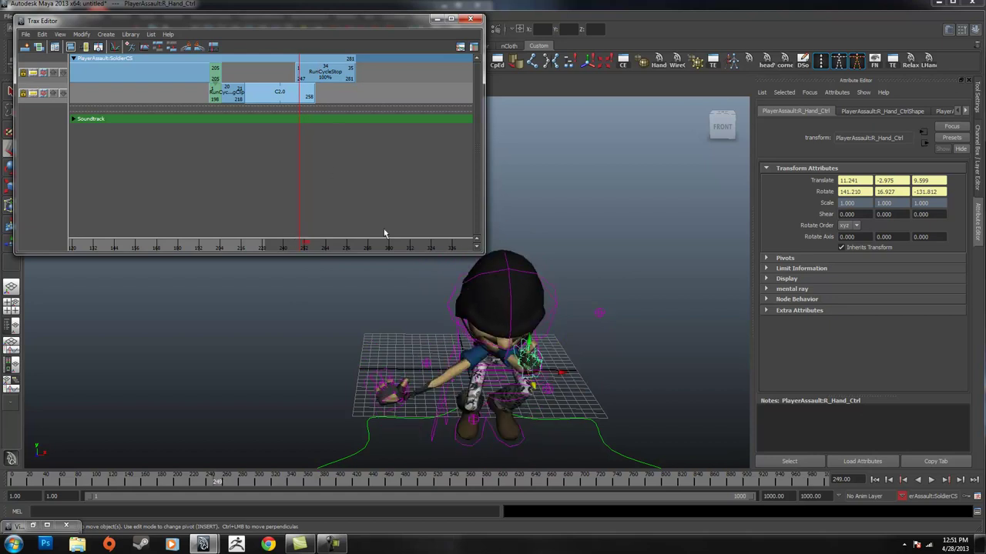
Move the RunCycleStop clip to start at frame 258, at the end of the run cycle, and scrub to frame 259.
left_click_drag(321, 71, 337, 74)
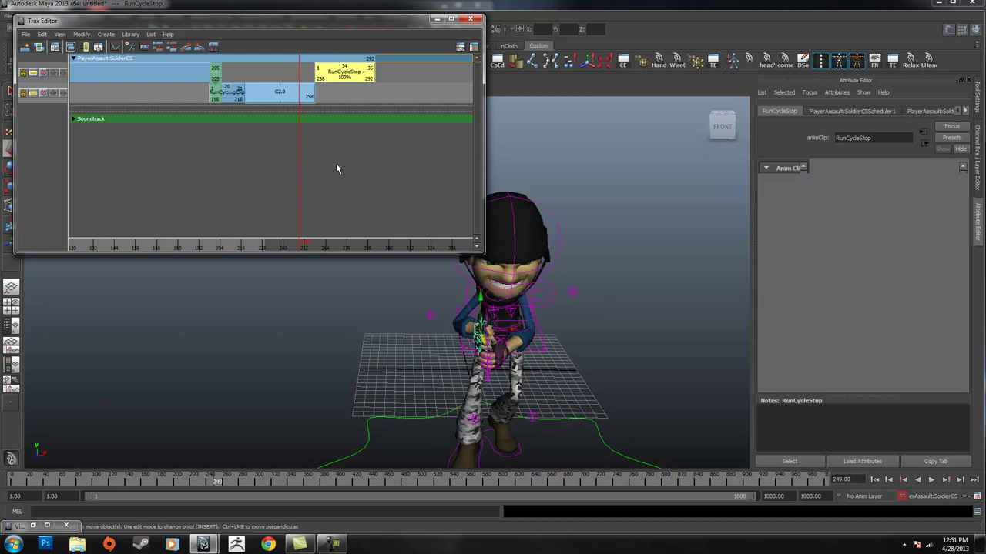
left_click_drag(302, 247, 315, 247)
right_click_drag(300, 205, 398, 177, "alt")
middle_click_drag(397, 177, 324, 179, "alt")
right_click_drag(331, 180, 293, 187, "alt")
right_click_drag(399, 152, 305, 165, "alt")
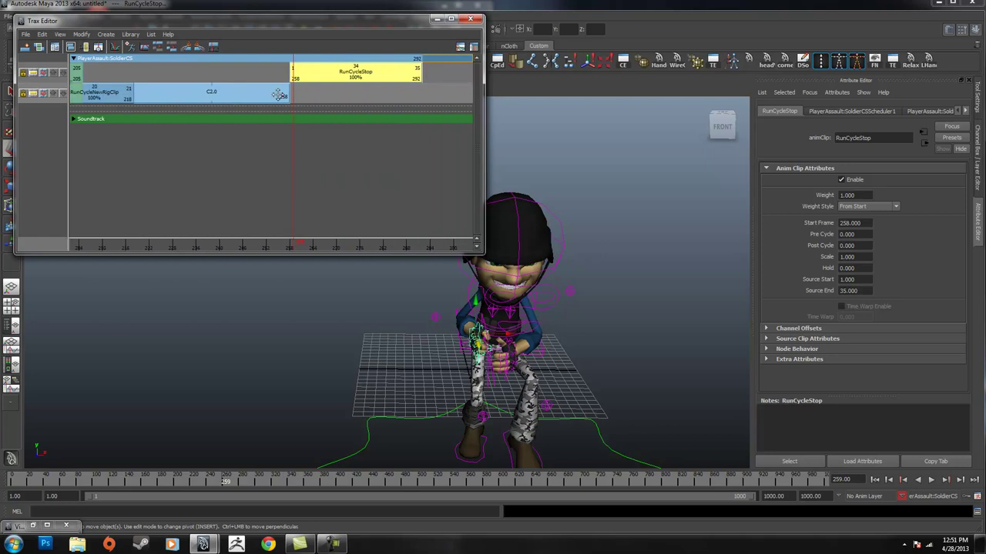
Move the RunCycleStop clip to start at frame 252, blend it with the run cycle clip, and scrub to frame 253 within the blend.
left_click_drag(319, 74, 295, 74)
left_click_drag(299, 248, 276, 250)
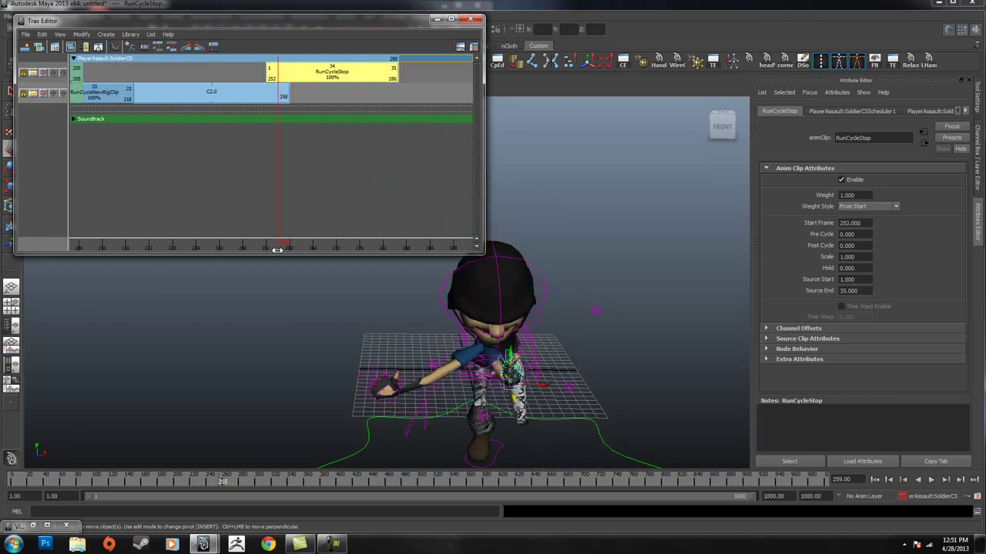
left_click(258, 94)
left_click(299, 77, "shift")
right_click(302, 79)
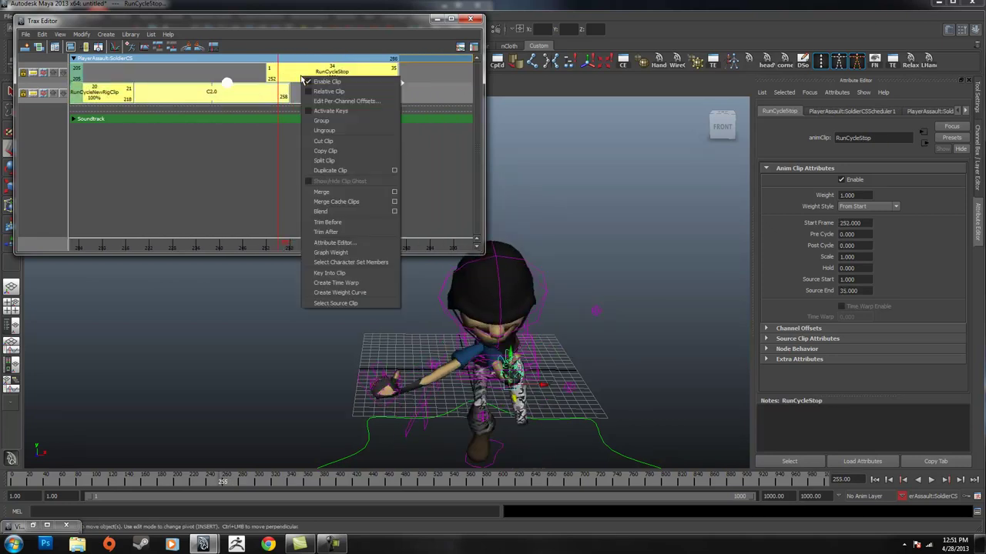
left_click(344, 213)
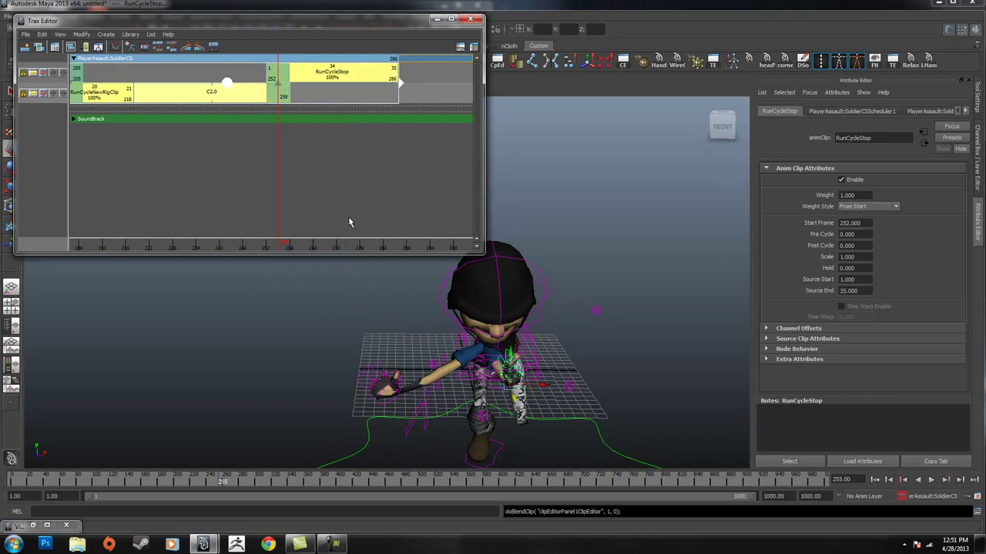
mouse_move(264, 246)
left_mouse_down()
mouse_move(301, 251)
mouse_move(269, 254)
left_mouse_up()
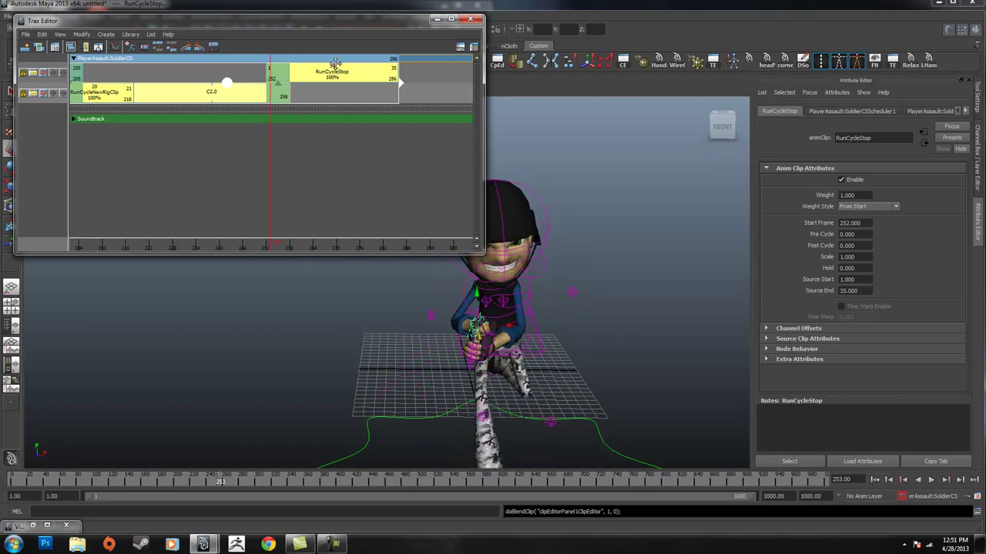
left_click(360, 161)
Shift the RunCycleStop clip to start at frame 255 and scrub to frame 258.
left_click_drag(342, 76, 354, 78)
left_click_drag(271, 244, 289, 245)
right_click_drag(391, 197, 312, 203, "alt")
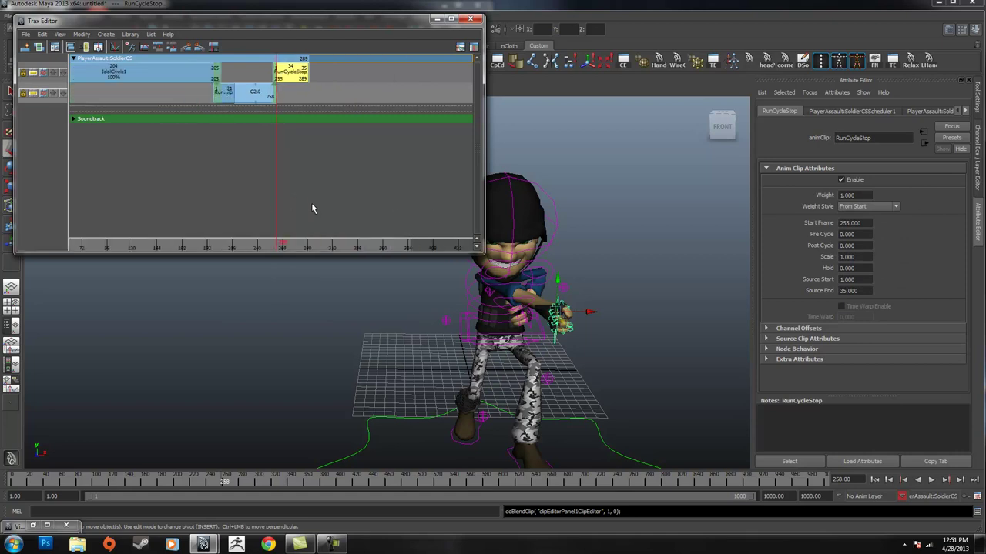
Move the RunCycleStop clip clear of the run cycle to start at frame 272, and scrub back to frame 180 in side view.
left_click_drag(290, 71, 307, 71)
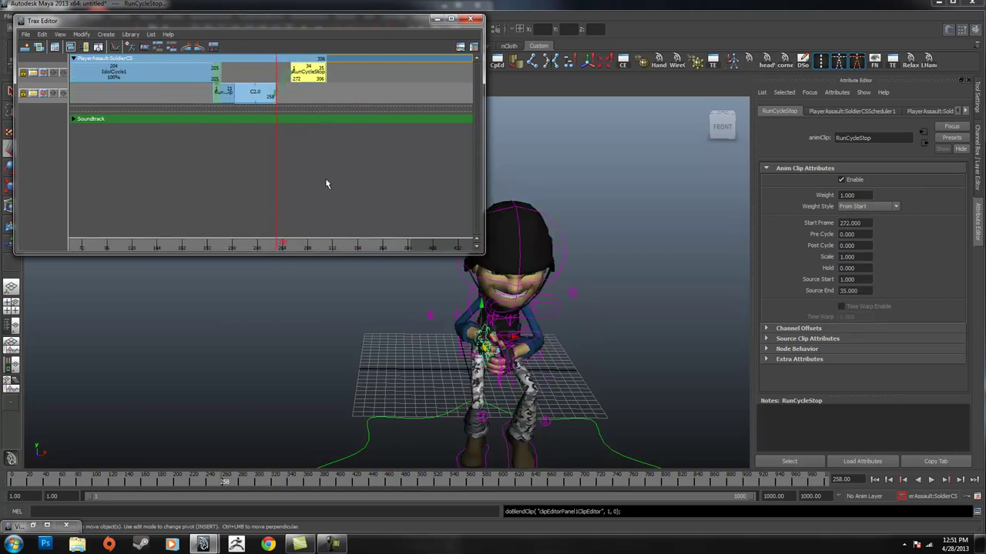
left_click(292, 98)
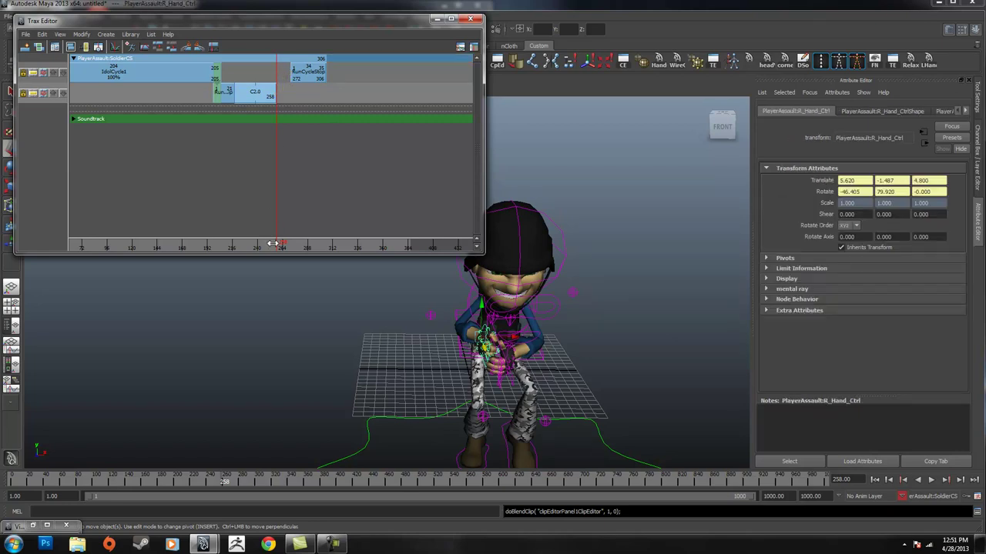
left_click_drag(272, 244, 276, 243)
left_click_drag(497, 286, 586, 372, "alt")
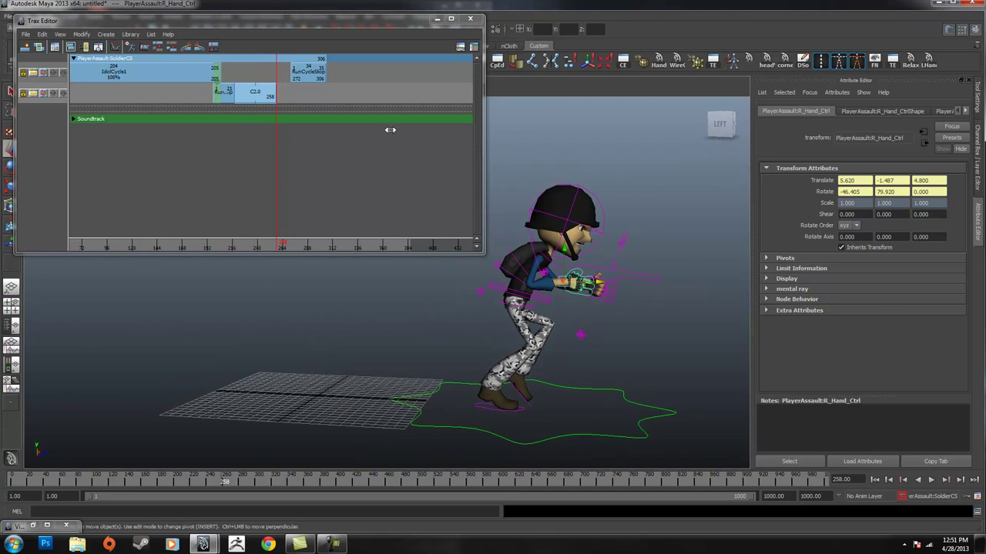
mouse_move(276, 248)
left_mouse_down()
mouse_move(310, 242)
mouse_move(198, 241)
left_mouse_up()
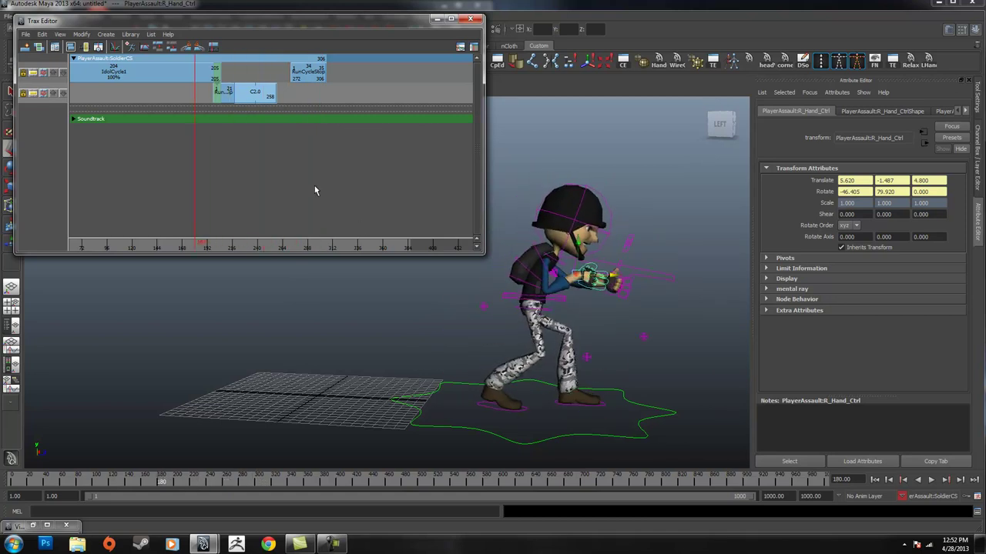
Align the start of the RunCycleStop clip with the end of the run cycle at frame 258.
left_click_drag(311, 73, 298, 73)
middle_click_drag(279, 201, 324, 193, "alt")
right_click_drag(323, 193, 343, 188, "alt")
middle_click_drag(343, 187, 187, 183, "alt")
right_click_drag(258, 171, 291, 161, "alt")
middle_click_drag(291, 162, 341, 129, "alt")
left_click_drag(380, 78, 374, 81)
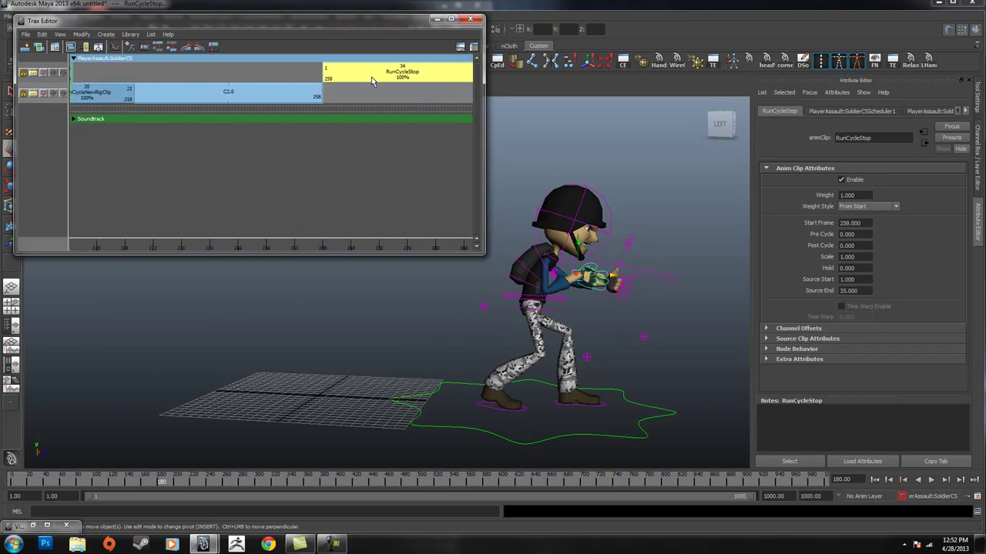
left_click(292, 93)
left_click(368, 72, "shift")
left_click(406, 179)
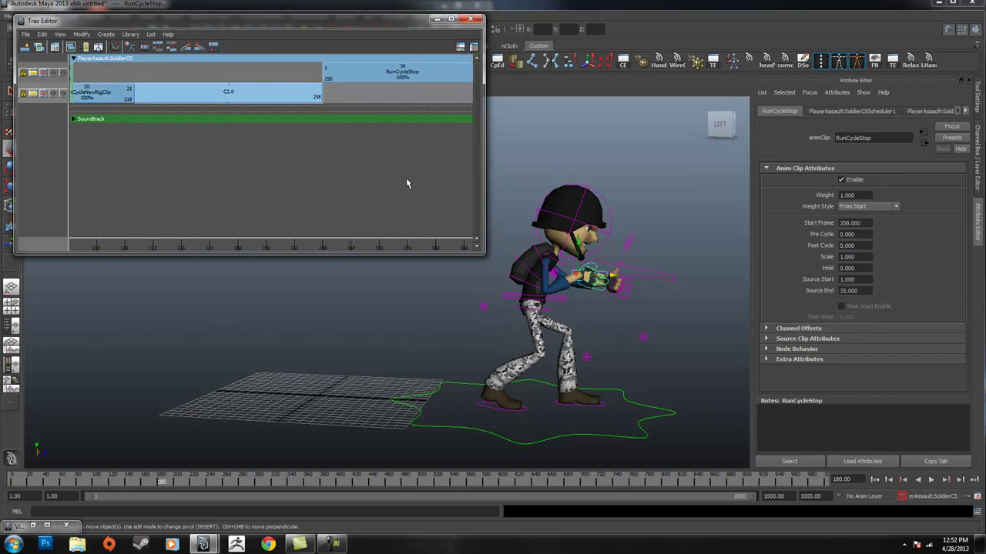
Scrub to frame 274 and split the RunCycleStop clip there.
left_click(406, 244)
middle_click_drag(414, 215, 342, 206, "alt")
right_click(328, 78)
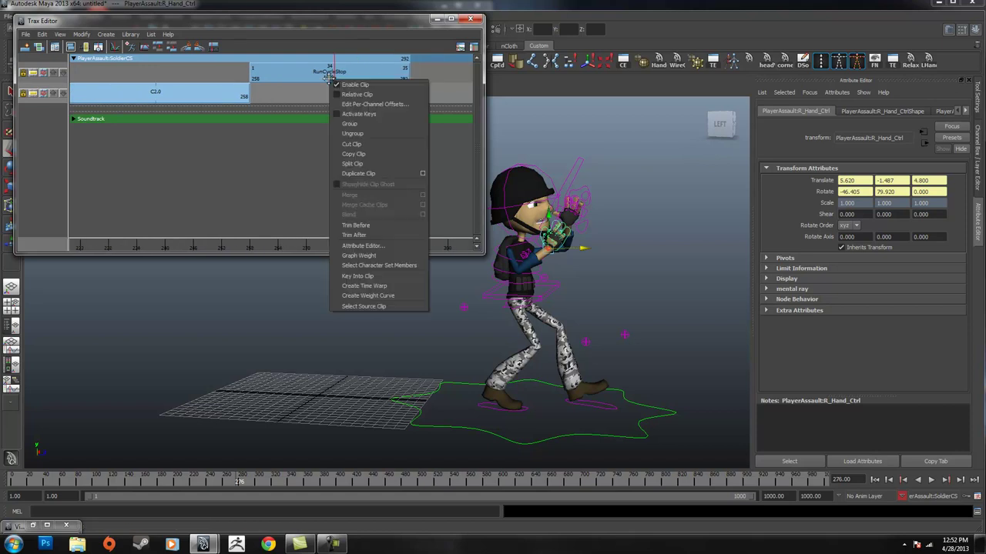
left_click(317, 130)
left_click(312, 78)
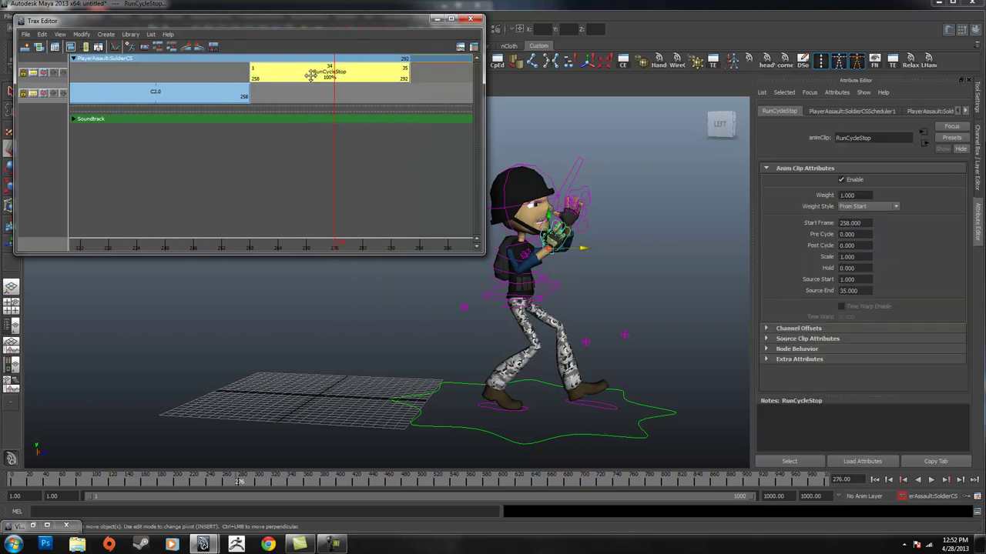
right_click(313, 77)
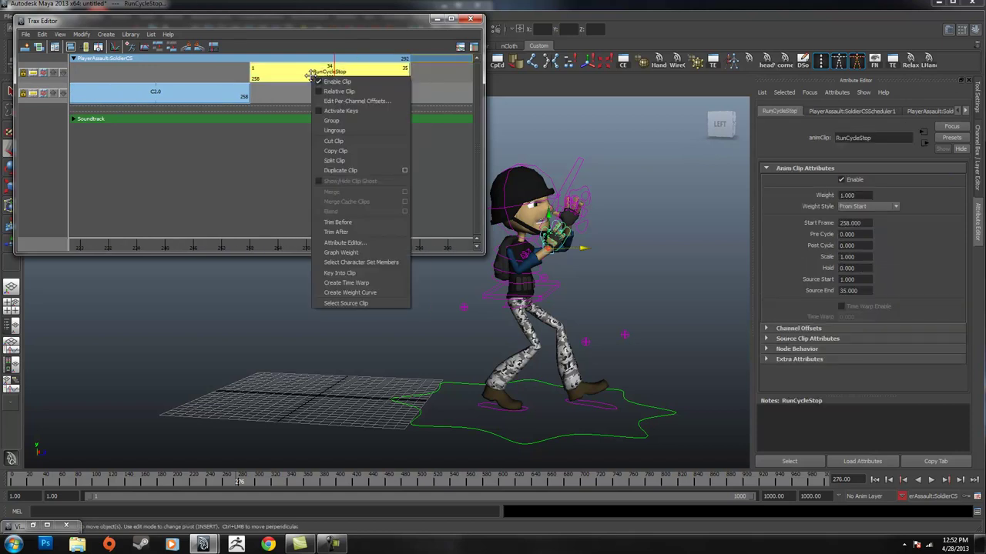
left_click(339, 164)
left_click_drag(339, 245, 324, 248)
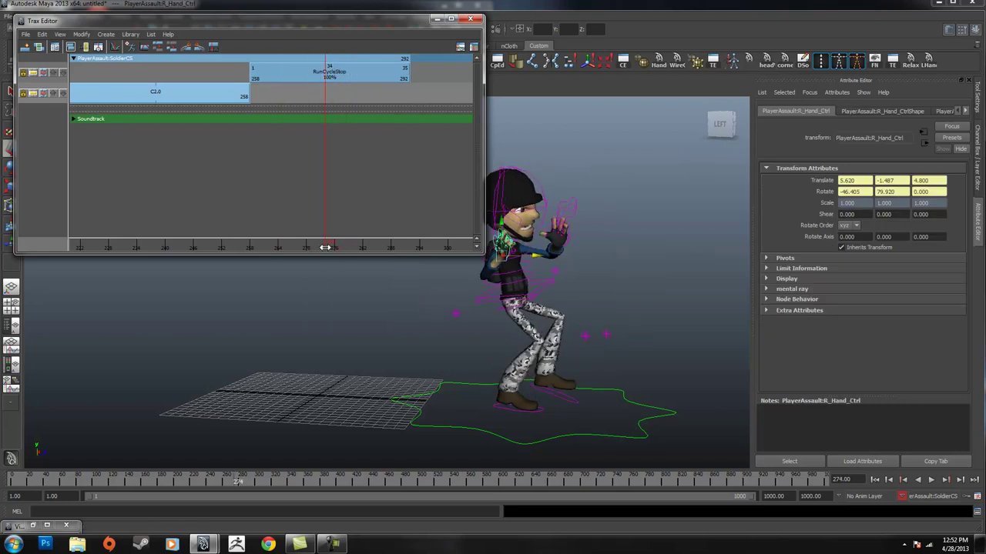
right_click(336, 75)
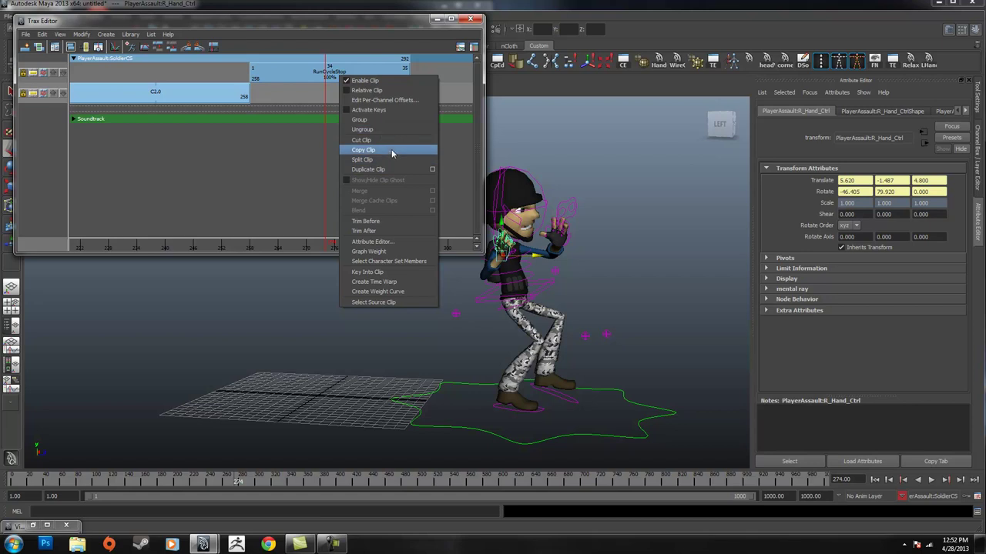
left_click(378, 159)
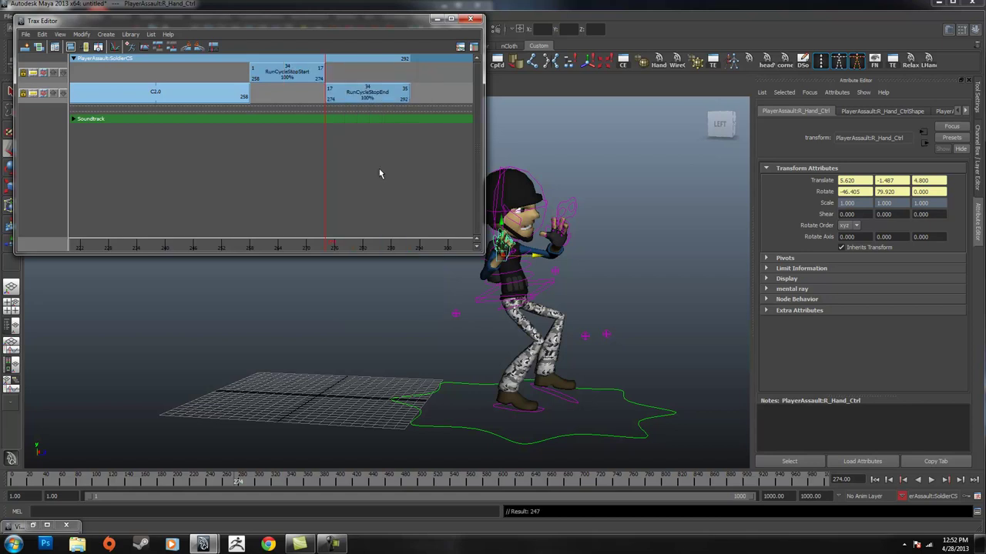
Select each half of the split clip in turn, and try moving the RunCycleStopEnd half to a later start.
left_click(286, 74)
left_click(368, 93)
left_click(287, 73)
left_click(367, 92)
left_click(416, 207)
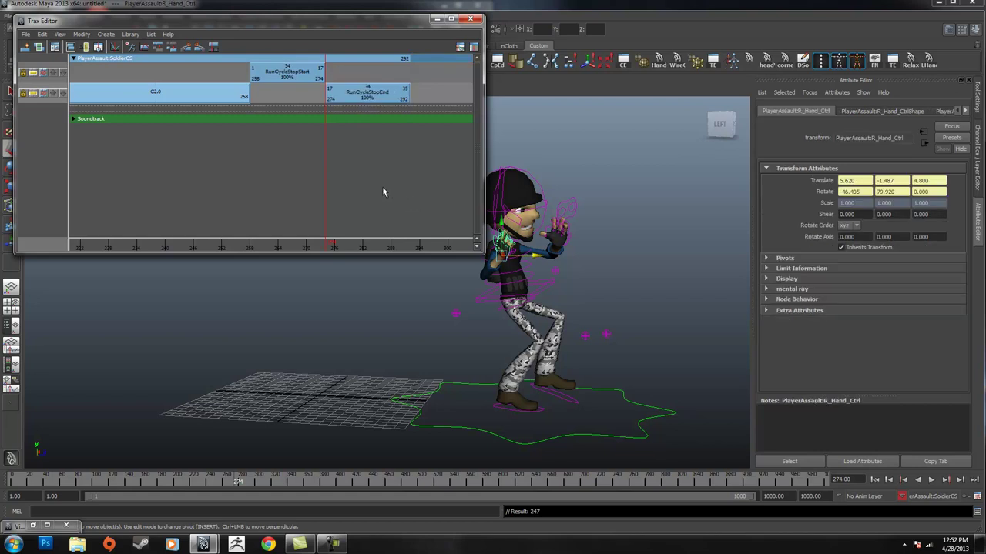
left_click_drag(353, 92, 386, 94)
mouse_move(324, 247)
left_mouse_down()
mouse_move(341, 246)
mouse_move(304, 246)
mouse_move(385, 245)
mouse_move(325, 246)
left_mouse_up()
Undo the clip move and the split so that RunCycleStop is a single clip again.
key("ctrl+z")
key("ctrl+z")
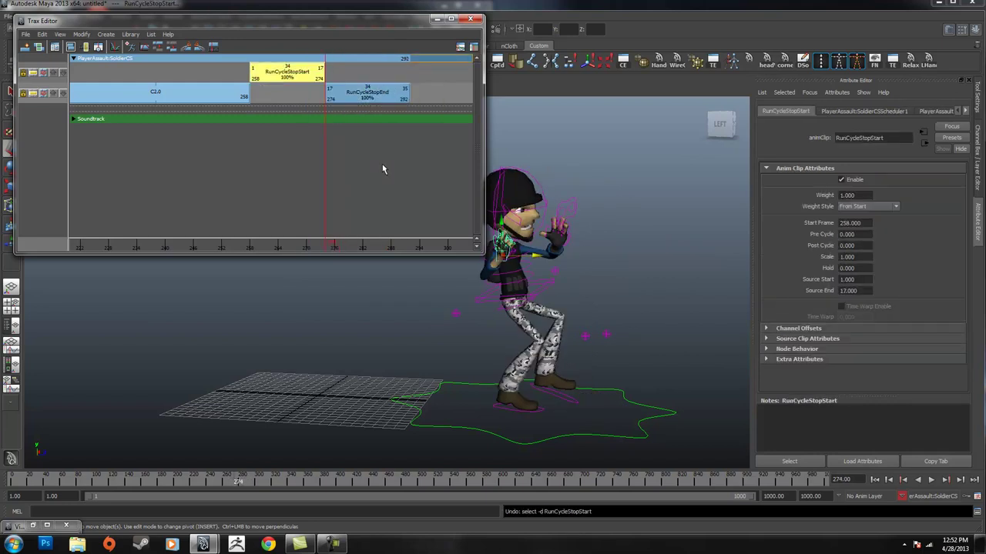
key("ctrl+z")
key("ctrl+z")
right_click(311, 70)
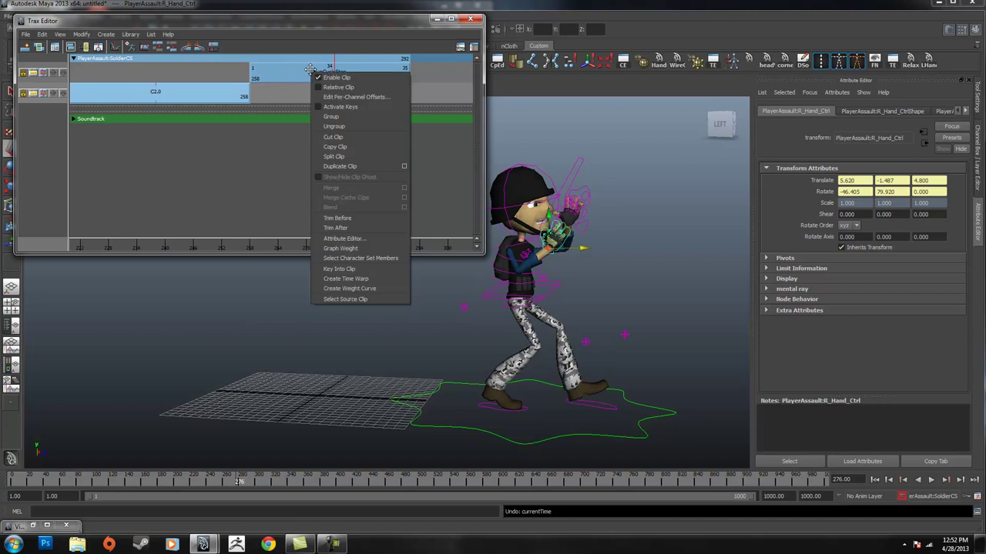
left_click(274, 167)
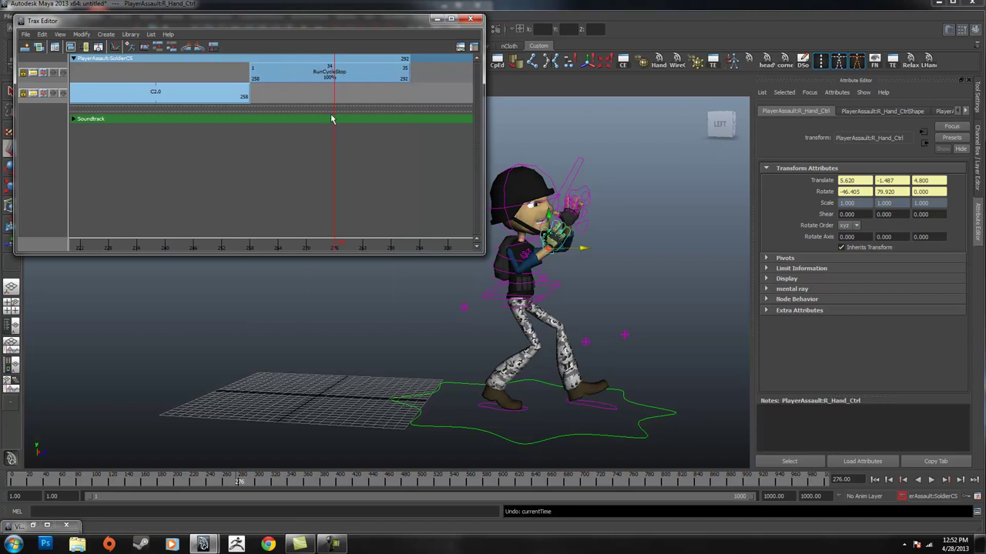
right_click(339, 70)
left_click(366, 113)
Play the combined animation from the start and stop at frame 67 to view the character from an angled side.
right_click_drag(268, 189, 347, 182, "alt")
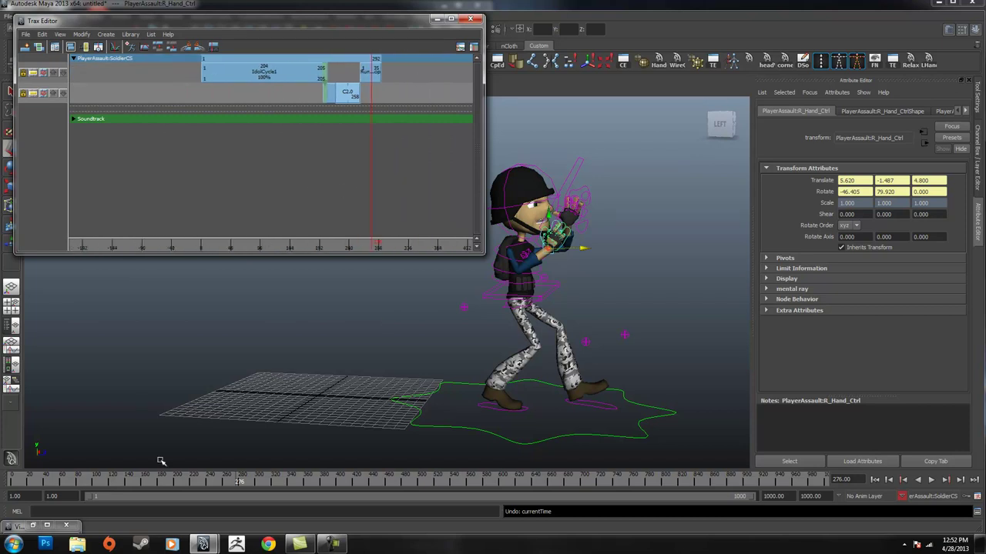
left_click(3, 477)
key("alt+v")
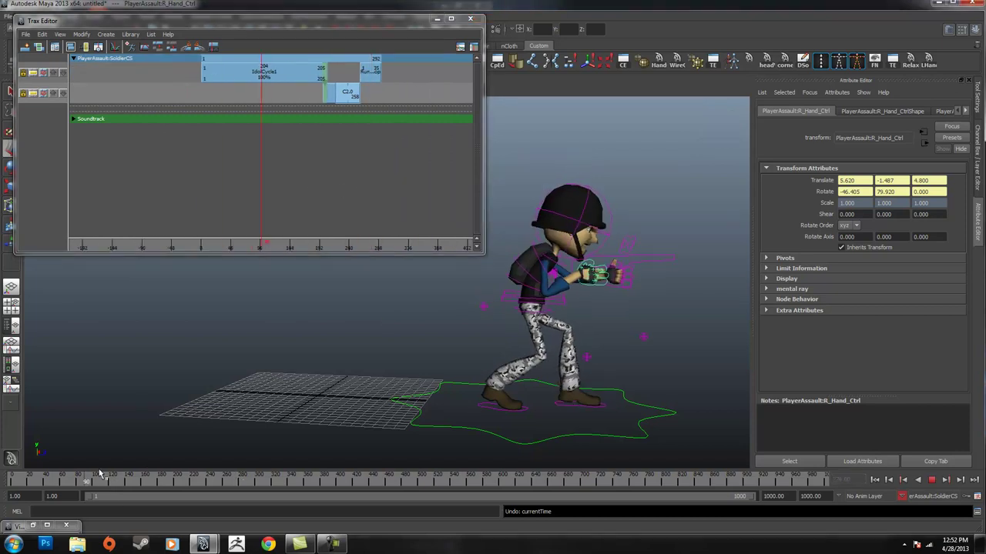
left_click(68, 477)
left_click_drag(555, 312, 494, 334, "alt")
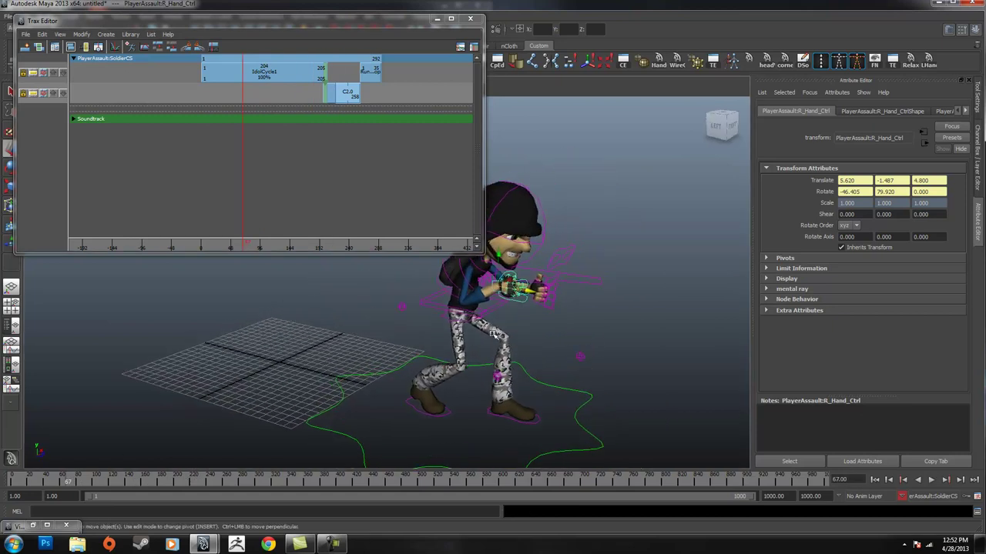
Scrub through the timeline in a closer view, return to frame 1, and select the right hand control.
right_click_drag(493, 334, 583, 326, "alt")
left_click_drag(582, 325, 594, 324, "alt")
left_click(698, 250)
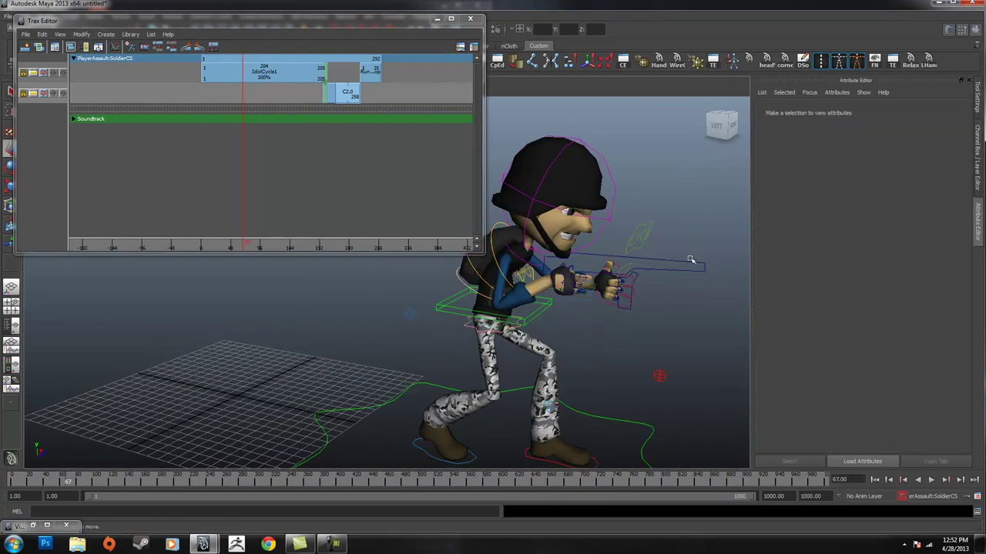
left_click(581, 298)
left_click_drag(13, 481, 431, 479)
left_click_drag(195, 482, 11, 482)
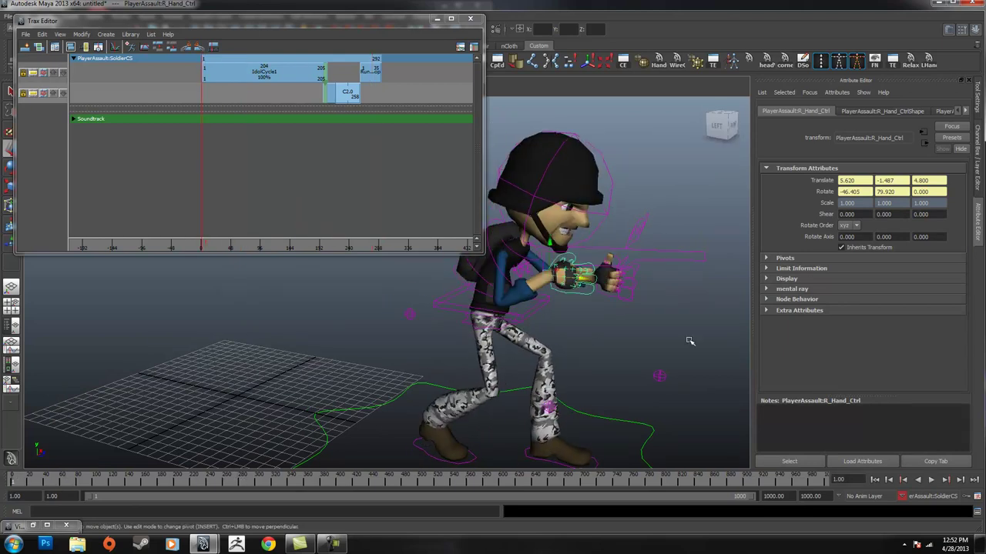
left_click(687, 339)
left_click(569, 293)
Activate the keys of the IdolCycle1 clip so its keyframes can be edited on the timeline.
left_click(259, 71)
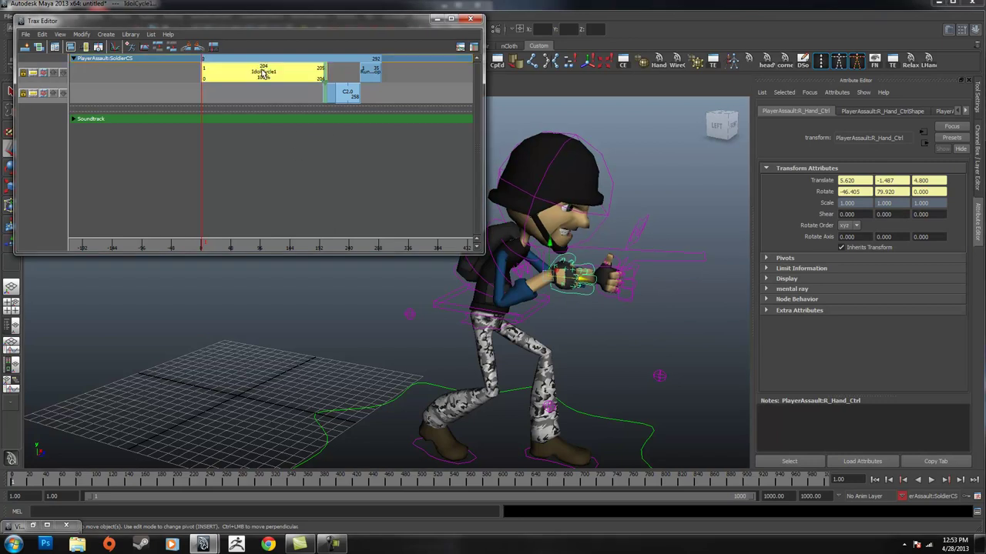
left_click(271, 139)
right_click_drag(207, 176, 306, 180, "alt")
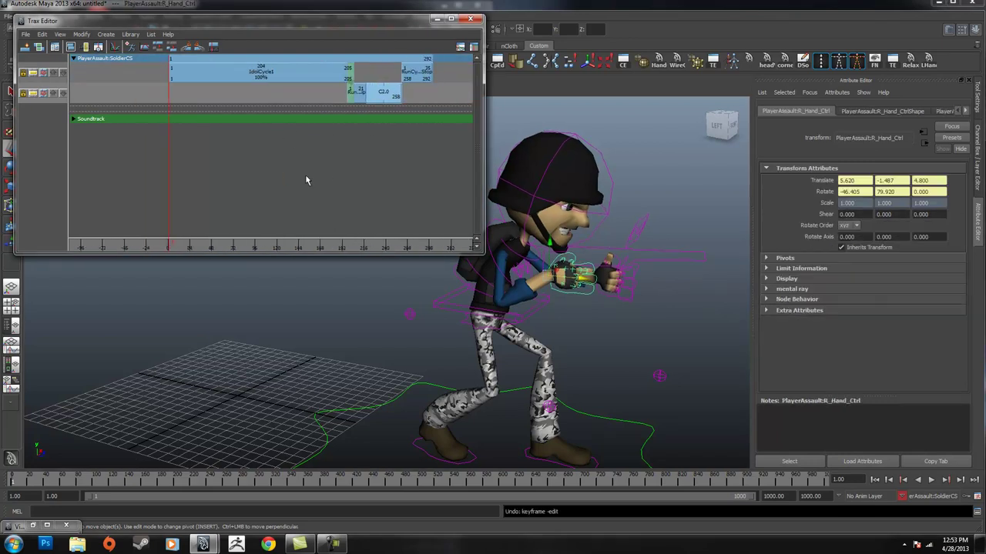
right_click(247, 74)
left_click(225, 122)
left_click(232, 73)
right_click(232, 72)
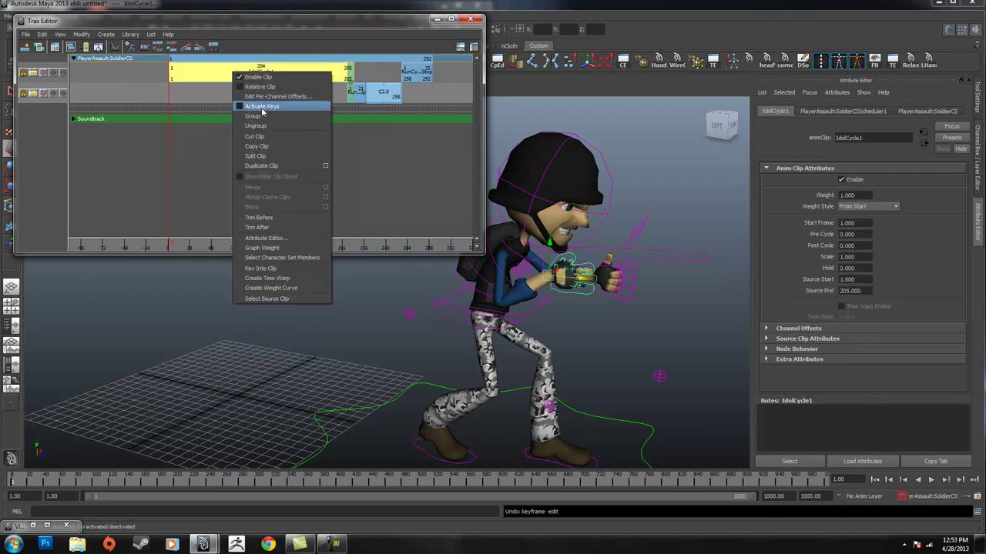
left_click(256, 107)
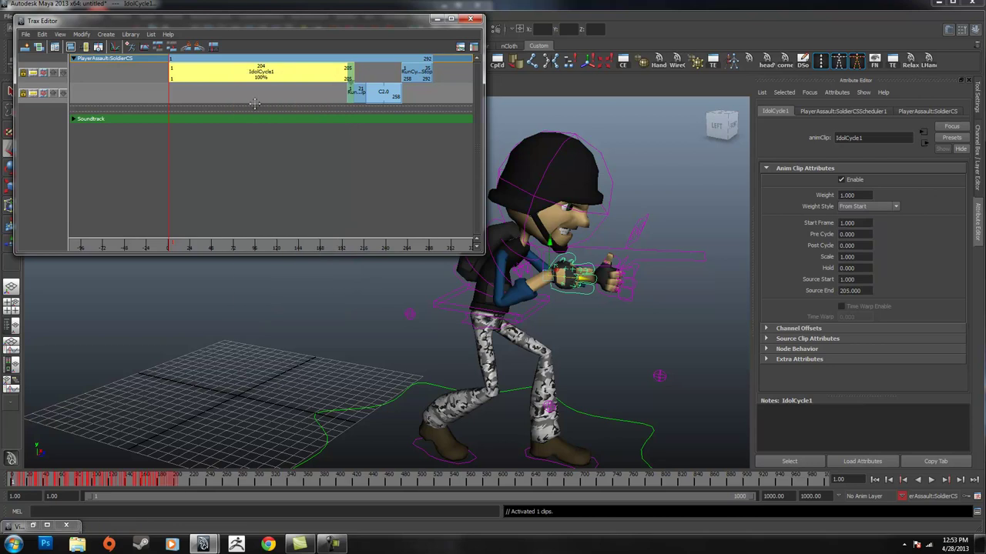
left_click(227, 70)
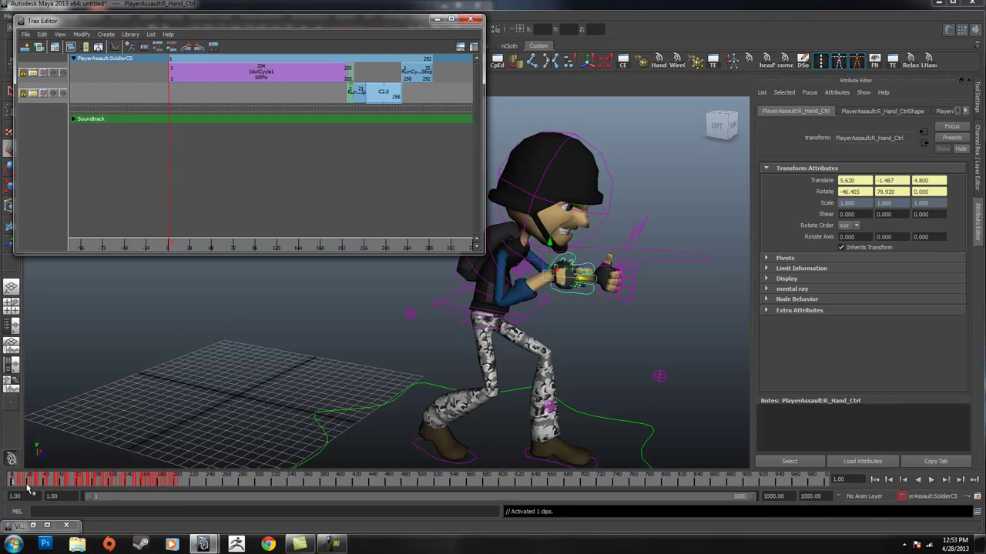
Play and scrub through the activated clip and the following clips, stopping at frame 158.
key("alt+v")
left_click_drag(209, 485, 98, 486)
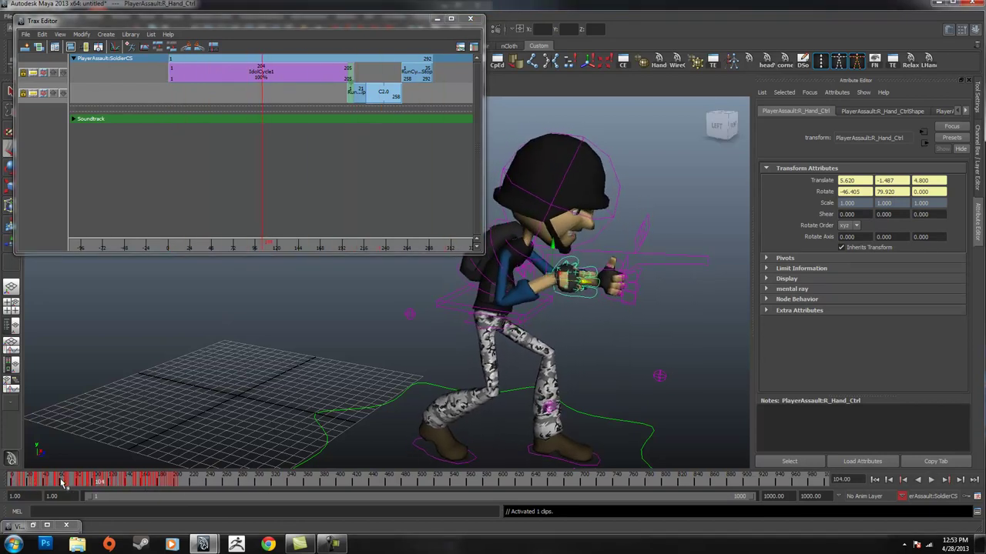
key("alt+v")
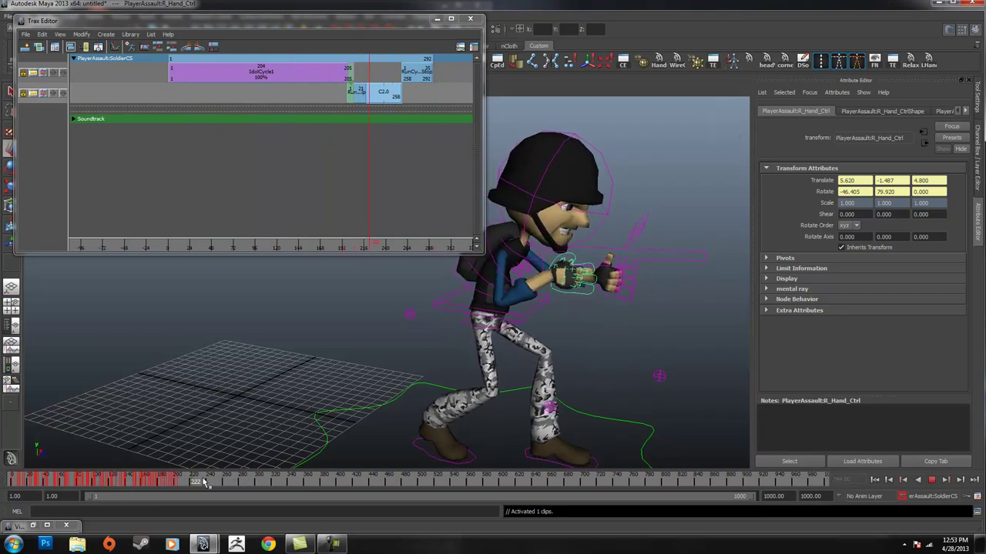
key("alt+v")
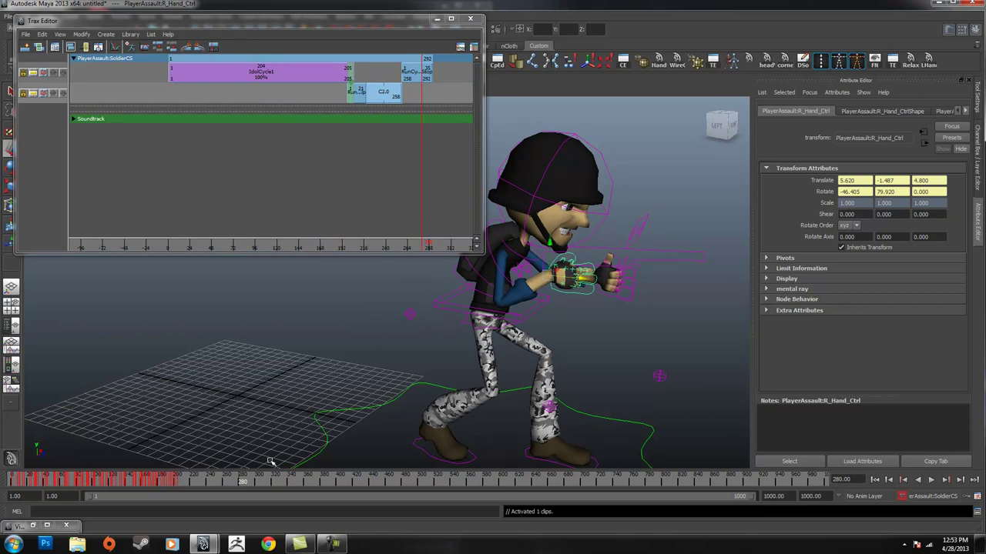
left_click_drag(242, 483, 223, 481)
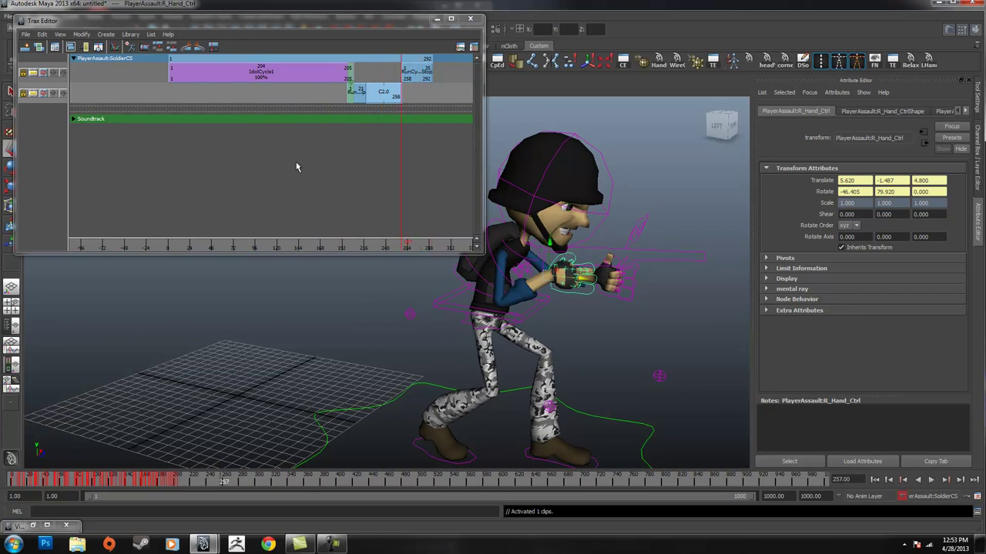
right_click(258, 72)
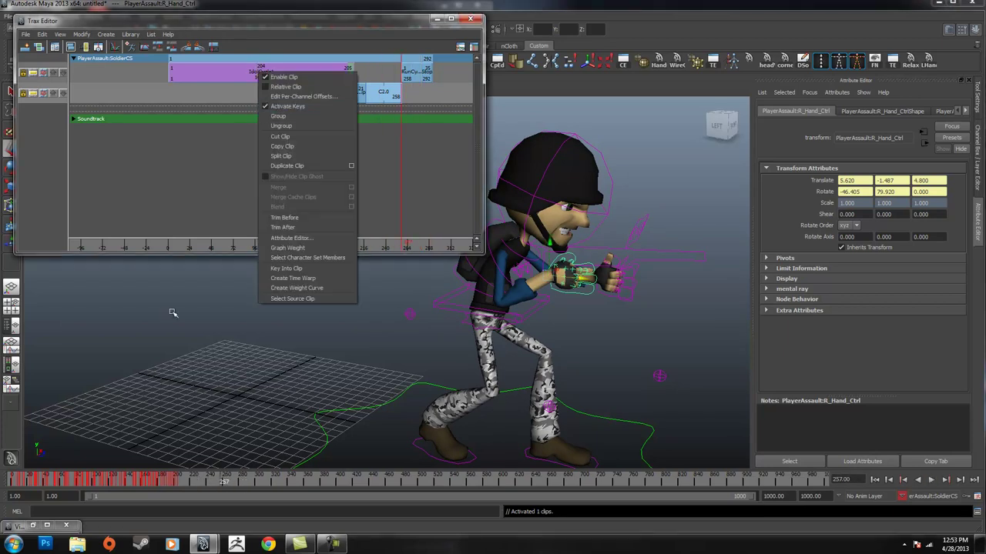
left_click(205, 481)
left_click_drag(183, 484, 37, 483)
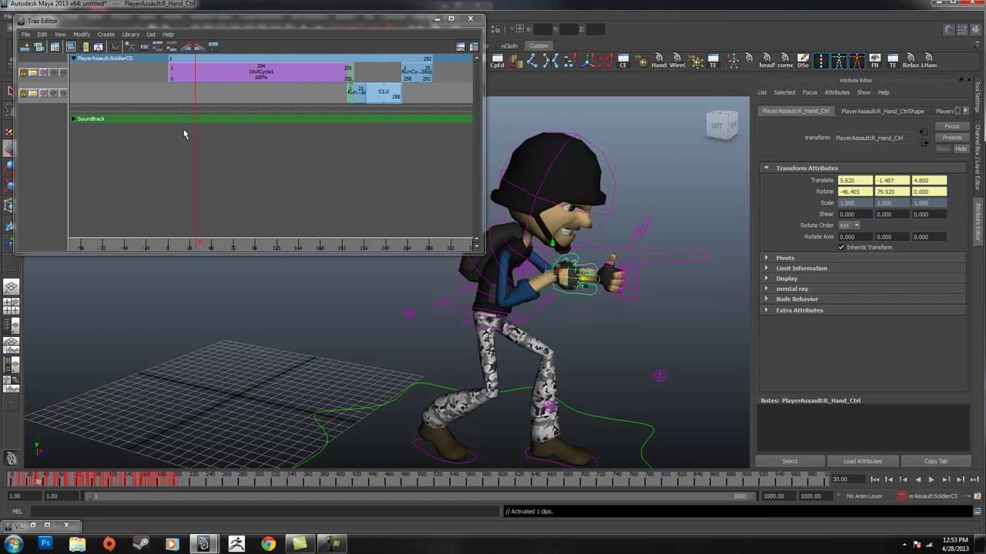
key("alt+v")
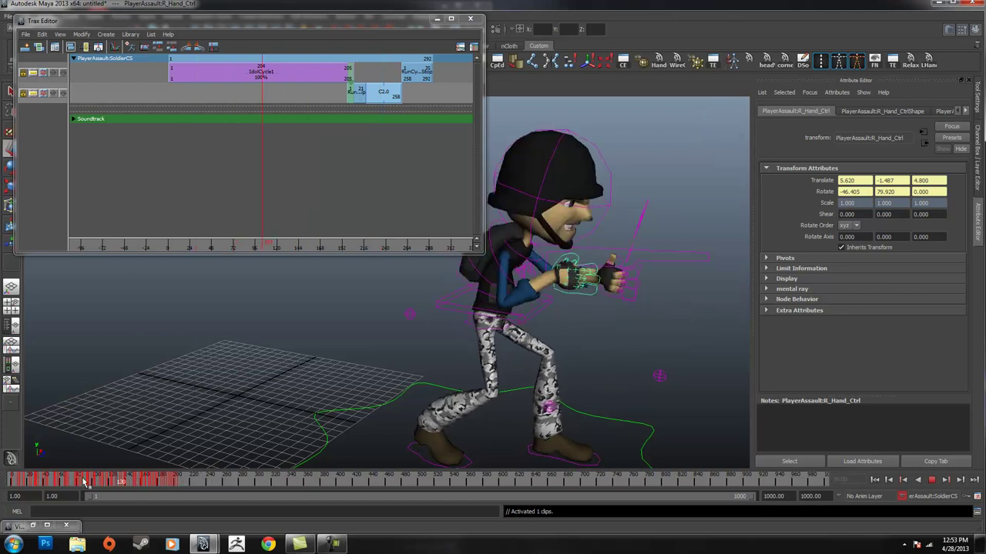
mouse_move(89, 483)
left_mouse_down()
mouse_move(48, 485)
mouse_move(151, 485)
mouse_move(141, 487)
left_mouse_up()
Select the head control, check which character set is active, and clear the selection.
left_click(570, 229)
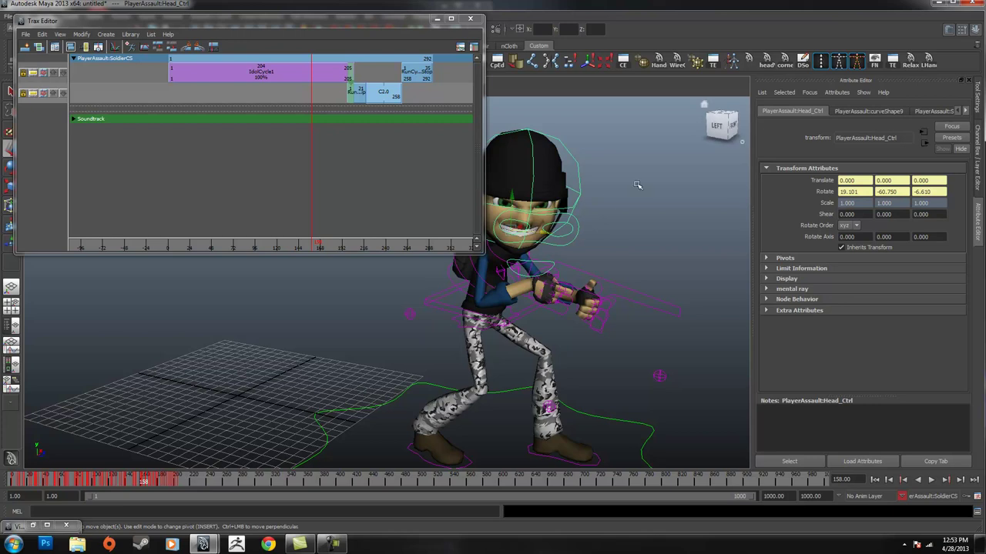
left_click(613, 169)
left_click(543, 221)
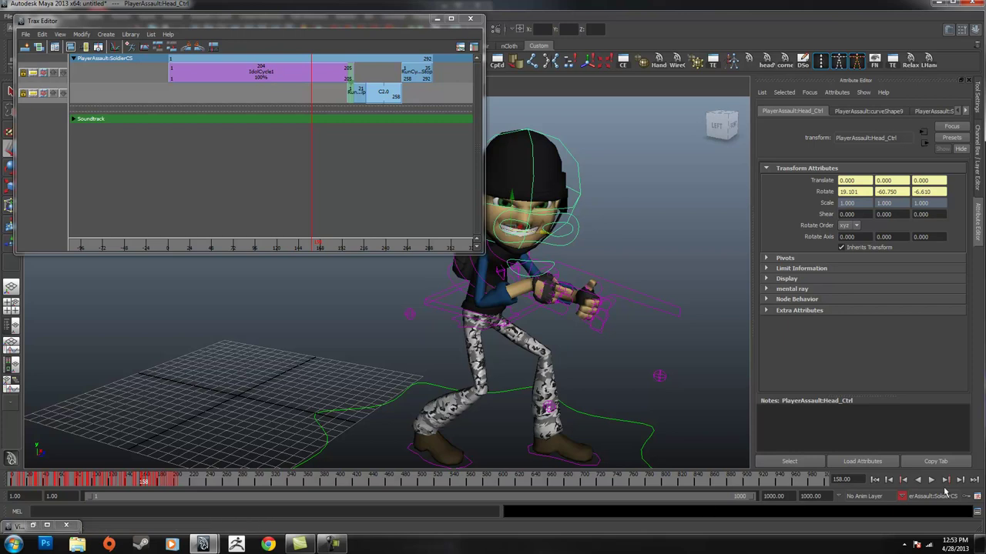
left_click(930, 497)
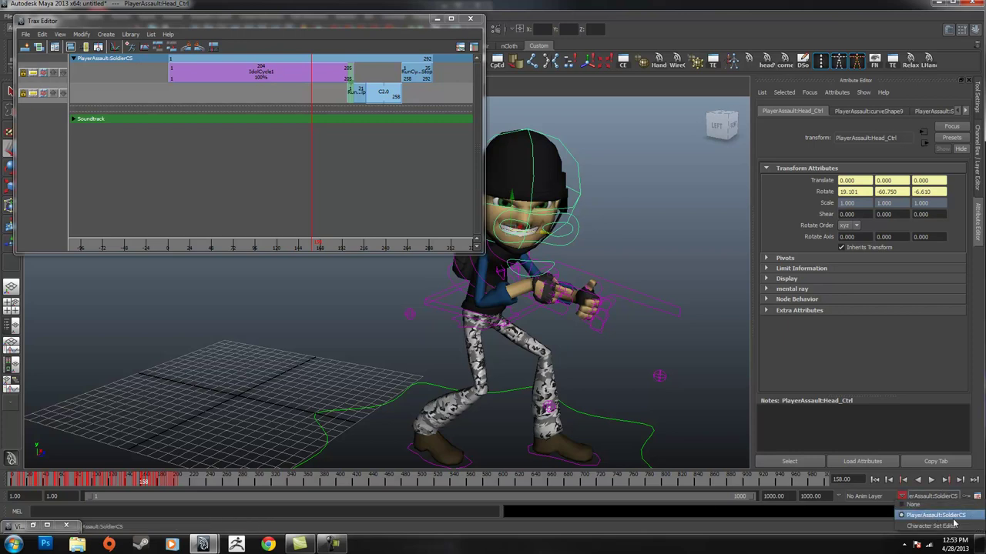
left_click(726, 411)
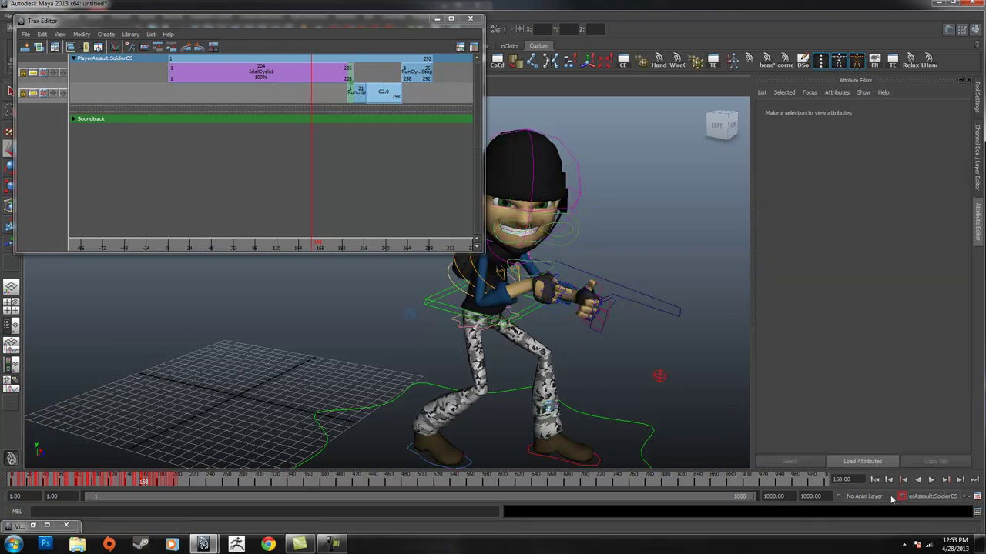
Shorten the playback range to end at frame 308, and briefly select the head control to view its keys.
middle_click_drag(308, 405, 423, 378, "alt")
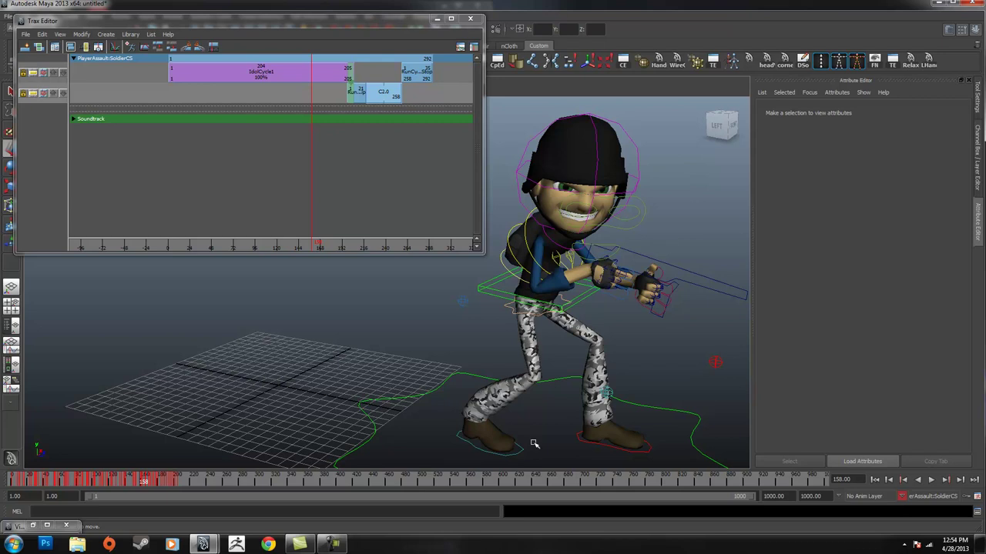
left_click_drag(752, 501, 298, 498)
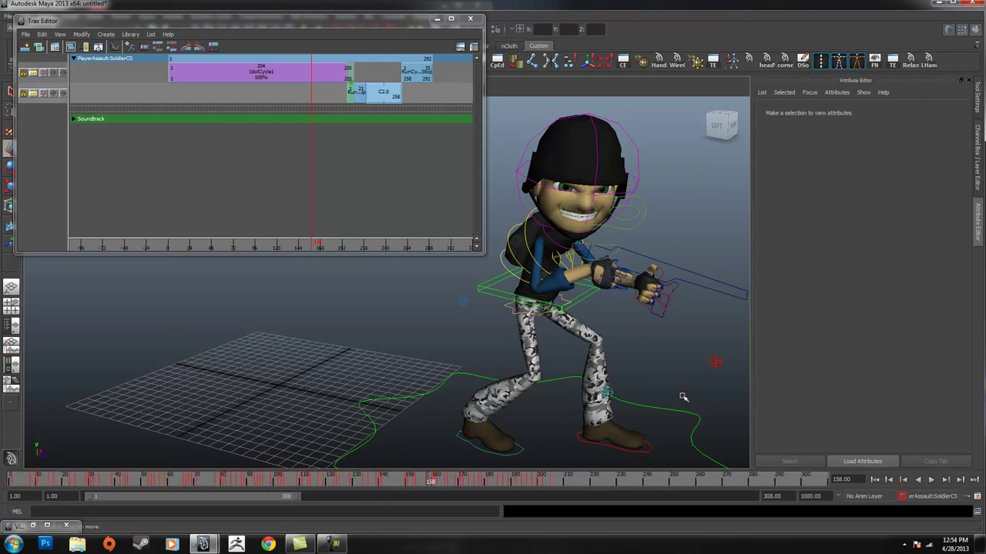
left_click(644, 155)
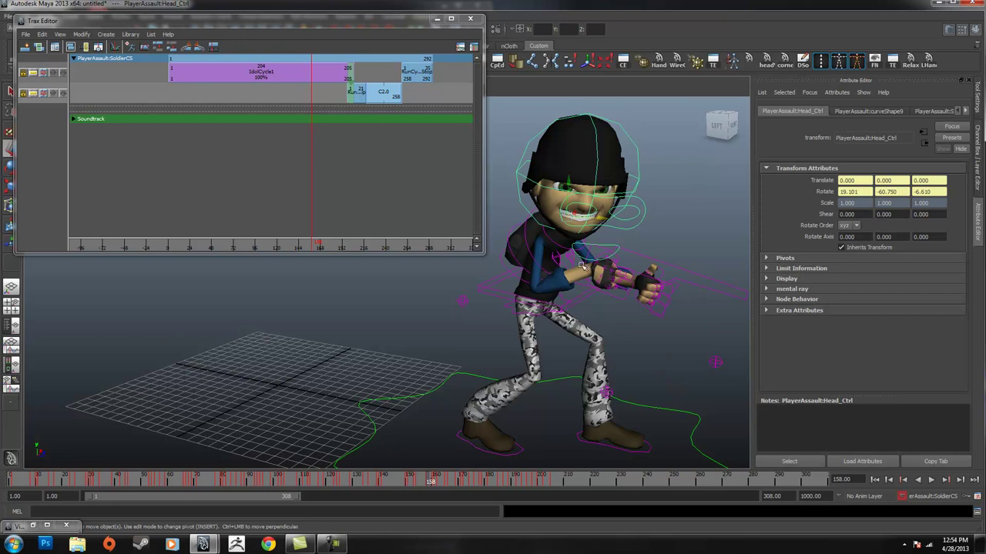
scroll(581, 266, "down", 2)
left_click(652, 352)
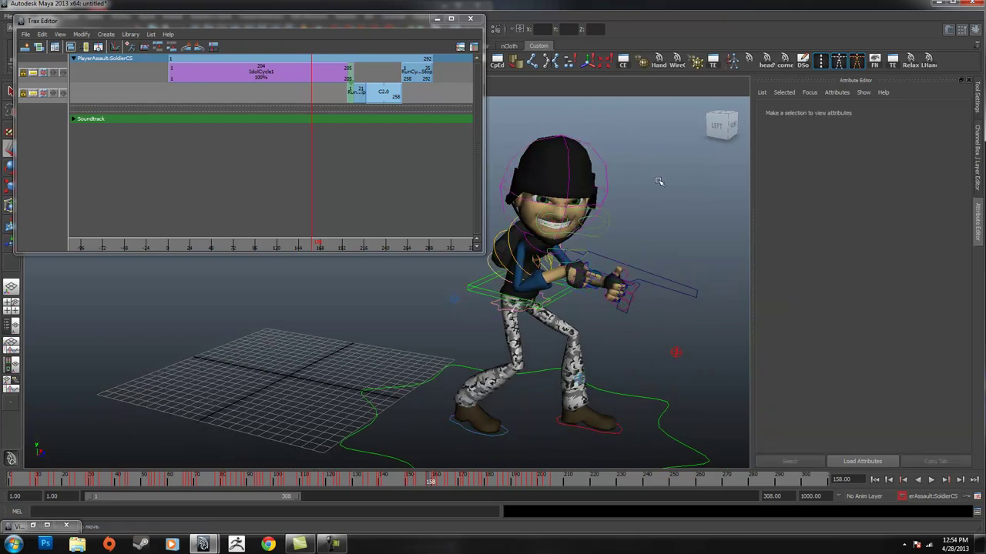
Select the head control again and inspect it from a closer view facing the character.
left_click(607, 183)
left_click(475, 359)
left_click(605, 191)
right_click_drag(632, 223, 529, 281, "alt")
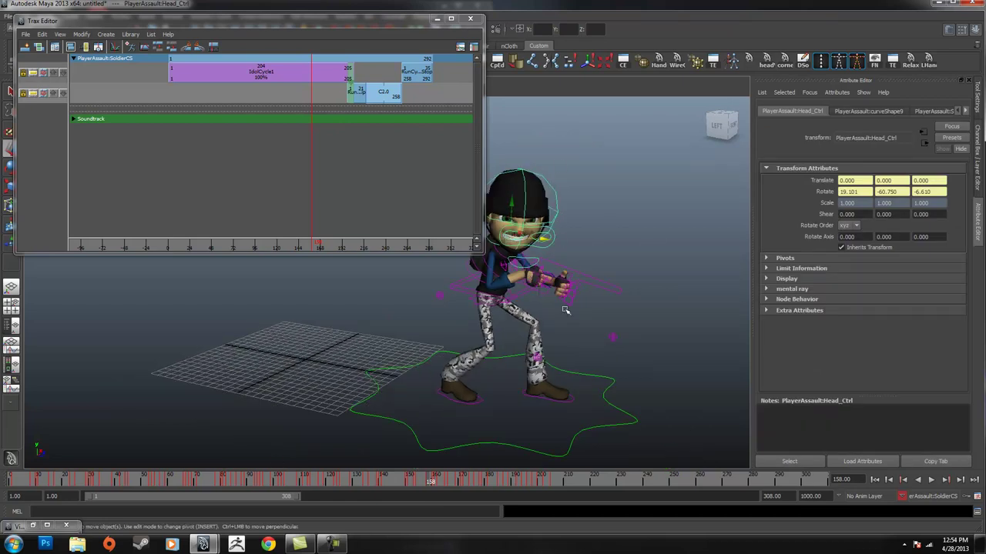
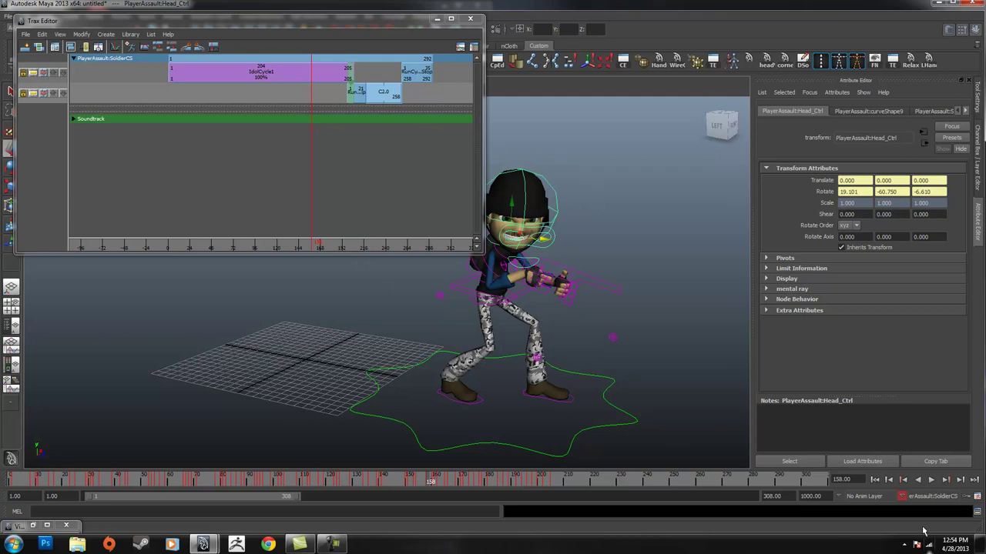
right_click_drag(466, 316, 613, 316, "alt")
middle_click_drag(613, 316, 575, 354, "alt")
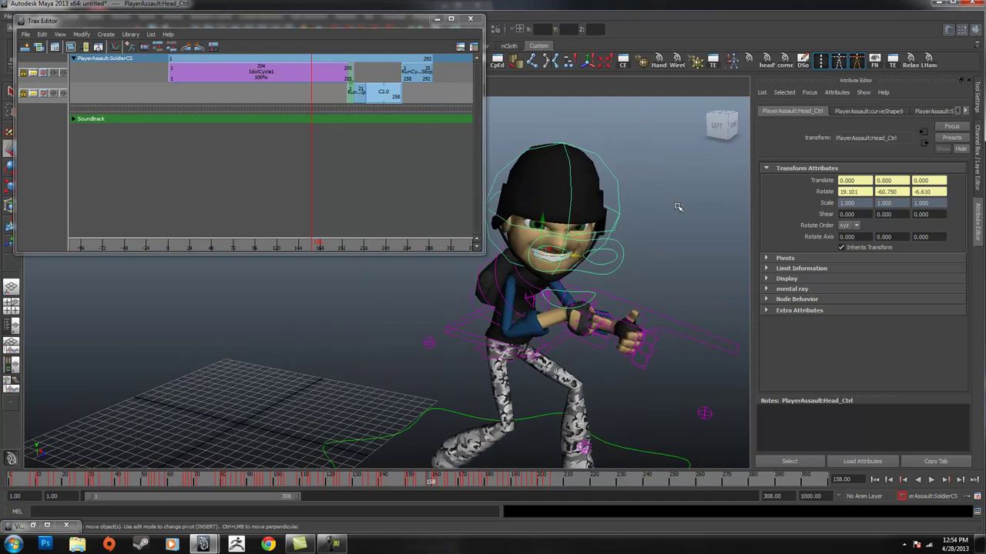
left_click(677, 205)
left_click(619, 210)
left_click_drag(585, 223, 567, 188, "alt")
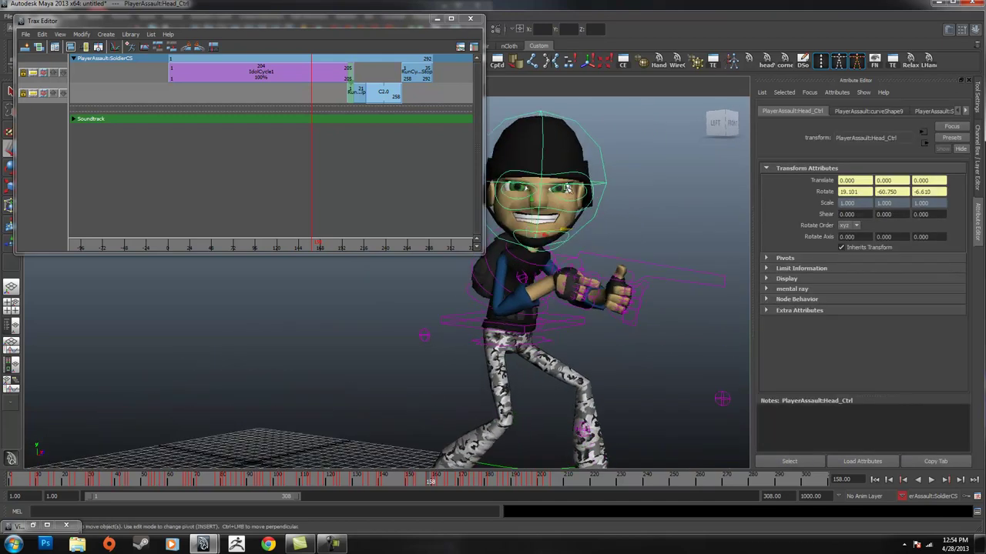
Set the active character set to None and select individual body controls in turn, ending on the head control.
left_click(940, 497)
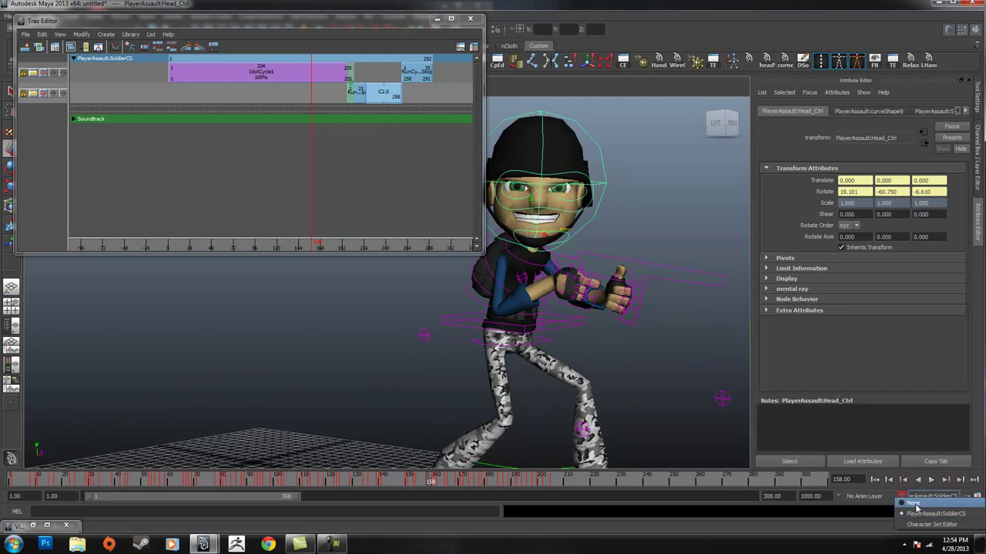
left_click(913, 503)
left_click(606, 160)
left_click(575, 338)
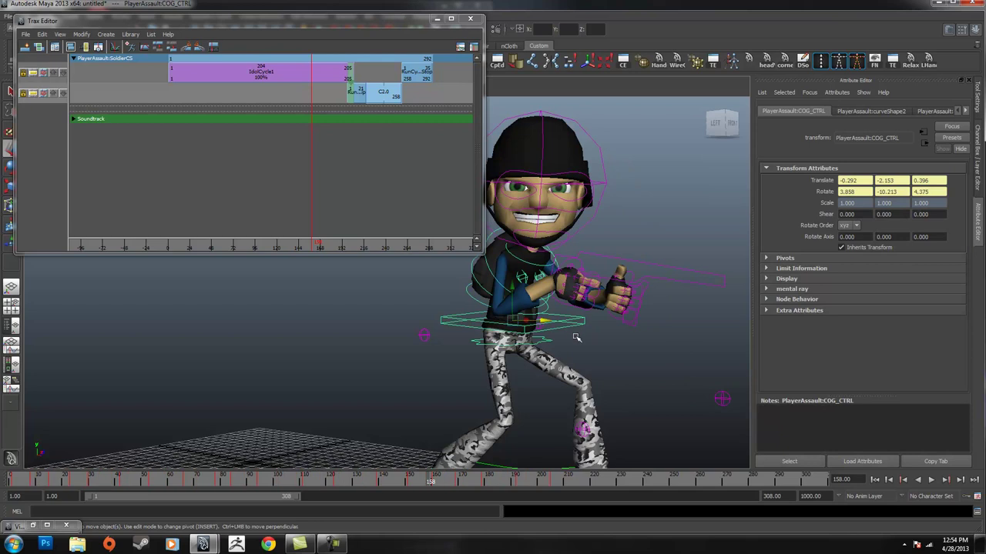
left_click(681, 275)
left_click(492, 273)
left_click(616, 178)
left_click(604, 190)
Rotate the head control to tilt the head upward partway through the idle clip, key it, and play back the edit.
mouse_move(146, 487)
left_mouse_down()
mouse_move(66, 485)
mouse_move(146, 482)
left_mouse_up()
key("e")
key("alt+v")
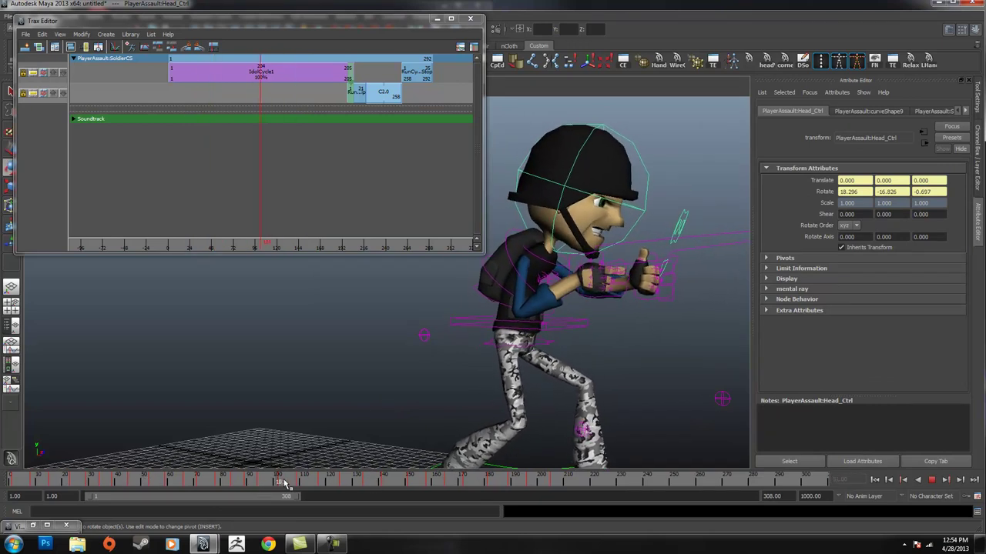
key("alt+v")
left_click_drag(591, 202, 574, 177)
key("s")
key("alt+v")
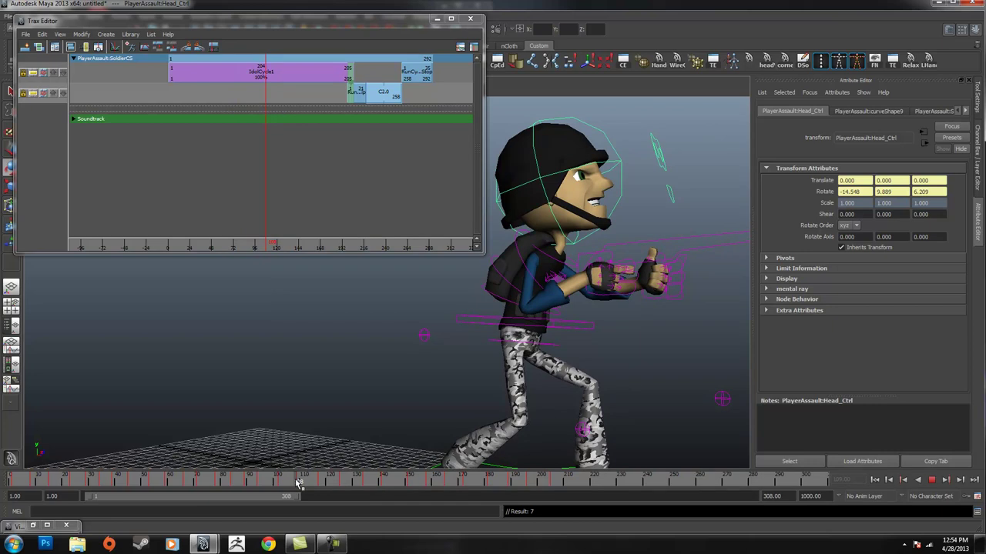
key("alt+v")
Clear the selection, scrub to frame 135, and deactivate the keys of the IdolCycle1 clip.
left_click(683, 381)
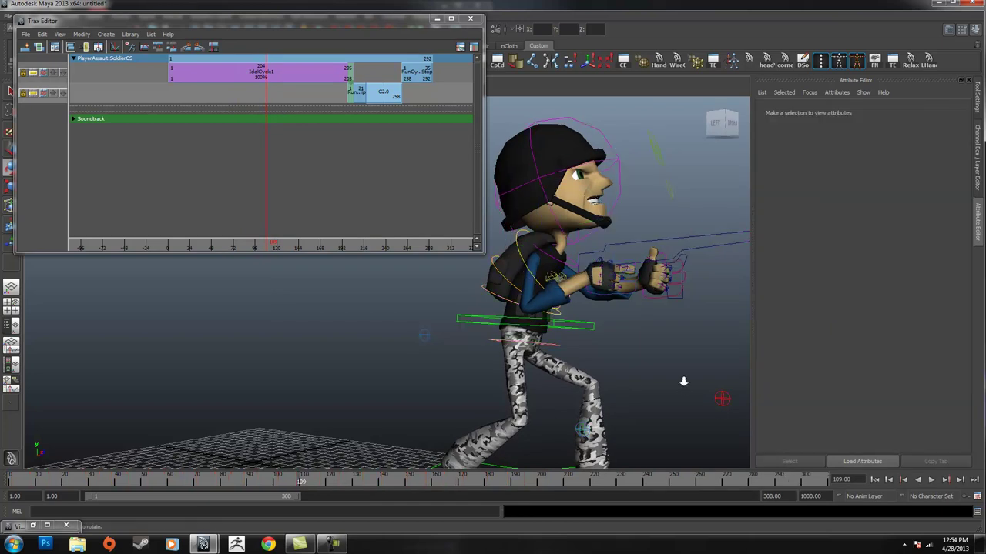
left_click_drag(683, 381, 521, 385, "alt")
left_click_drag(302, 487, 368, 489)
left_click_drag(504, 366, 616, 353, "alt")
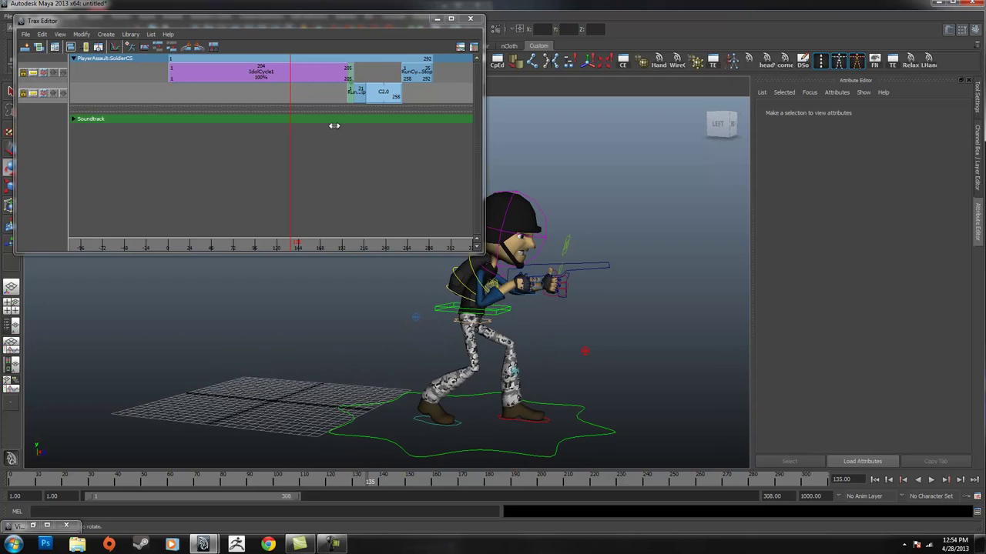
right_click(235, 72)
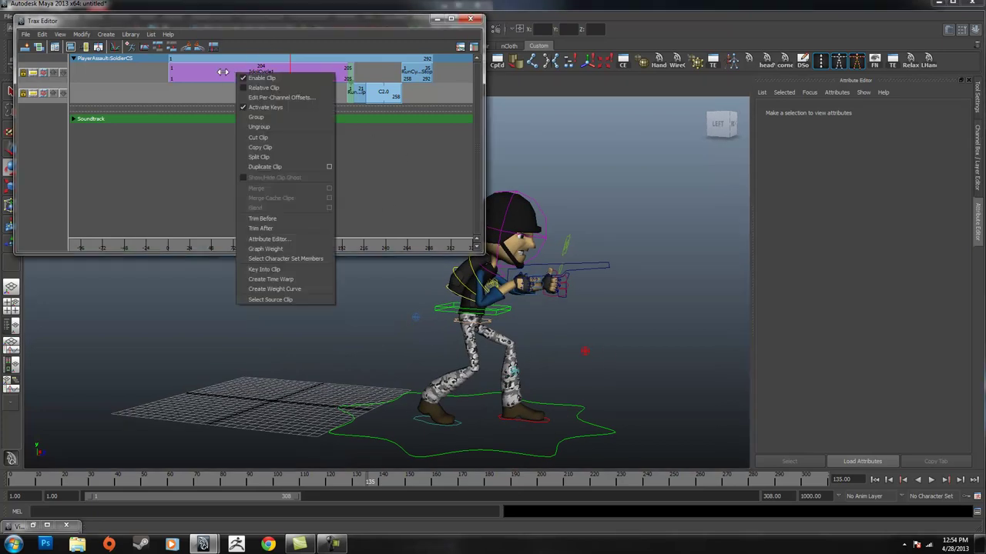
left_click(261, 107)
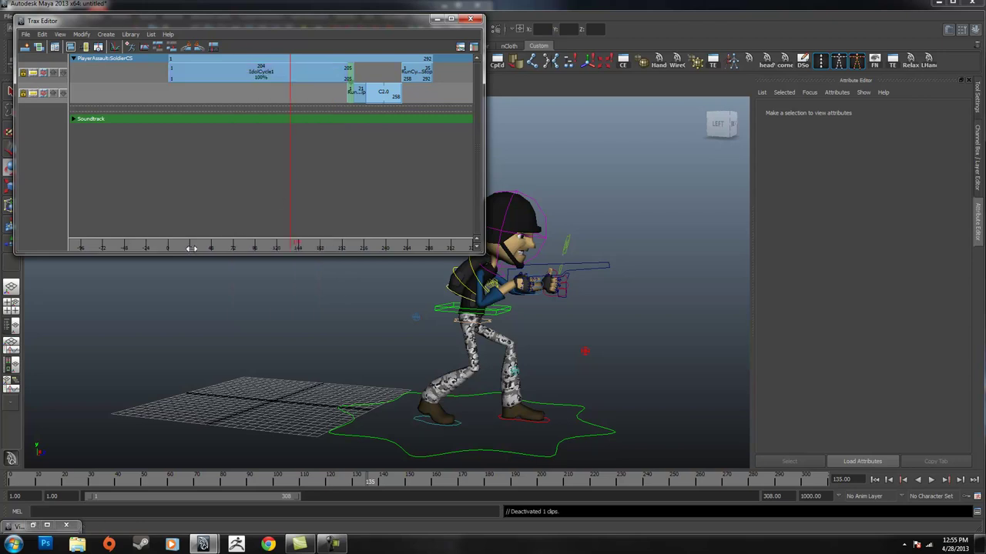
Play the combined animation and move the Trax Editor window aside to watch the edited head motion.
left_click_drag(191, 248, 103, 254)
left_click(932, 482)
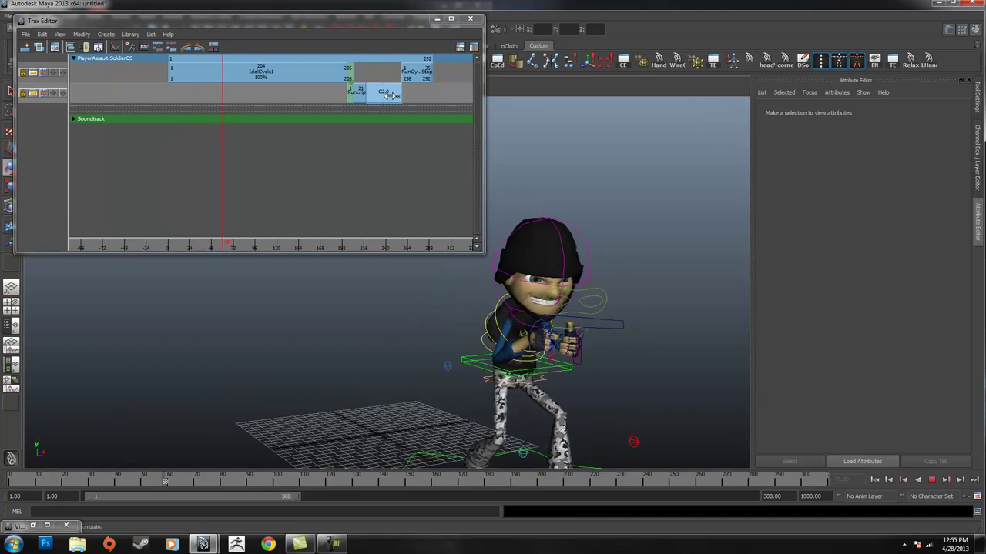
left_click_drag(335, 23, 254, 48)
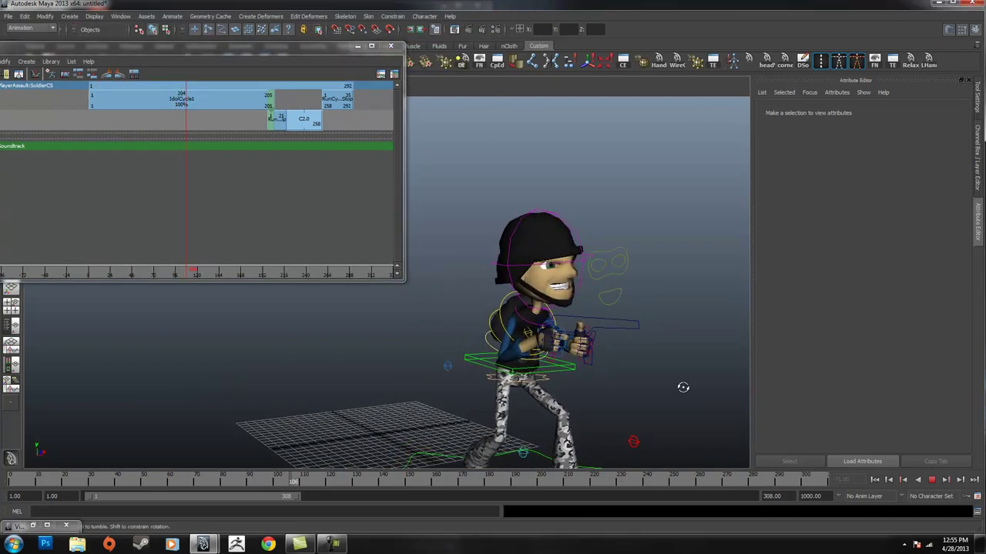
left_click(186, 270)
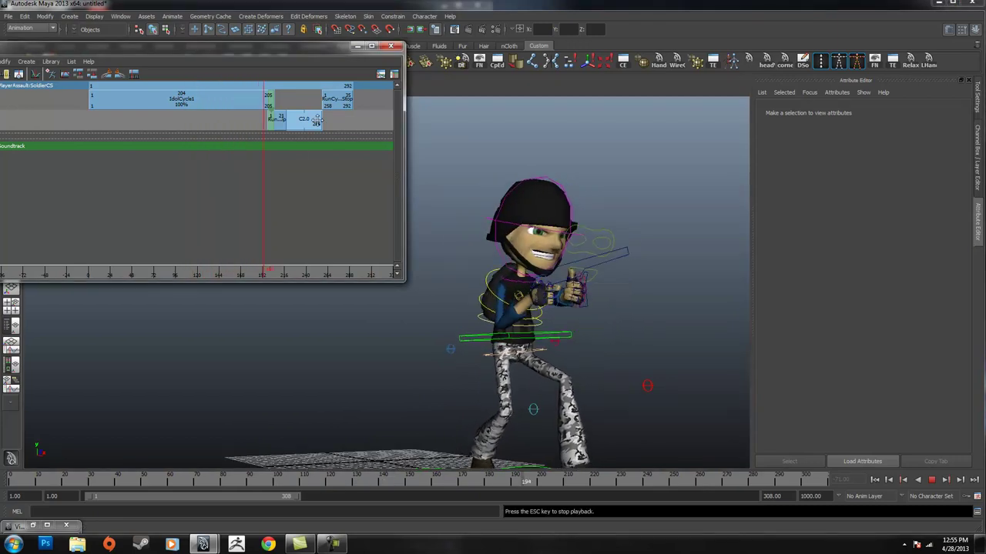
Stop the playback and minimize the Trax Editor window.
left_click(930, 481)
left_click_drag(477, 200, 508, 243, "alt")
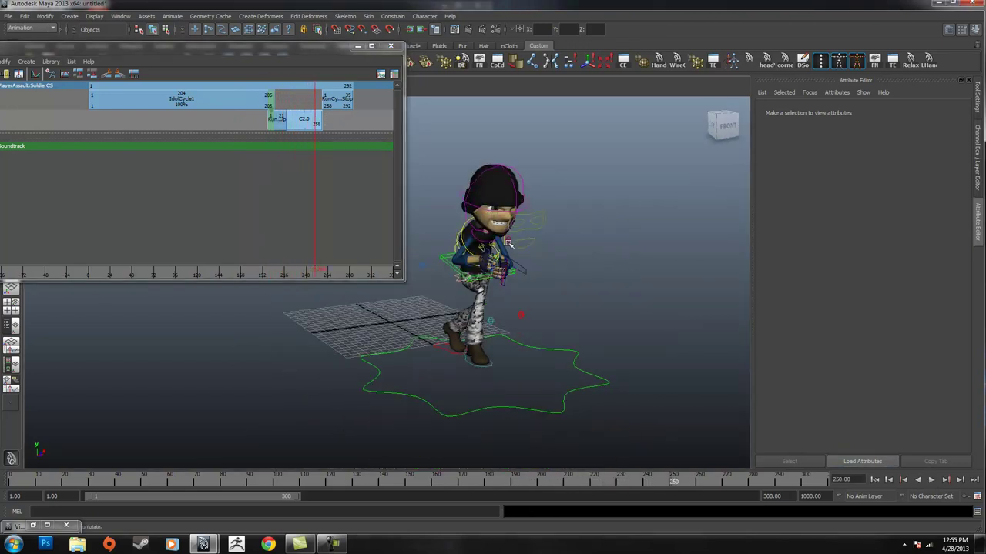
left_click(357, 46)
left_click(7, 17)
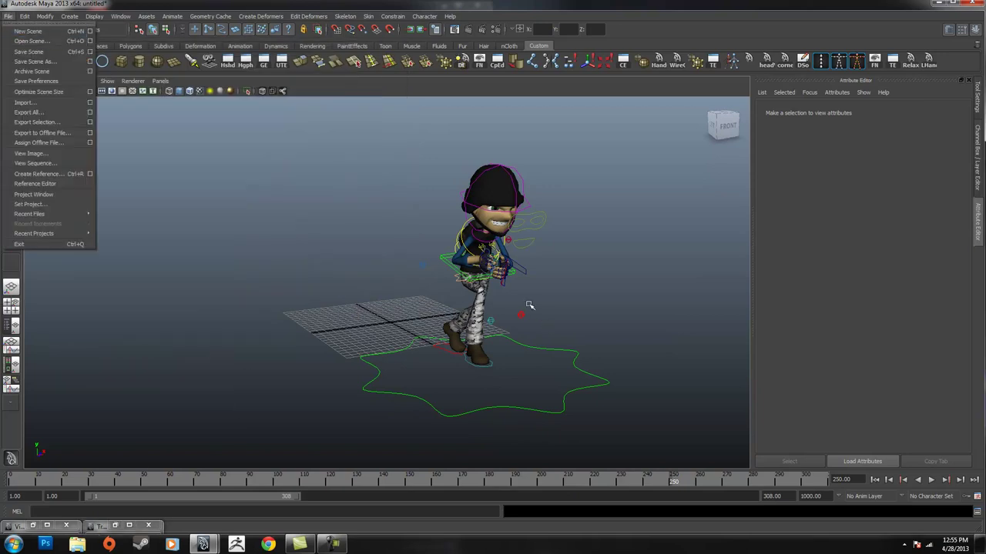
left_click(602, 300)
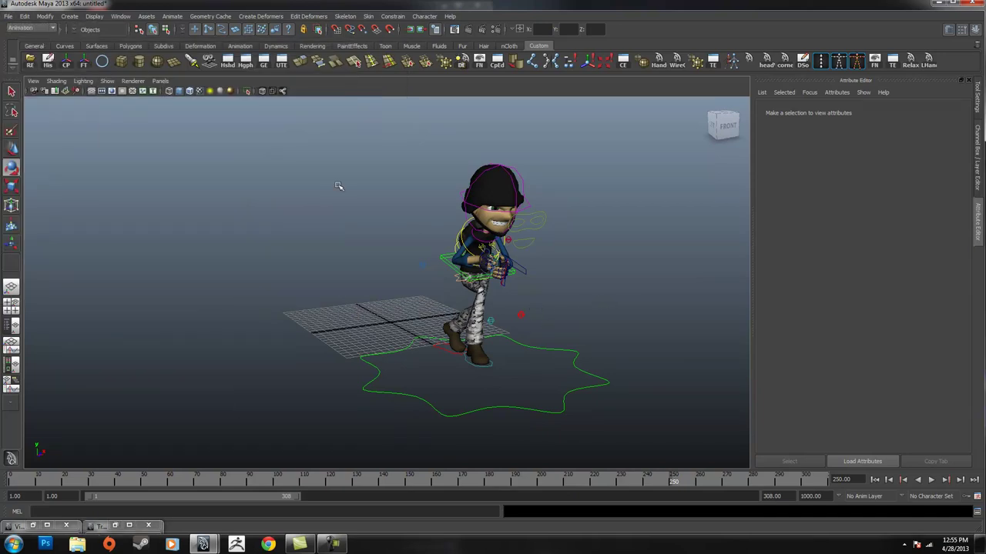
left_click_drag(621, 249, 471, 212, "alt")
left_click_drag(469, 283, 498, 258, "alt")
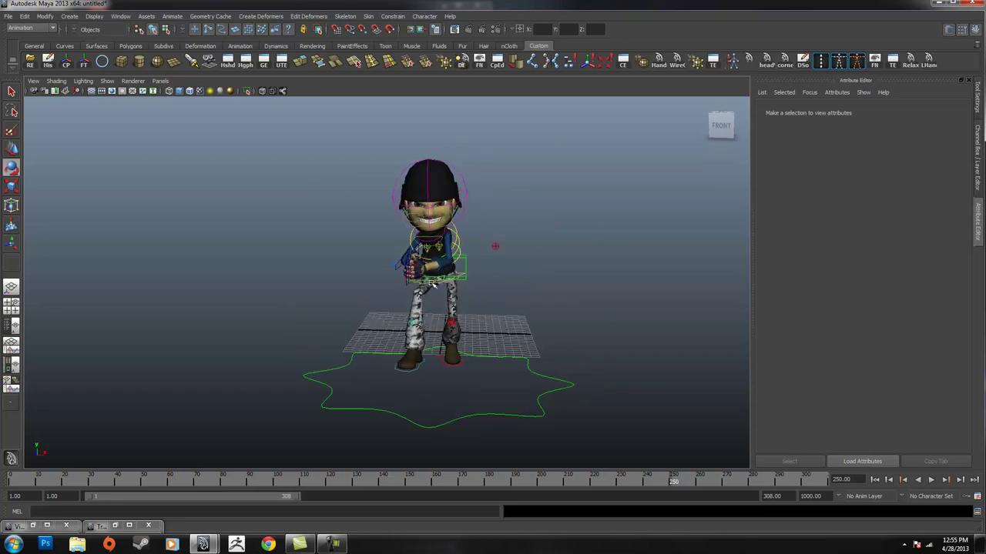
left_click_drag(408, 277, 443, 282, "alt")
left_click(7, 17)
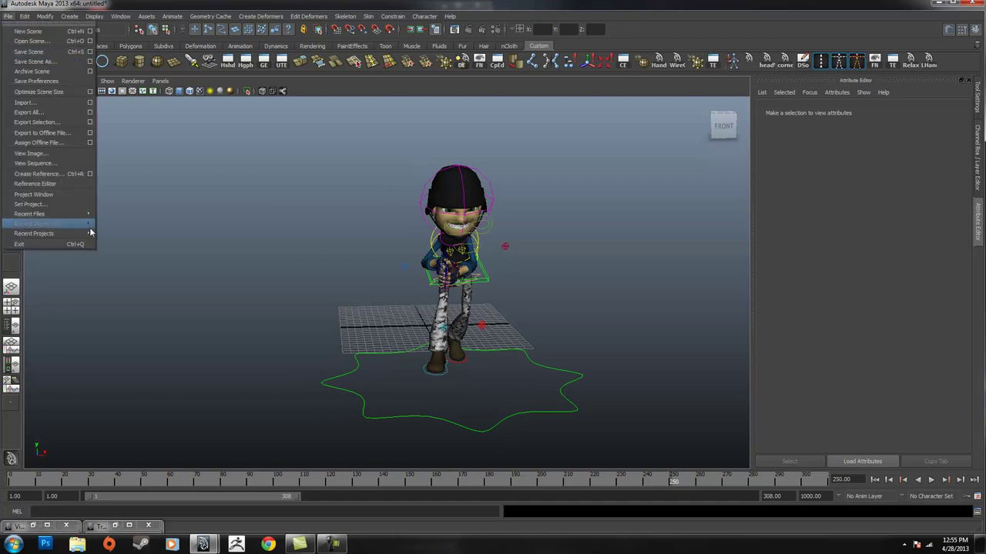
mouse_move(78, 215)
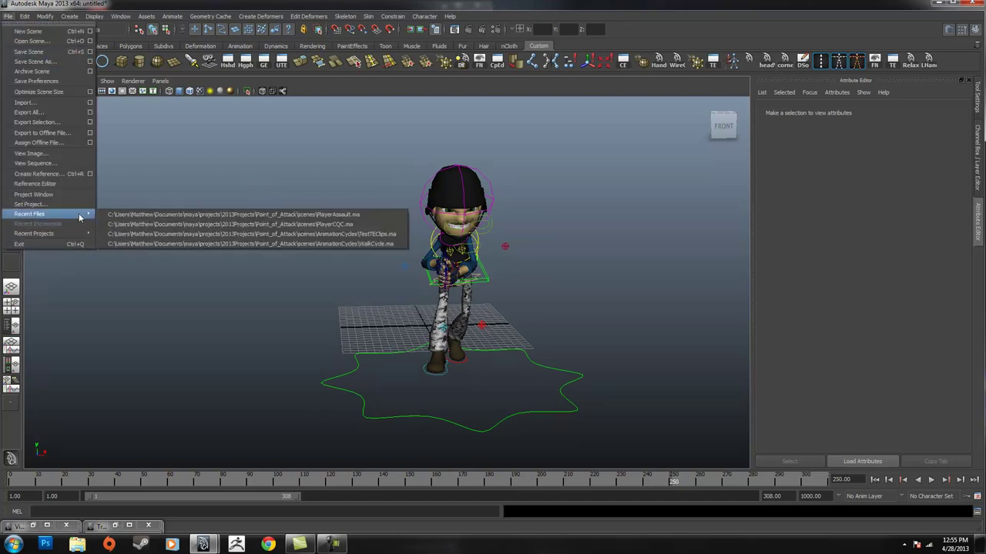
left_click(528, 206)
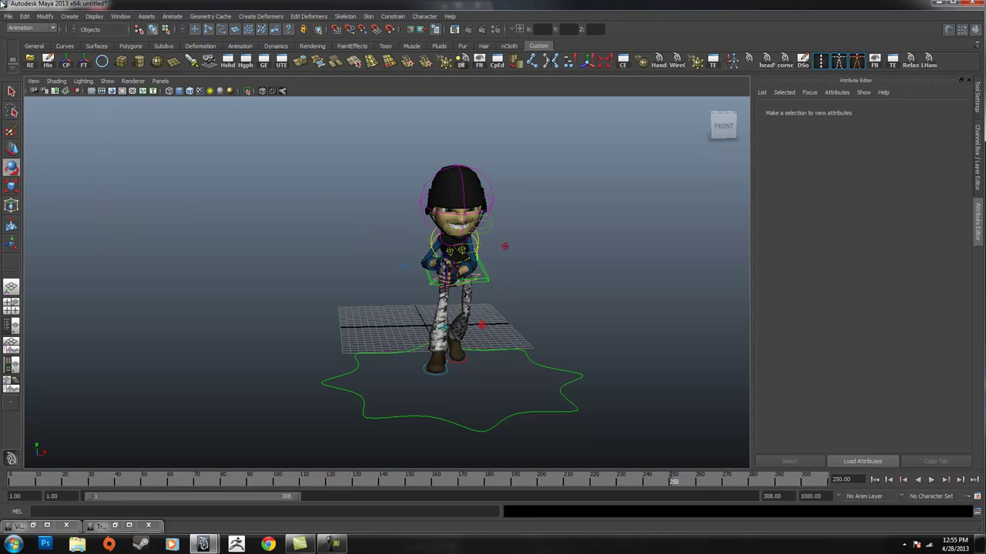
Reference PlayerCQC.ma into the scene through the Reference Editor, and minimize the editor.
left_click(8, 16)
mouse_move(48, 214)
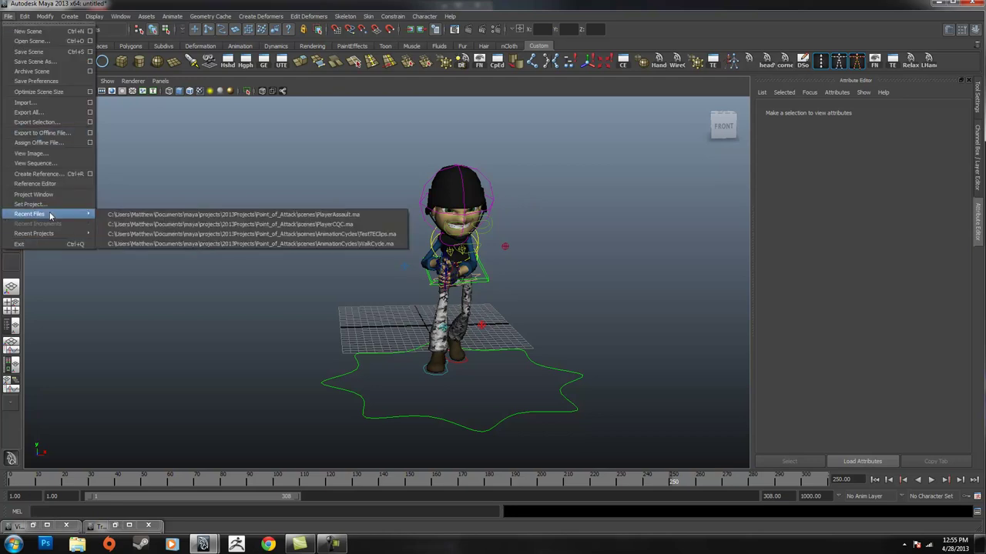
left_click(35, 184)
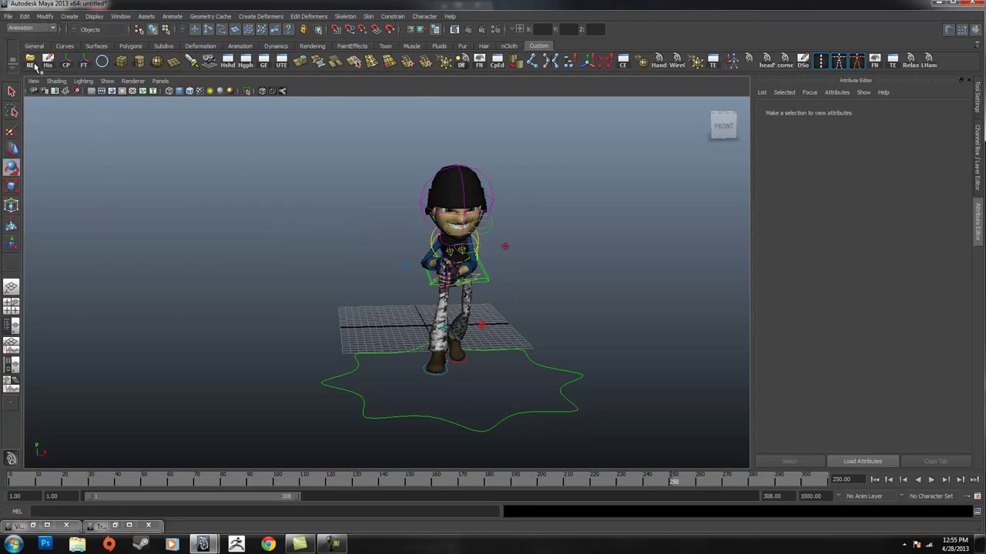
left_click(27, 106)
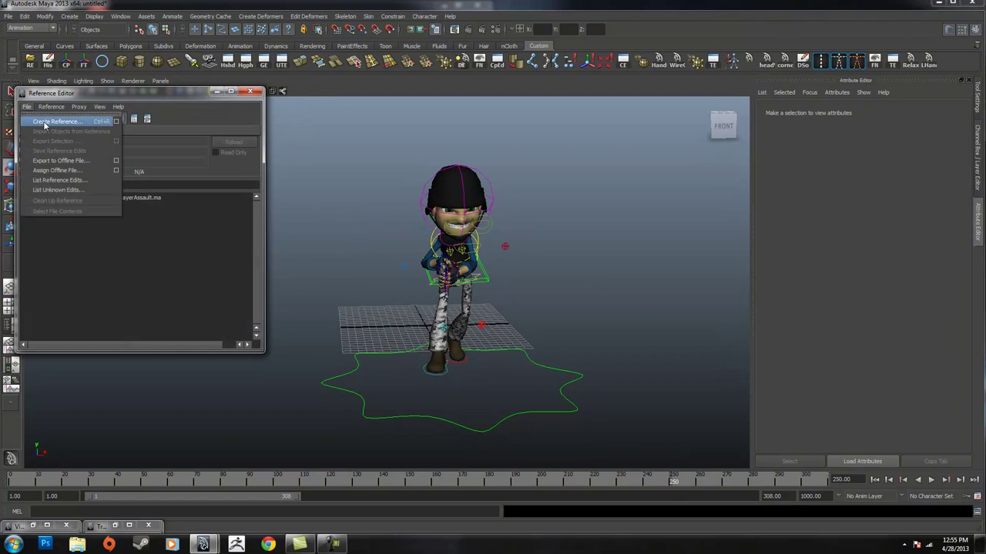
left_click(45, 126)
left_click(271, 231)
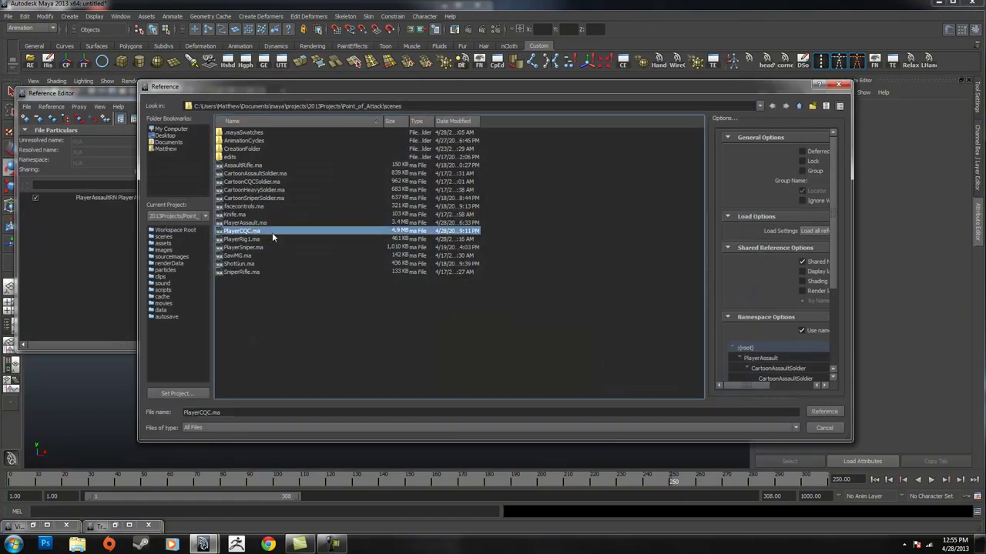
left_click(825, 412)
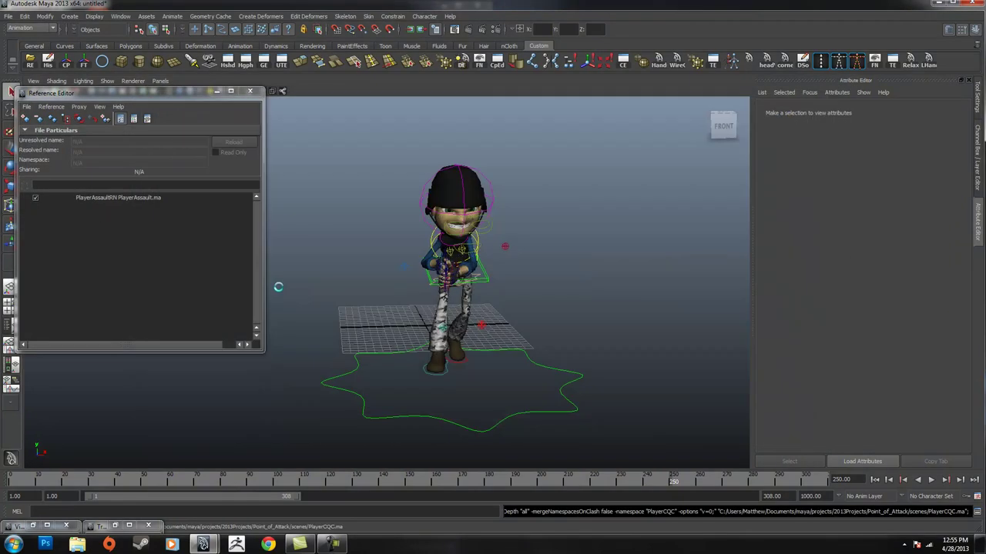
left_click(218, 92)
Move the referenced CQC soldier out beside the assault soldier using its main ground control, and clear the selection.
scroll(352, 332, "up", 2)
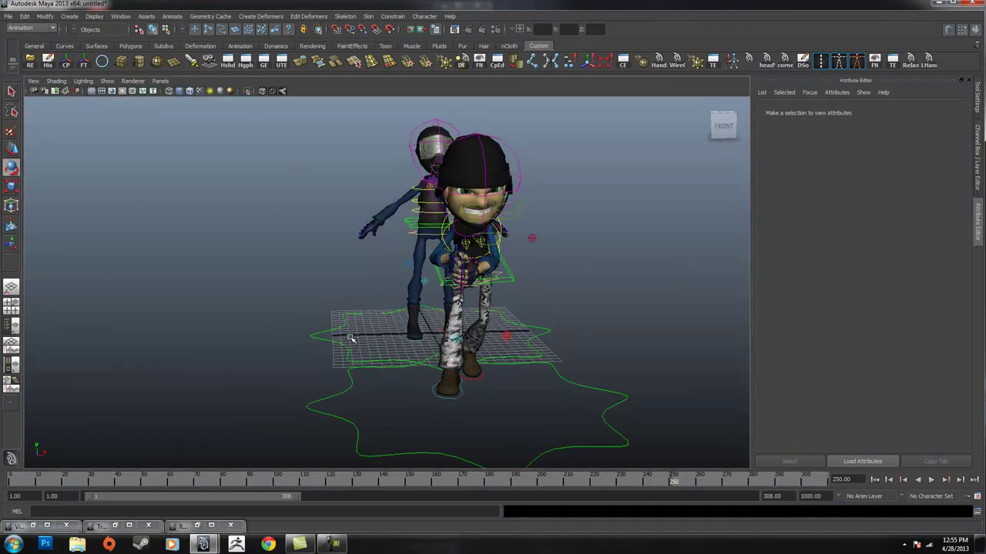
left_click(352, 337)
scroll(462, 327, "down", 2)
key("w")
left_click_drag(389, 270, 300, 444, "alt")
left_click_drag(357, 394, 335, 343, "alt")
left_click(377, 318)
left_click_drag(377, 318, 403, 323, "alt")
scroll(416, 308, "up", 3)
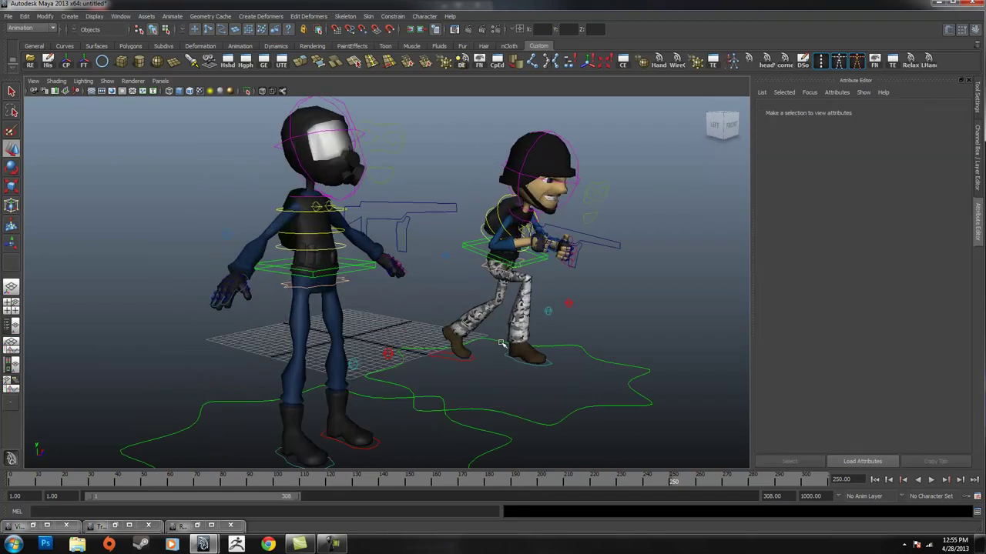
Examine the two soldiers side by side from several angles, undoing a brief selection of the CQC head control.
left_click_drag(461, 261, 409, 257, "alt")
left_click(241, 134)
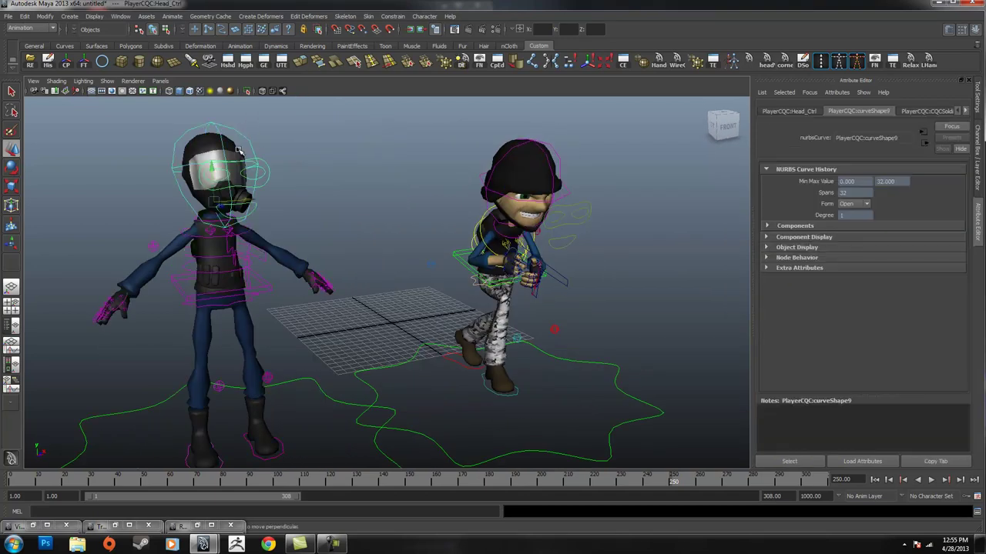
key("ctrl+z")
left_click_drag(561, 148, 731, 259, "alt")
left_click(668, 294)
left_click_drag(668, 294, 645, 302, "alt")
scroll(640, 303, "down", 5)
left_click_drag(493, 308, 460, 301, "alt")
left_click_drag(579, 328, 655, 224, "alt")
Set the active character set to PlayerCQC:CQCSoldierCS.
left_click(943, 499)
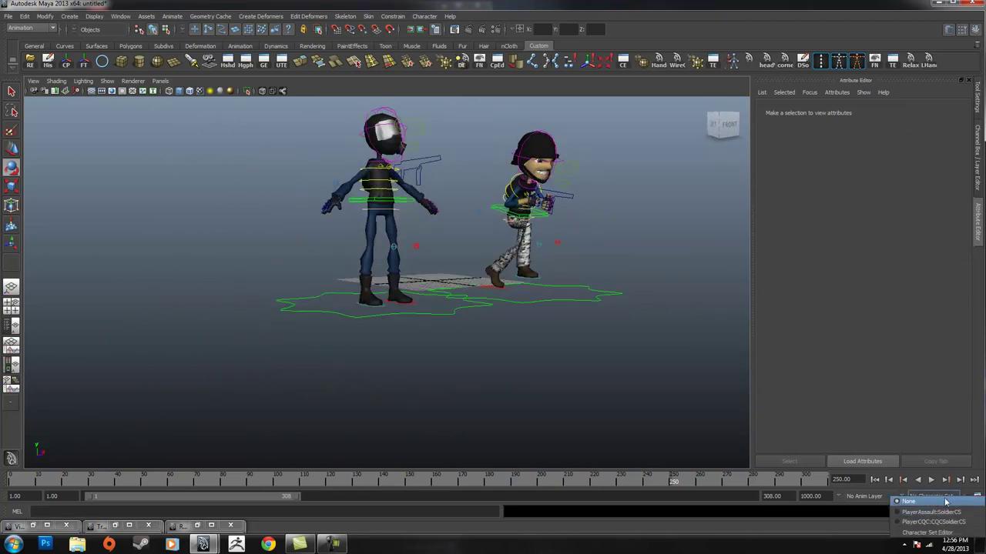
left_click(674, 365)
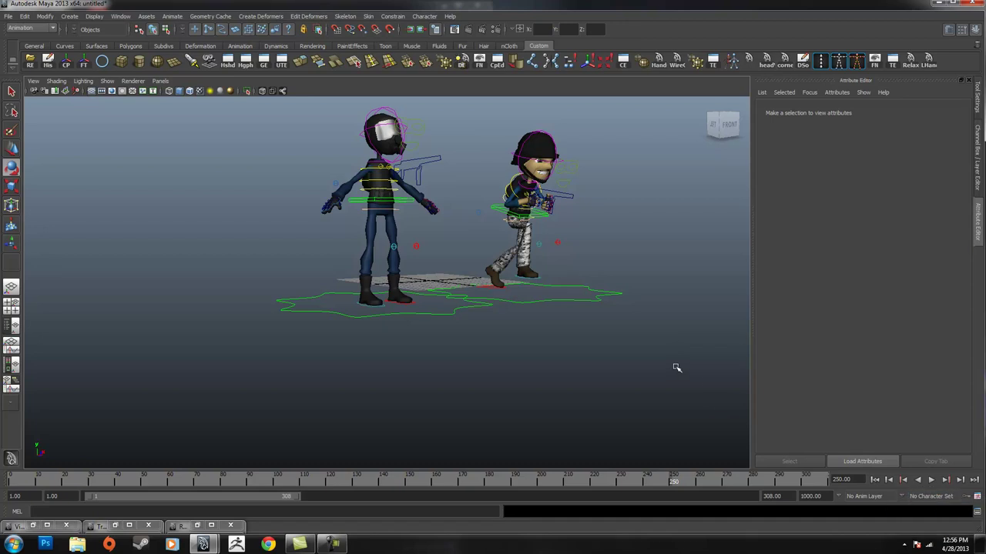
left_click(943, 498)
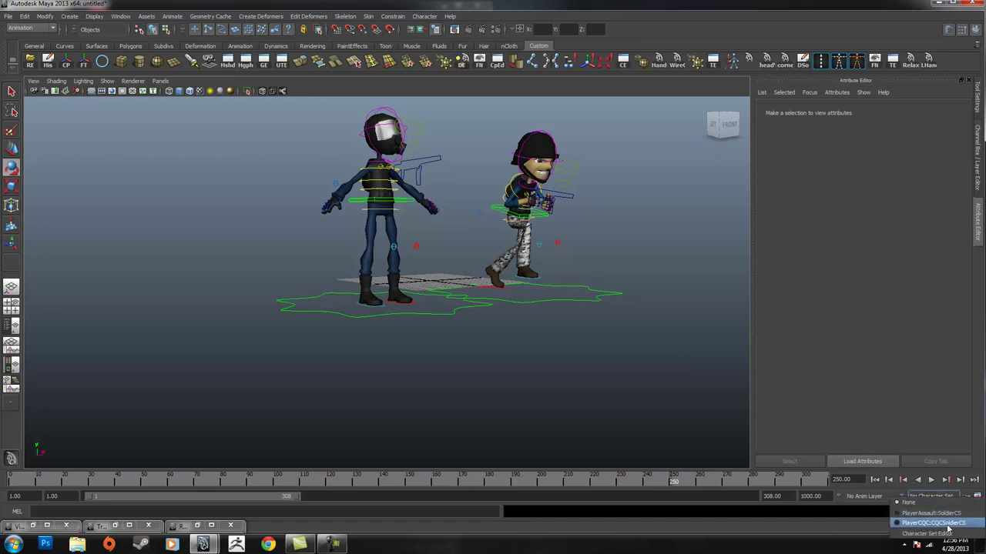
left_click(946, 523)
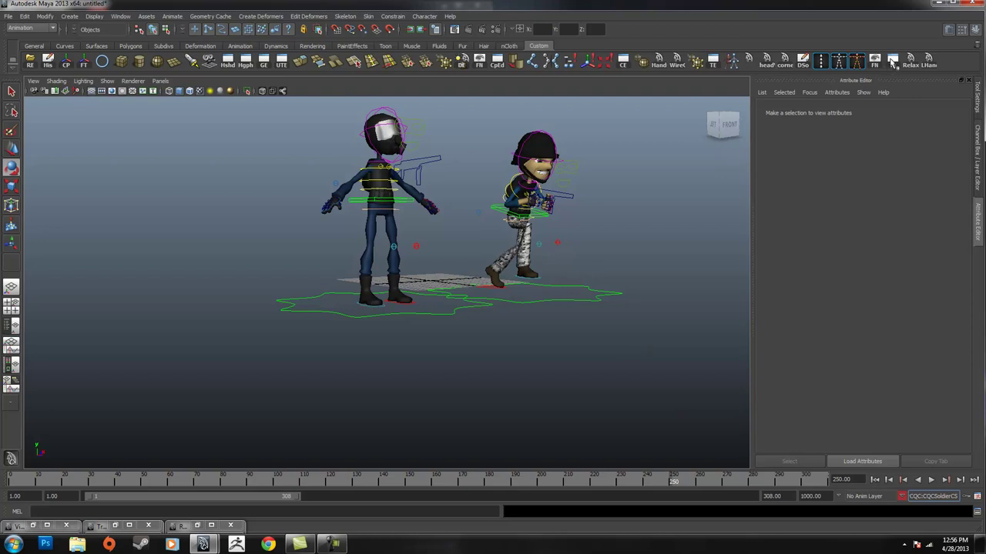
Reopen the Trax Editor, move it clear of the characters, and load the CQC soldier's character set into it.
left_click(120, 16)
mouse_move(154, 50)
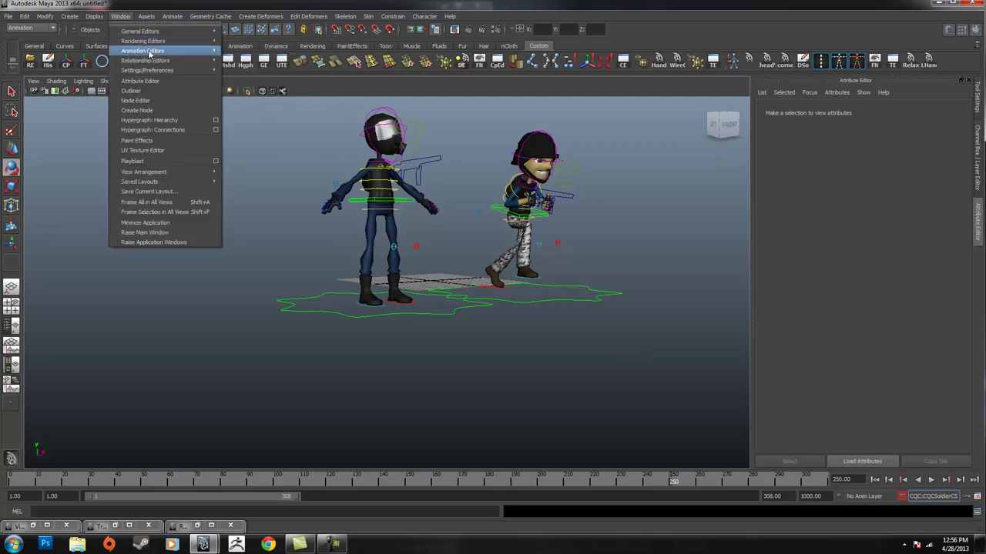
left_click(251, 66)
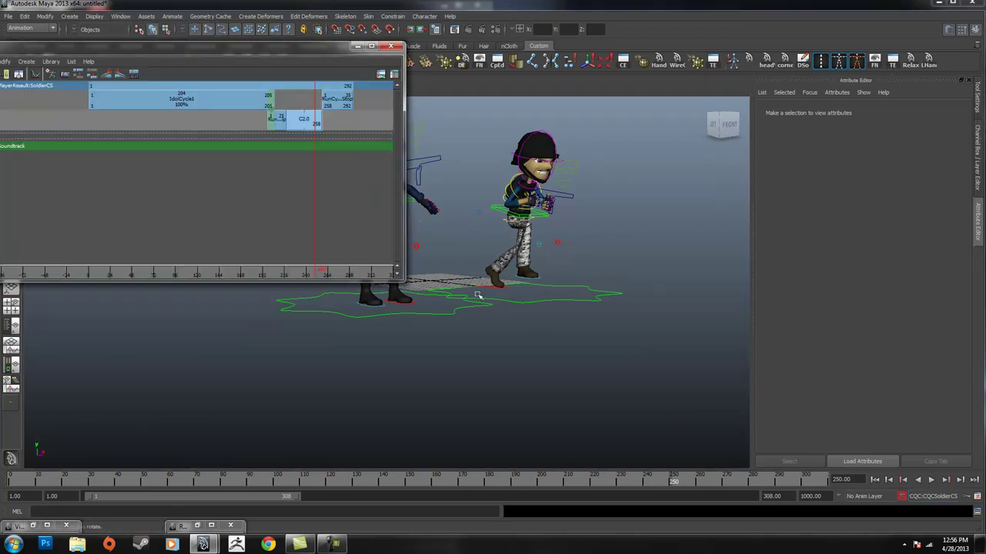
left_click_drag(234, 52, 740, 207)
left_click_drag(239, 165, 281, 201, "alt")
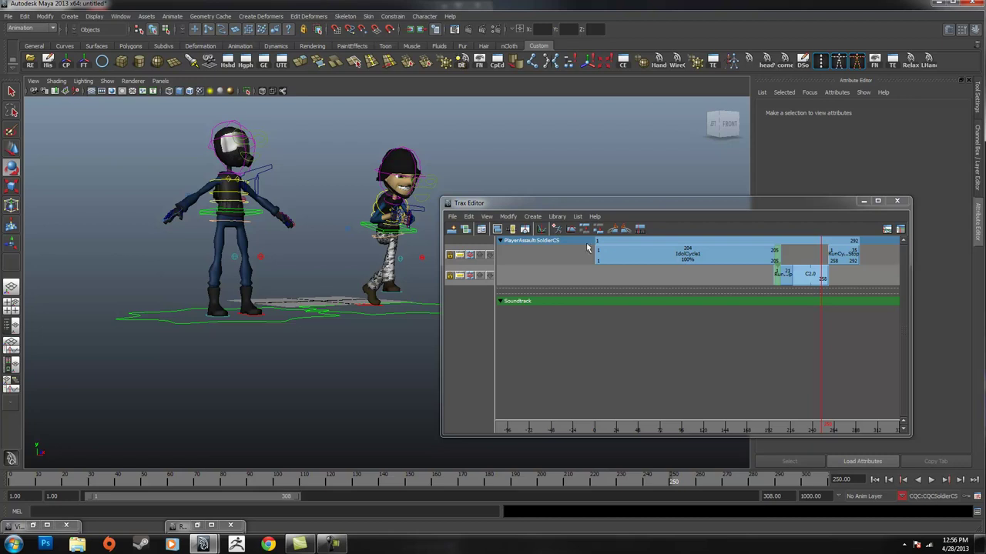
left_click(556, 230)
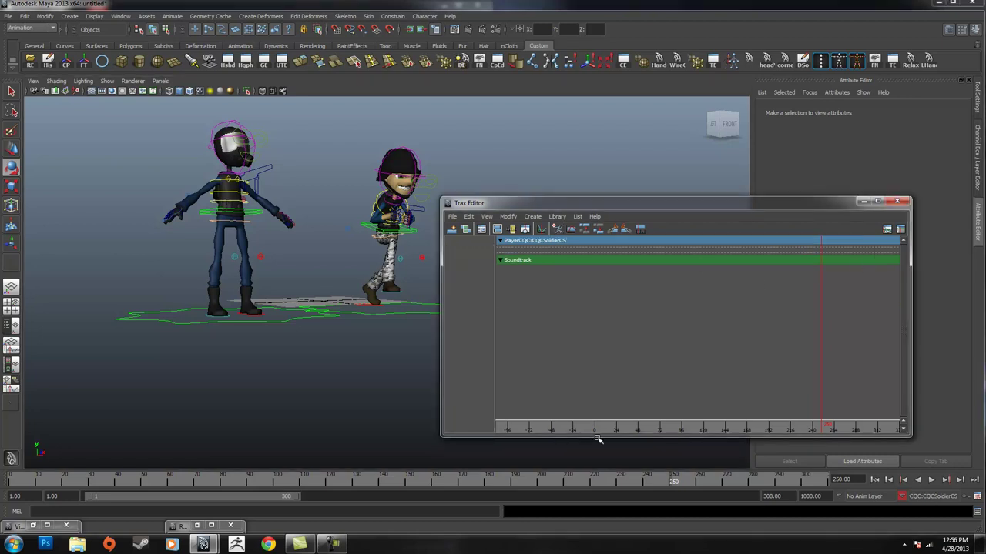
Scrub through the animation and set the current time to frame 2.
mouse_move(611, 428)
left_mouse_down()
mouse_move(589, 428)
mouse_move(684, 429)
left_mouse_up()
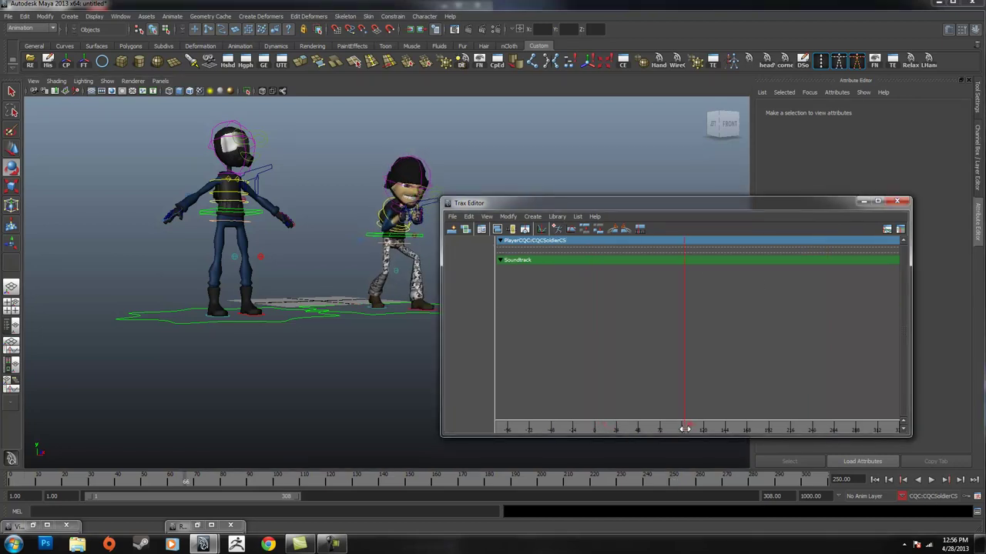
left_click_drag(400, 168, 451, 314, "alt")
mouse_move(597, 428)
left_mouse_down()
mouse_move(579, 428)
mouse_move(596, 439)
left_mouse_up()
left_click_drag(214, 157, 261, 223, "alt")
right_click_drag(261, 223, 331, 230, "alt")
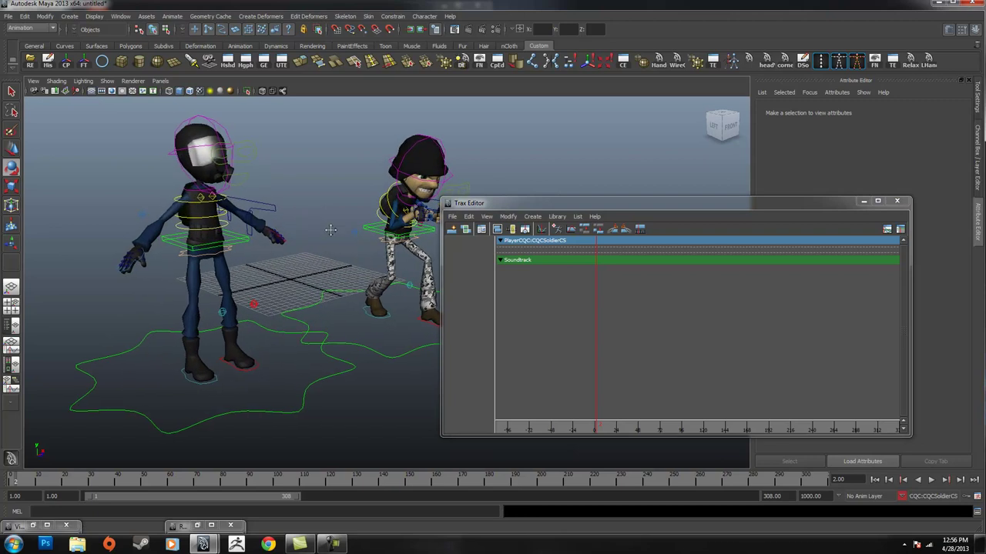
left_click_drag(330, 229, 362, 231, "alt")
Import the WalkCycle_TEClip.ma clip onto the CQC soldier's track.
left_click(452, 217)
left_click(493, 239)
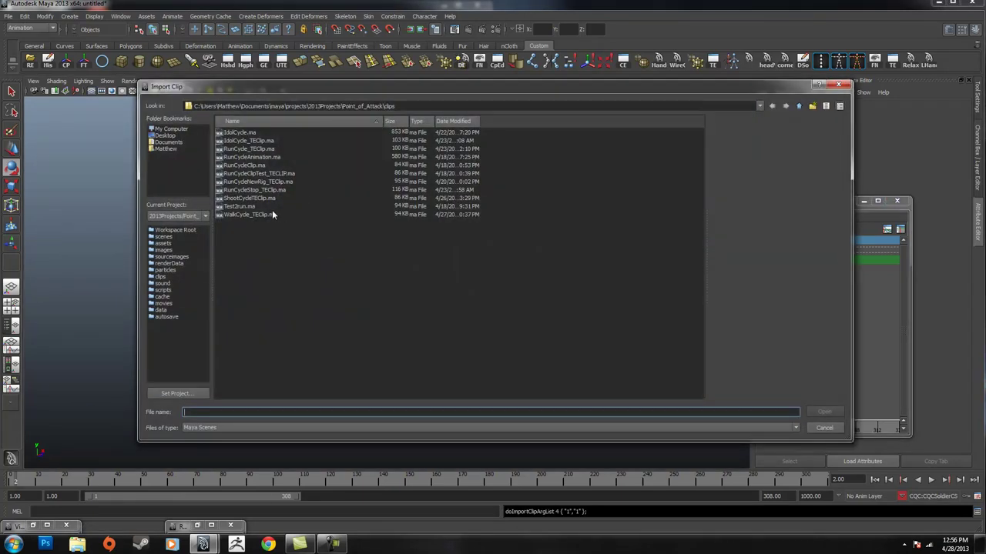
left_click(246, 214)
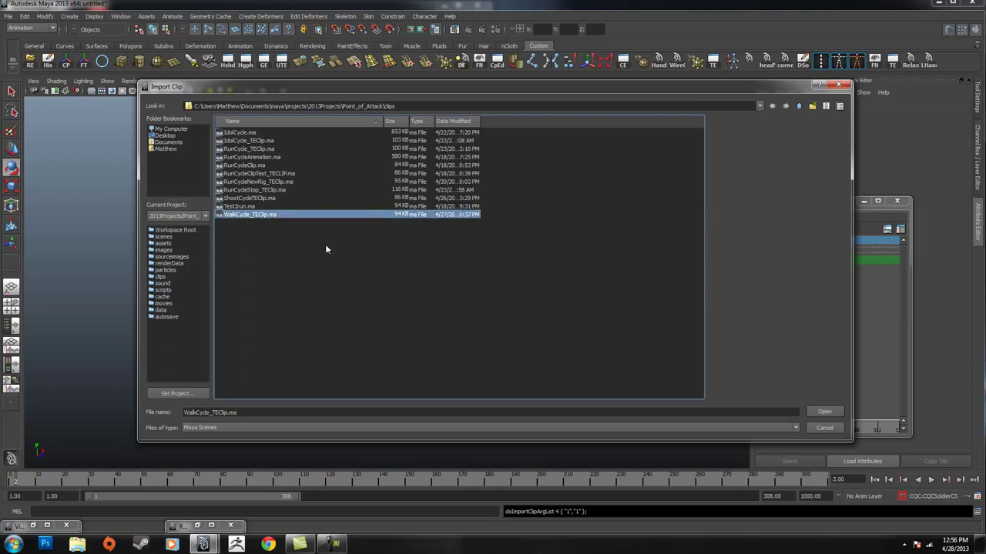
left_click(824, 413)
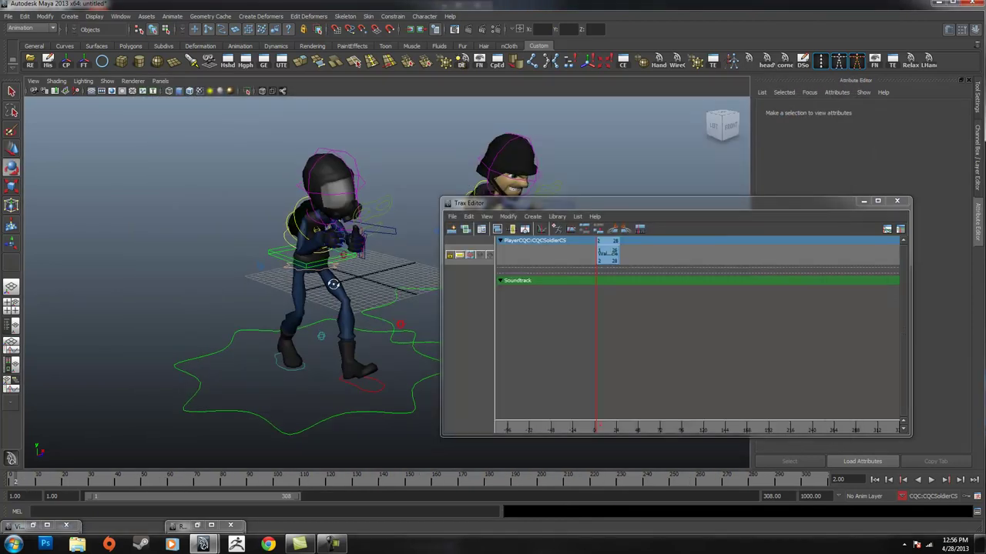
Start the WalkCycle clip at frame 1 and extend its cycling to frame 80.
left_click_drag(334, 282, 308, 306, "alt")
scroll(625, 316, "up", 5)
middle_click_drag(606, 332, 707, 328, "alt")
left_click_drag(593, 256, 727, 264)
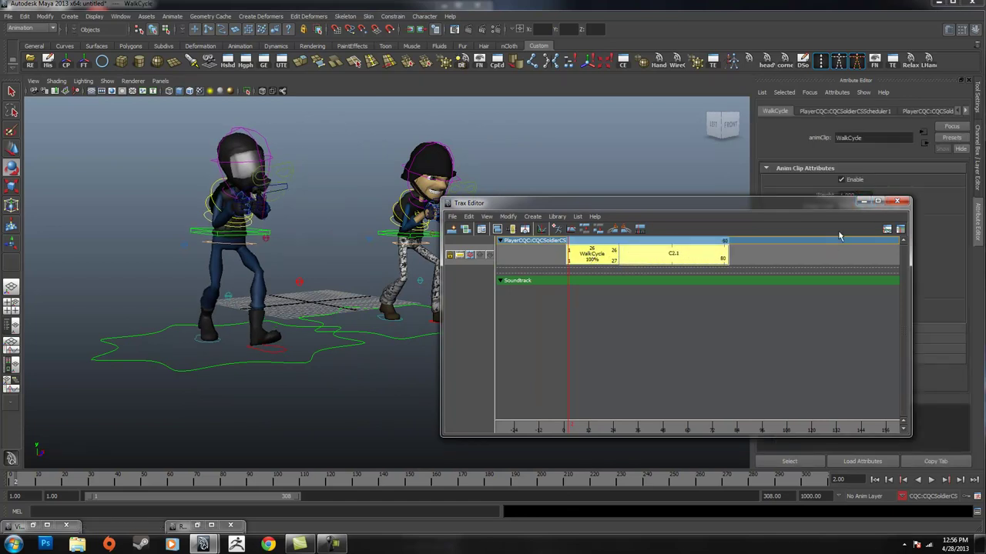
Move the Trax Editor below the characters, play both animations together, and deselect the WalkCycle clip.
left_click_drag(806, 204, 614, 347)
left_click(930, 479)
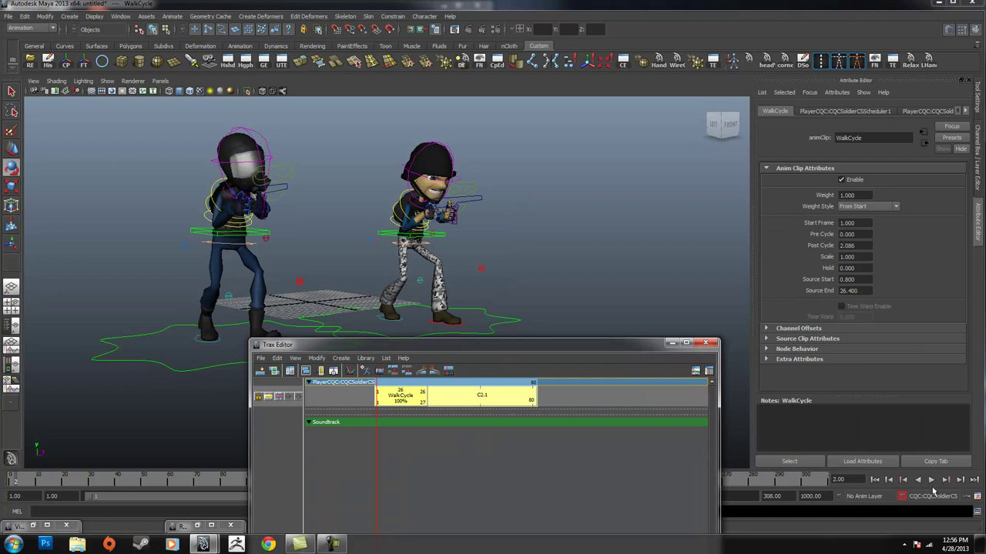
left_click_drag(571, 250, 454, 255, "alt")
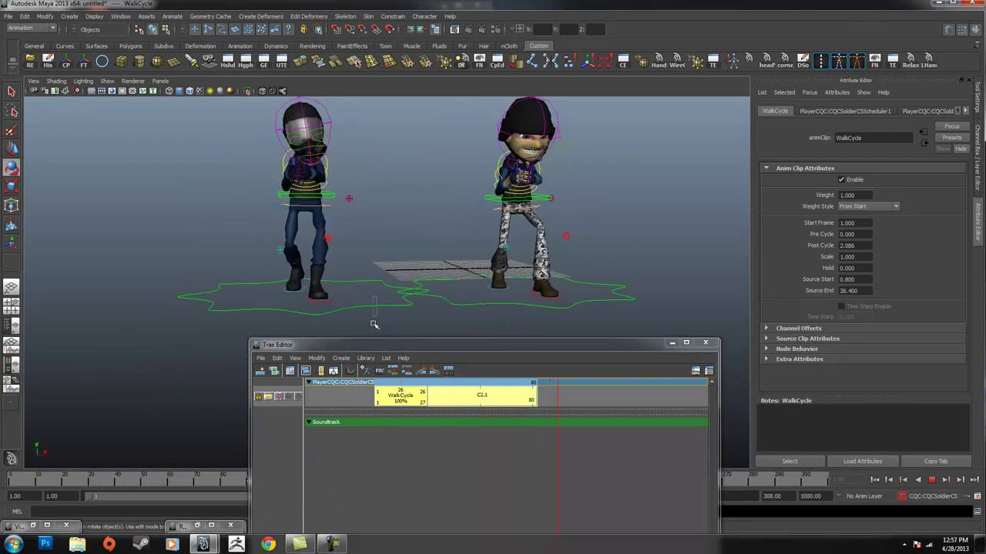
left_click(654, 392)
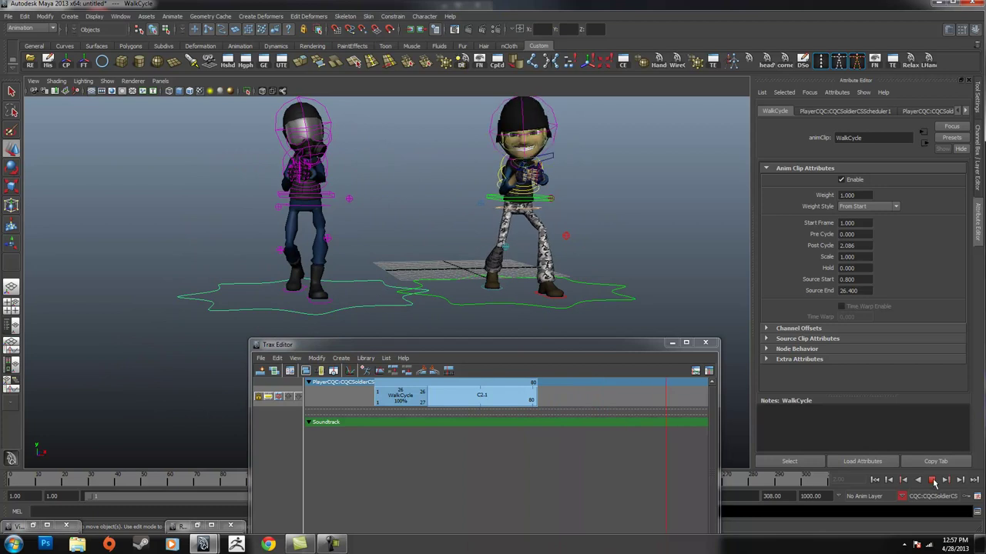
Move the CQC soldier closer to the assault soldier with its main mover control, and shift the Trax Editor aside.
left_click(427, 292)
left_click_drag(341, 296, 427, 296)
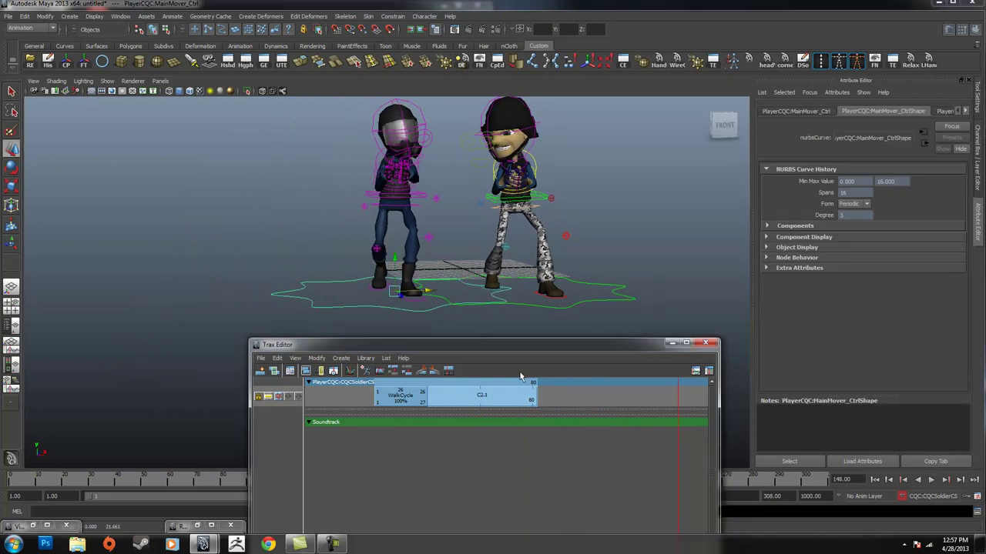
left_click_drag(473, 349, 183, 239)
Select the CQC soldier's COG control and view both characters up close.
left_click_drag(531, 281, 579, 281, "alt")
right_click_drag(579, 281, 622, 283, "alt")
middle_click_drag(523, 206, 485, 237, "alt")
left_click(483, 271)
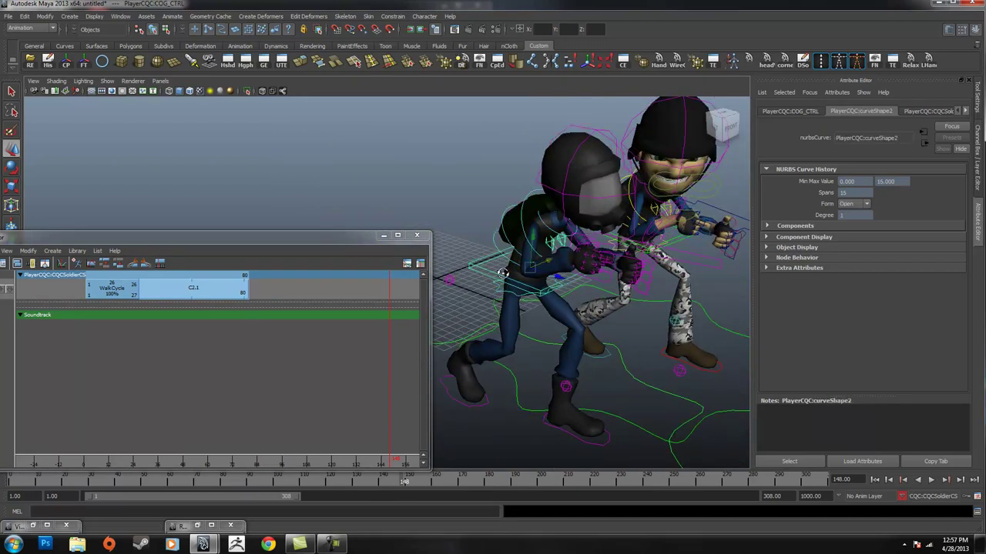
left_click_drag(536, 288, 489, 271, "alt")
left_click_drag(634, 293, 598, 295, "alt")
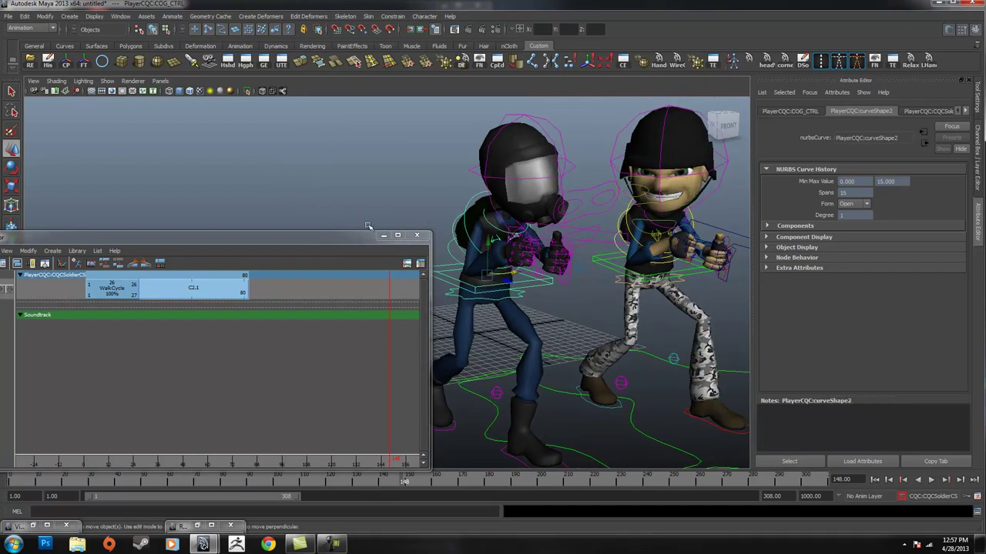
Move the Trax Editor clear of the characters and examine both soldiers' matching poses from the front and side.
left_click_drag(315, 238, 282, 128)
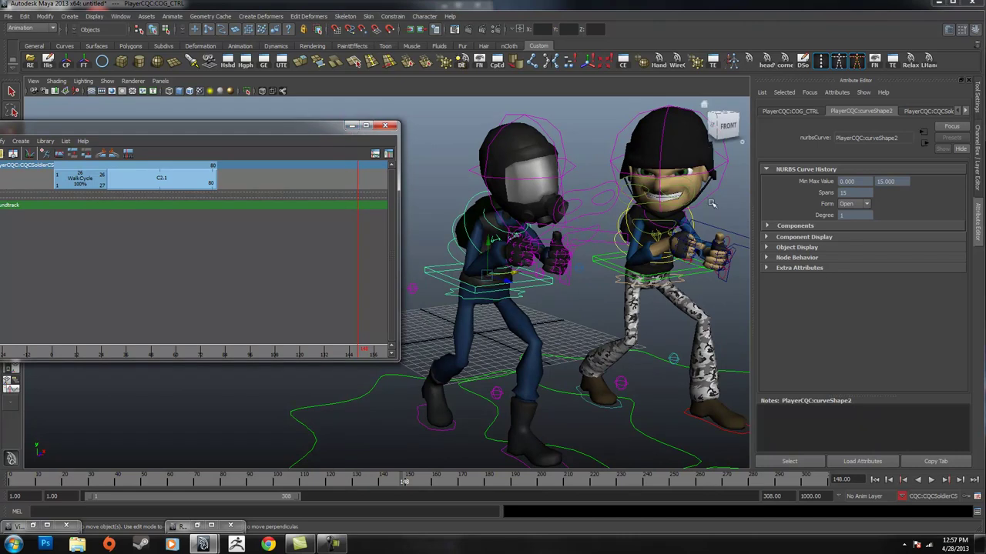
right_click_drag(709, 202, 650, 258, "alt")
left_click_drag(319, 123, 305, 81)
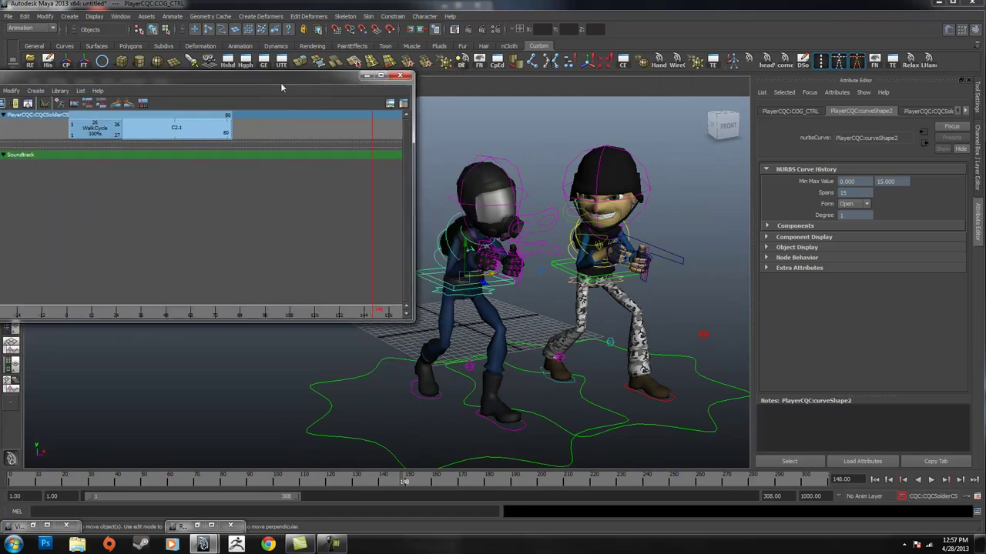
left_click_drag(569, 278, 517, 242, "alt")
middle_click_drag(517, 242, 562, 273, "alt")
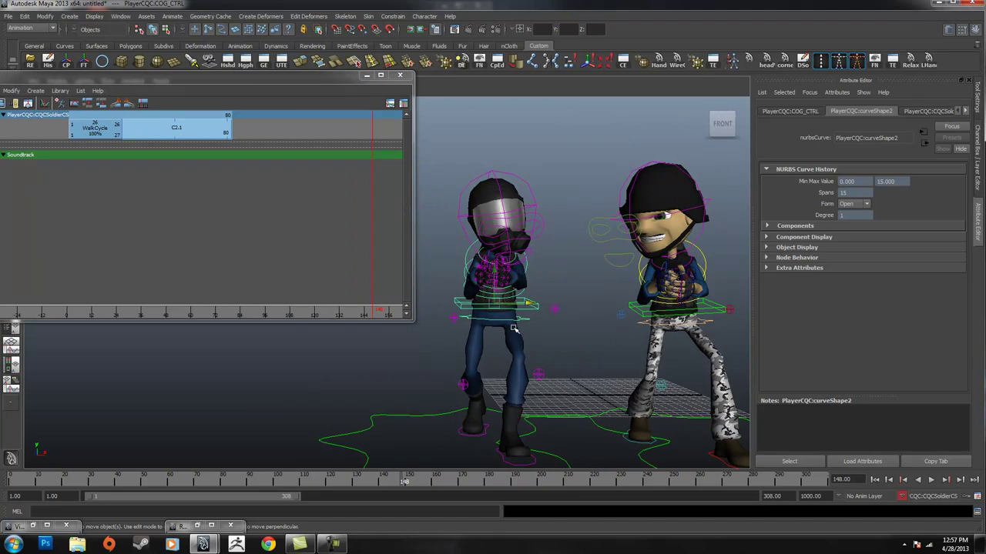
left_click_drag(511, 325, 564, 382, "alt")
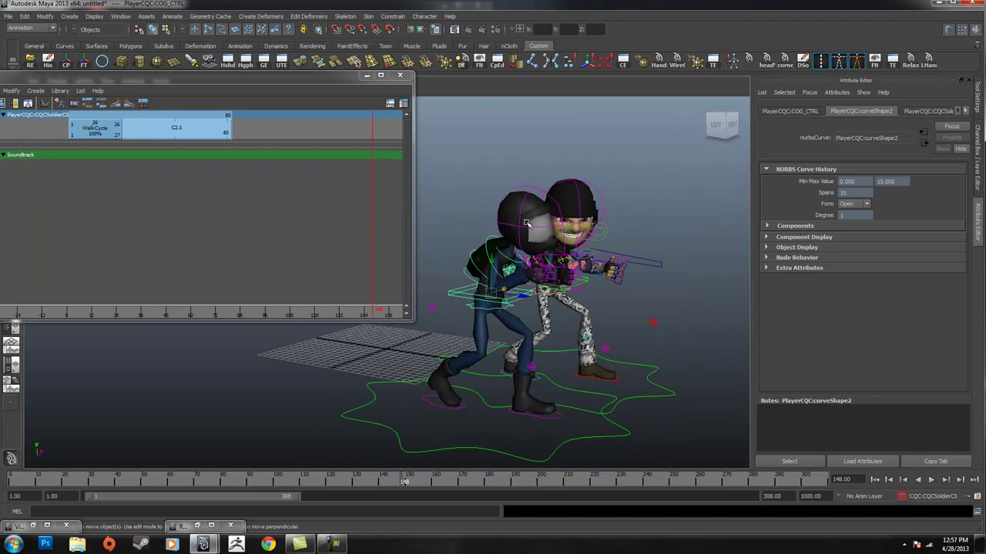
left_click_drag(605, 281, 565, 270, "alt")
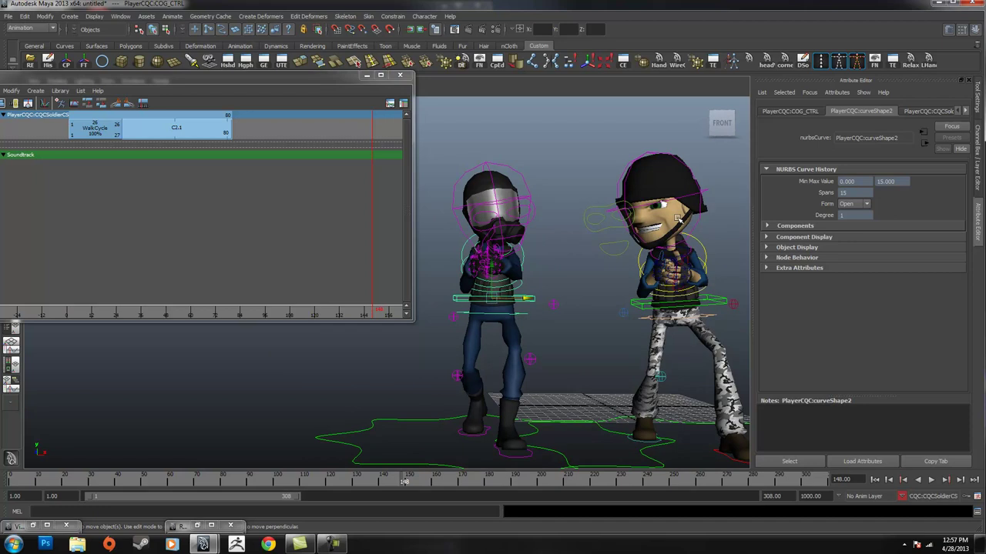
middle_click_drag(694, 208, 669, 233, "alt")
left_click(681, 226)
mouse_move(656, 237)
left_mouse_down()
mouse_move(661, 219)
mouse_move(655, 229)
left_mouse_up()
key("ctrl+z")
key("ctrl+z")
key("ctrl+z")
Select the assault soldier's and the CQC soldier's head controls in turn to compare their names and channels, and clear the selection.
left_click(683, 195)
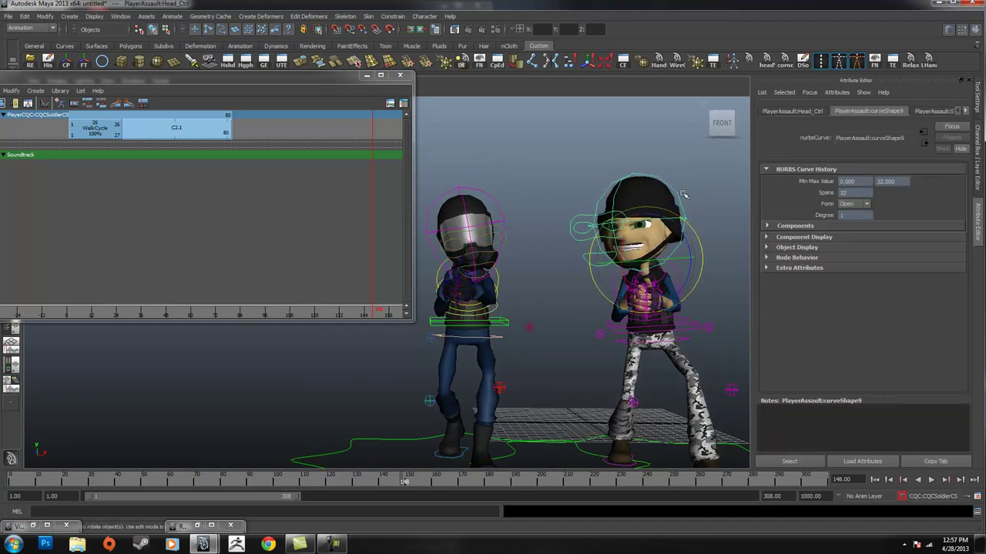
key("ctrl+a")
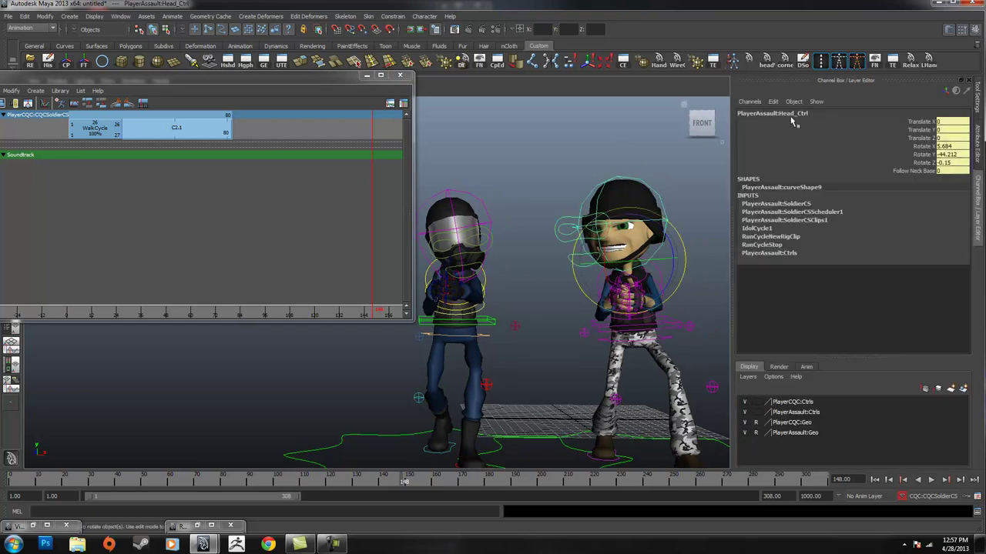
left_click(477, 204)
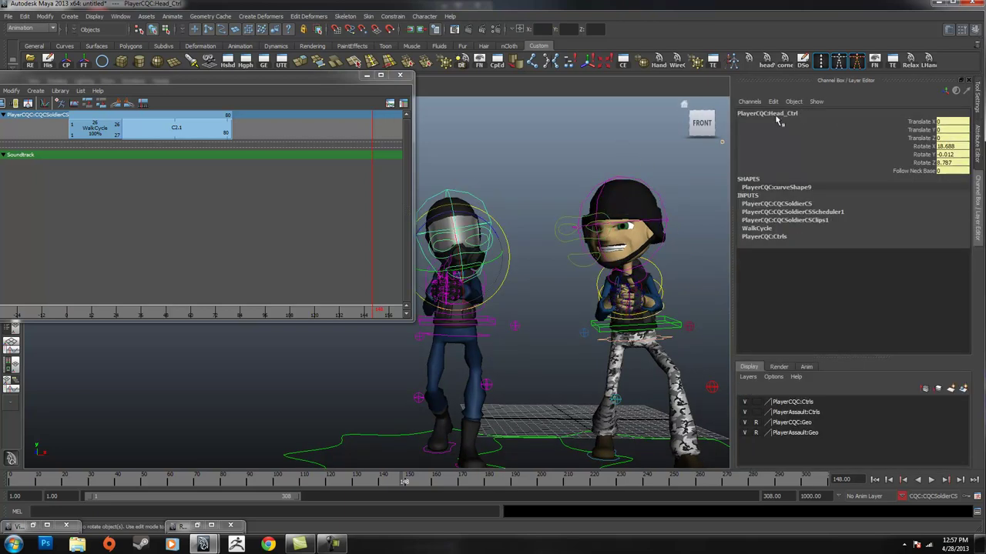
left_click(524, 186)
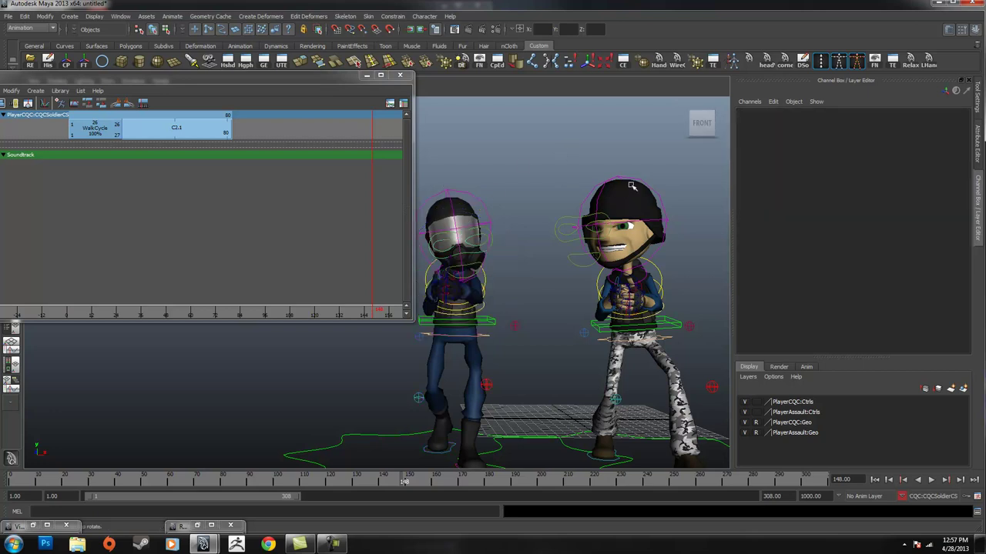
Reposition the Trax Editor and check the soldiers' upper-body controls, selecting the assault soldier's SpineC control to view its channels.
left_click_drag(235, 79, 281, 70)
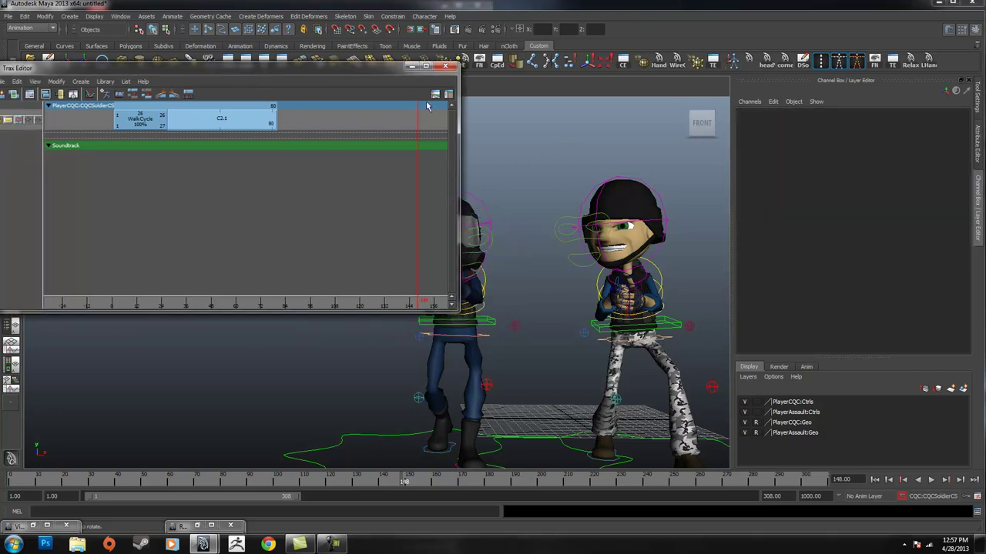
left_click_drag(385, 67, 321, 80)
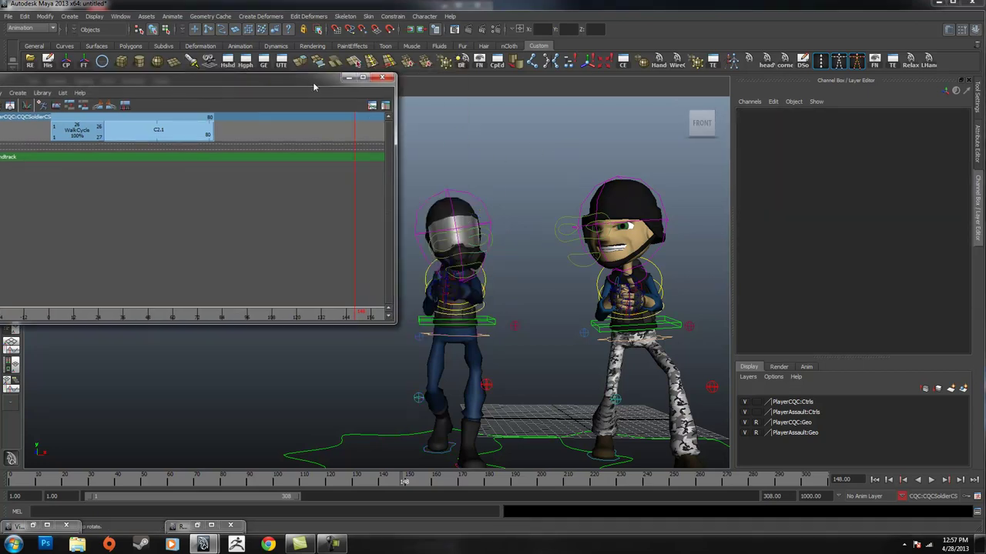
left_click(491, 212)
left_click(487, 296)
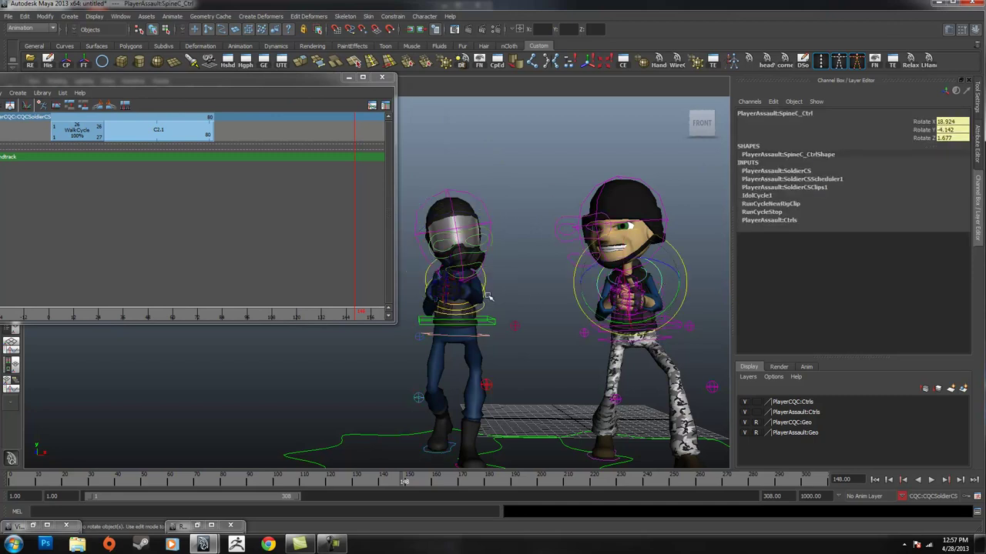
left_click(486, 280)
left_click(661, 273)
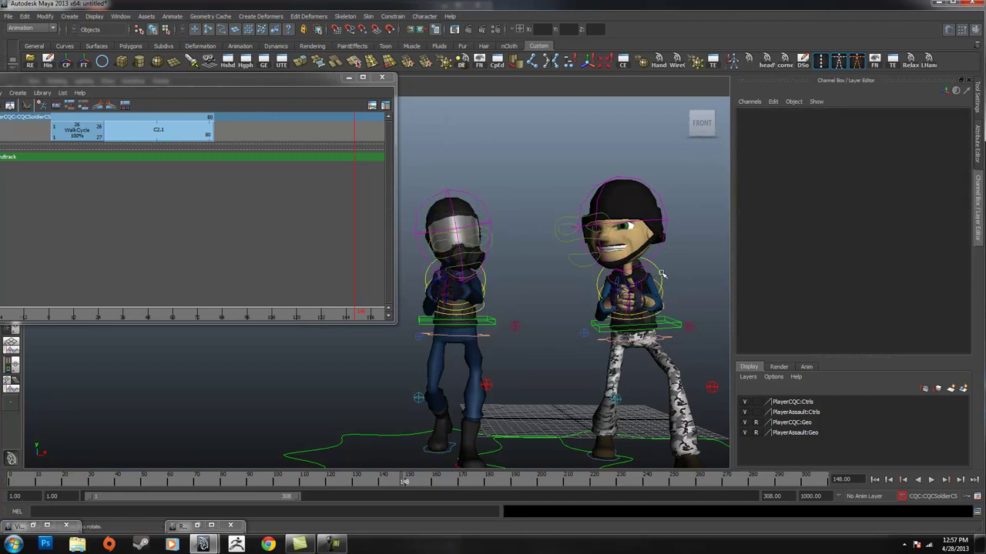
left_click(660, 327)
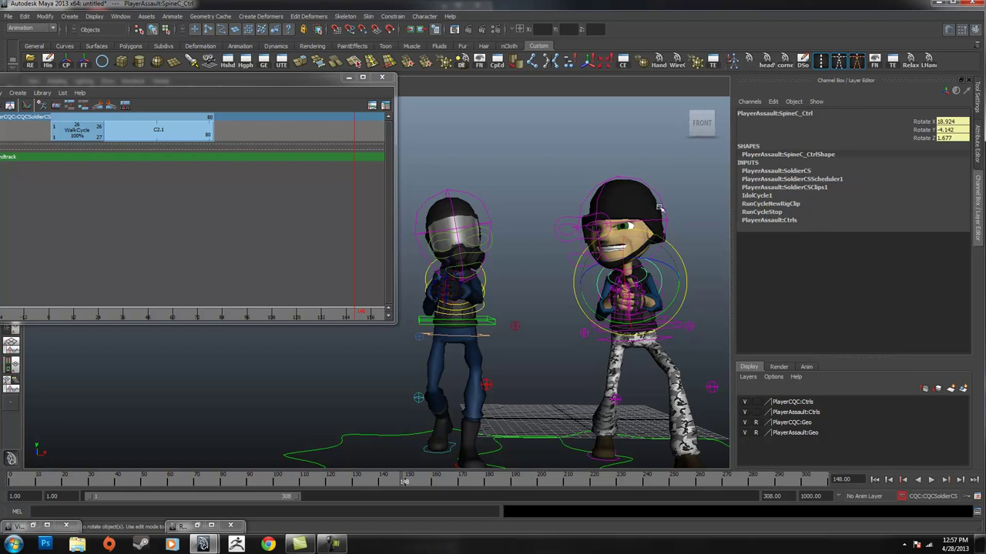
left_click(489, 323)
key("w")
left_click_drag(462, 322, 477, 341)
key("ctrl+z")
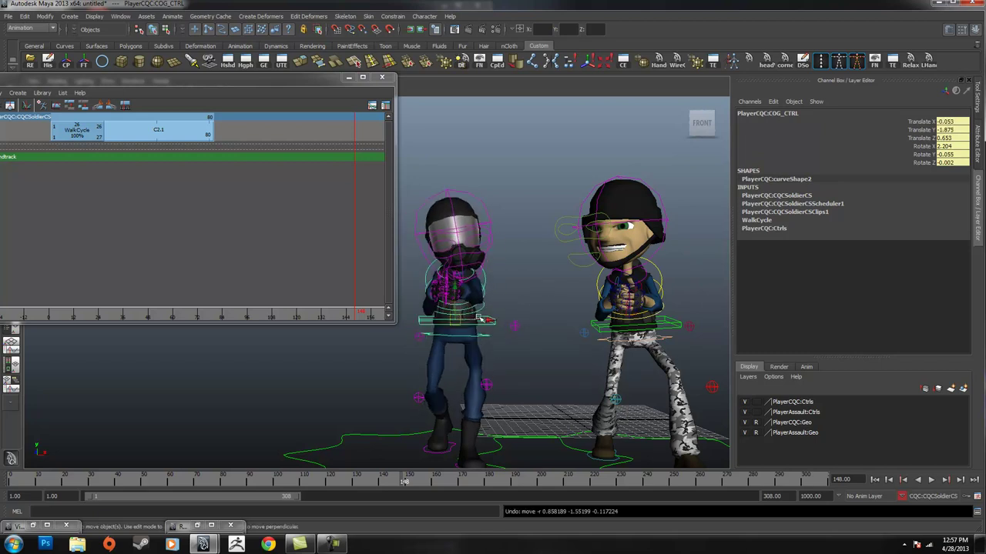
Select the assault soldier's and the CQC soldier's COG controls in turn and compare both rigs from several angles.
left_click_drag(484, 332, 581, 310, "alt")
left_click_drag(653, 362, 582, 354, "alt")
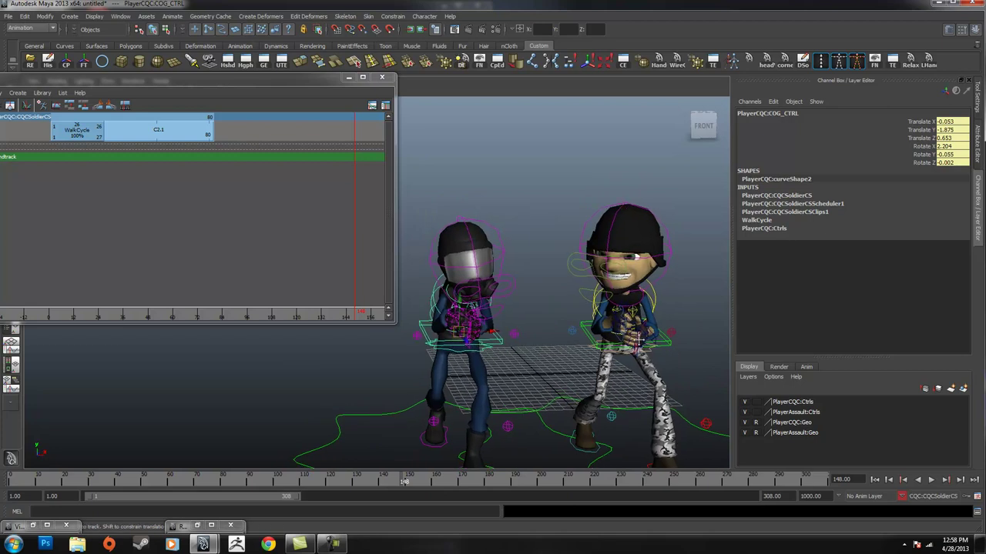
middle_click_drag(666, 343, 590, 312, "alt")
left_click(566, 305)
left_click_drag(517, 371, 557, 350, "alt")
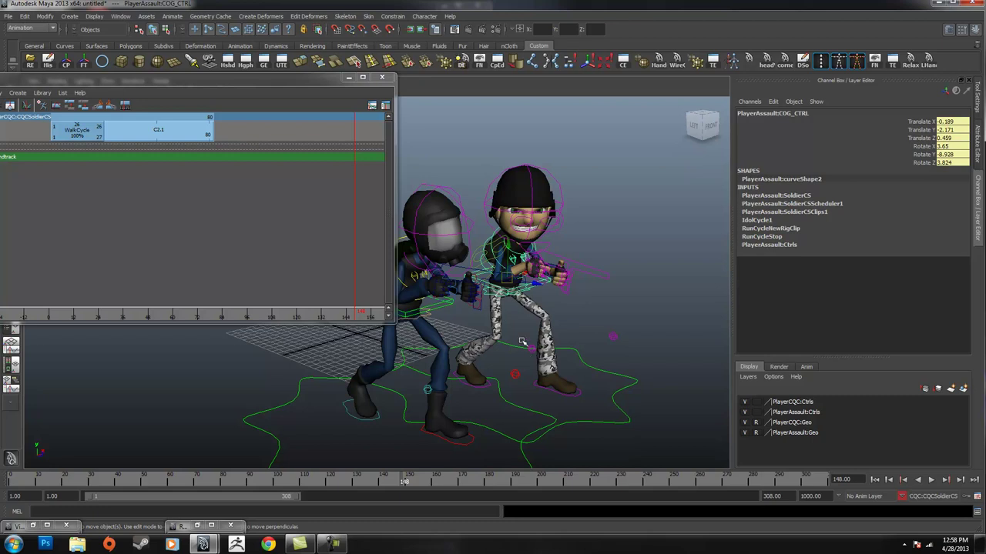
left_click_drag(501, 306, 480, 318, "alt")
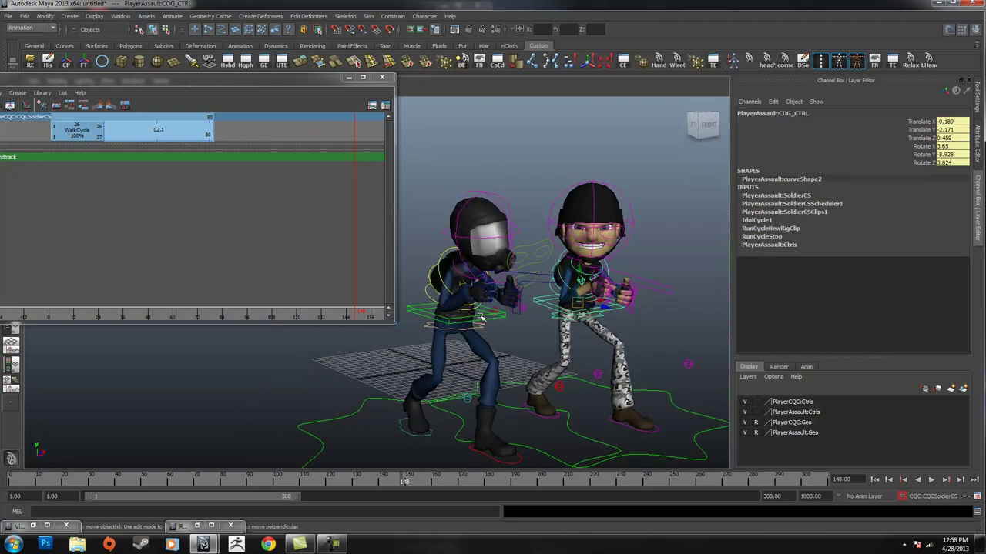
left_click(477, 315)
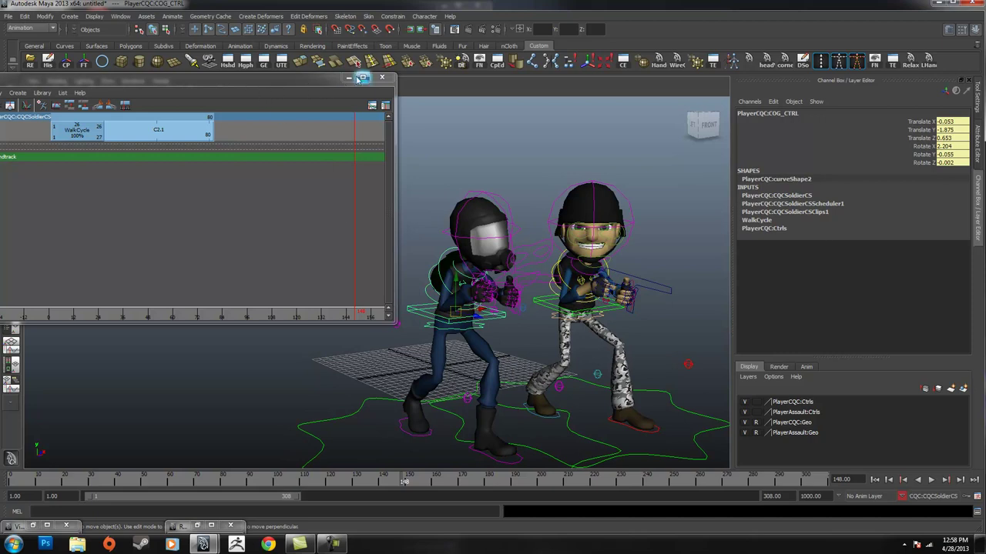
Scrub back to an earlier frame, play both soldiers' animations together, and stop the playback.
left_click_drag(295, 79, 307, 69)
left_click_drag(248, 485, 103, 476)
key("alt+v")
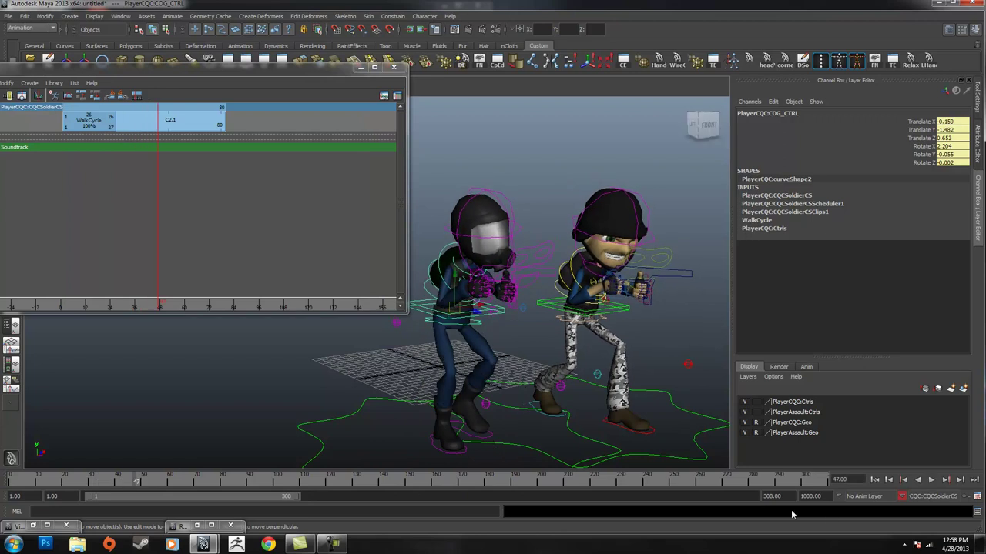
left_click(932, 479)
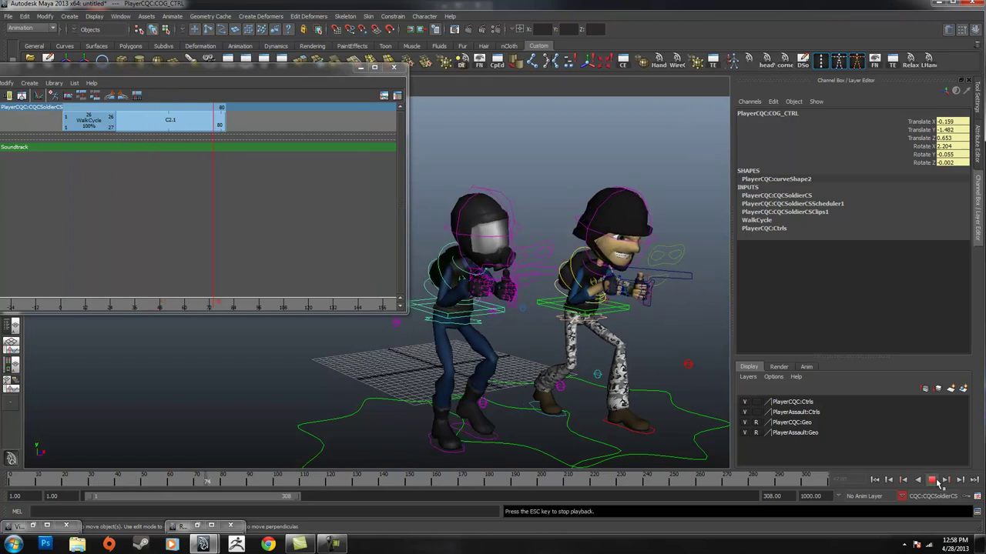
left_click(933, 480)
Minimize the Trax Editor and open the recent scene PlayerAssault.ma.
left_click(360, 67)
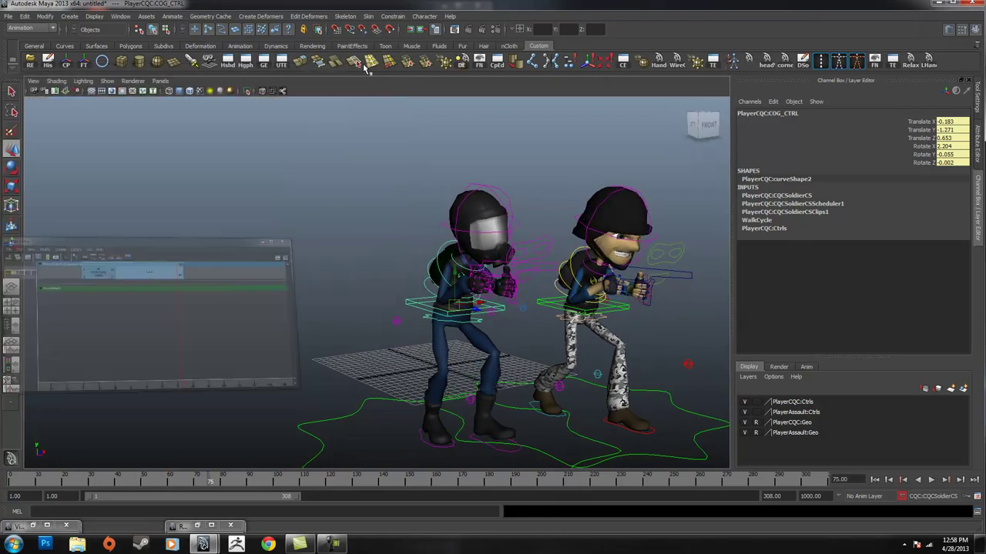
left_click(8, 16)
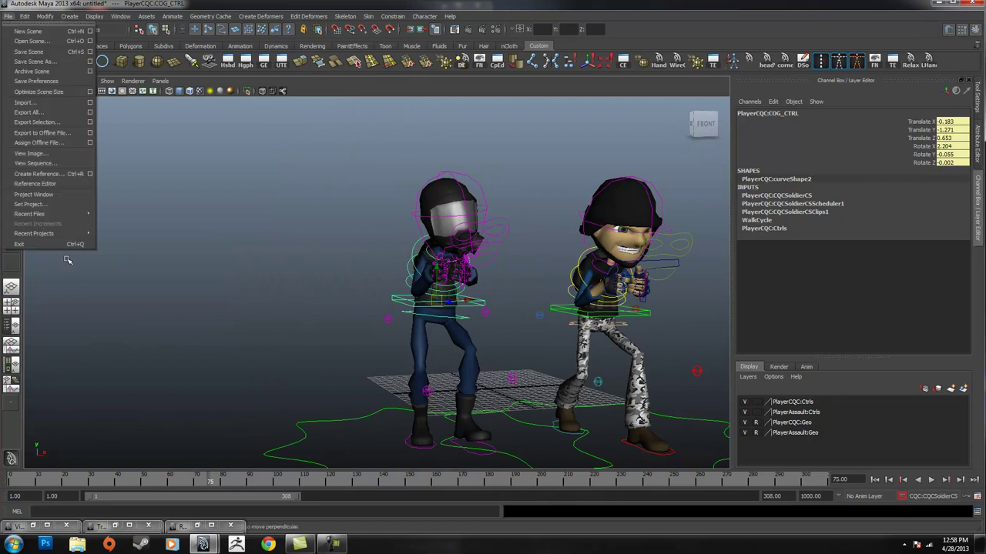
mouse_move(62, 221)
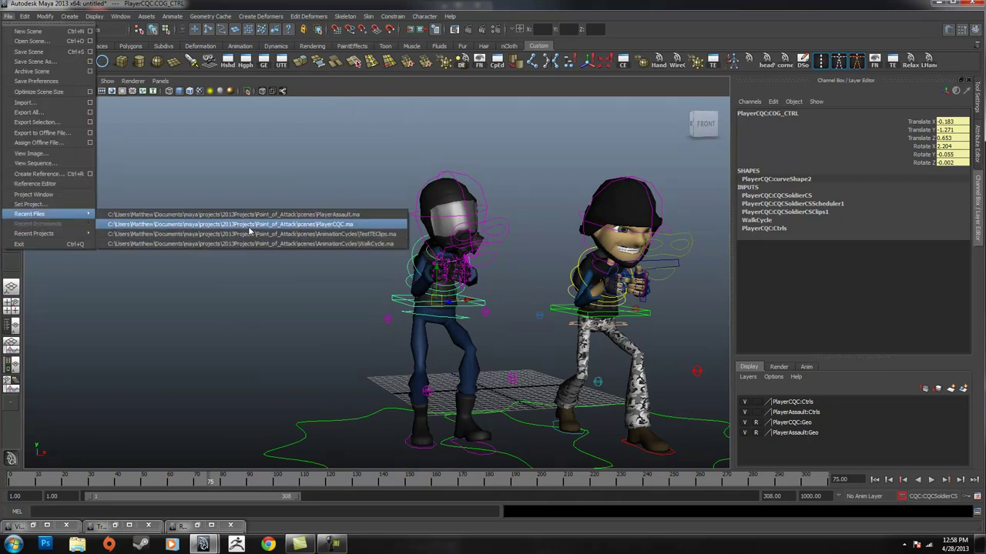
left_click(254, 221)
left_click(494, 280)
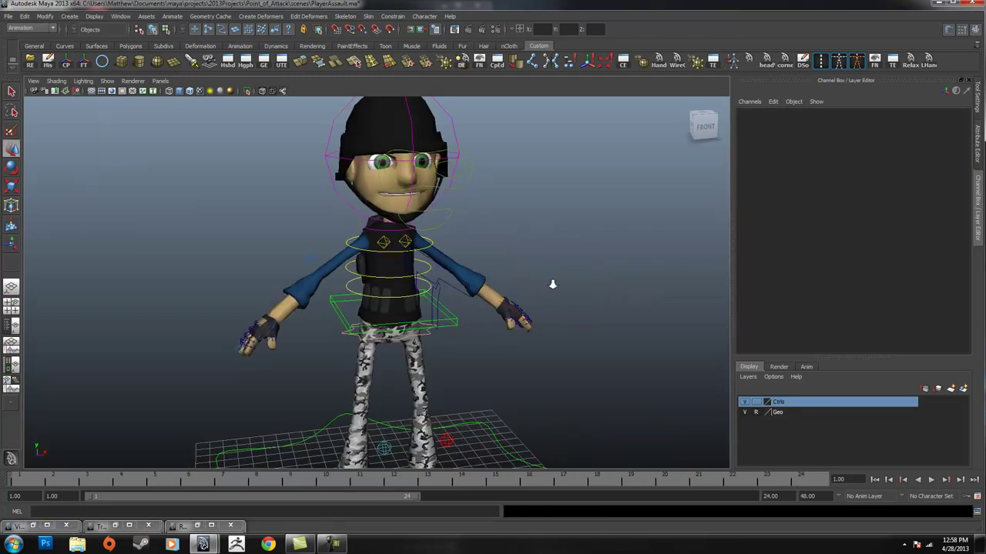
left_click_drag(446, 288, 469, 154, "alt")
left_click_drag(488, 295, 488, 322, "alt")
left_click_drag(489, 248, 585, 231, "alt")
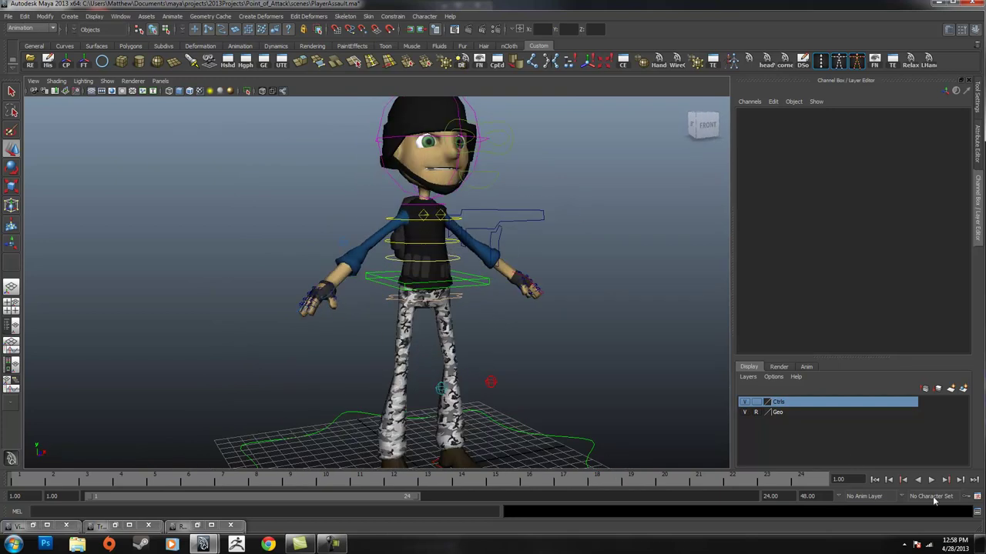
Inspect the SoldierCS character set in the Outliner, deselect it, and close the Outliner.
left_click(121, 17)
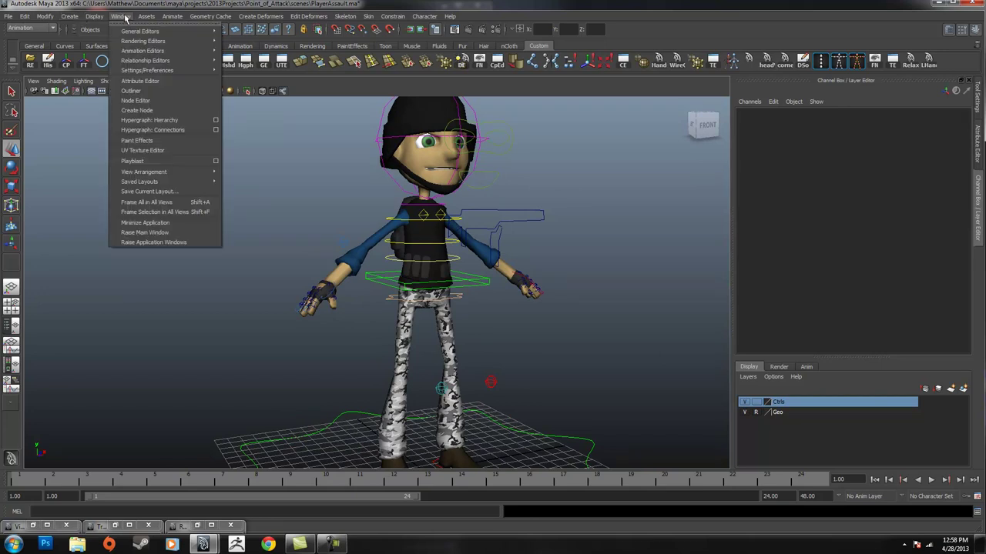
left_click(131, 90)
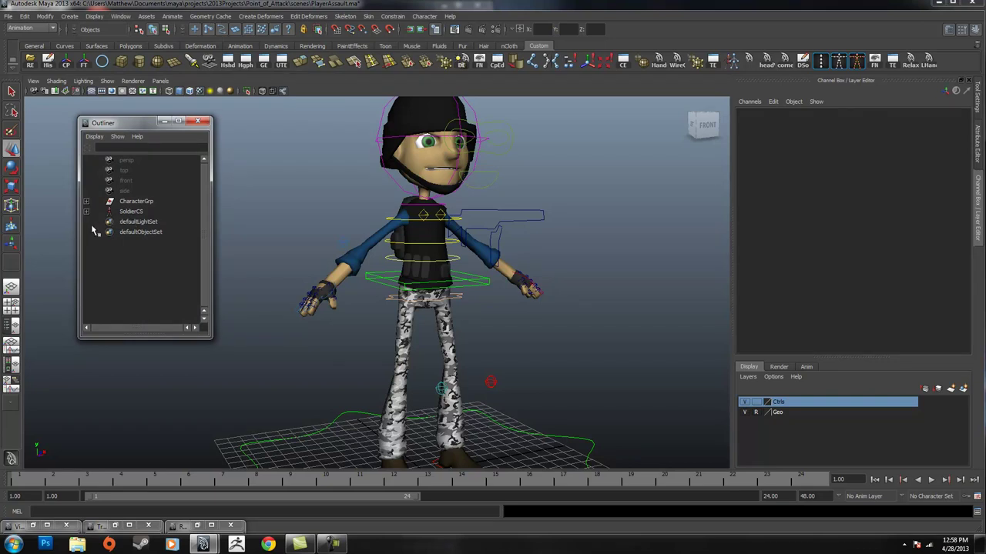
left_click(132, 212)
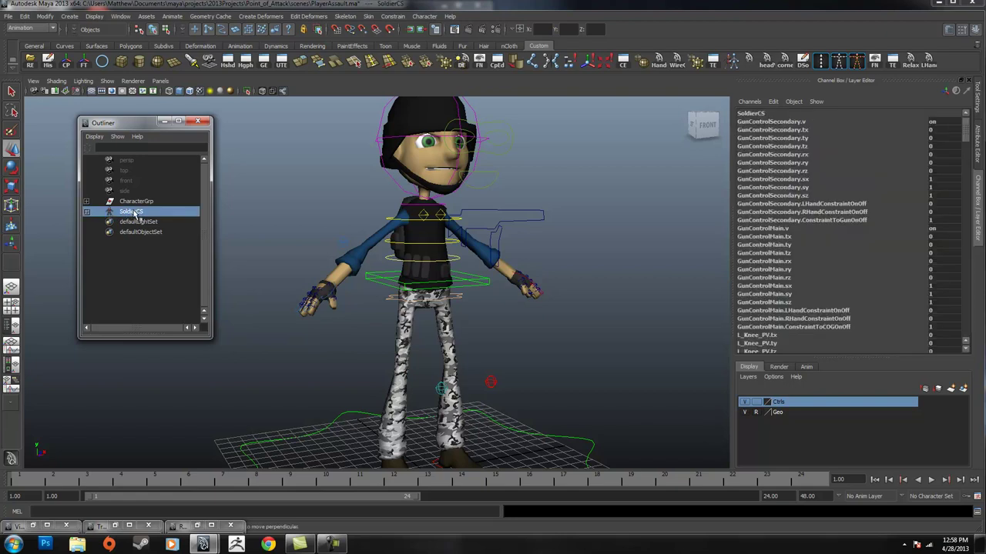
left_click(267, 139)
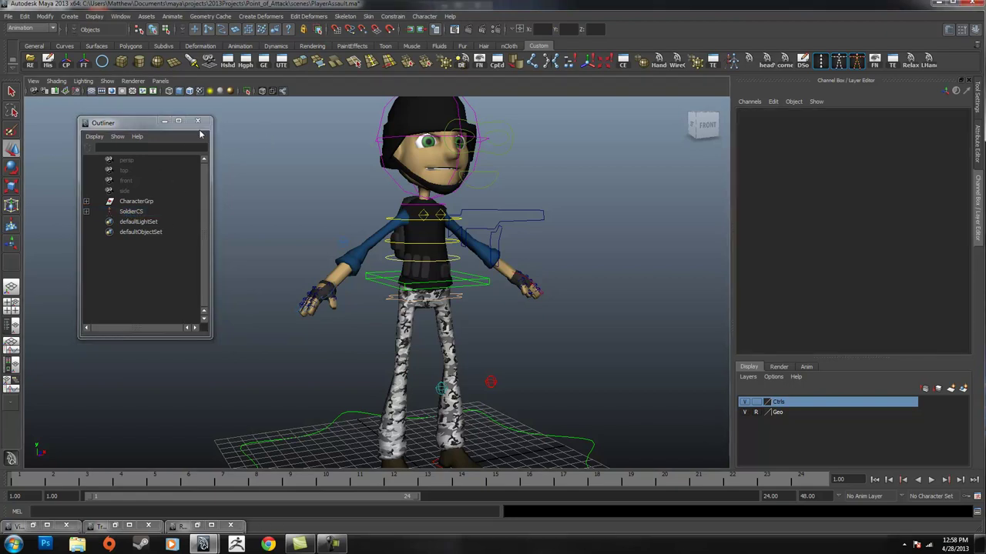
left_click(197, 120)
Open the Character Set Editor and place its window beside the assault soldier.
left_click_drag(686, 325, 530, 235, "alt")
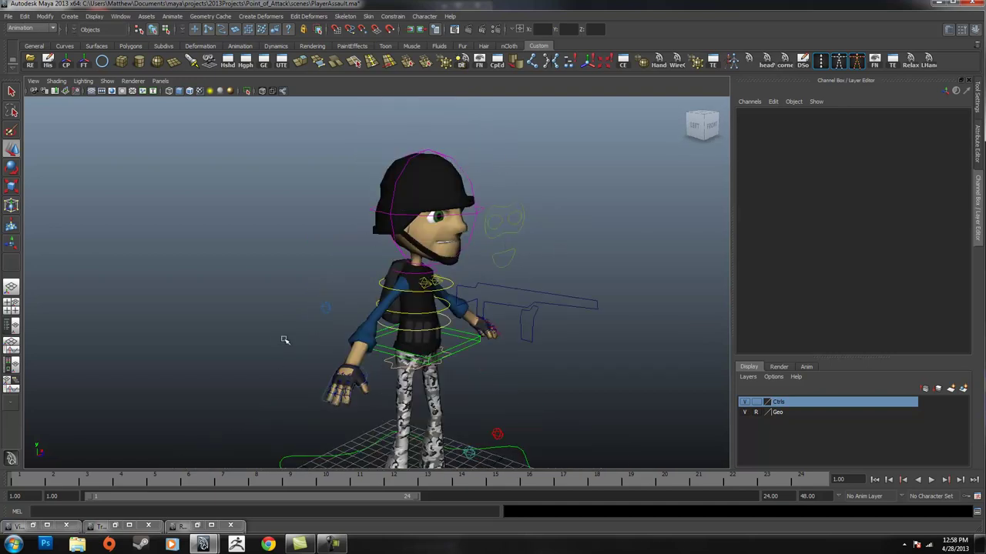
left_click(951, 495)
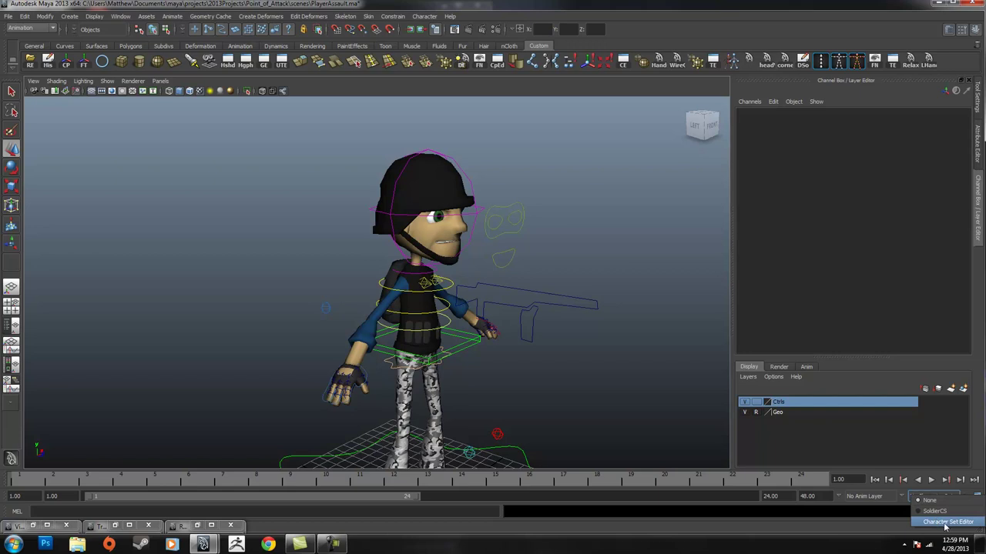
left_click(947, 522)
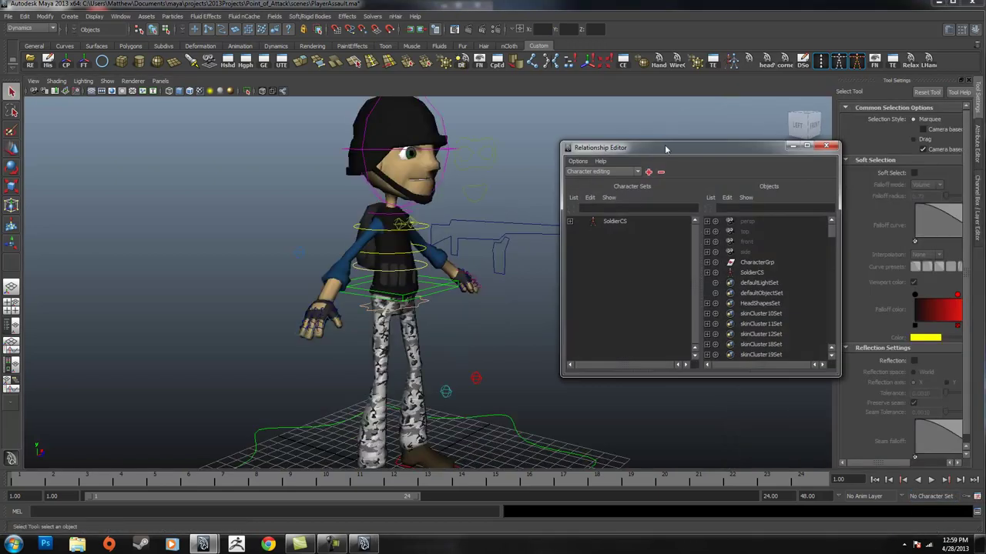
left_click_drag(671, 145, 606, 143)
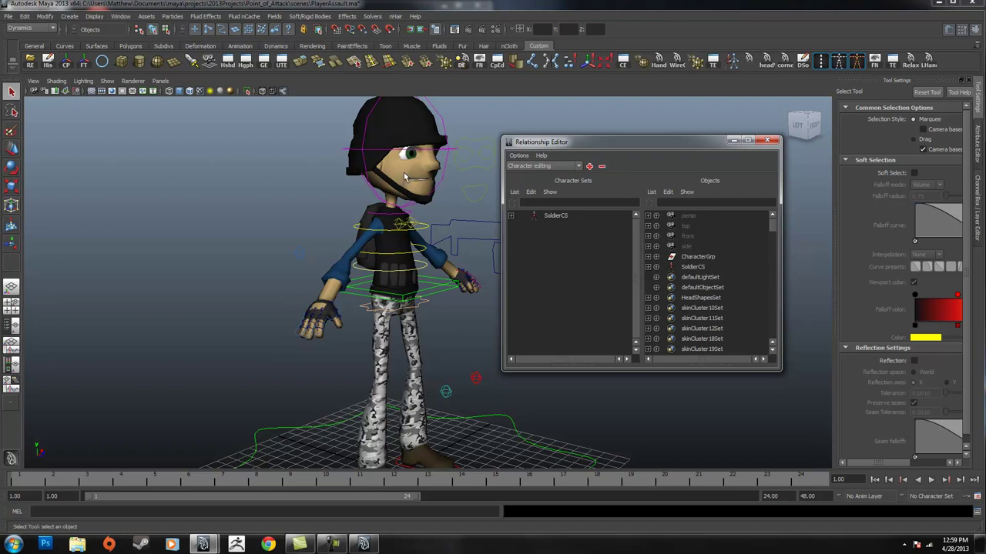
middle_click_drag(356, 199, 349, 201, "alt")
left_click_drag(348, 201, 339, 223, "alt")
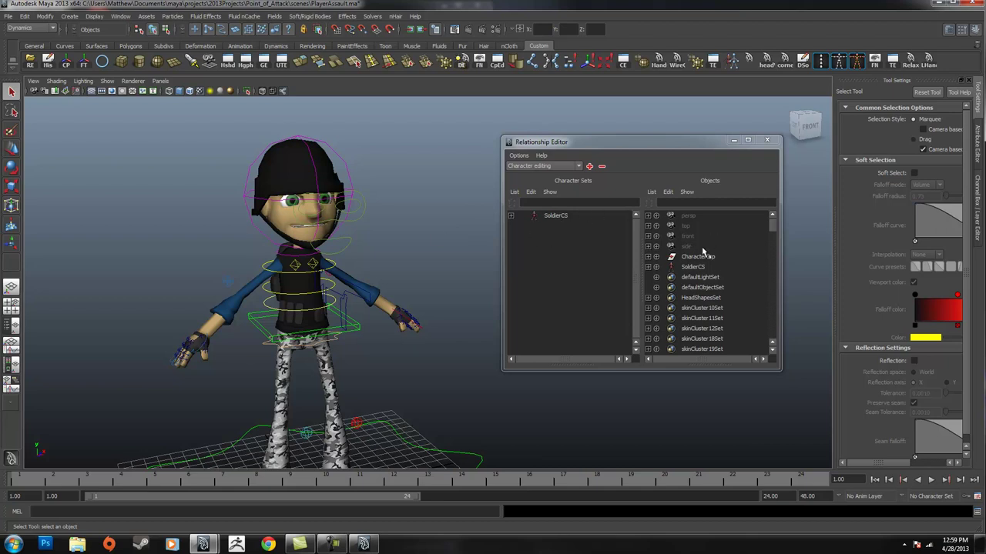
Select the SoldierCS character set and expand CharacterGrp down through ScaleConstraintGrp to inspect its member hierarchy.
left_click(556, 216)
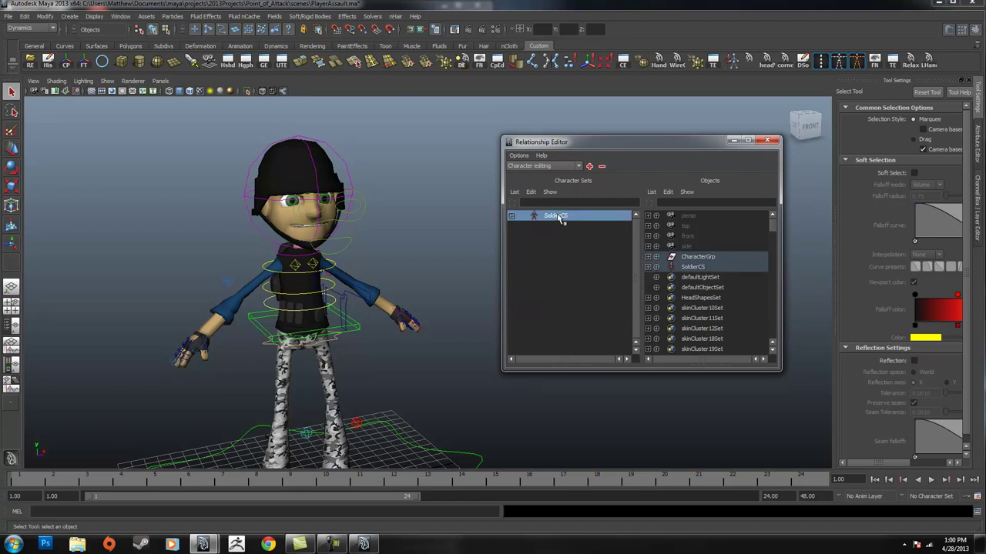
left_click(648, 257)
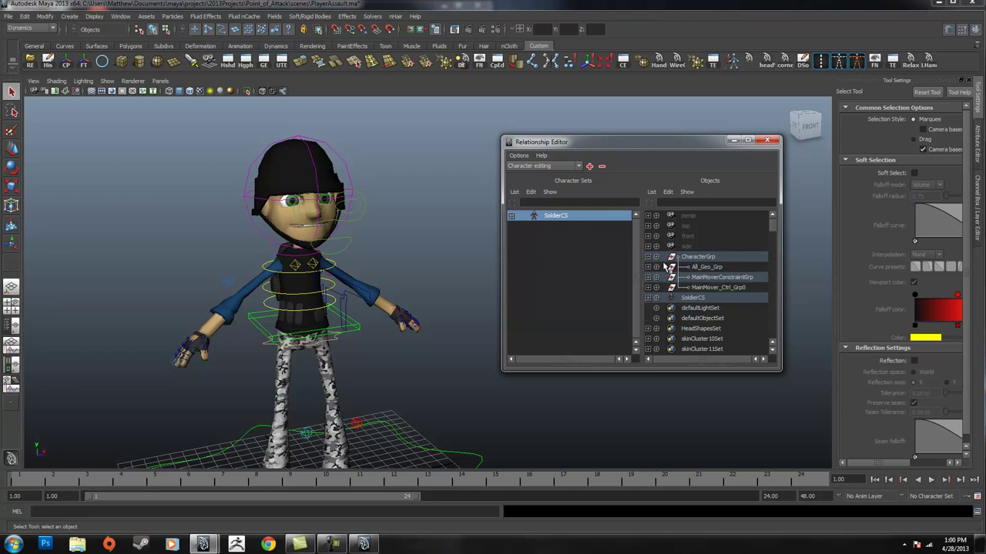
left_click(648, 278)
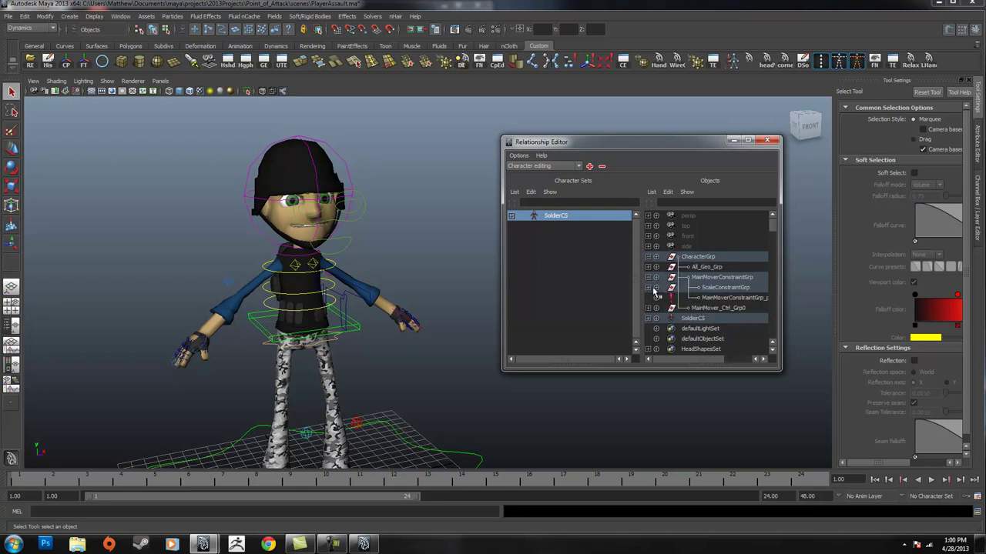
left_click(648, 288)
Select all of the soldier's rig controls in the viewport, leaving out the main mover curve on the ground.
left_click_drag(409, 220, 281, 241, "alt")
right_click_drag(370, 296, 137, 355, "alt")
left_click_drag(183, 206, 505, 433)
left_click_drag(425, 421, 444, 335, "shift")
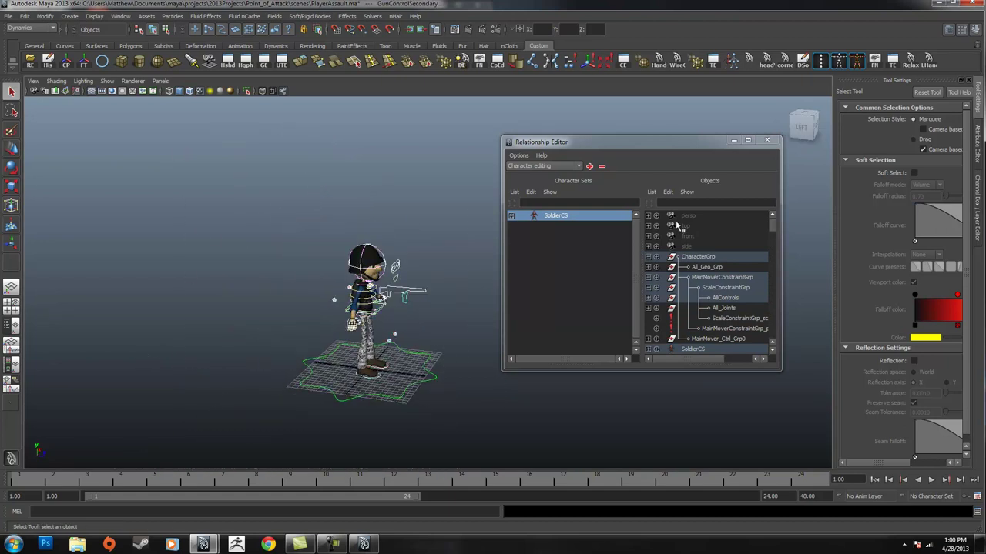
Set the objects list to Auto Load Selection and reselect SoldierCS to review which selected controls belong to it.
left_click(652, 192)
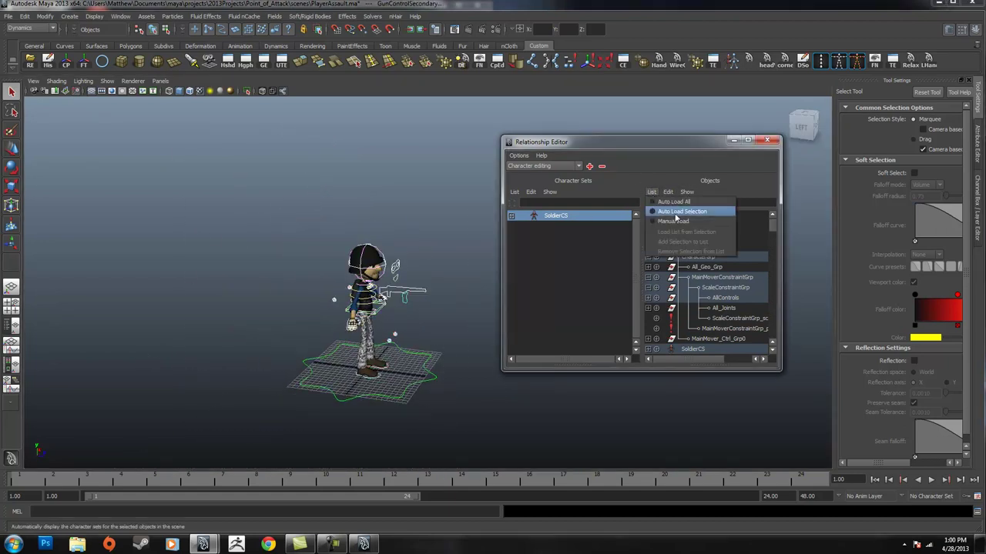
left_click(678, 211)
left_click(583, 261)
left_click(556, 214)
left_click_drag(776, 243, 772, 222)
Clear the rig control selection in the viewport and deselect SoldierCS in the character sets list.
left_click_drag(481, 251, 439, 235, "alt")
right_click_drag(439, 235, 509, 241, "alt")
left_click_drag(508, 241, 429, 295, "alt")
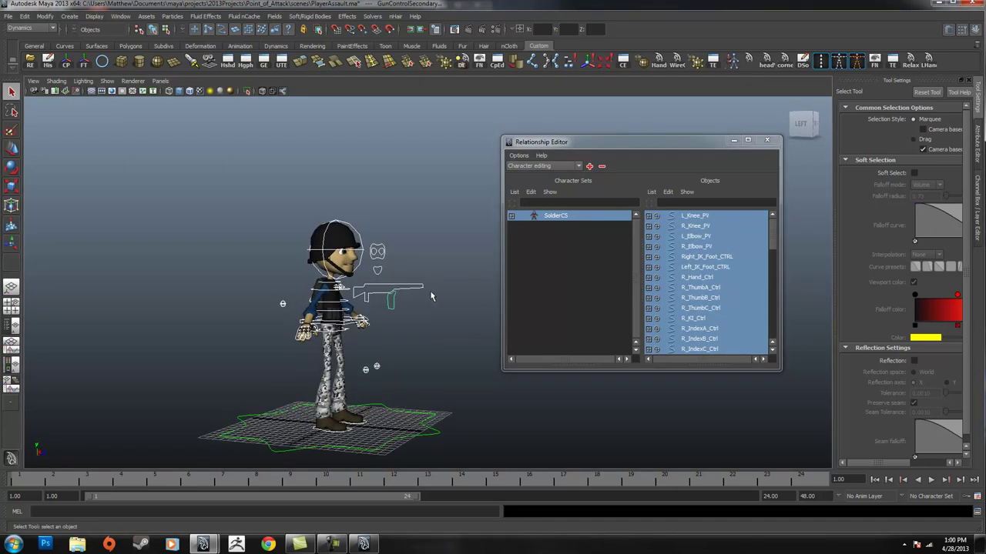
left_click(426, 325)
mouse_move(412, 354)
left_mouse_down("alt")
mouse_move(428, 367)
mouse_move(447, 346)
mouse_move(398, 356)
left_mouse_up("alt")
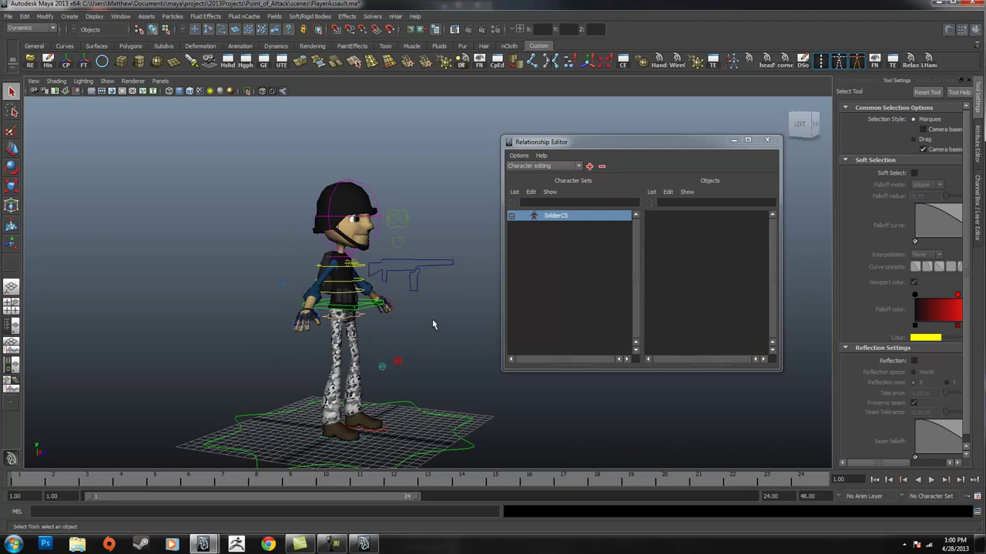
right_click_drag(432, 320, 487, 350, "alt")
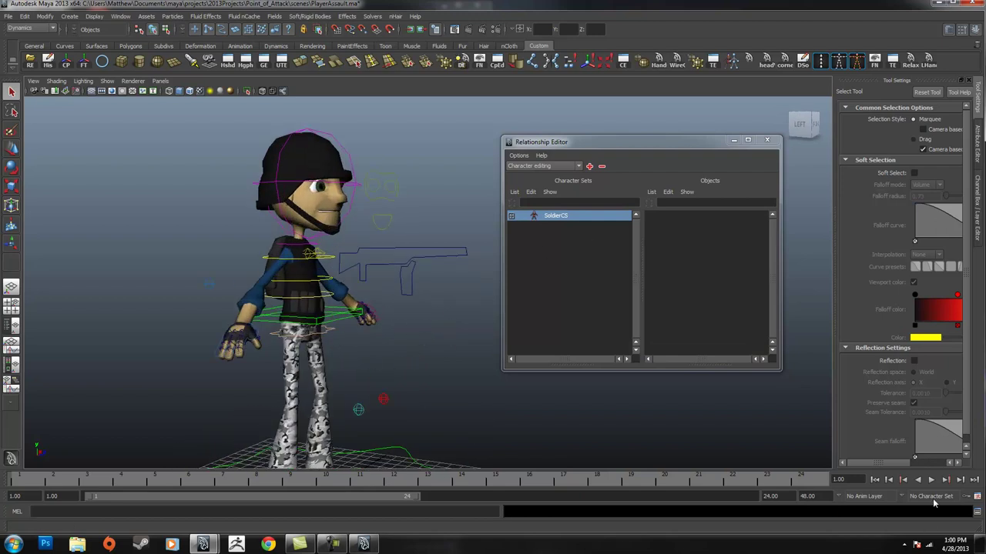
left_click(580, 288)
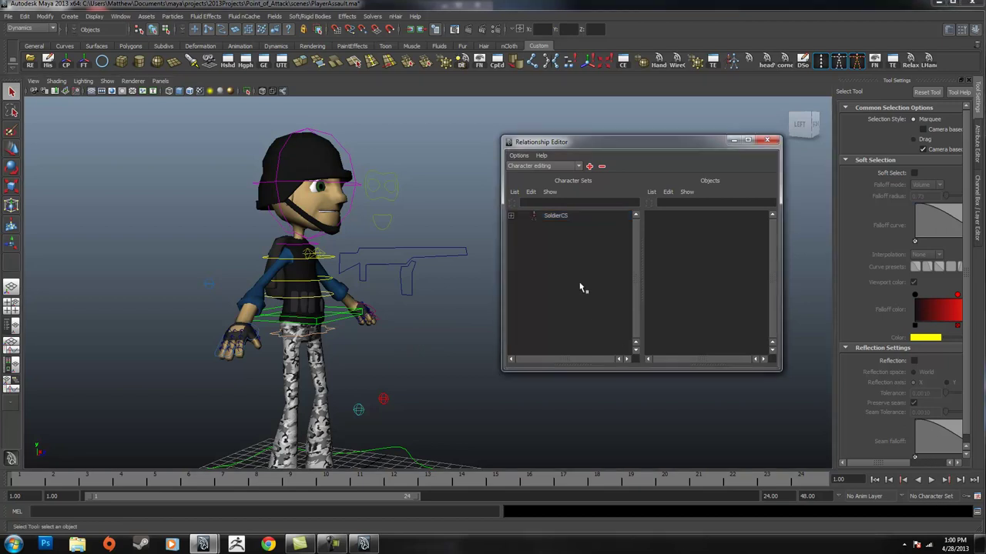
Select the SoldierCS set, create a NURBS circle, and move it in front of the soldier below the gun control.
left_click(556, 219)
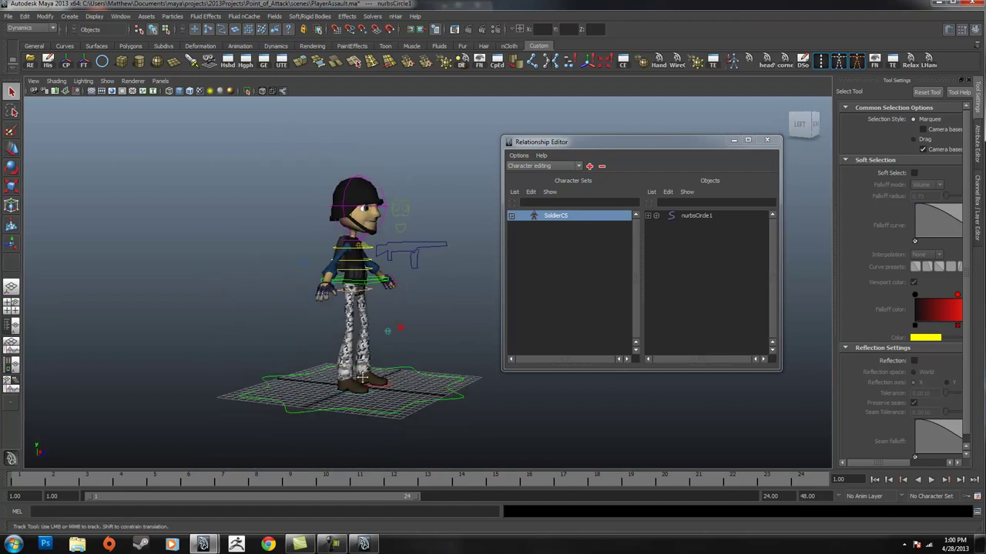
middle_click_drag(362, 377, 362, 320, "alt")
key("w")
left_click_drag(362, 321, 412, 230, "alt")
left_click_drag(442, 262, 480, 264)
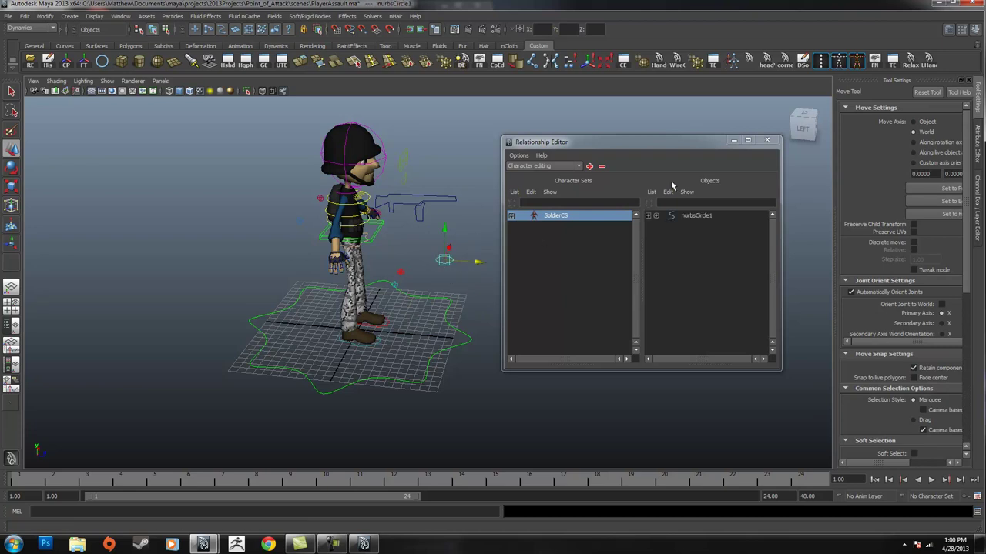
Keep the objects list on Auto Load Selection and add nurbsCircle1 to the SoldierCS character set.
left_click(666, 193)
left_click(651, 192)
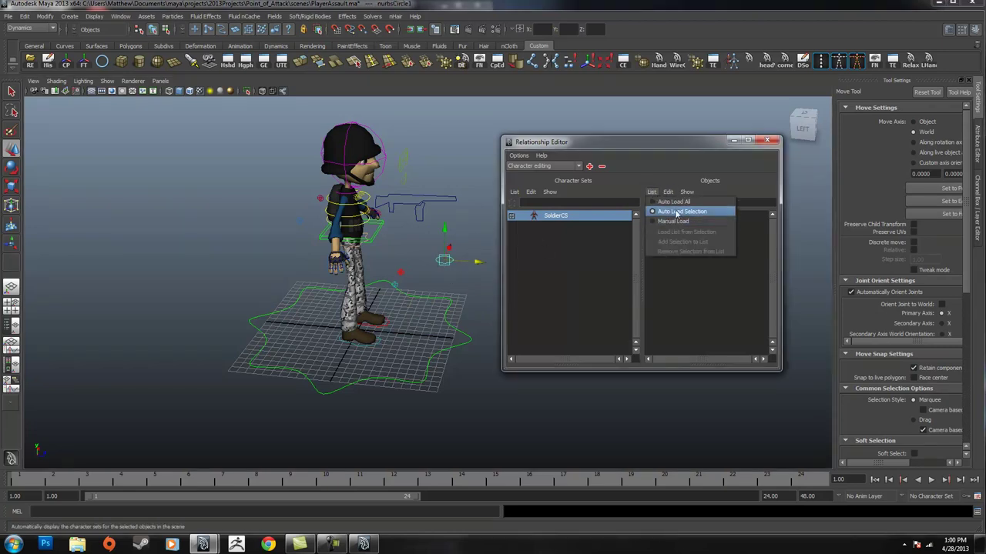
left_click(674, 212)
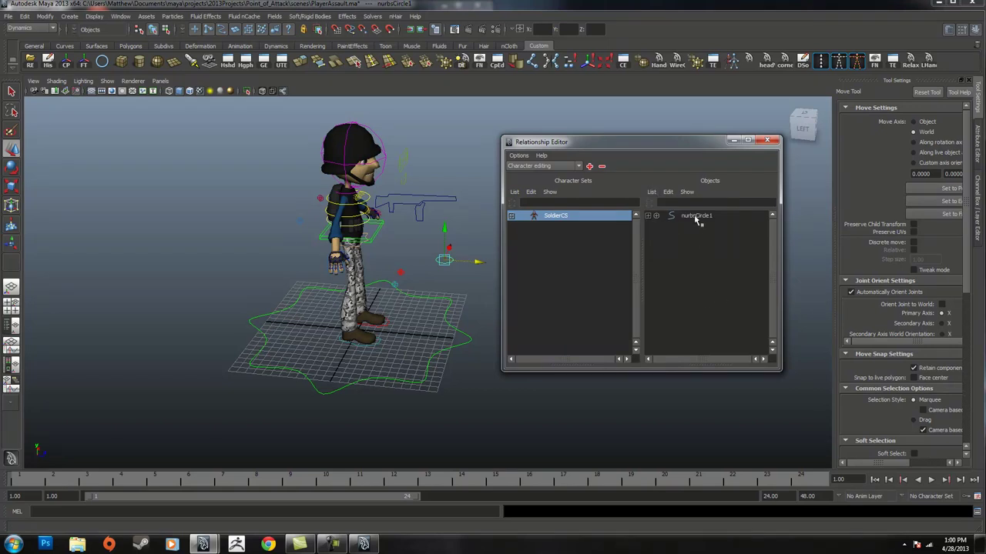
left_click(487, 307)
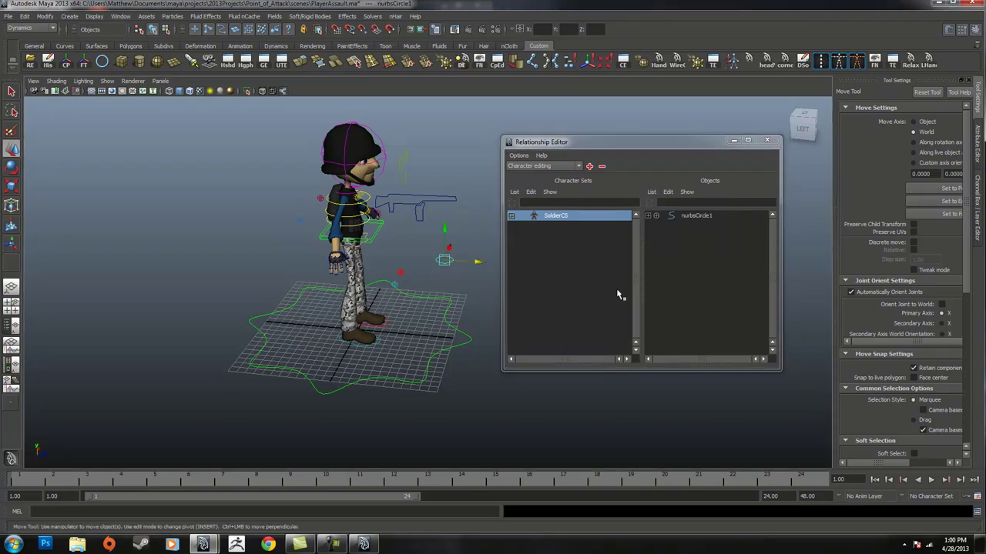
left_click(436, 261)
left_click(580, 275)
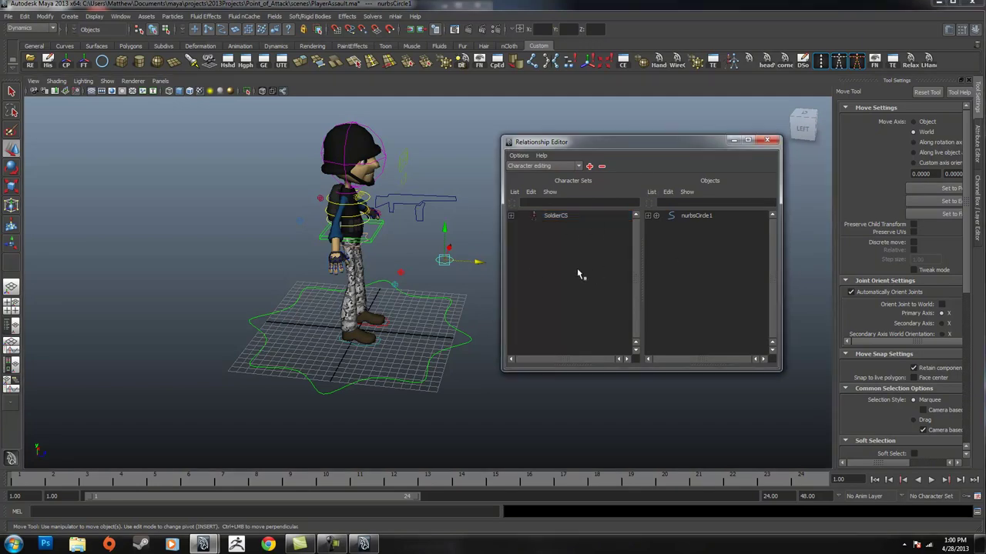
left_click(556, 215)
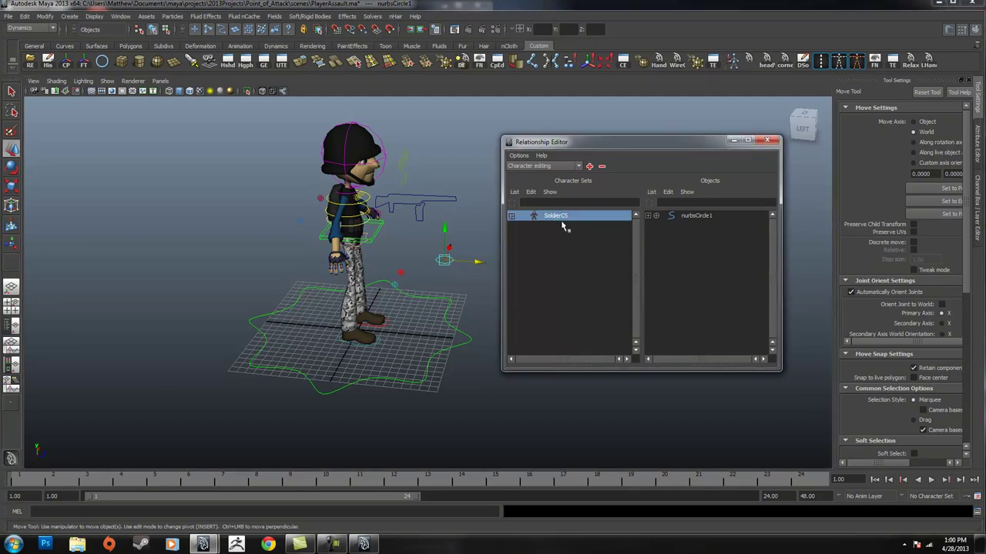
left_click(703, 215)
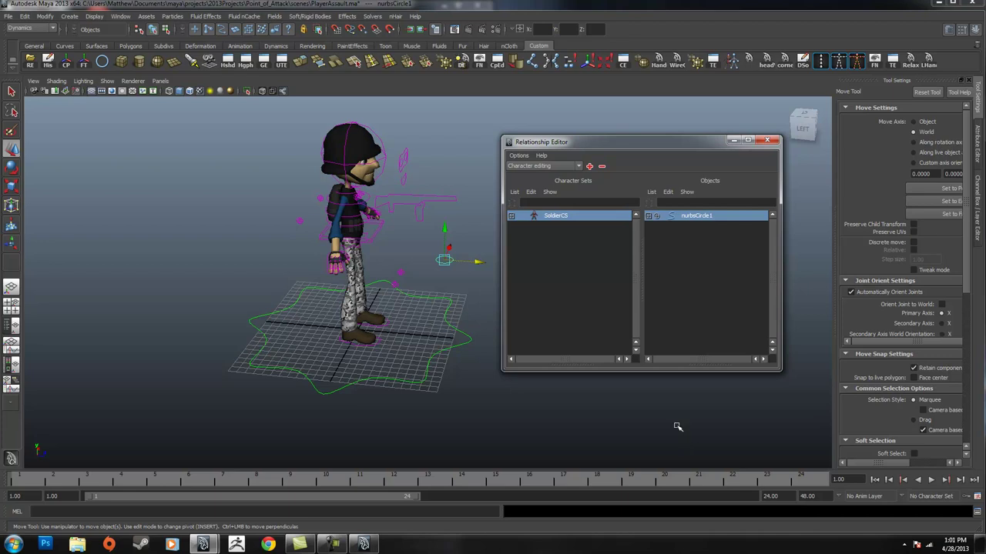
Deselect the circle and make SoldierCS the current character set.
left_click(681, 428)
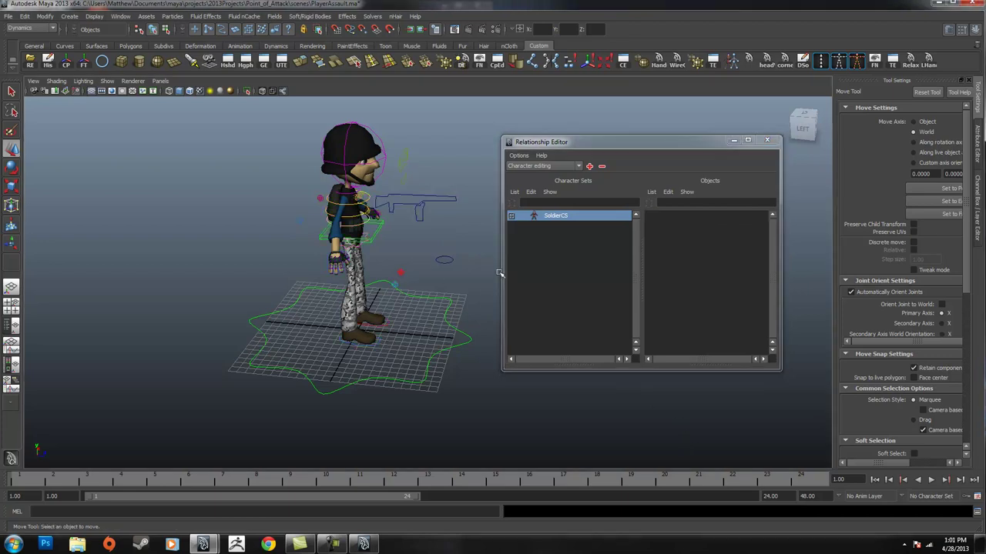
left_click(550, 217)
left_click(931, 497)
left_click(933, 512)
Check the circle's membership in SoldierCS, deselect it, and close the Relationship Editor.
left_click(448, 261)
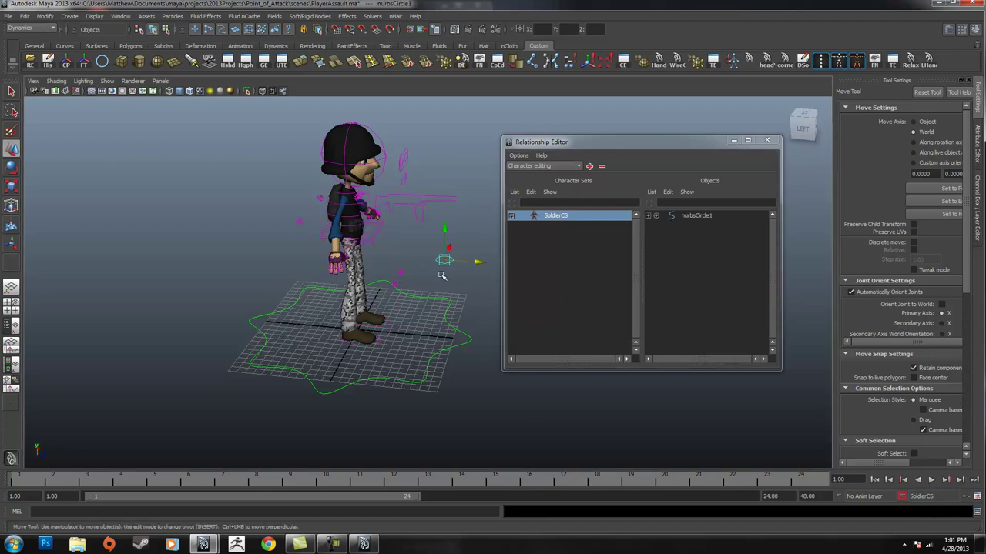
left_click(554, 216)
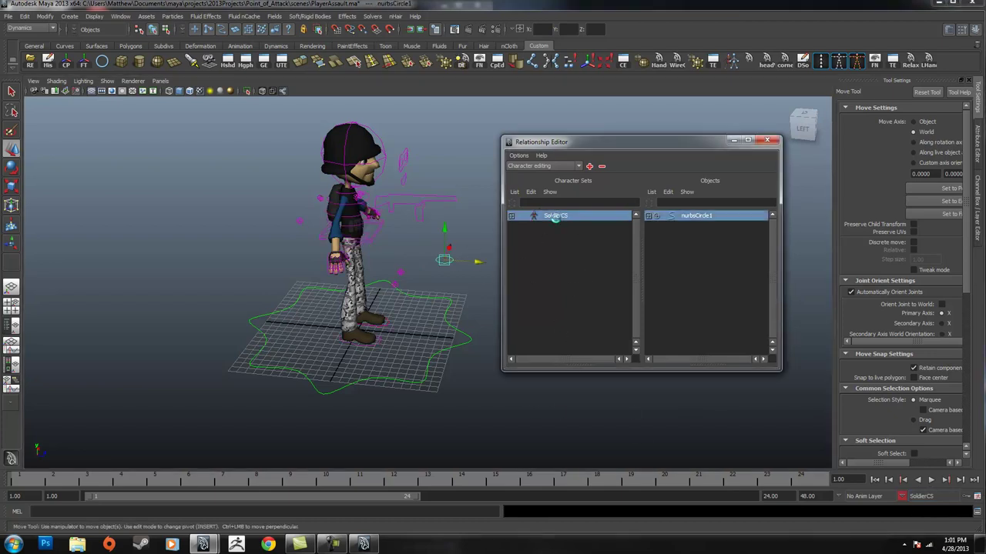
left_click(597, 405)
left_click(767, 140)
Examine the soldier's rig controls from the front, the side and close up around the head, face and gun.
left_click_drag(750, 335, 643, 328, "alt")
right_click_drag(643, 328, 716, 285, "alt")
middle_click_drag(585, 251, 573, 379, "alt")
left_click_drag(559, 361, 589, 359, "alt")
middle_click_drag(496, 339, 590, 331, "alt")
left_click_drag(591, 332, 533, 353, "alt")
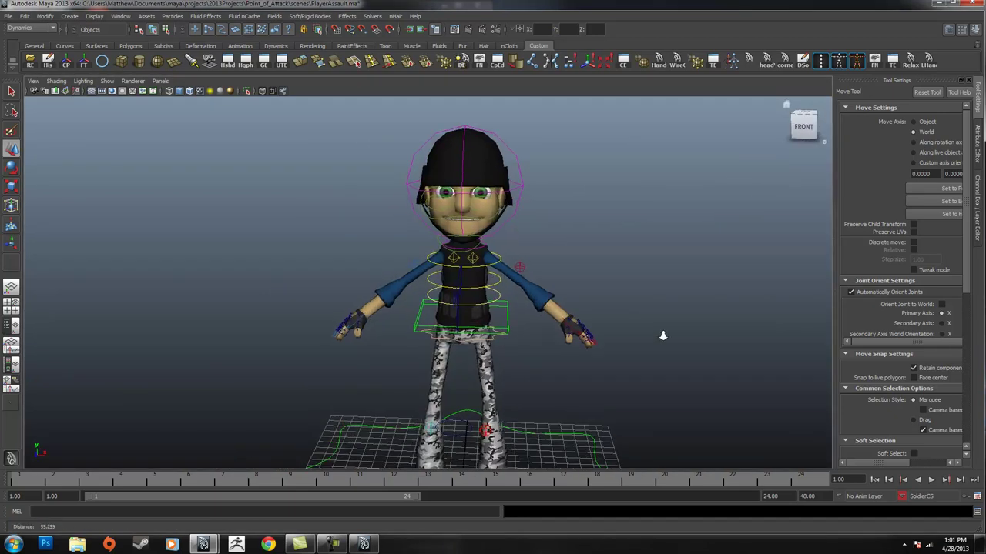
right_click_drag(662, 334, 712, 330, "alt")
middle_click_drag(667, 334, 602, 369, "alt")
left_click_drag(603, 370, 678, 363, "alt")
right_click_drag(600, 385, 498, 408, "alt")
left_click_drag(497, 409, 479, 381, "alt")
middle_click_drag(539, 431, 578, 312, "alt")
right_click_drag(632, 329, 681, 326, "alt")
left_click_drag(680, 326, 506, 357, "alt")
left_click_drag(518, 306, 614, 338, "alt")
left_click_drag(623, 283, 554, 257, "alt")
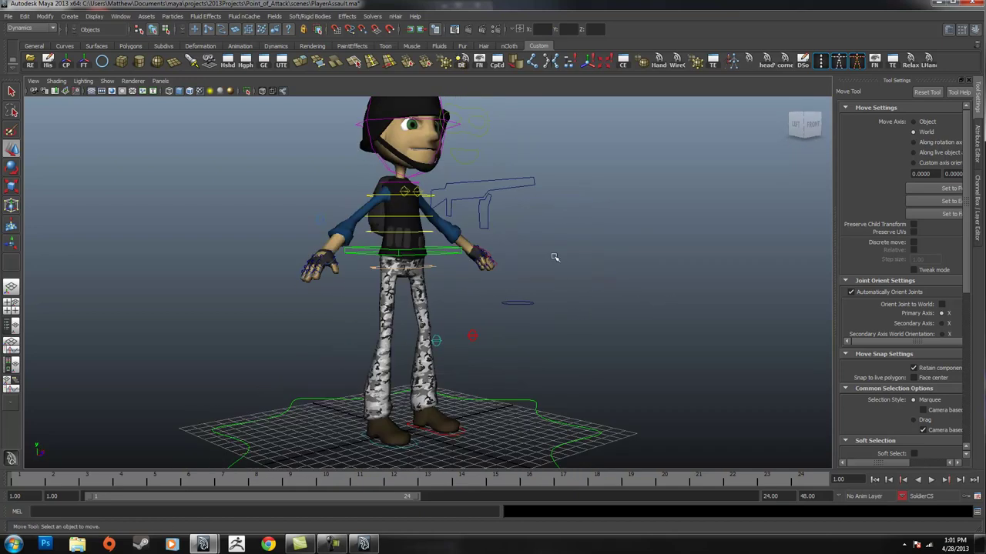
left_click_drag(631, 257, 662, 325, "alt")
middle_click_drag(563, 182, 510, 251, "alt")
left_click_drag(509, 251, 572, 255, "alt")
right_click_drag(572, 255, 658, 257, "alt")
left_click_drag(657, 257, 586, 266, "alt")
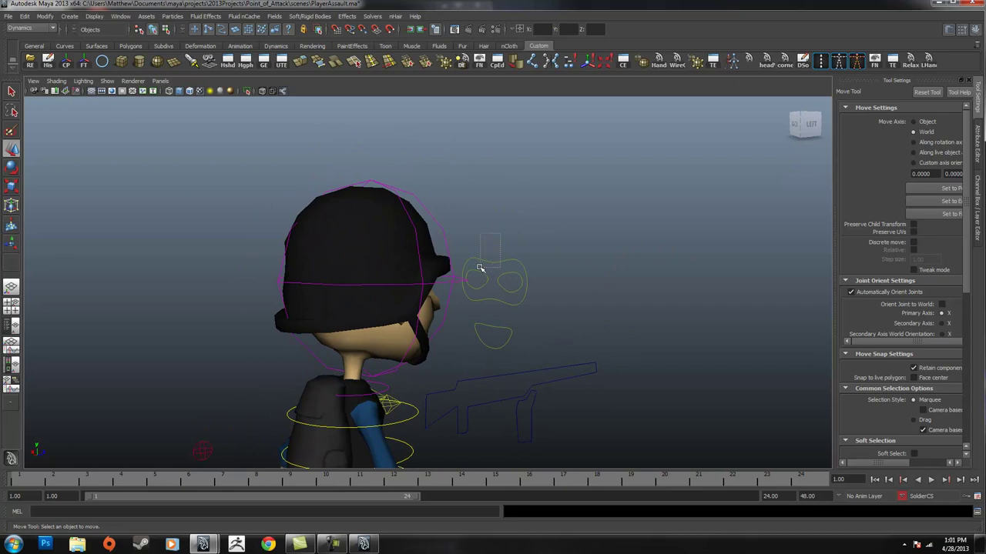
Select the eyes control in front of the face, try moving it slightly, and undo the move.
left_click_drag(480, 268, 479, 269)
right_click_drag(533, 339, 489, 352, "alt")
left_click_drag(488, 352, 401, 349, "alt")
left_click_drag(386, 284, 391, 295)
key("ctrl+z")
middle_click_drag(659, 347, 735, 220, "alt")
right_click_drag(736, 219, 524, 300, "alt")
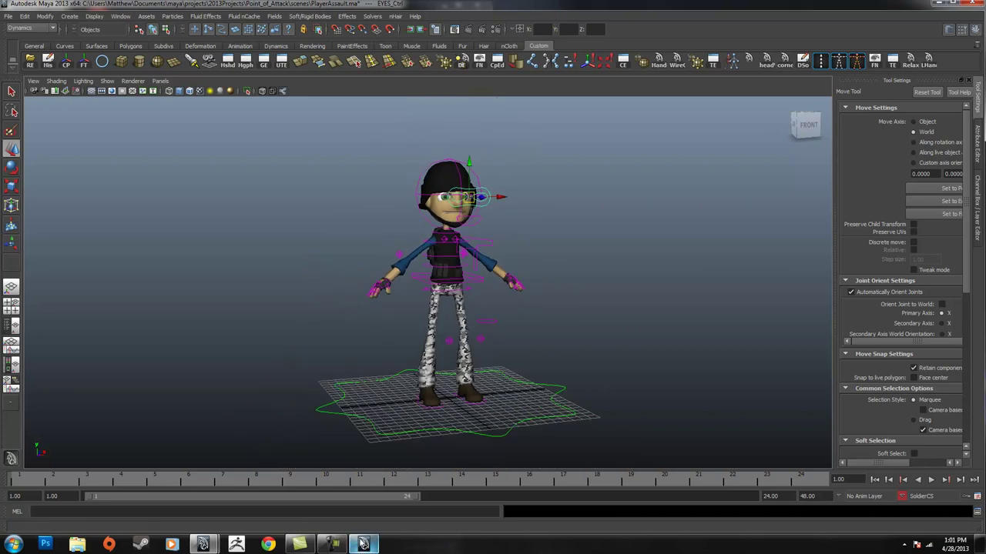
left_click(363, 543)
left_click_drag(629, 273, 541, 330, "alt")
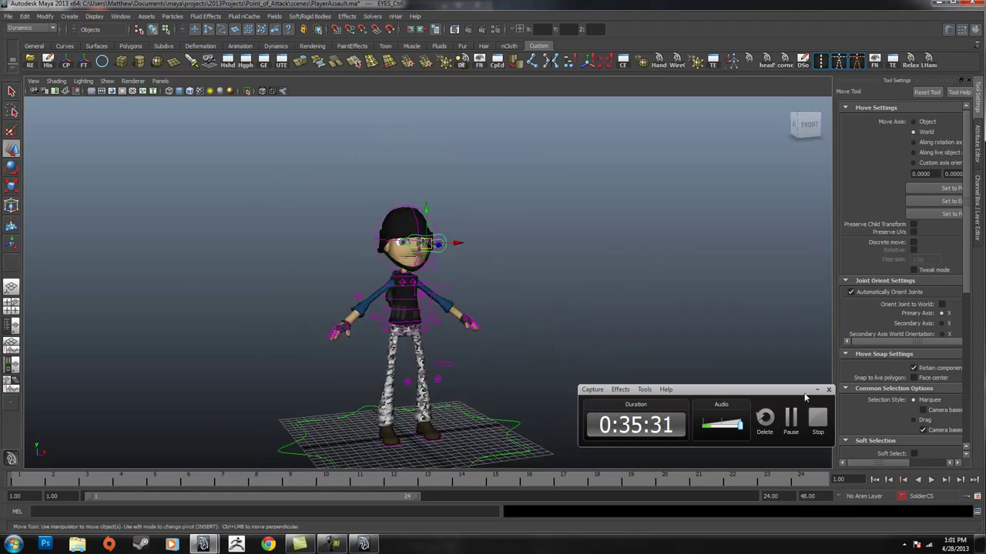